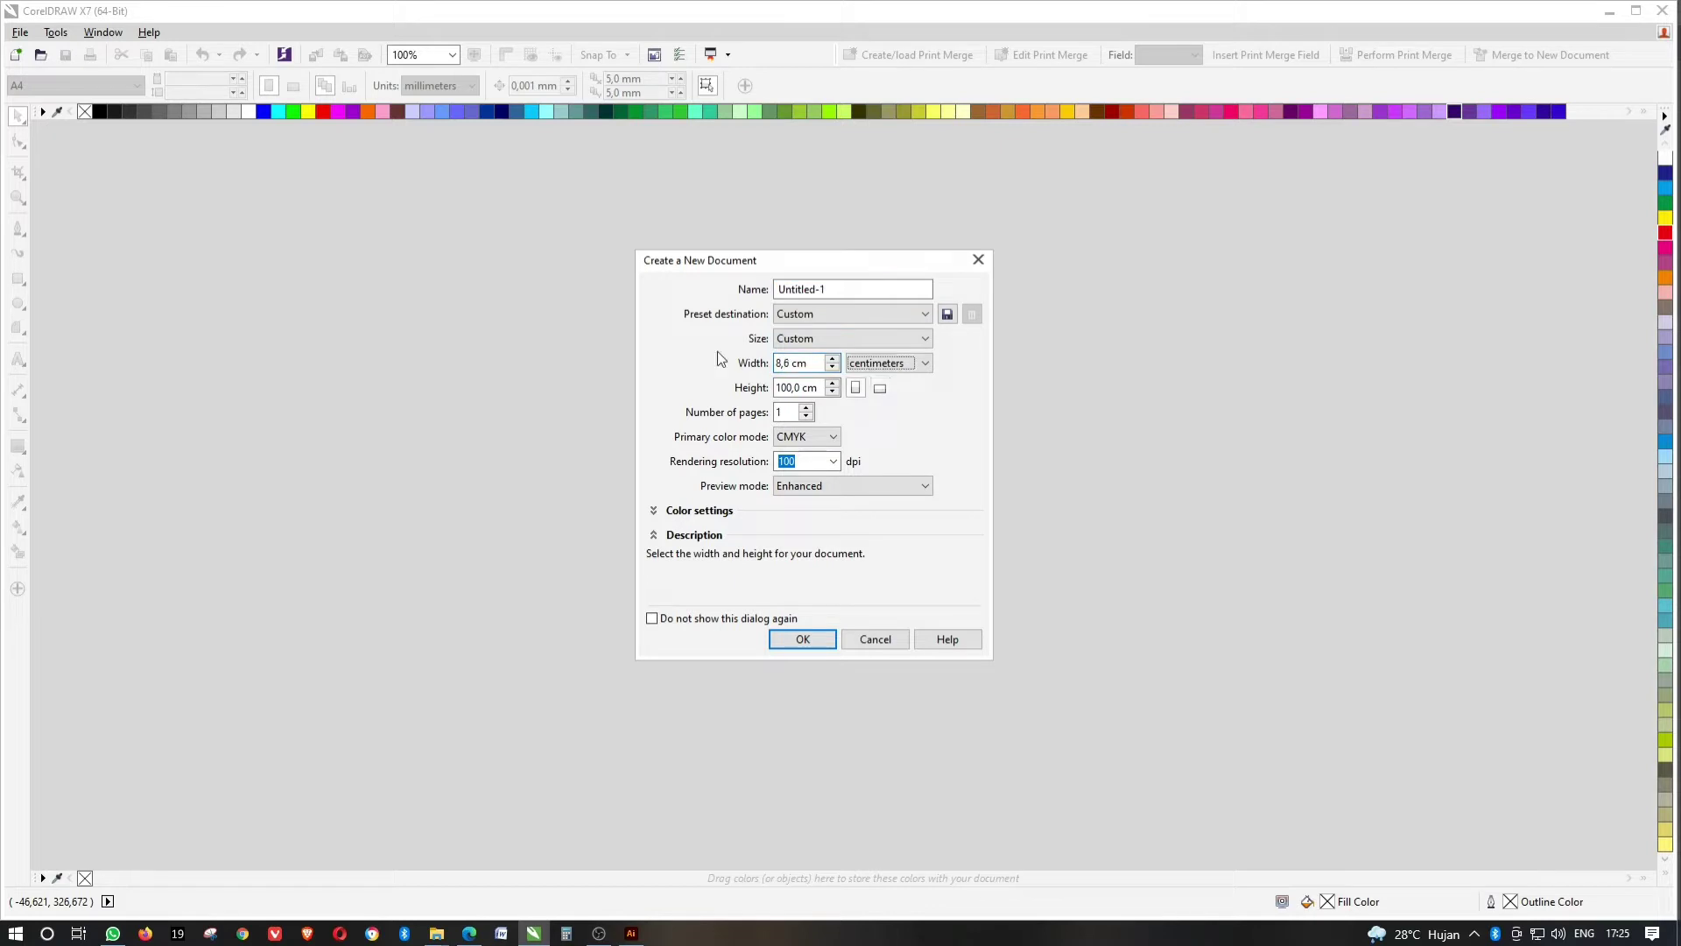
{"action": "key", "text": "Tab"}
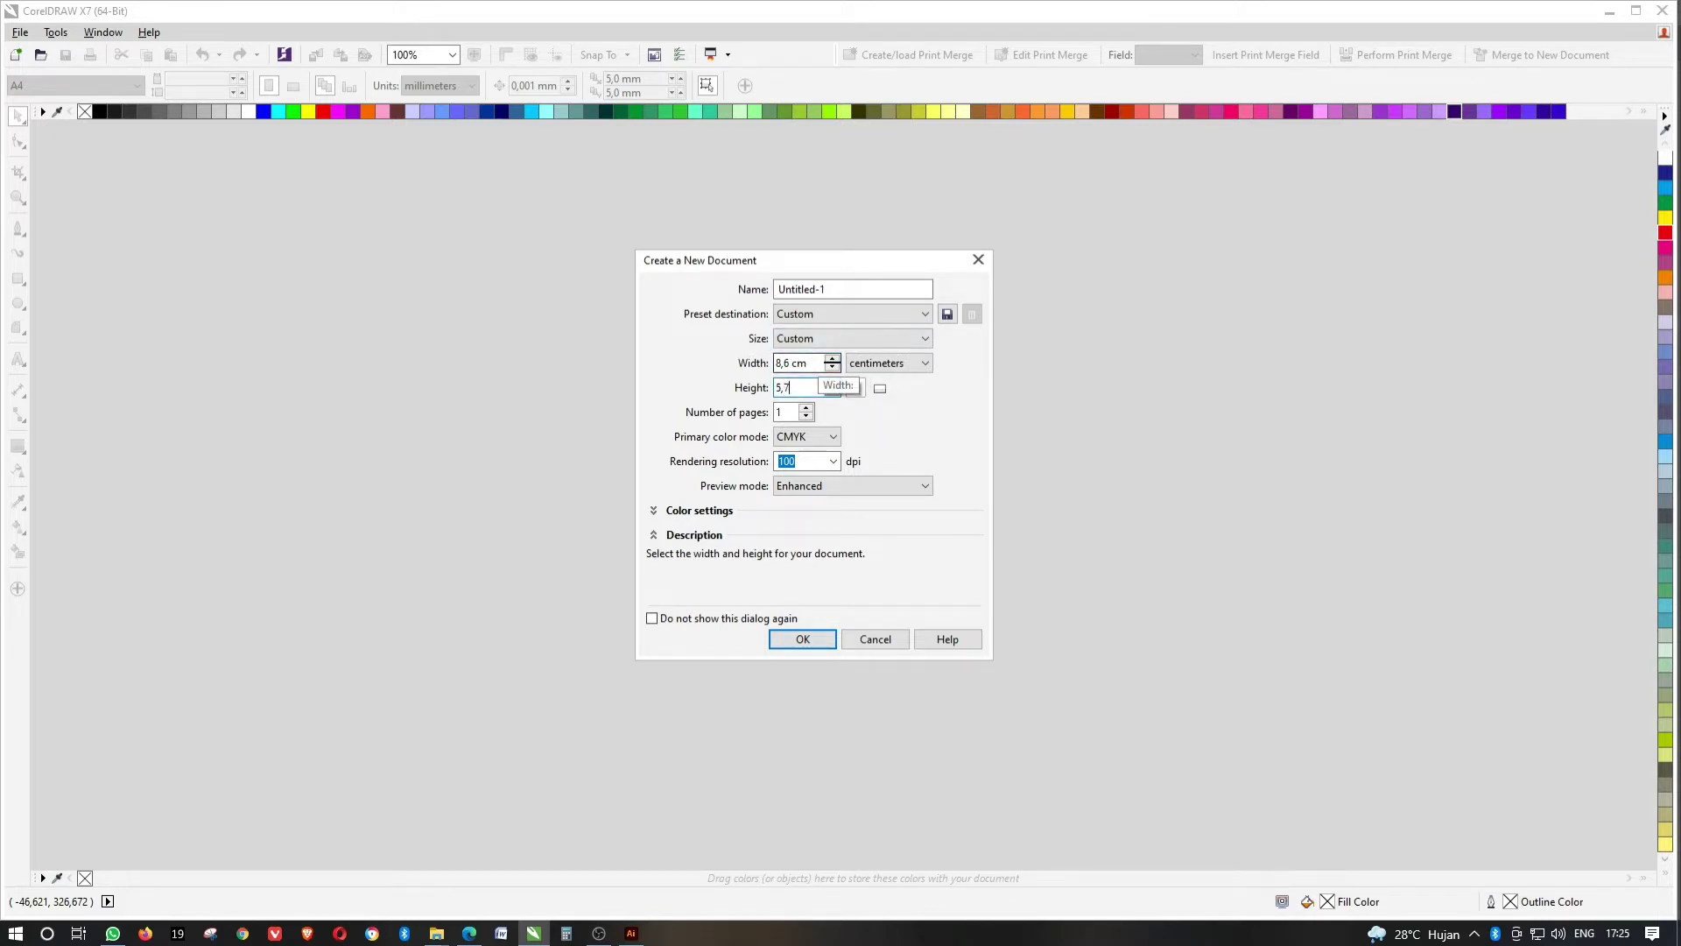
Create a new document 8,7 cm wide by 5,6 cm high in CMYK at 300 dpi.
{"action": "left_click", "coordinate": [817, 362]}
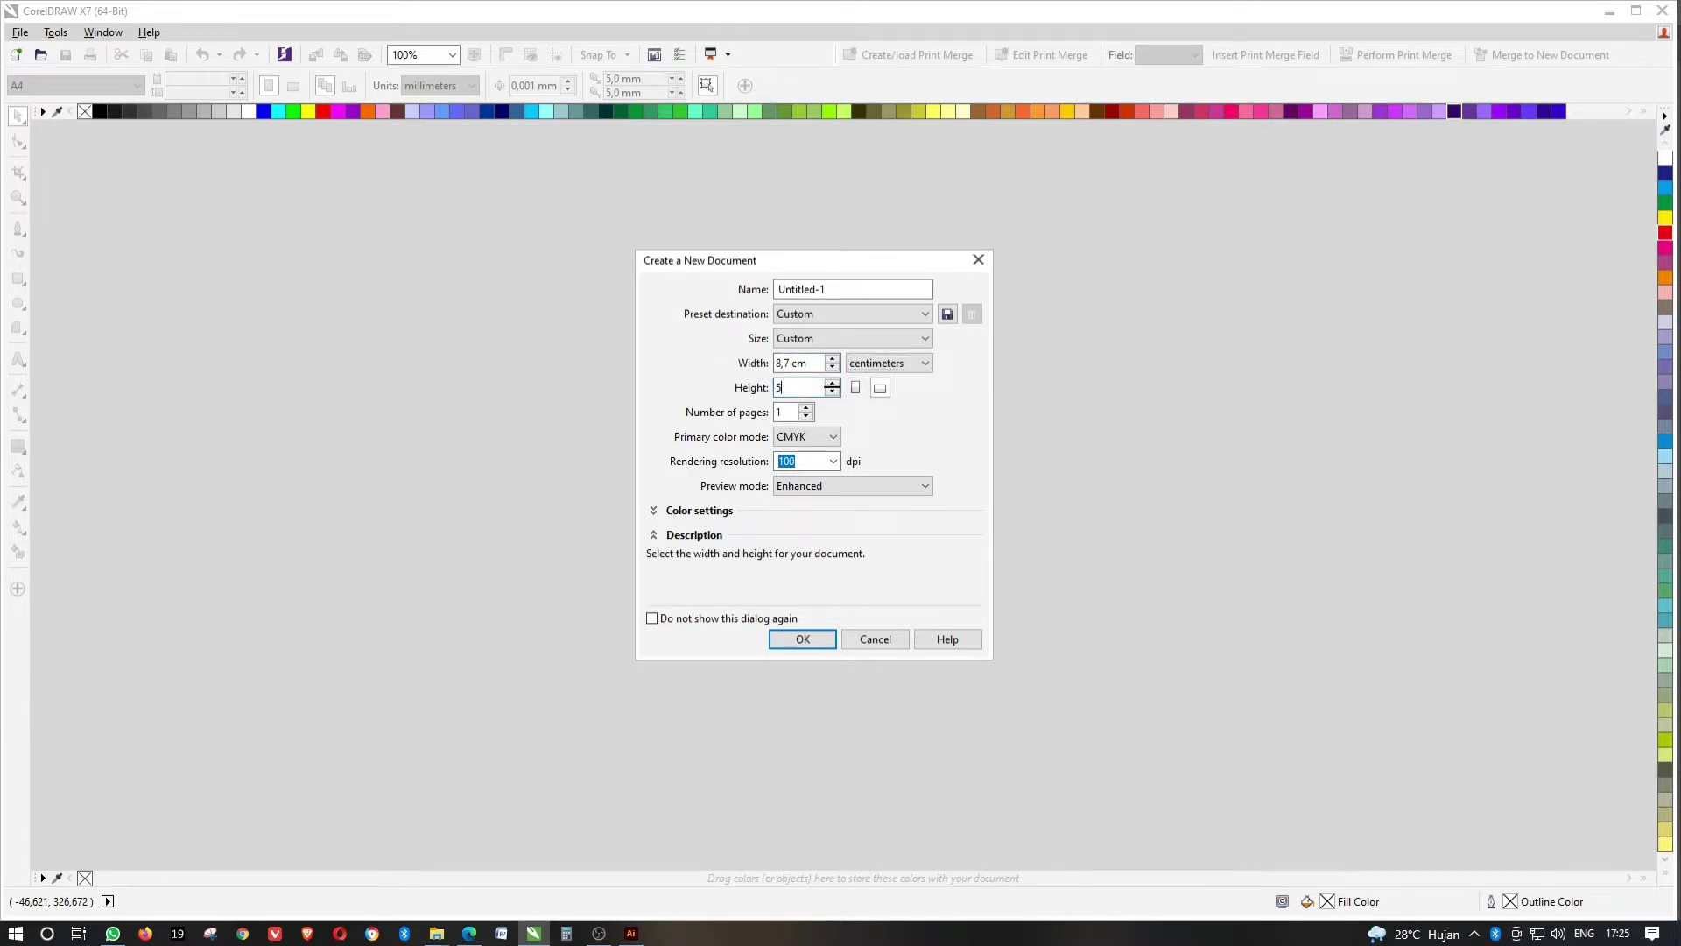
{"action": "left_click", "coordinate": [804, 436]}
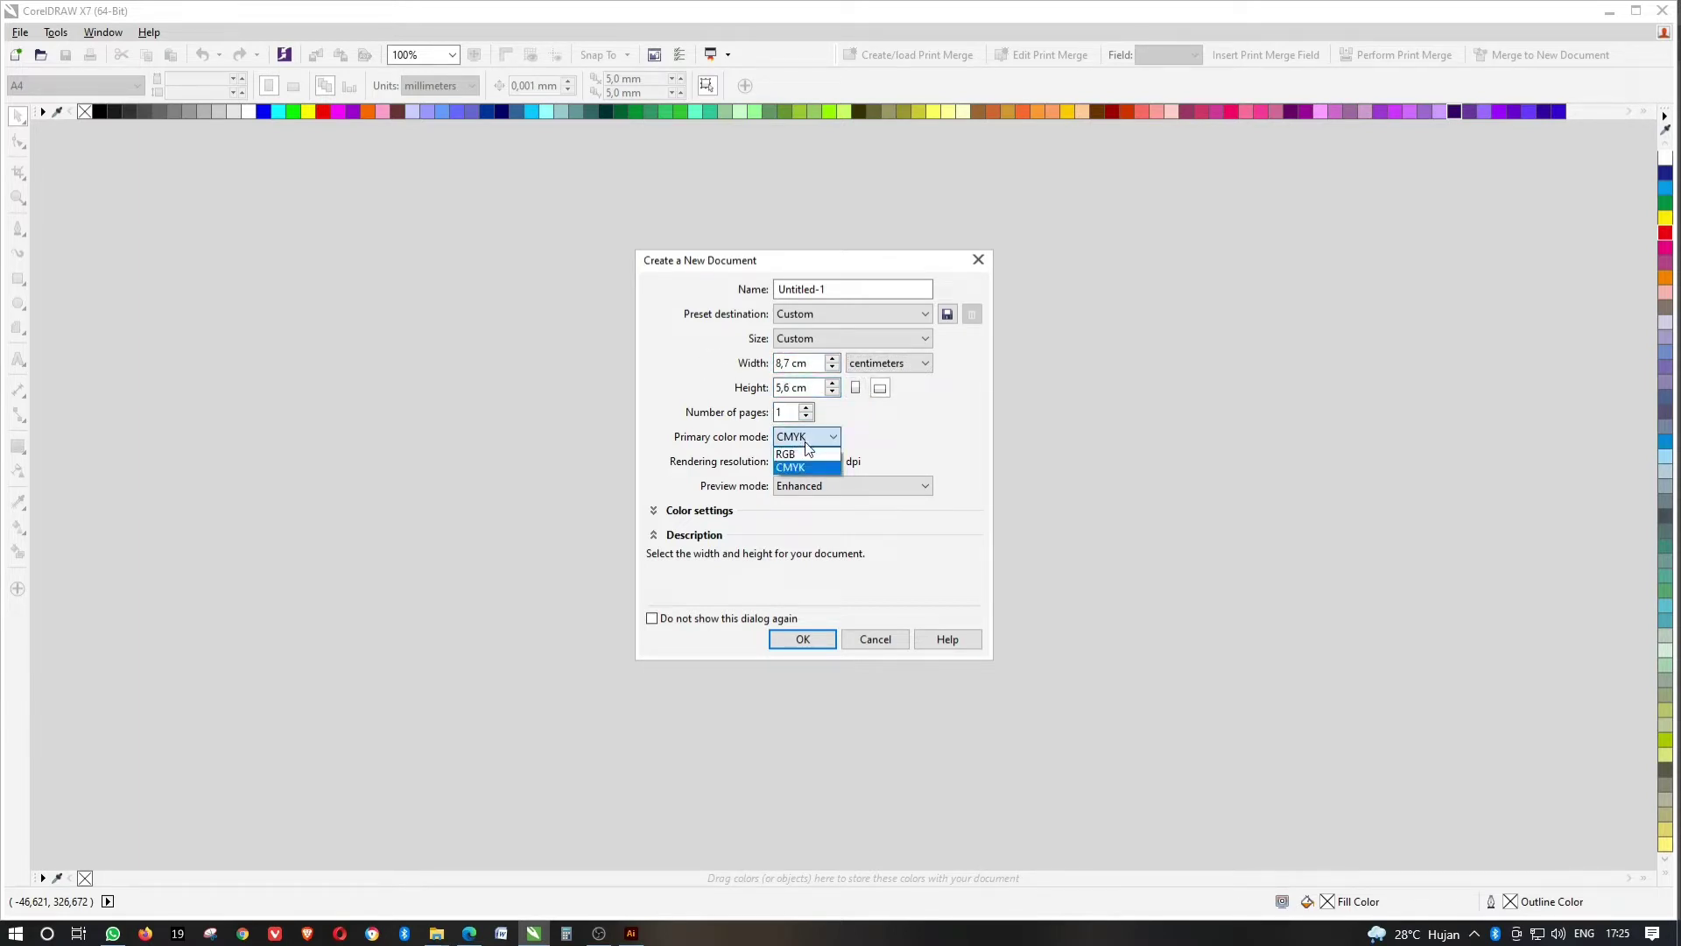
{"action": "left_click", "coordinate": [797, 443]}
{"action": "key", "text": "Tab"}
{"action": "type", "text": "300"}
{"action": "key", "text": "Return"}
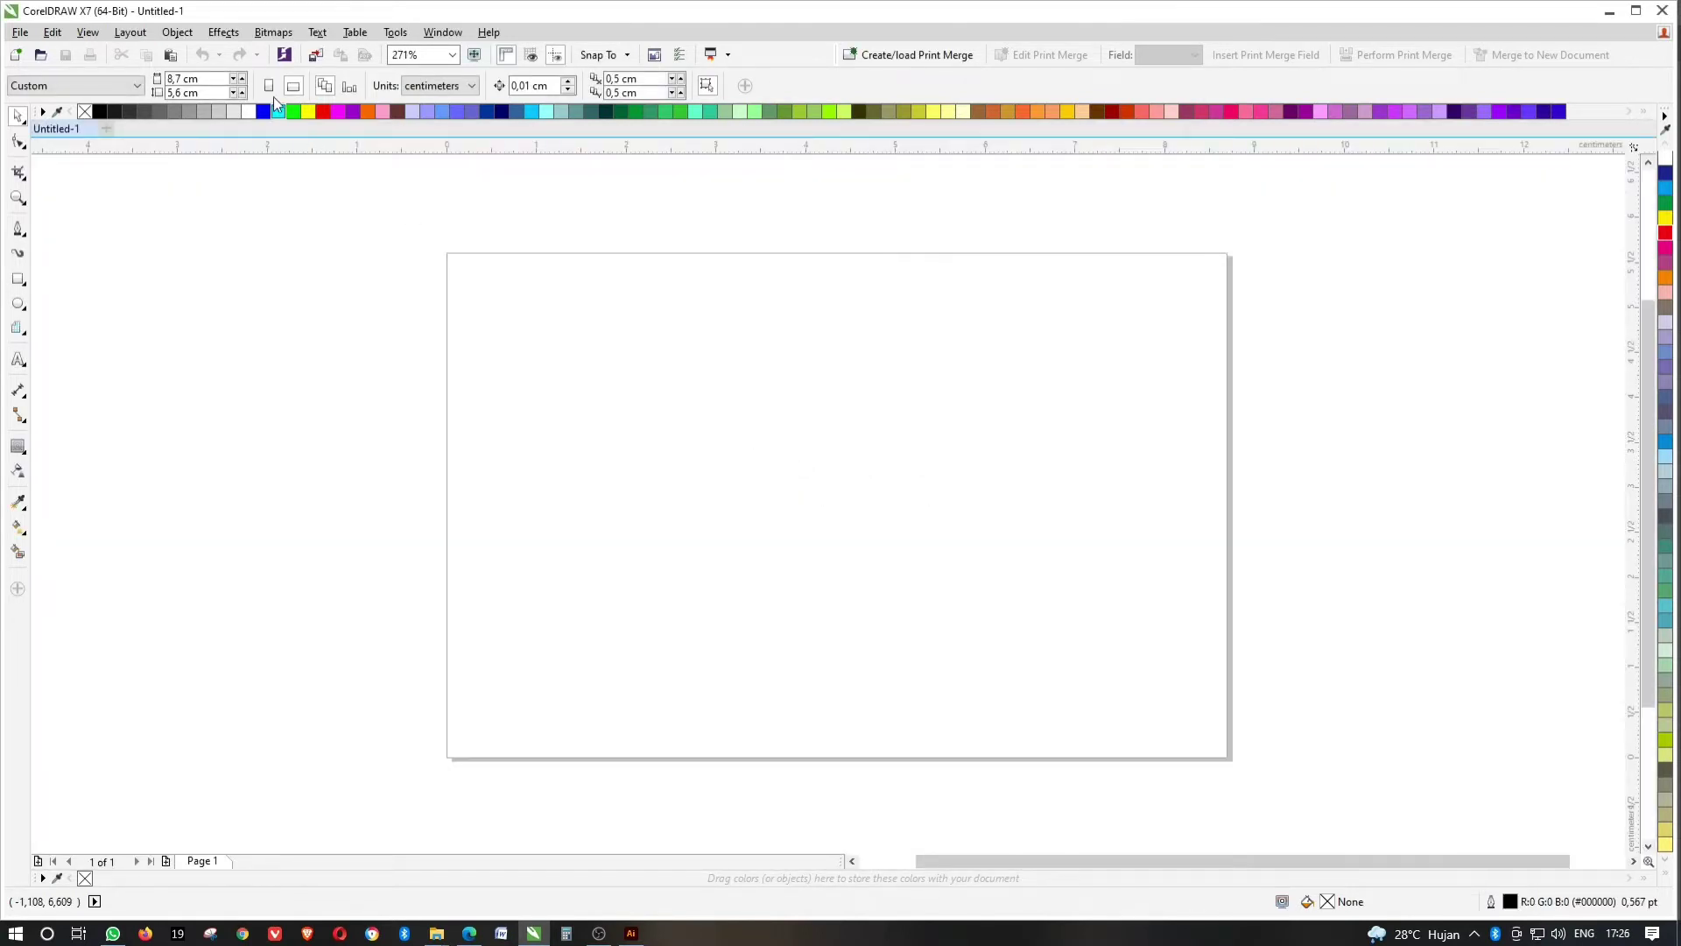
Switch the page to portrait and add a rectangle exactly matching the page edges.
{"action": "left_click", "coordinate": [269, 85]}
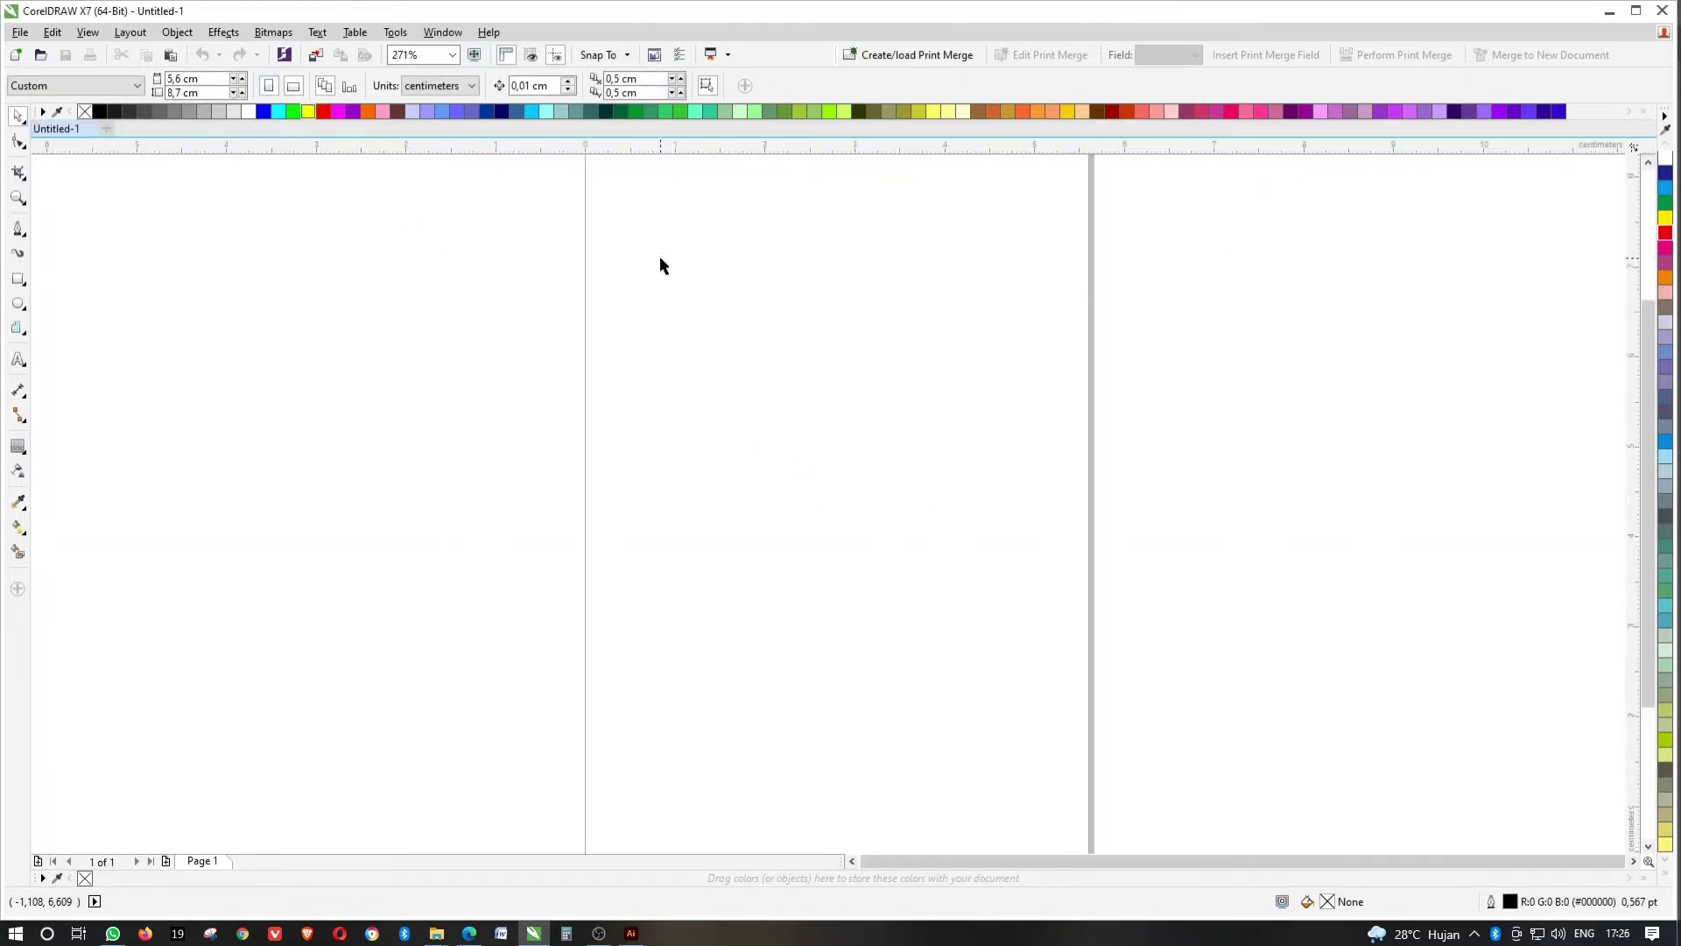
{"action": "scroll", "coordinate": [758, 320], "scroll_direction": "down", "scroll_amount": 2}
{"action": "double_click", "coordinate": [18, 280]}
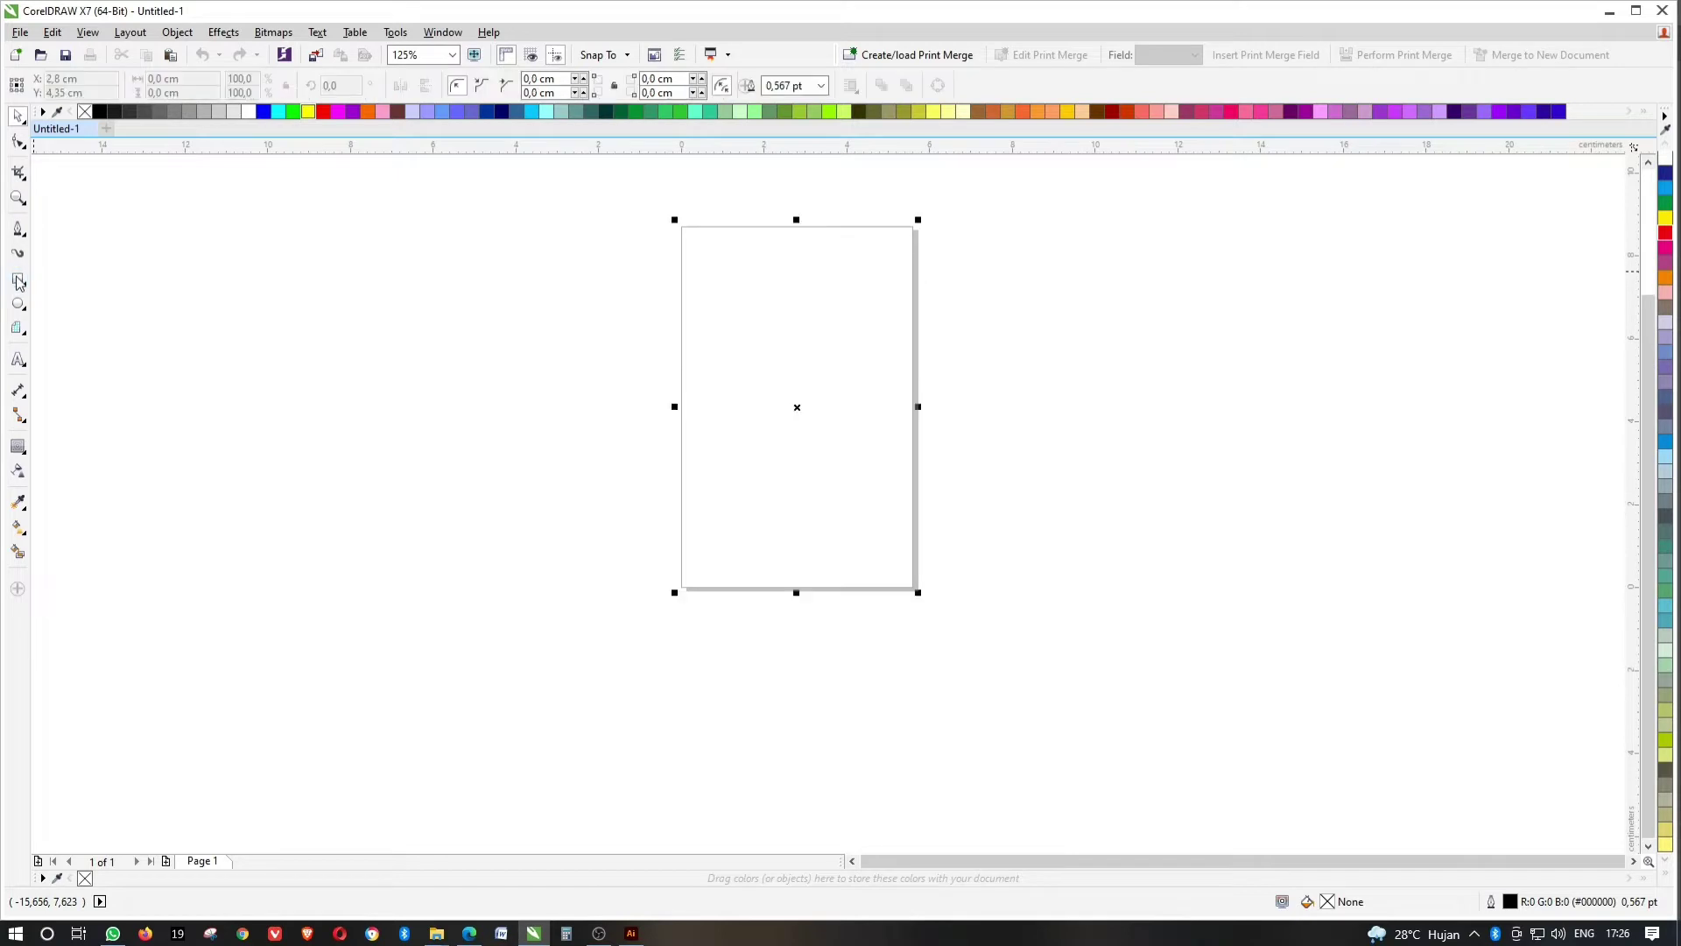
{"action": "key", "text": "shift+F2"}
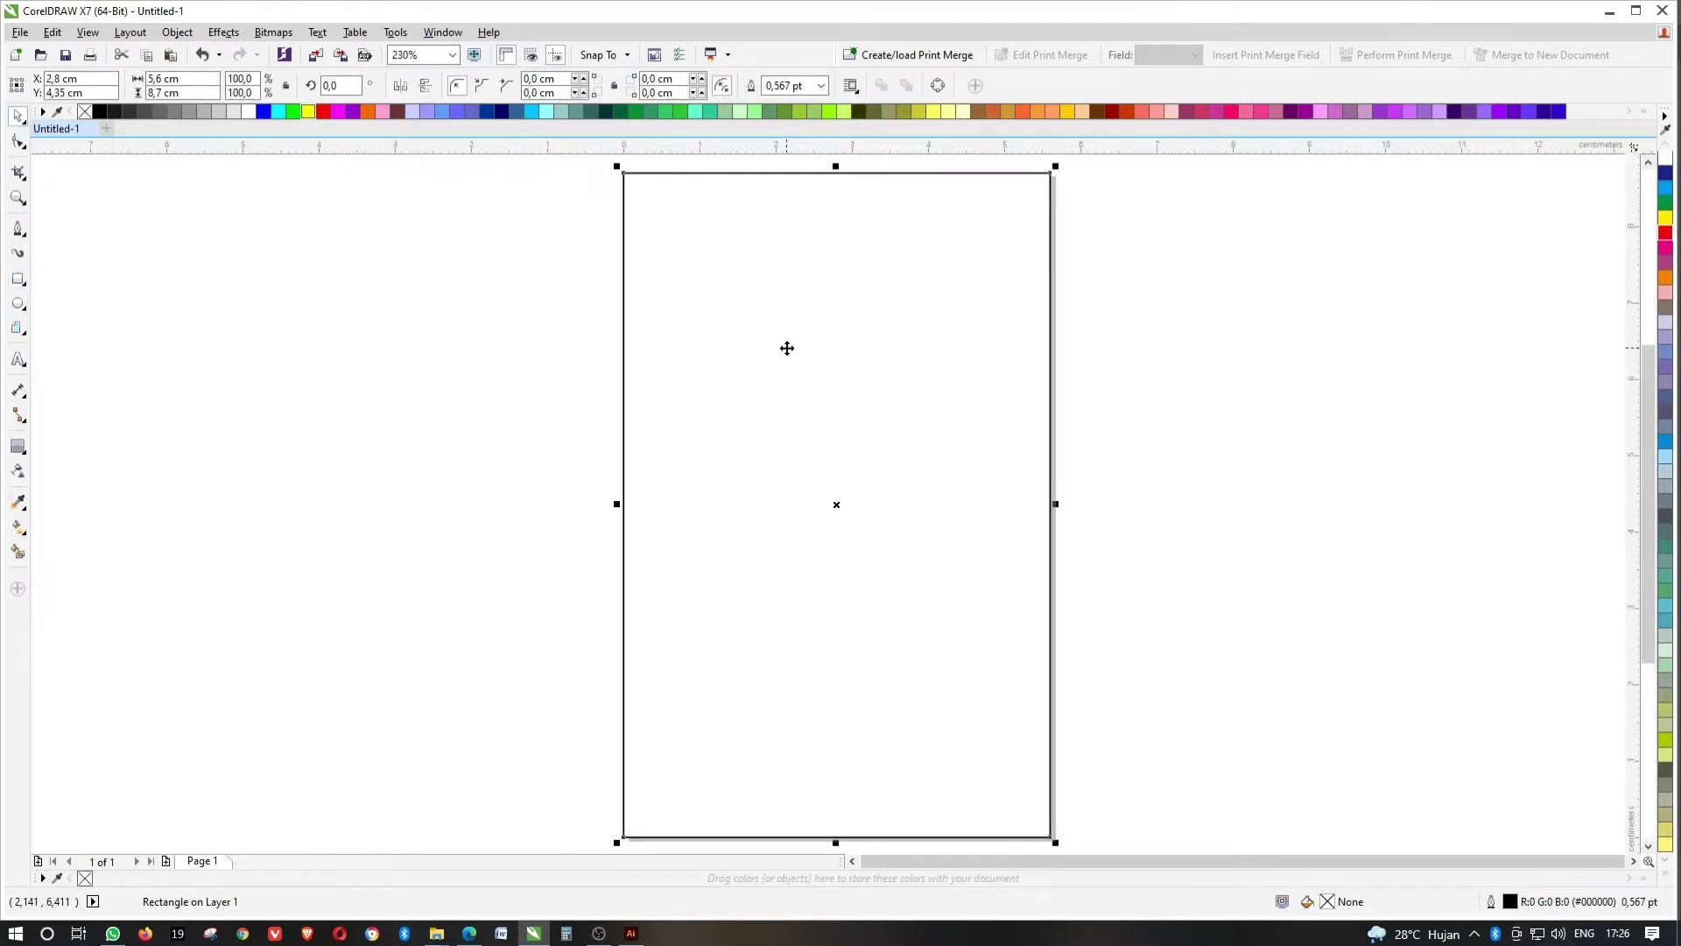
{"action": "left_click", "coordinate": [1082, 341]}
{"action": "left_click", "coordinate": [623, 340]}
{"action": "left_click", "coordinate": [344, 327]}
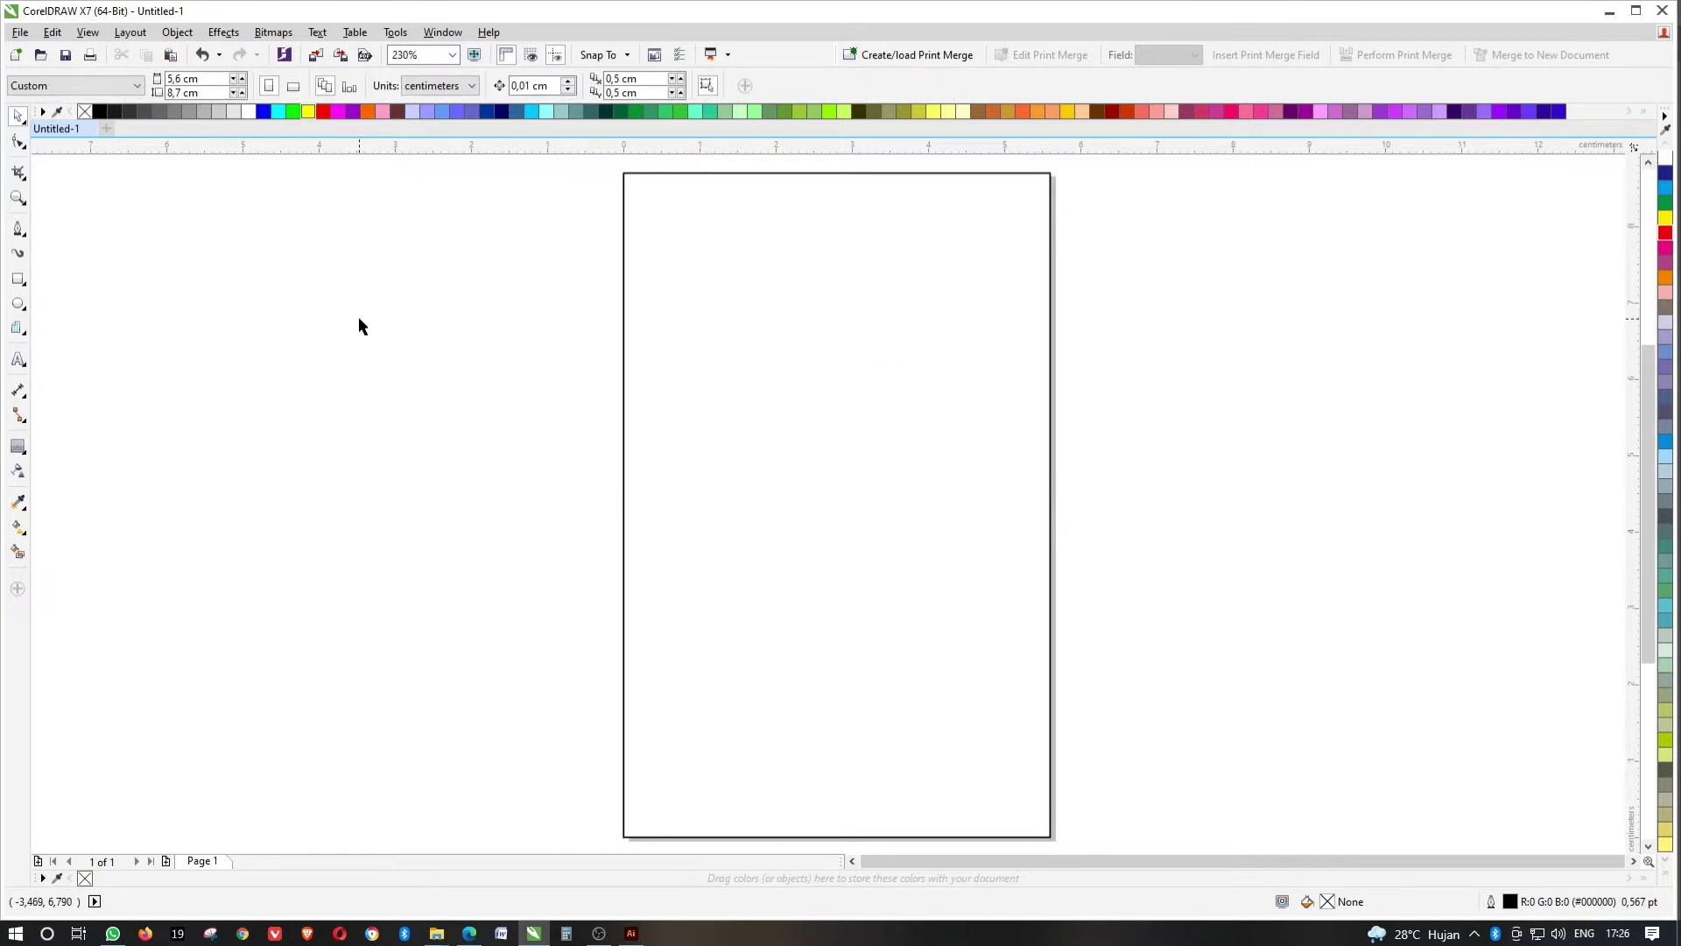
{"action": "left_click", "coordinate": [17, 359]}
{"action": "left_click", "coordinate": [144, 407]}
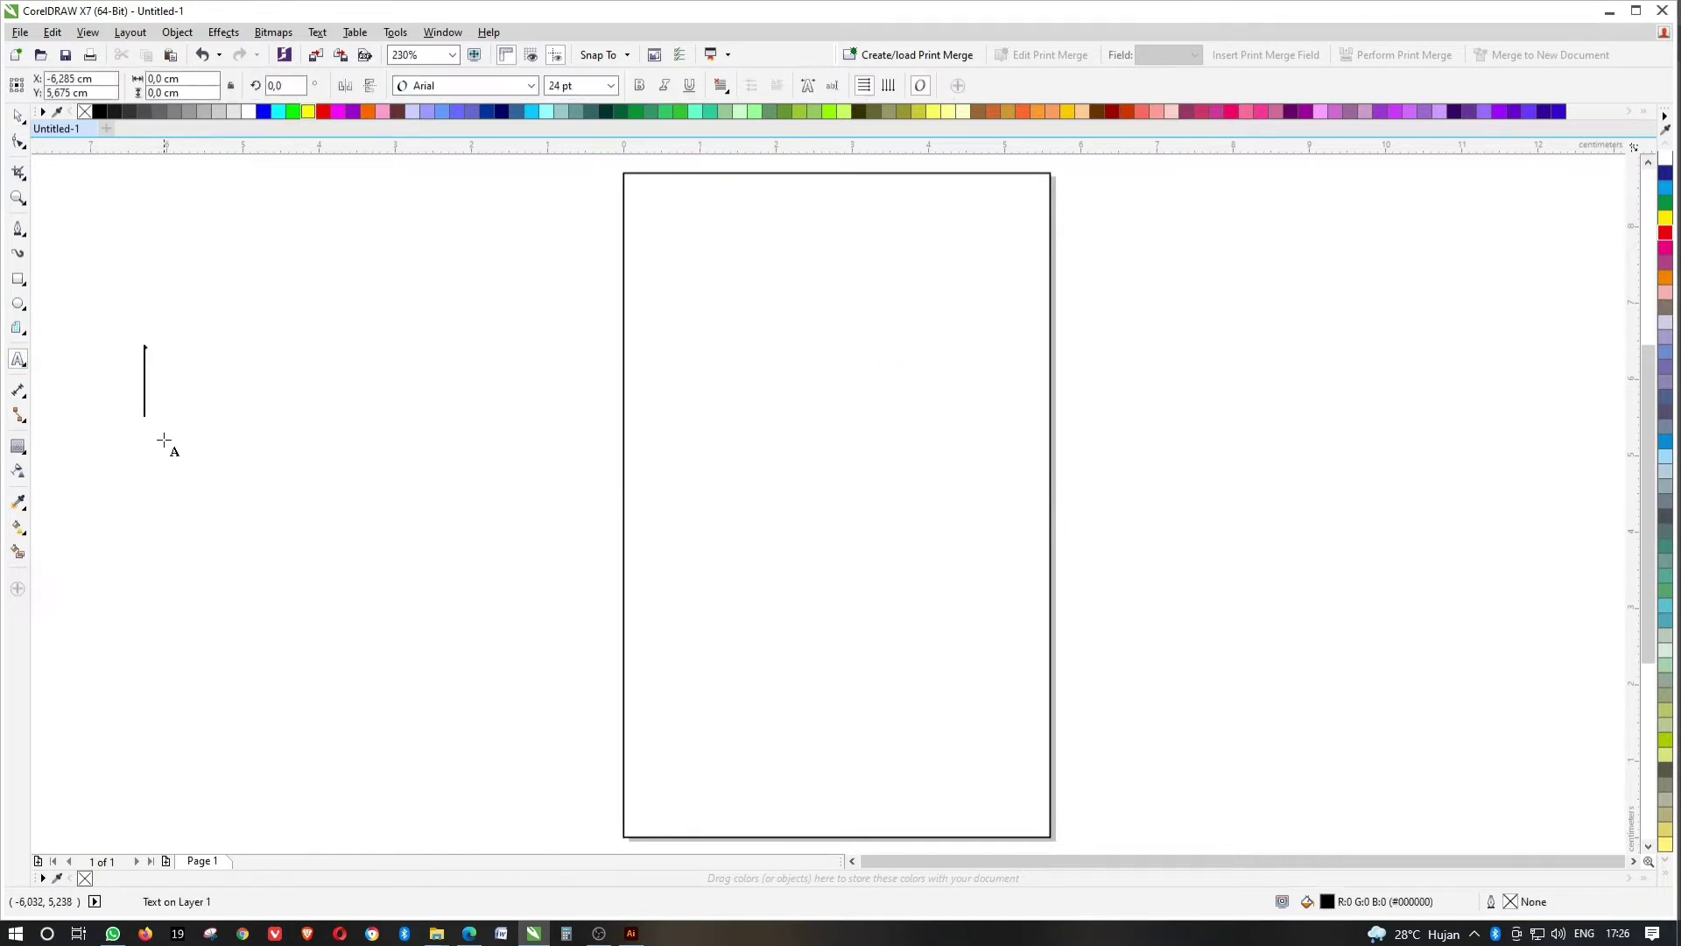
Type the title 'OSMATUR 12', centre it horizontally and scale it down.
{"action": "type", "text": "OSMATUR "}
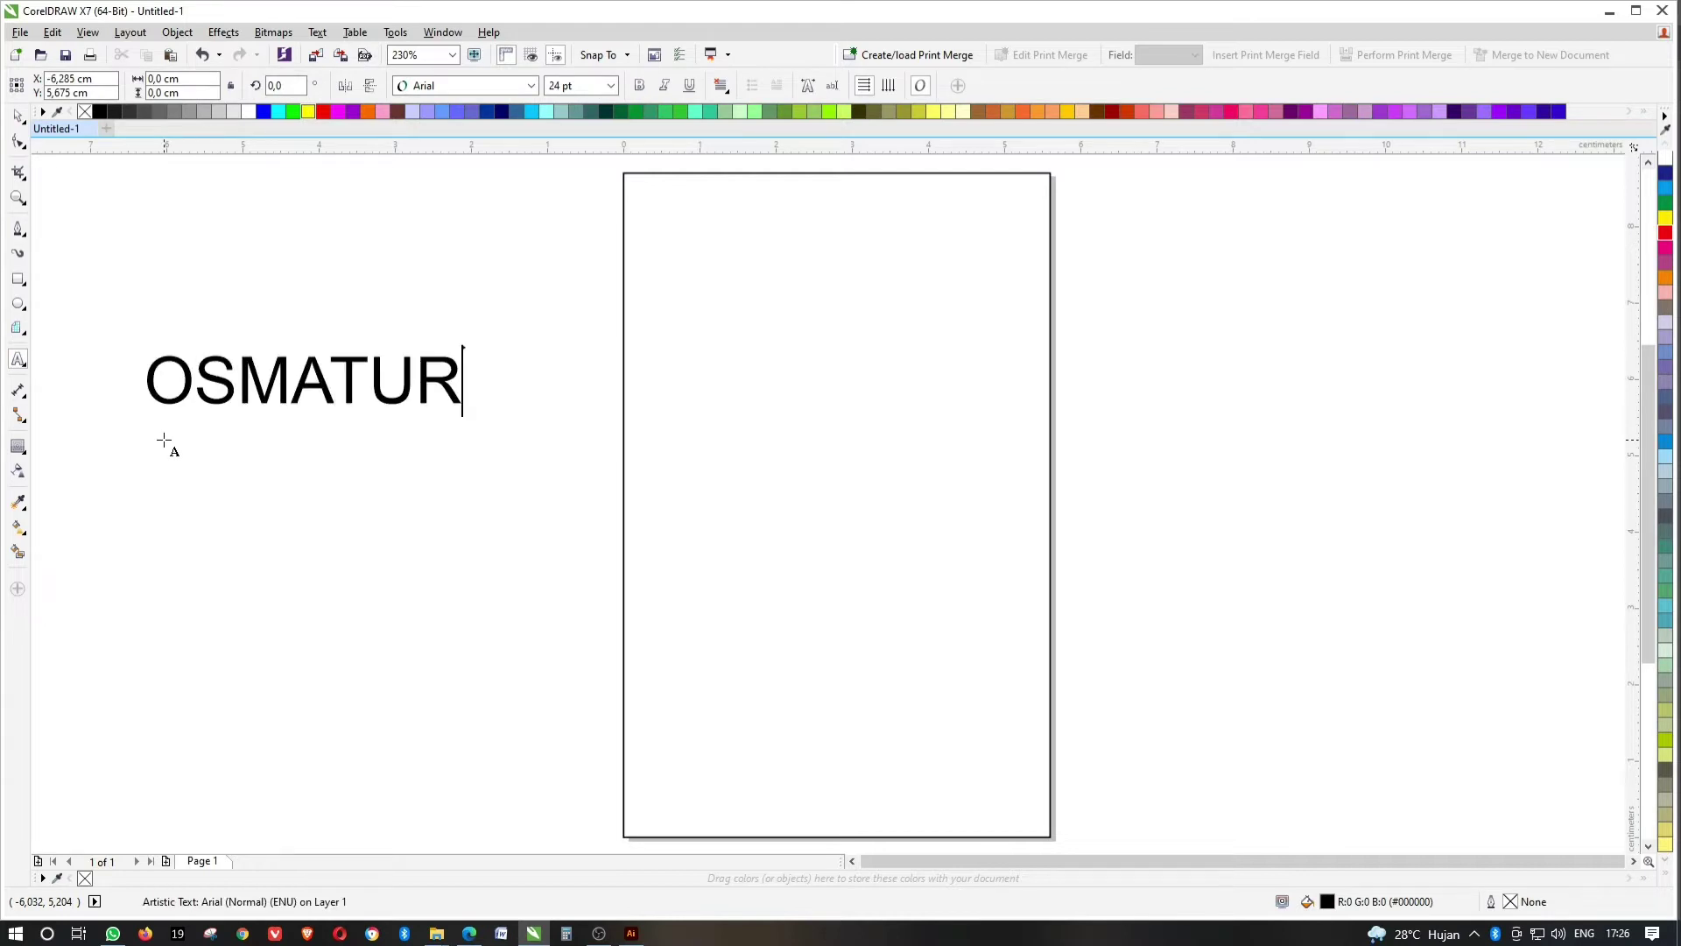
{"action": "type", "text": "12"}
{"action": "key", "text": "ctrl+a"}
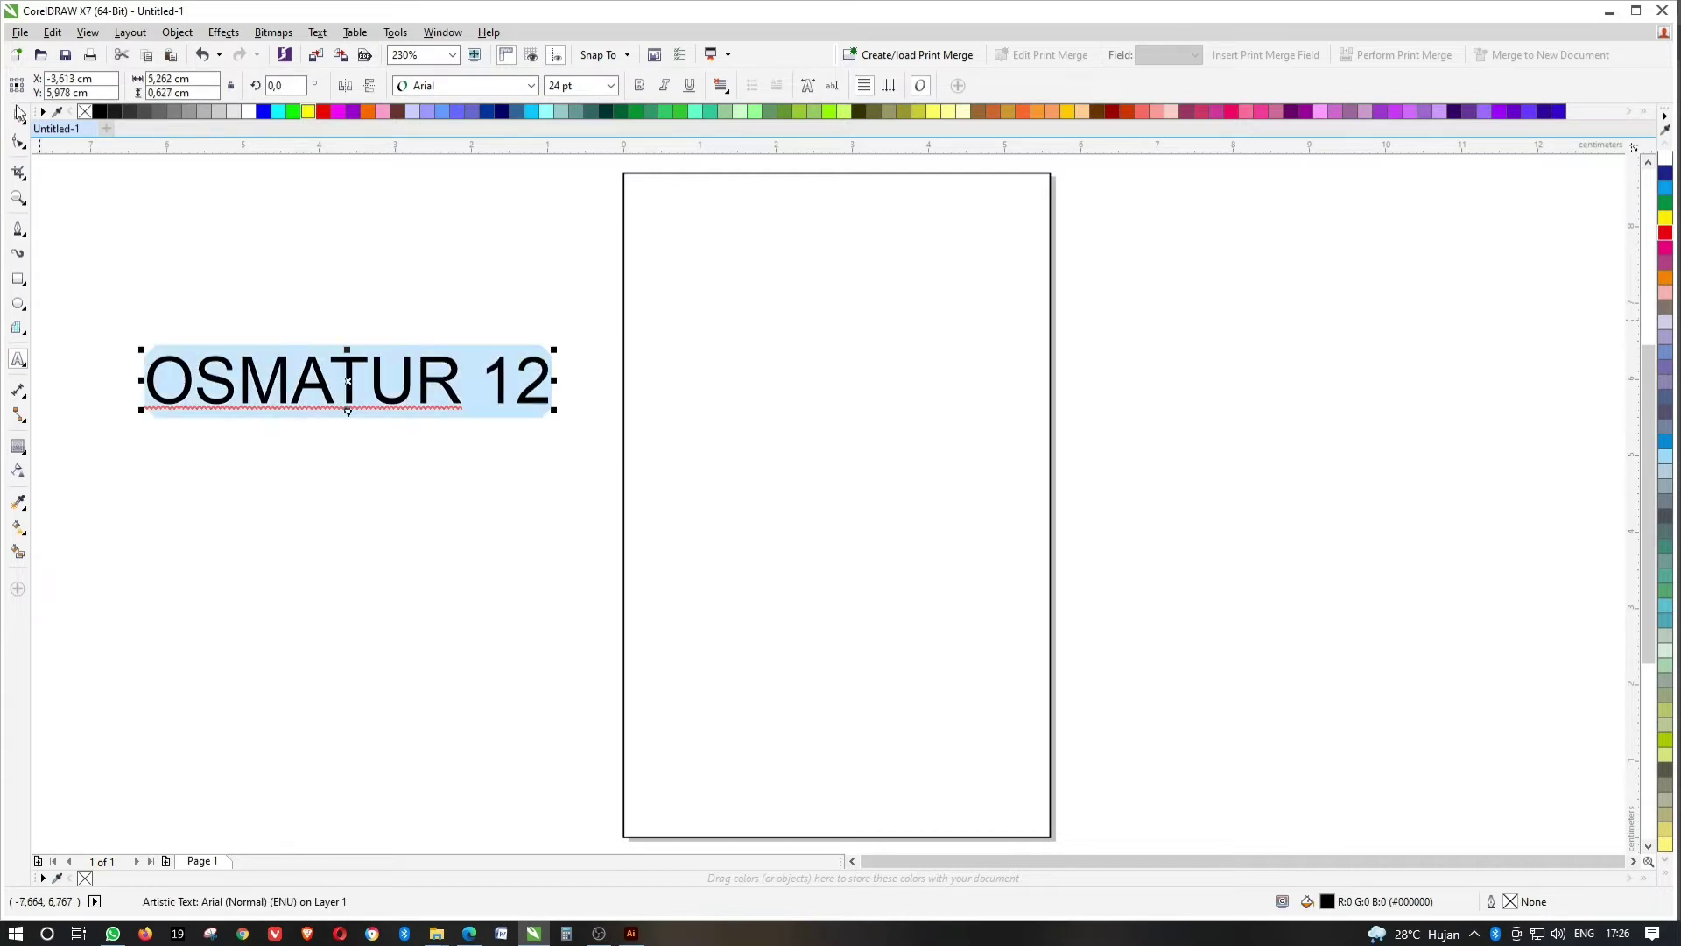
{"action": "key", "text": "ctrl+space"}
{"action": "key", "text": "c"}
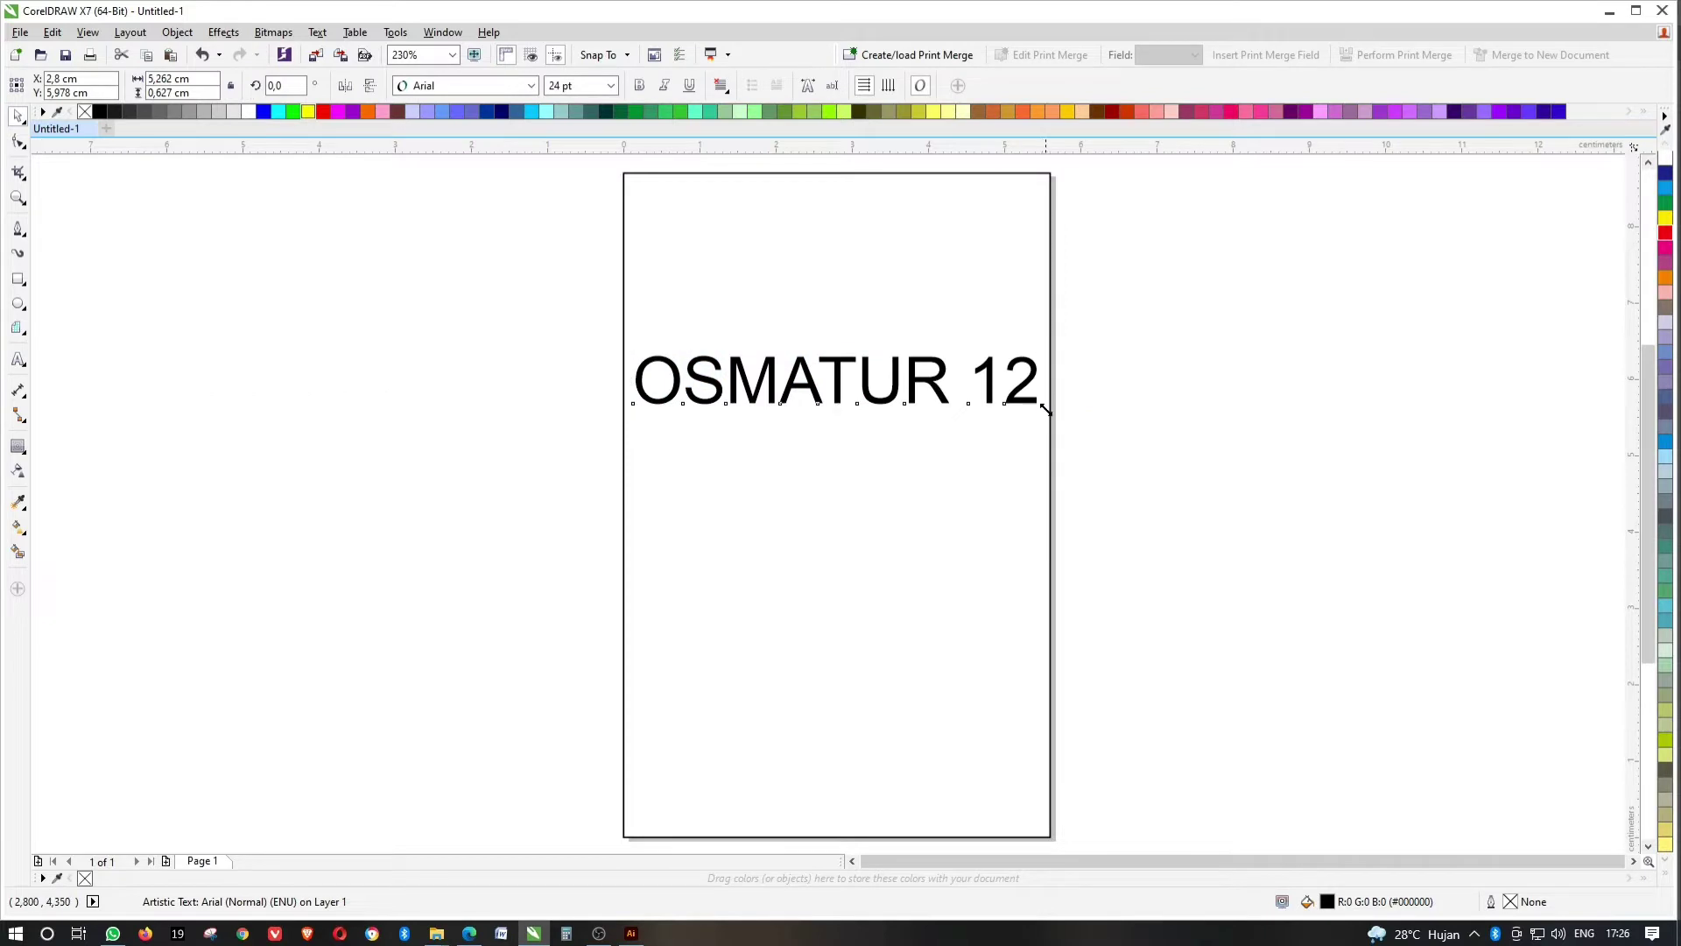
{"action": "left_click_drag", "start_coordinate": [1045, 408], "coordinate": [941, 412]}
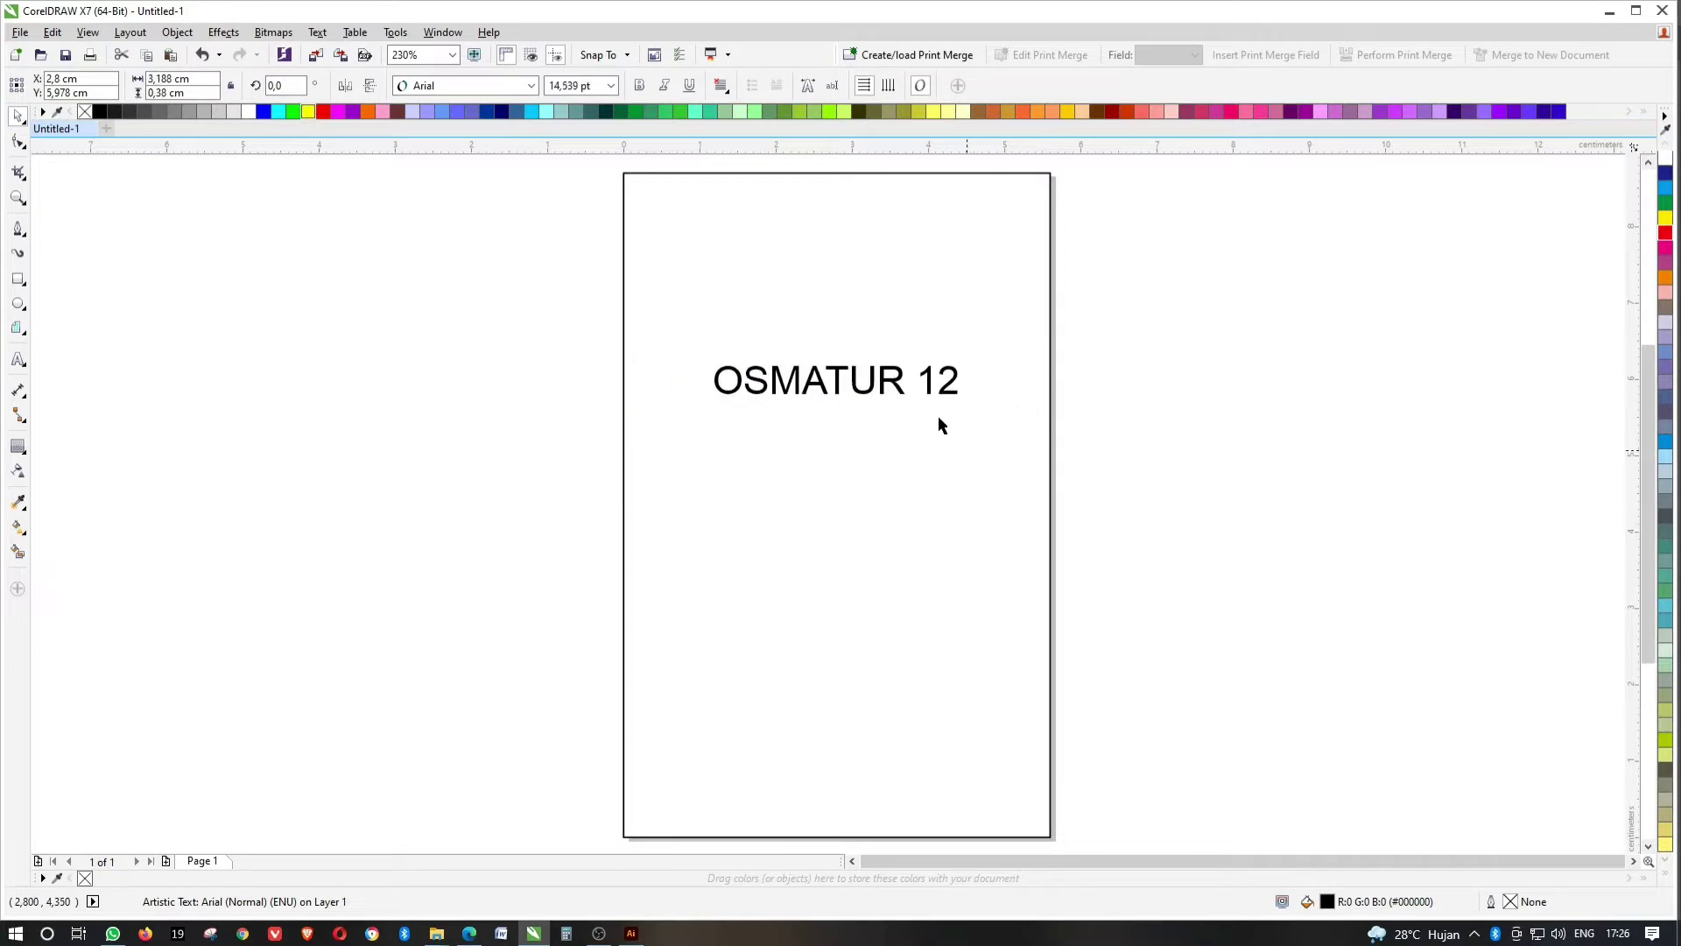
Set the title's font to Impact and enlarge it slightly.
{"action": "left_click", "coordinate": [459, 91]}
{"action": "left_click", "coordinate": [876, 187]}
{"action": "left_click", "coordinate": [1193, 262]}
{"action": "left_click", "coordinate": [836, 378]}
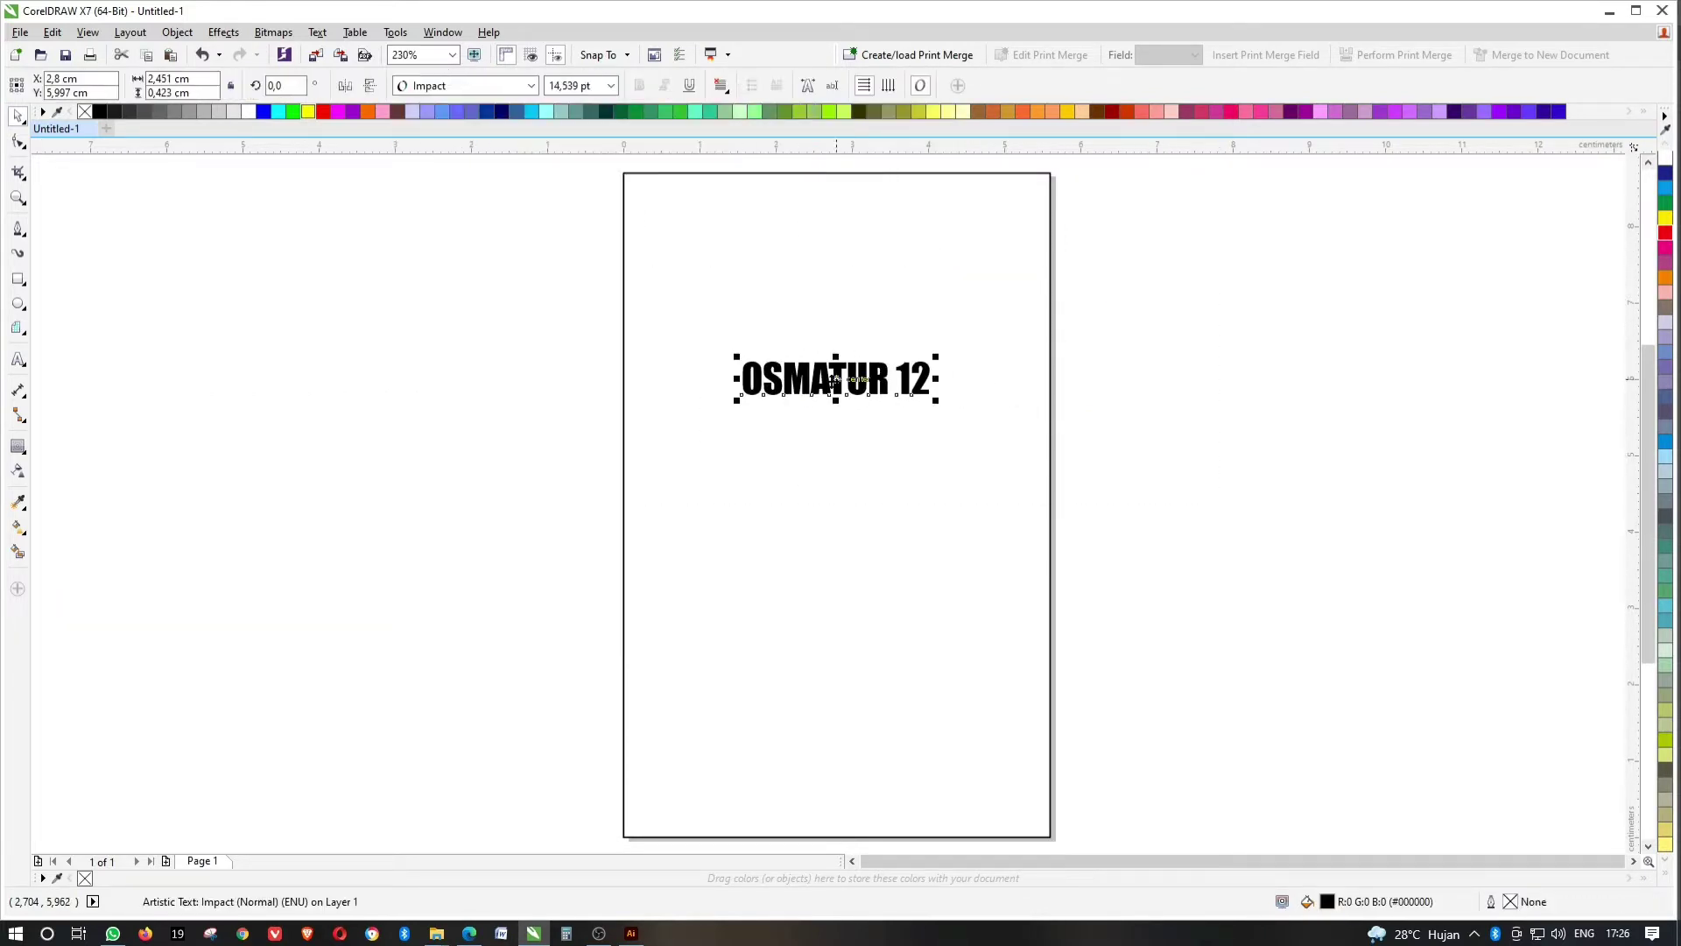
{"action": "left_click_drag", "start_coordinate": [939, 356], "coordinate": [971, 342]}
{"action": "left_click", "coordinate": [1118, 300]}
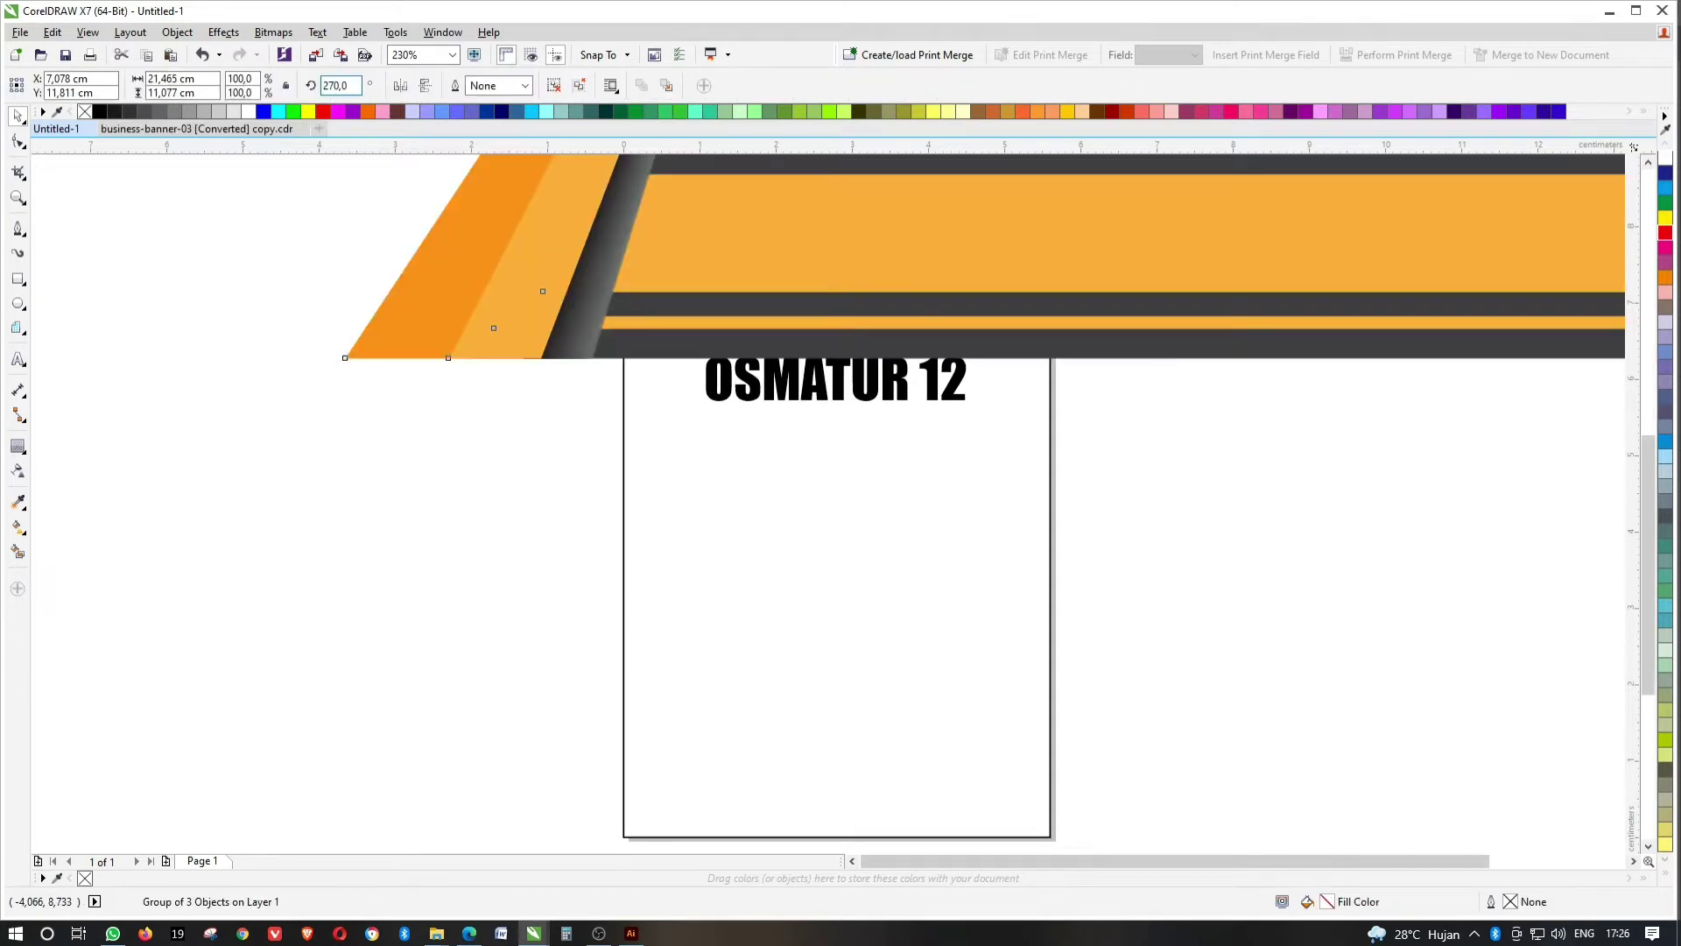
Paste the orange and dark grey banner artwork and scale it to cover the page.
{"action": "key", "text": "p"}
{"action": "key", "text": "shift+F2"}
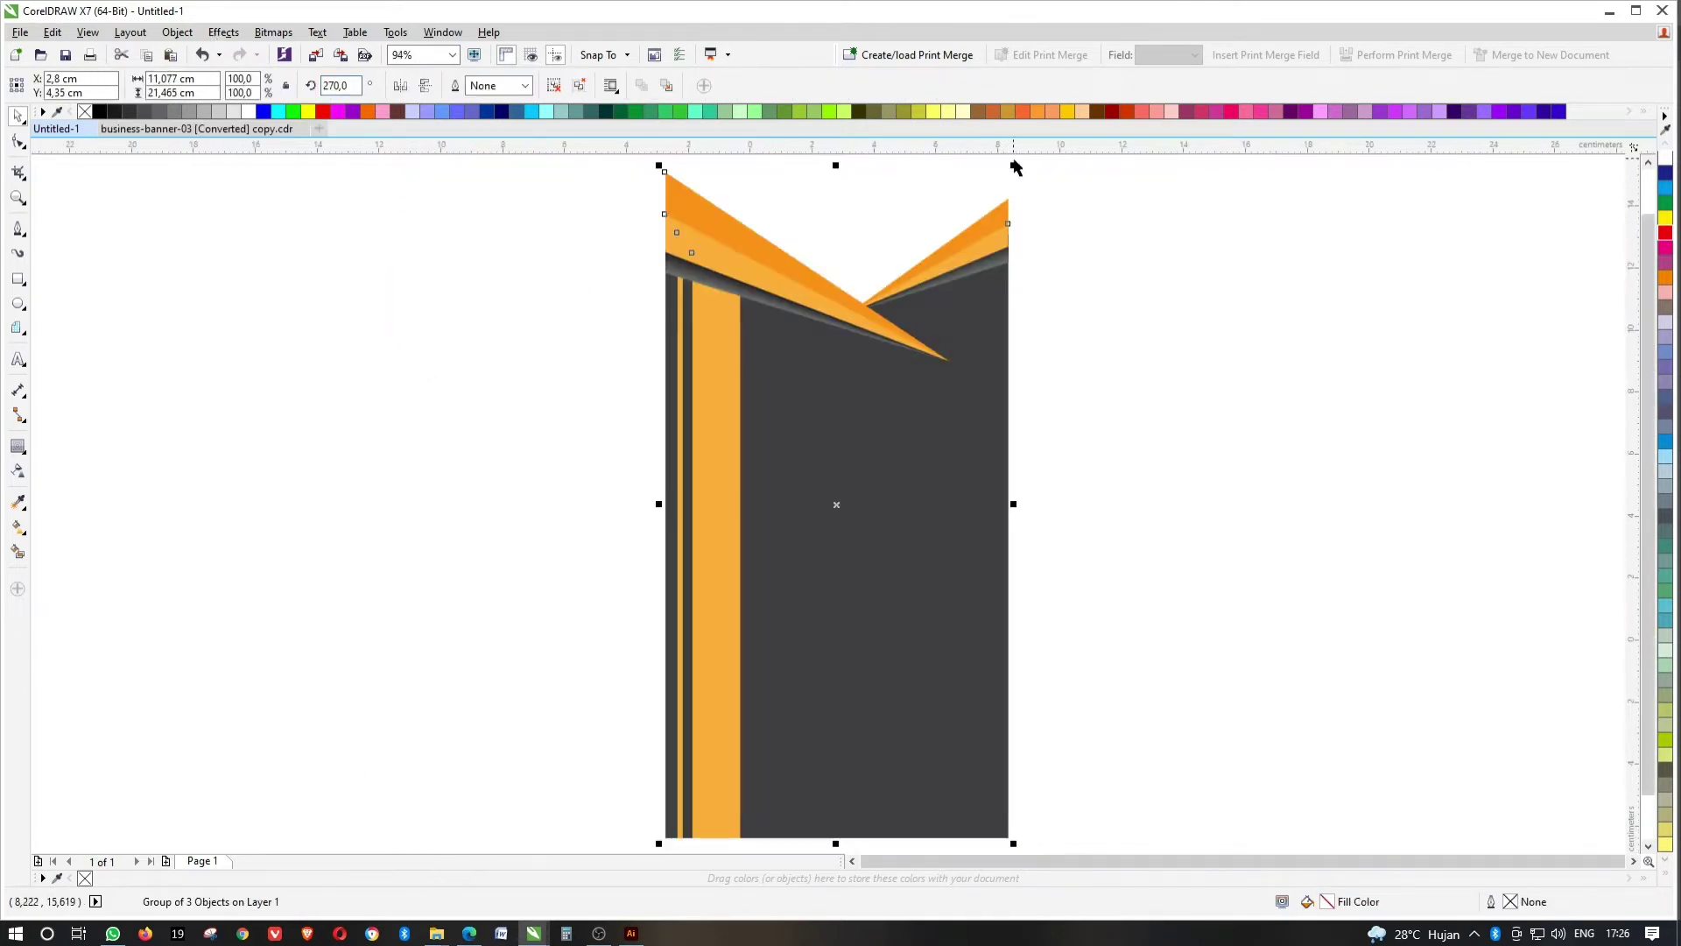
{"action": "left_click_drag", "start_coordinate": [1015, 166], "coordinate": [912, 367]}
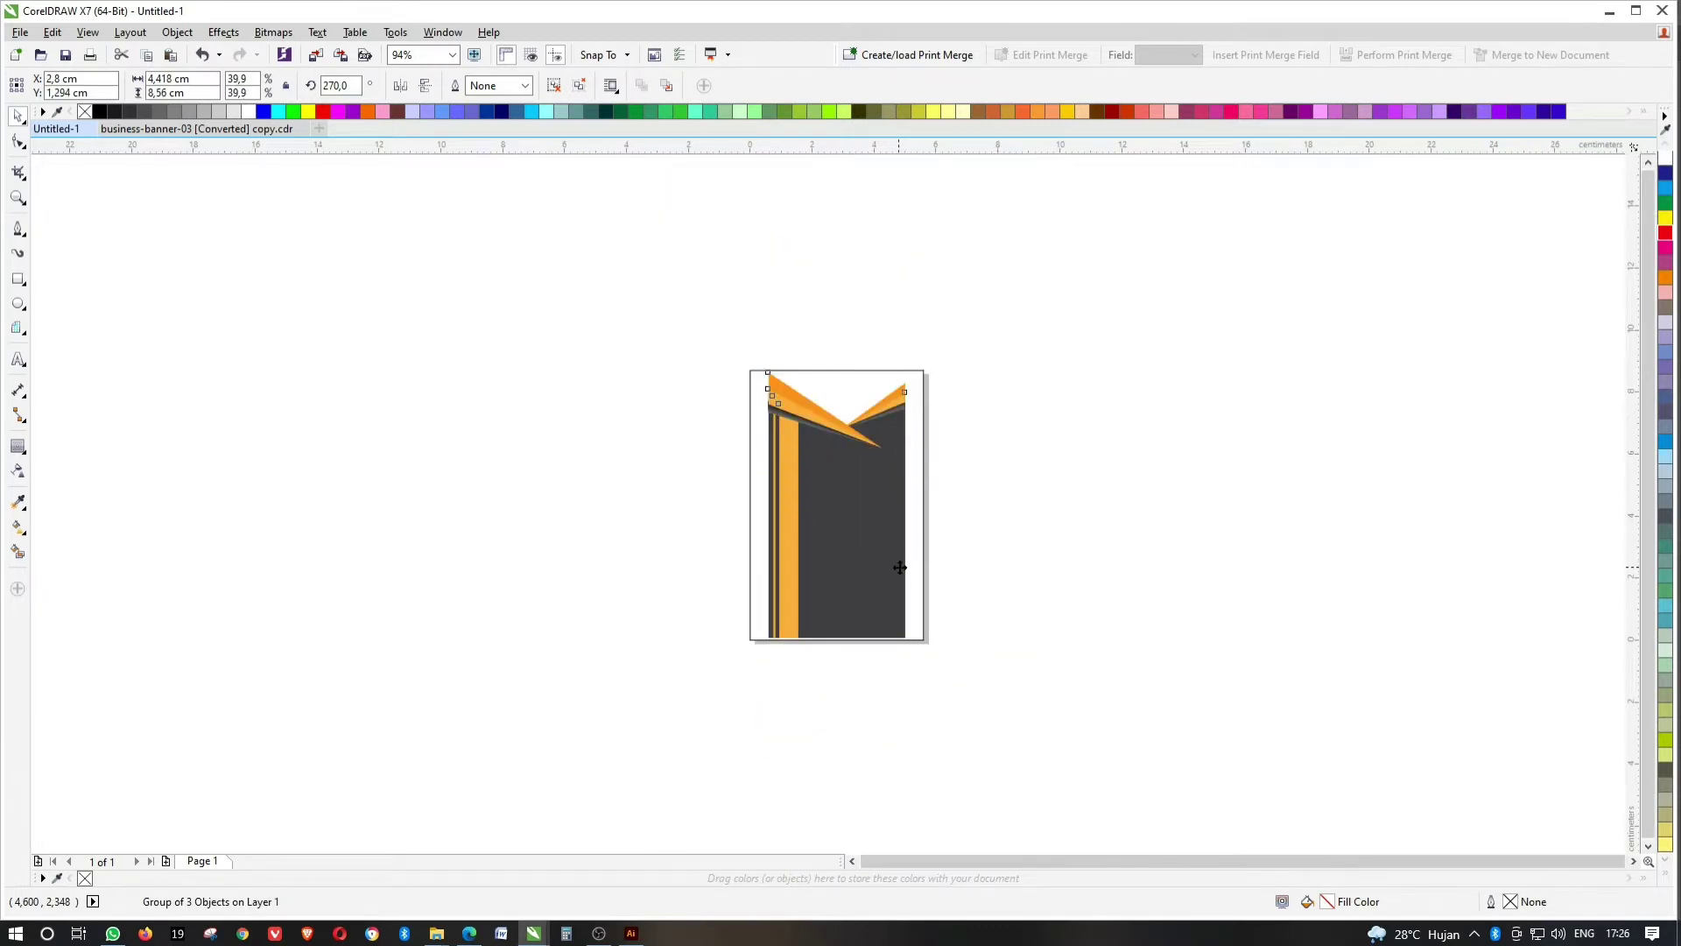
{"action": "key", "text": "ctrl+z"}
{"action": "scroll", "coordinate": [911, 469], "scroll_direction": "up", "scroll_amount": 3}
{"action": "left_click_drag", "start_coordinate": [900, 455], "coordinate": [874, 345]}
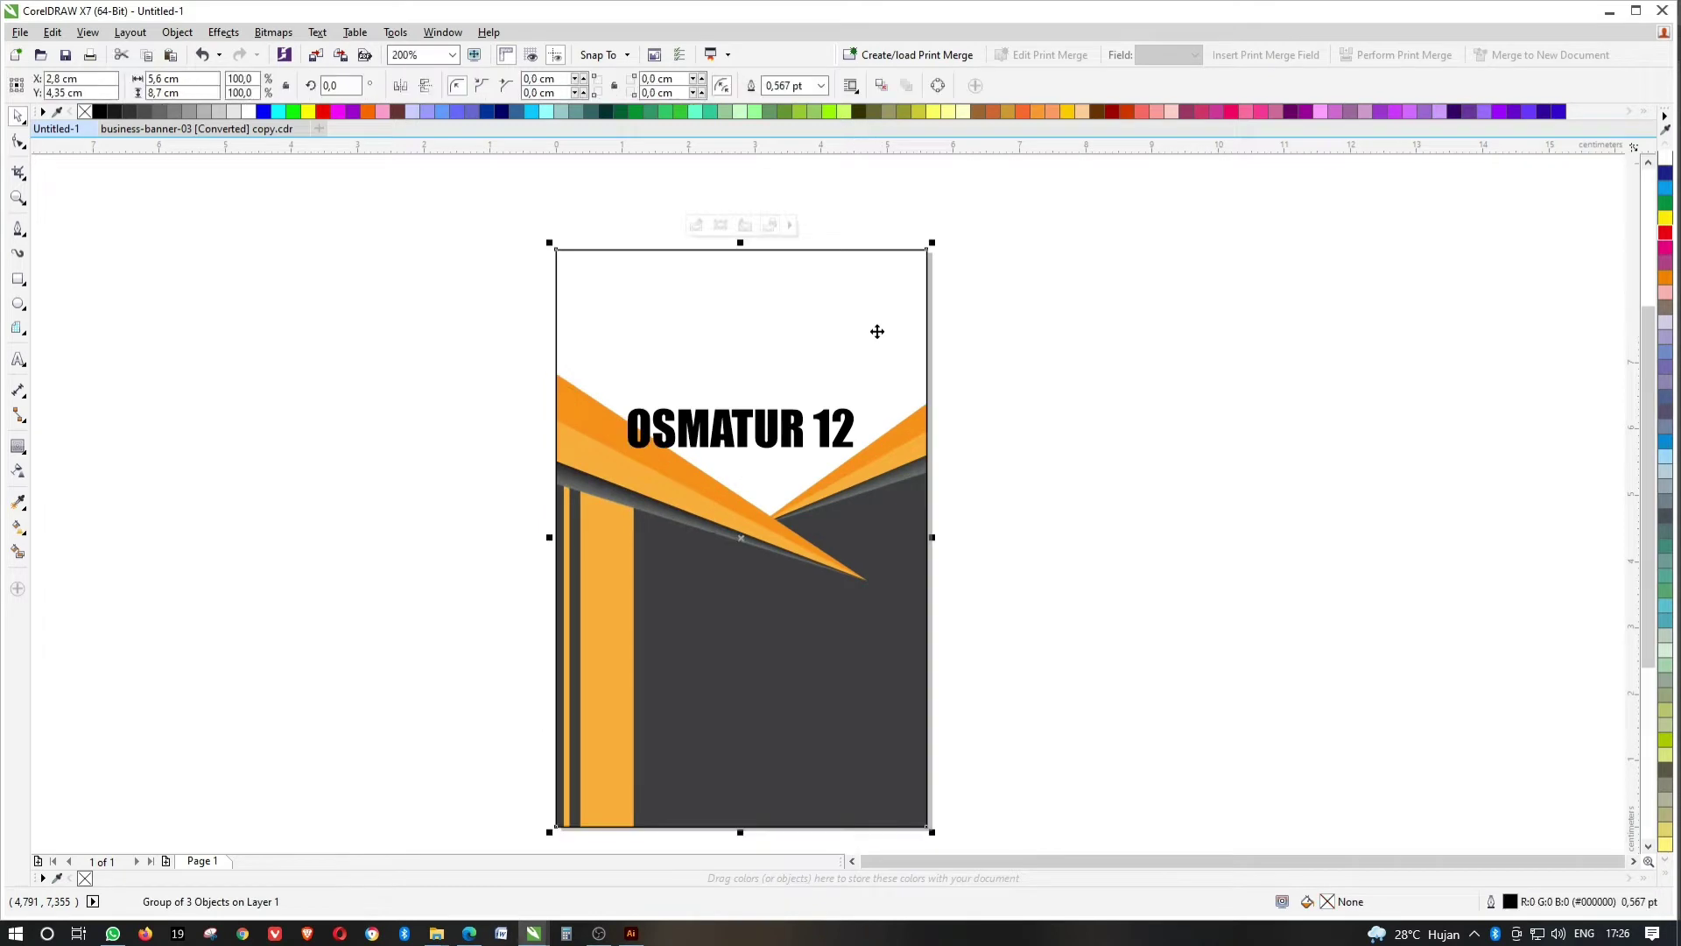
Shift the banner artwork upward inside the page rectangle's PowerClip.
{"action": "scroll", "coordinate": [878, 331], "scroll_direction": "down", "scroll_amount": 2}
{"action": "left_click", "coordinate": [874, 369], "text": "ctrl"}
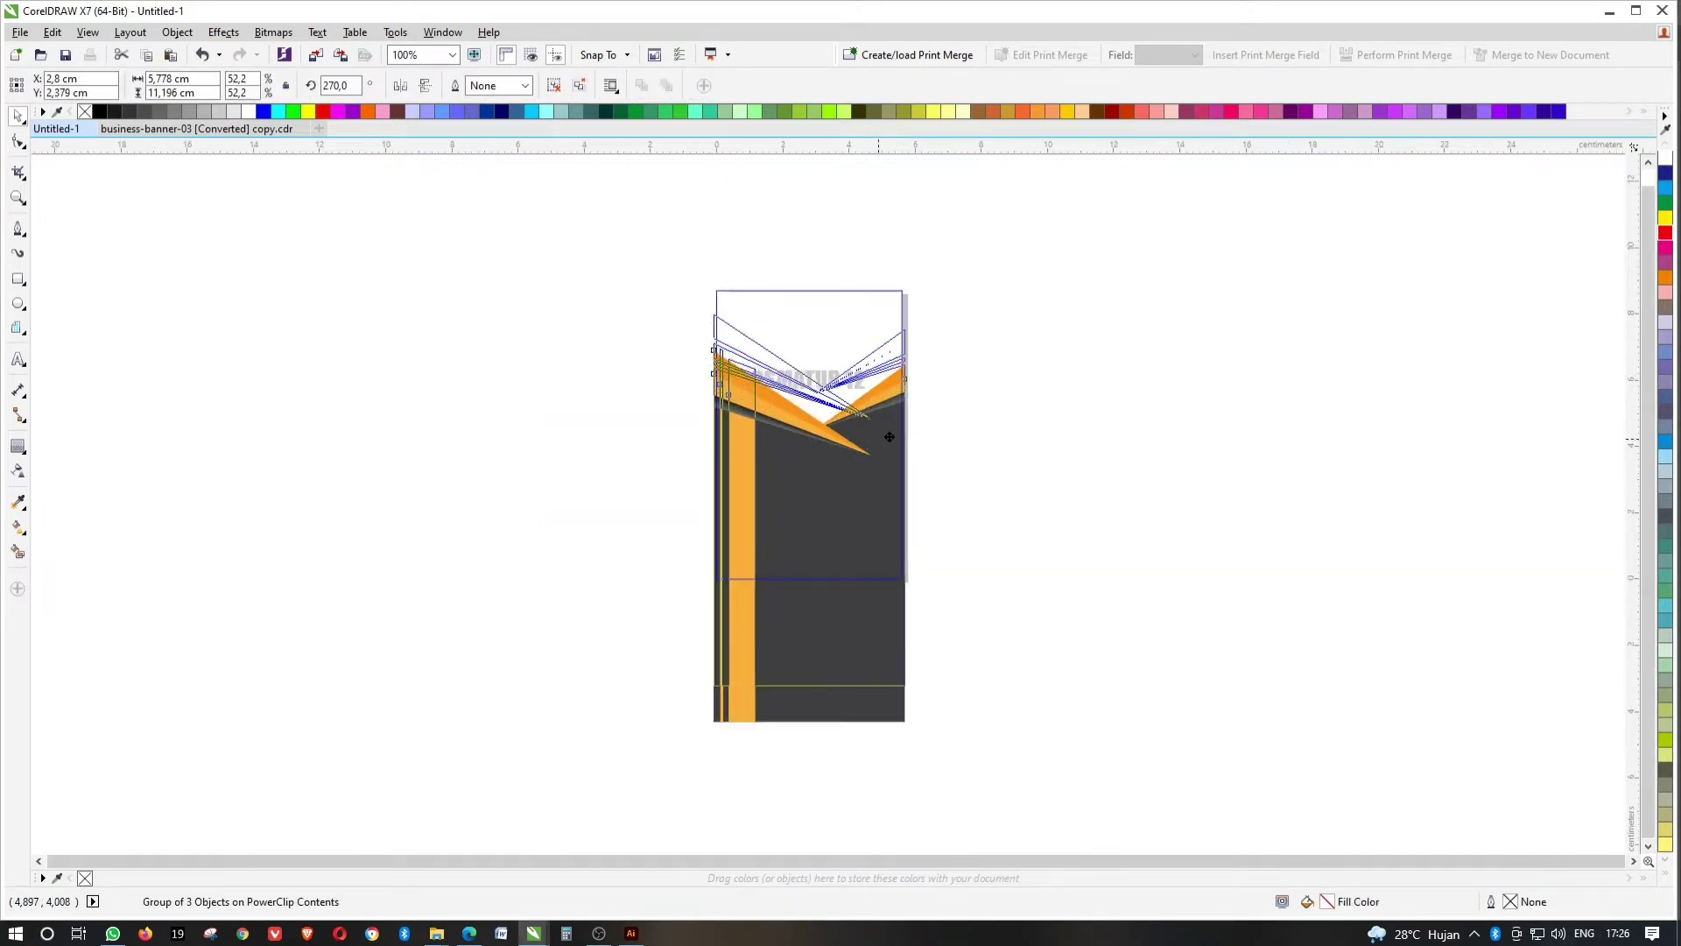
{"action": "left_click_drag", "start_coordinate": [889, 437], "coordinate": [889, 377]}
{"action": "left_click", "coordinate": [921, 360], "text": "ctrl"}
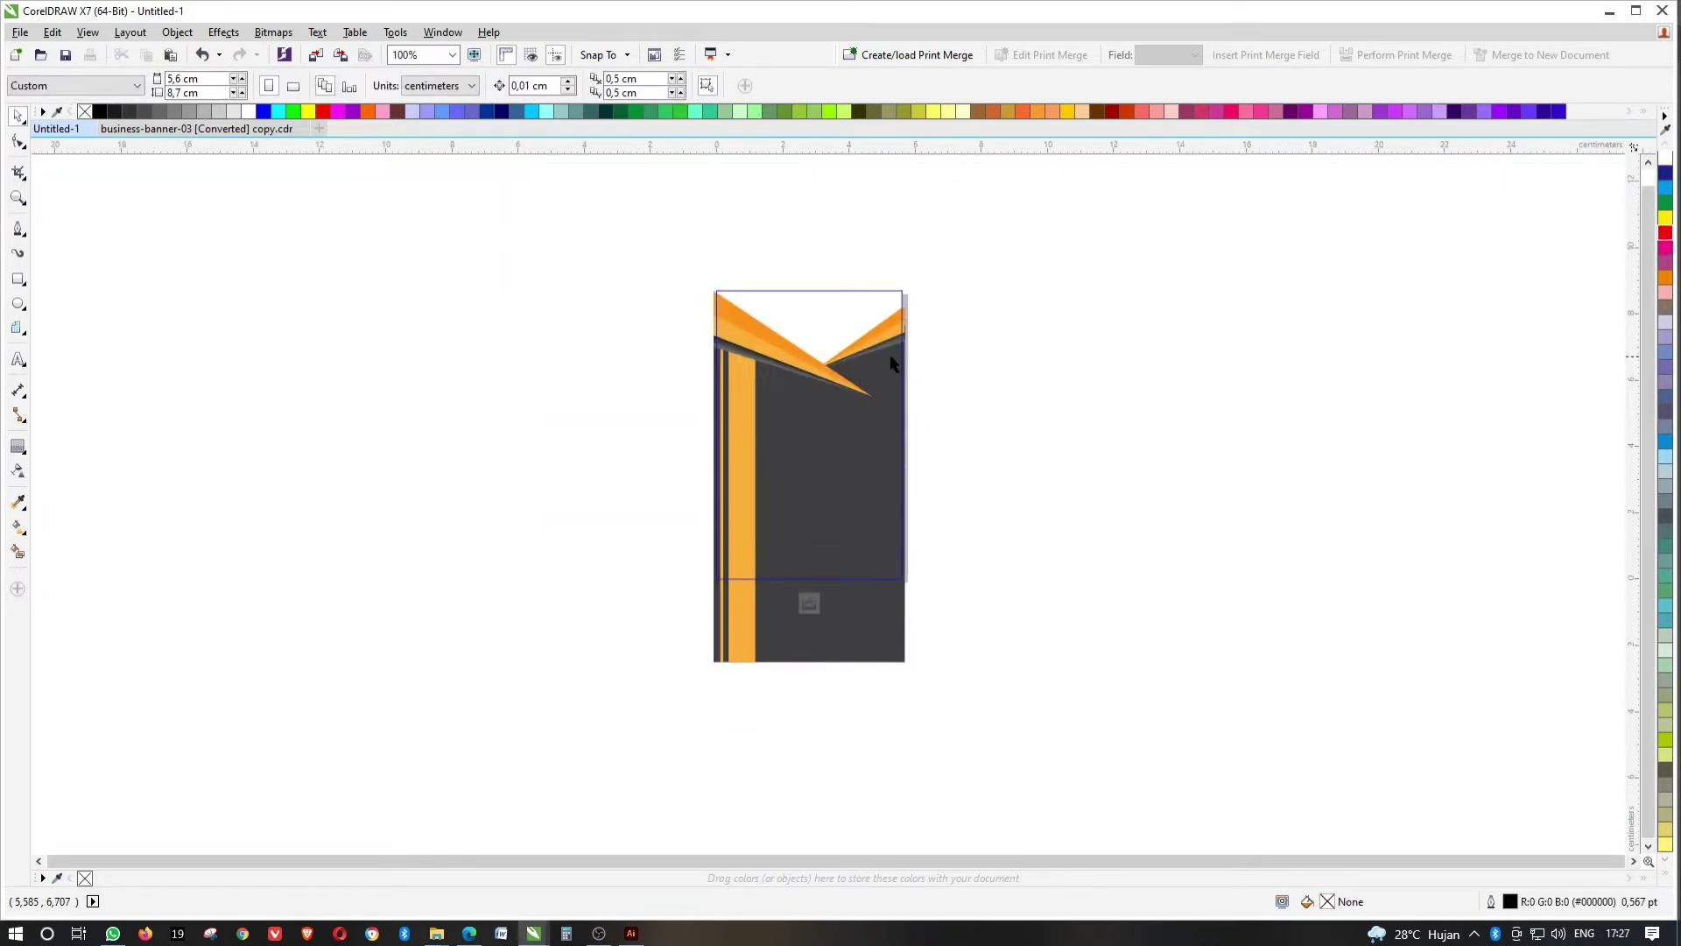
Rotate the OSMATUR 12 title 90° and place it along the left light orange stripe.
{"action": "scroll", "coordinate": [904, 350], "scroll_direction": "up", "scroll_amount": 2}
{"action": "left_click", "coordinate": [807, 379]}
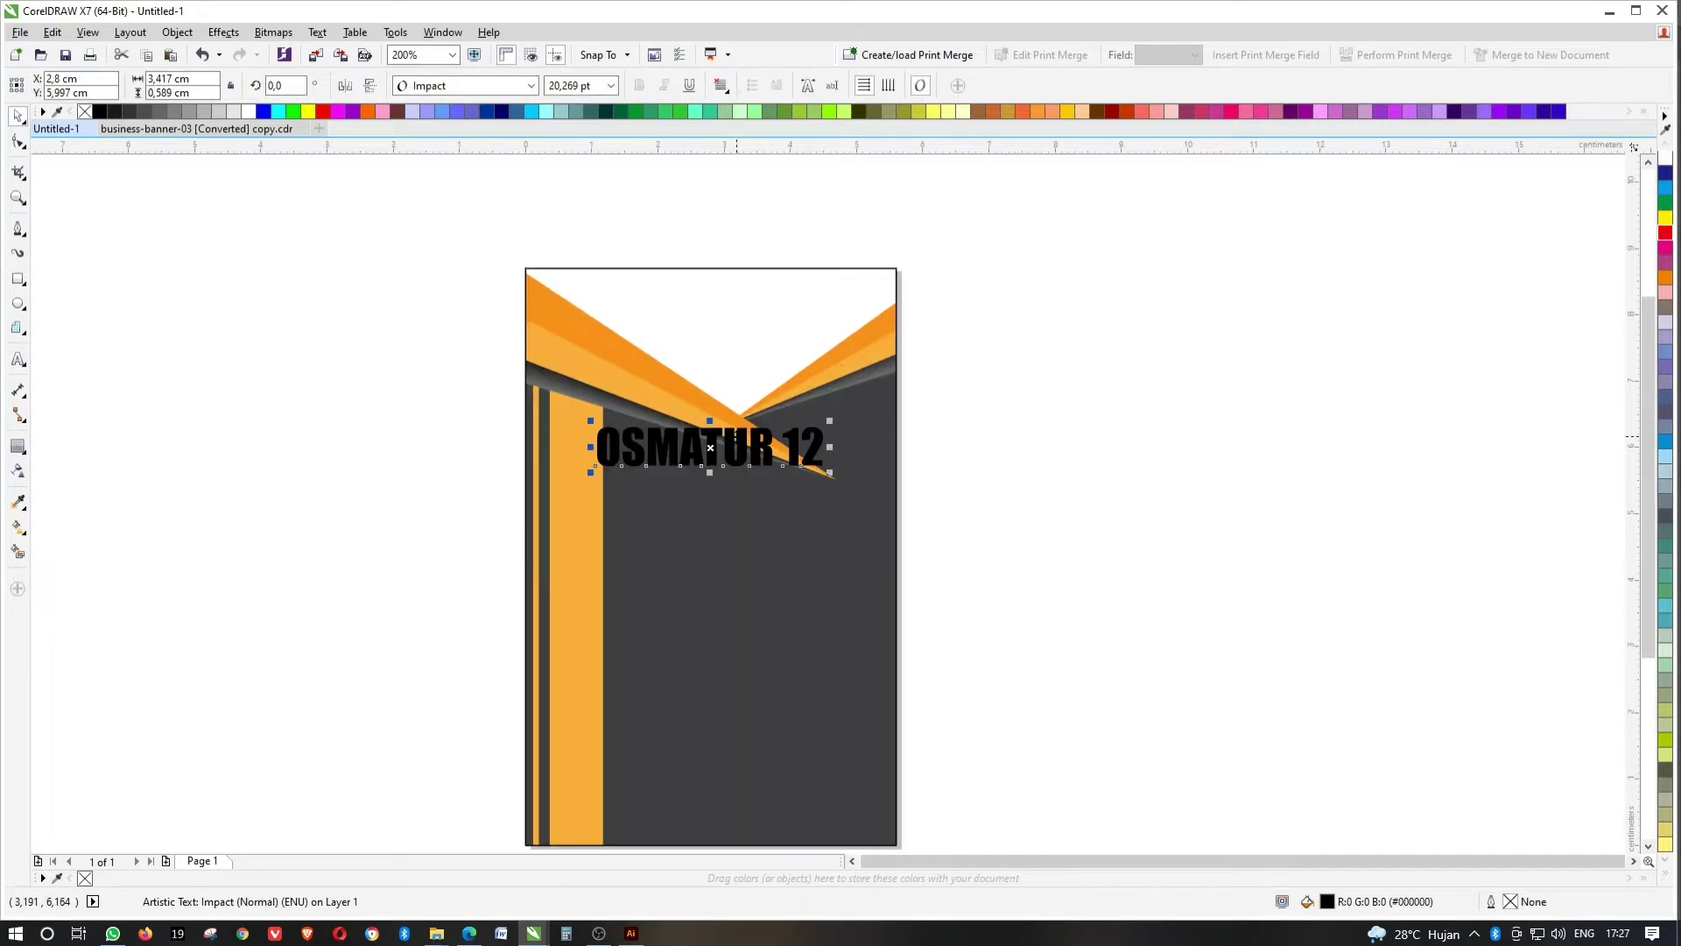
{"action": "left_click_drag", "start_coordinate": [710, 448], "coordinate": [706, 582]}
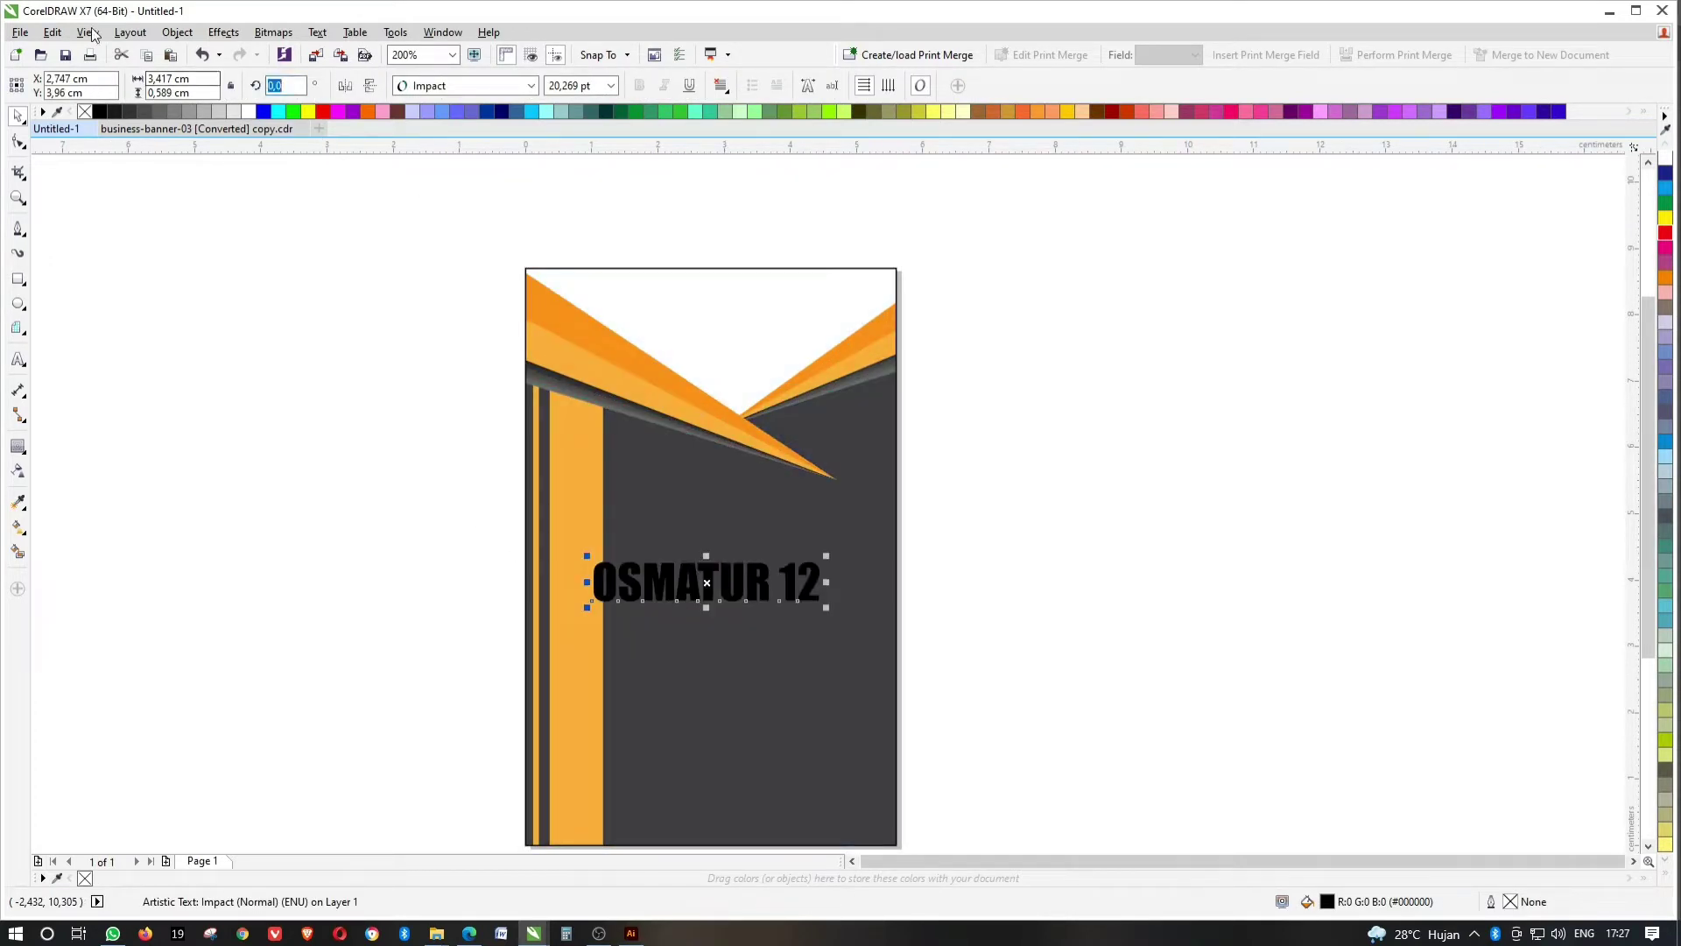
{"action": "type", "text": "90"}
{"action": "key", "text": "Return"}
{"action": "left_click_drag", "start_coordinate": [707, 583], "coordinate": [578, 629]}
{"action": "left_click_drag", "start_coordinate": [591, 544], "coordinate": [600, 496]}
{"action": "scroll", "coordinate": [597, 494], "scroll_direction": "up", "scroll_amount": 2}
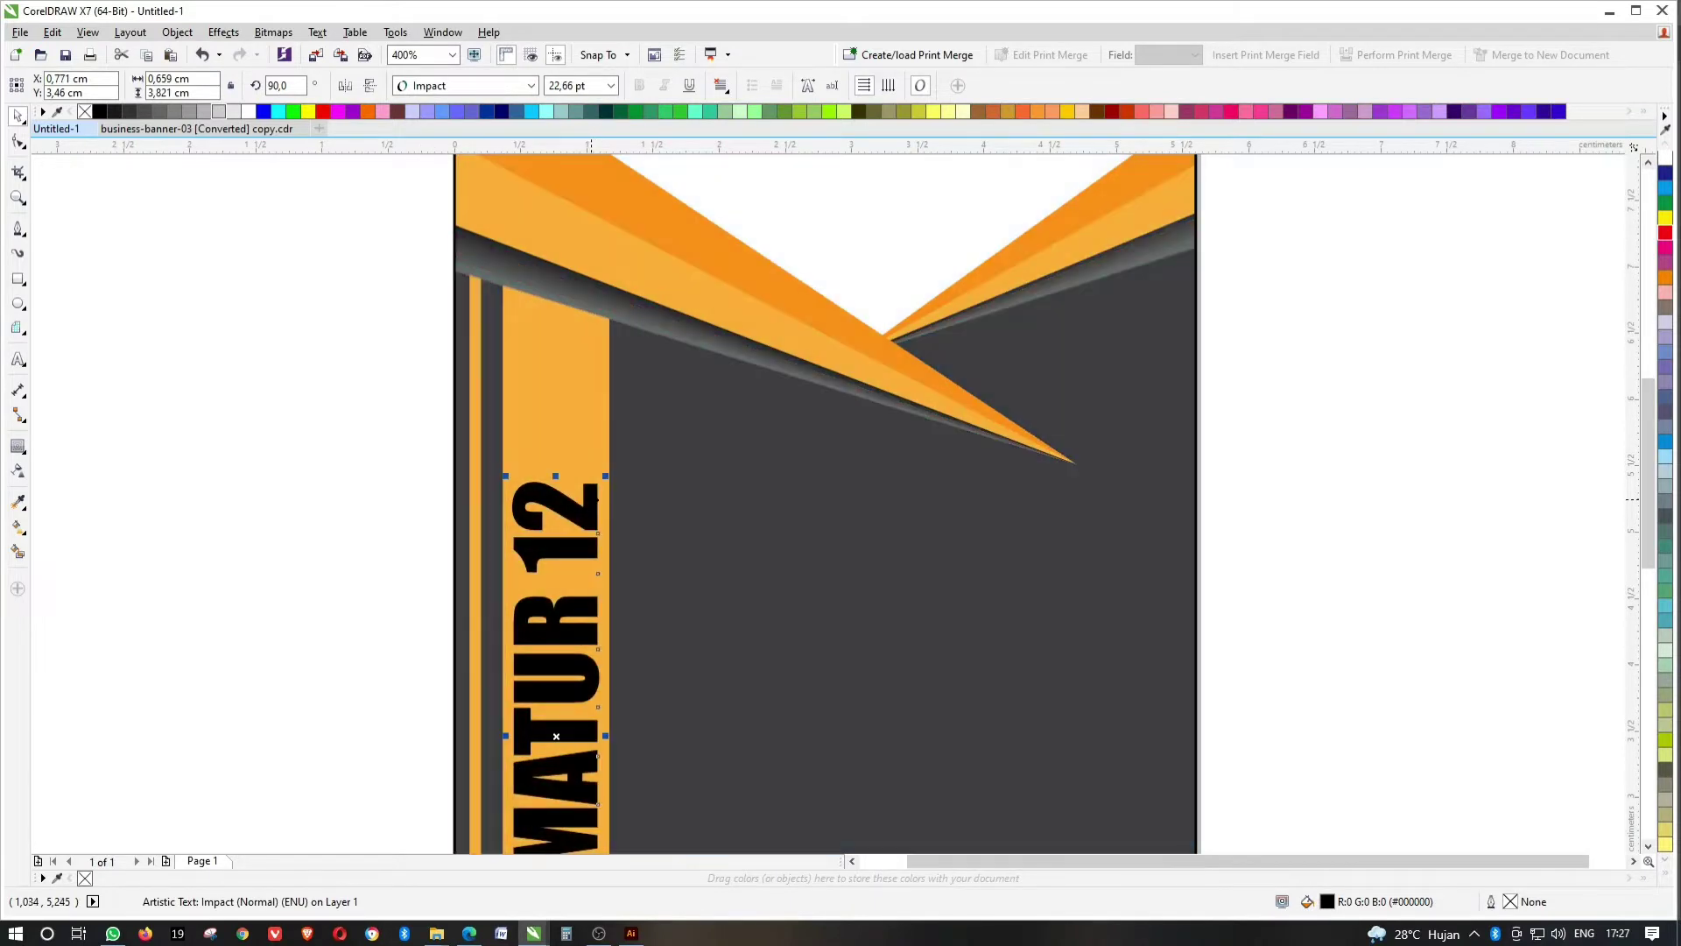
{"action": "scroll", "coordinate": [760, 552], "scroll_direction": "down", "scroll_amount": 1}
{"action": "left_click", "coordinate": [1231, 476]}
{"action": "left_click", "coordinate": [892, 276]}
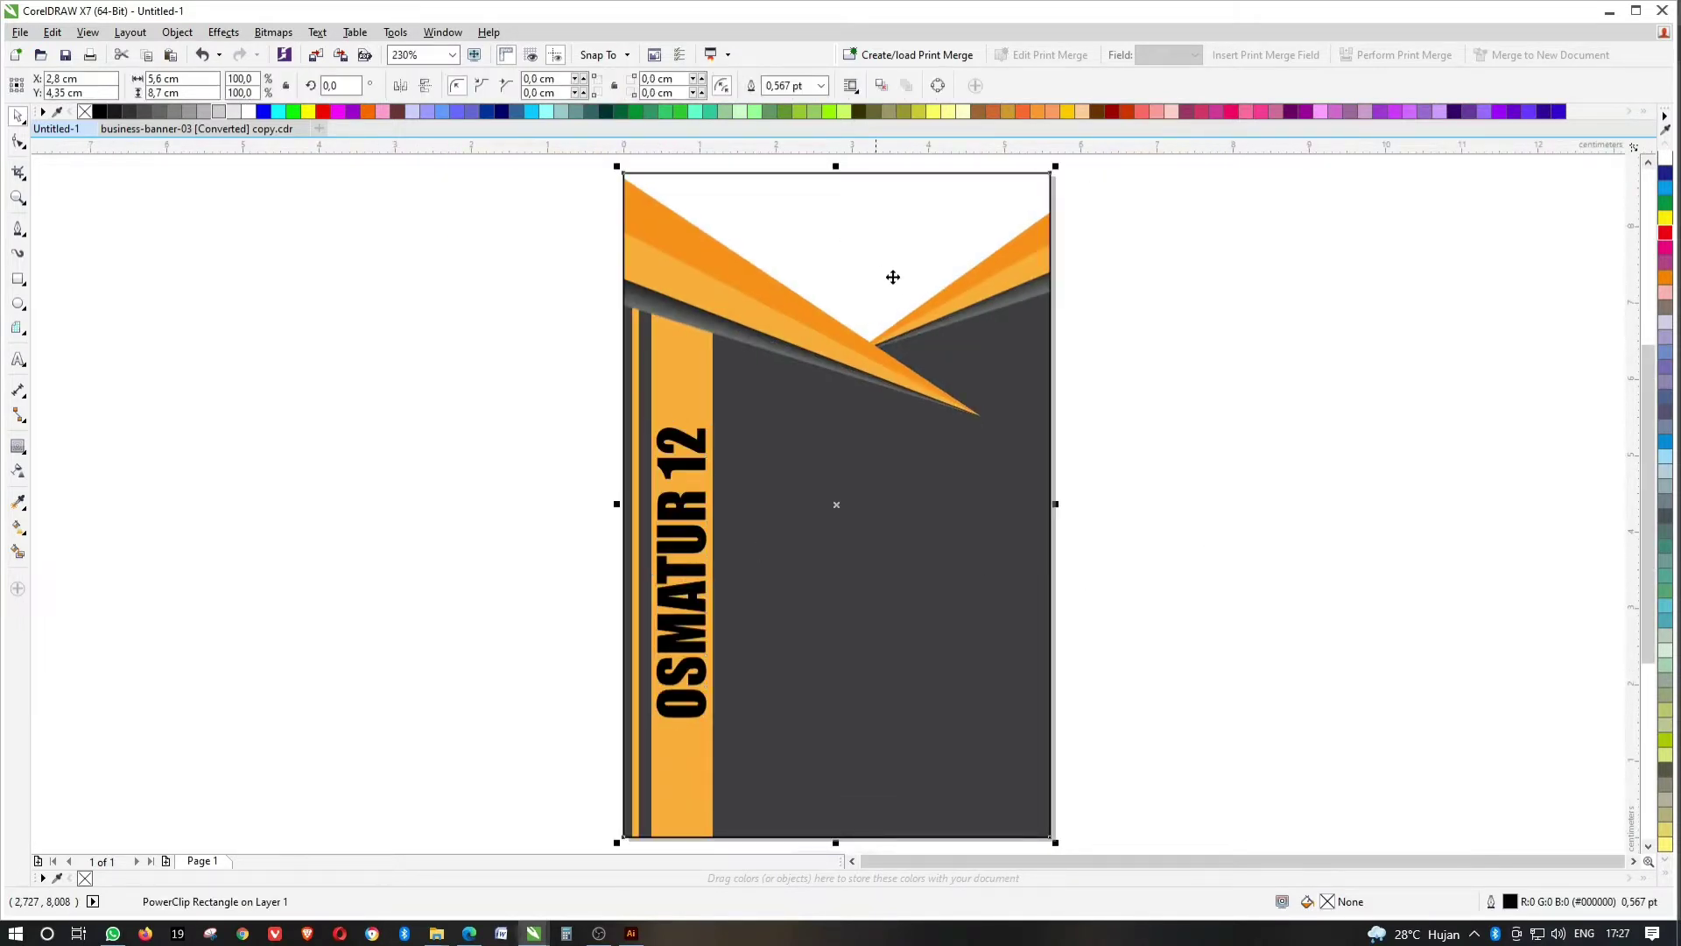
Nudge the banner artwork slightly upward inside the clip.
{"action": "left_click", "coordinate": [627, 172], "text": "ctrl"}
{"action": "scroll", "coordinate": [639, 289], "scroll_direction": "up", "scroll_amount": 4}
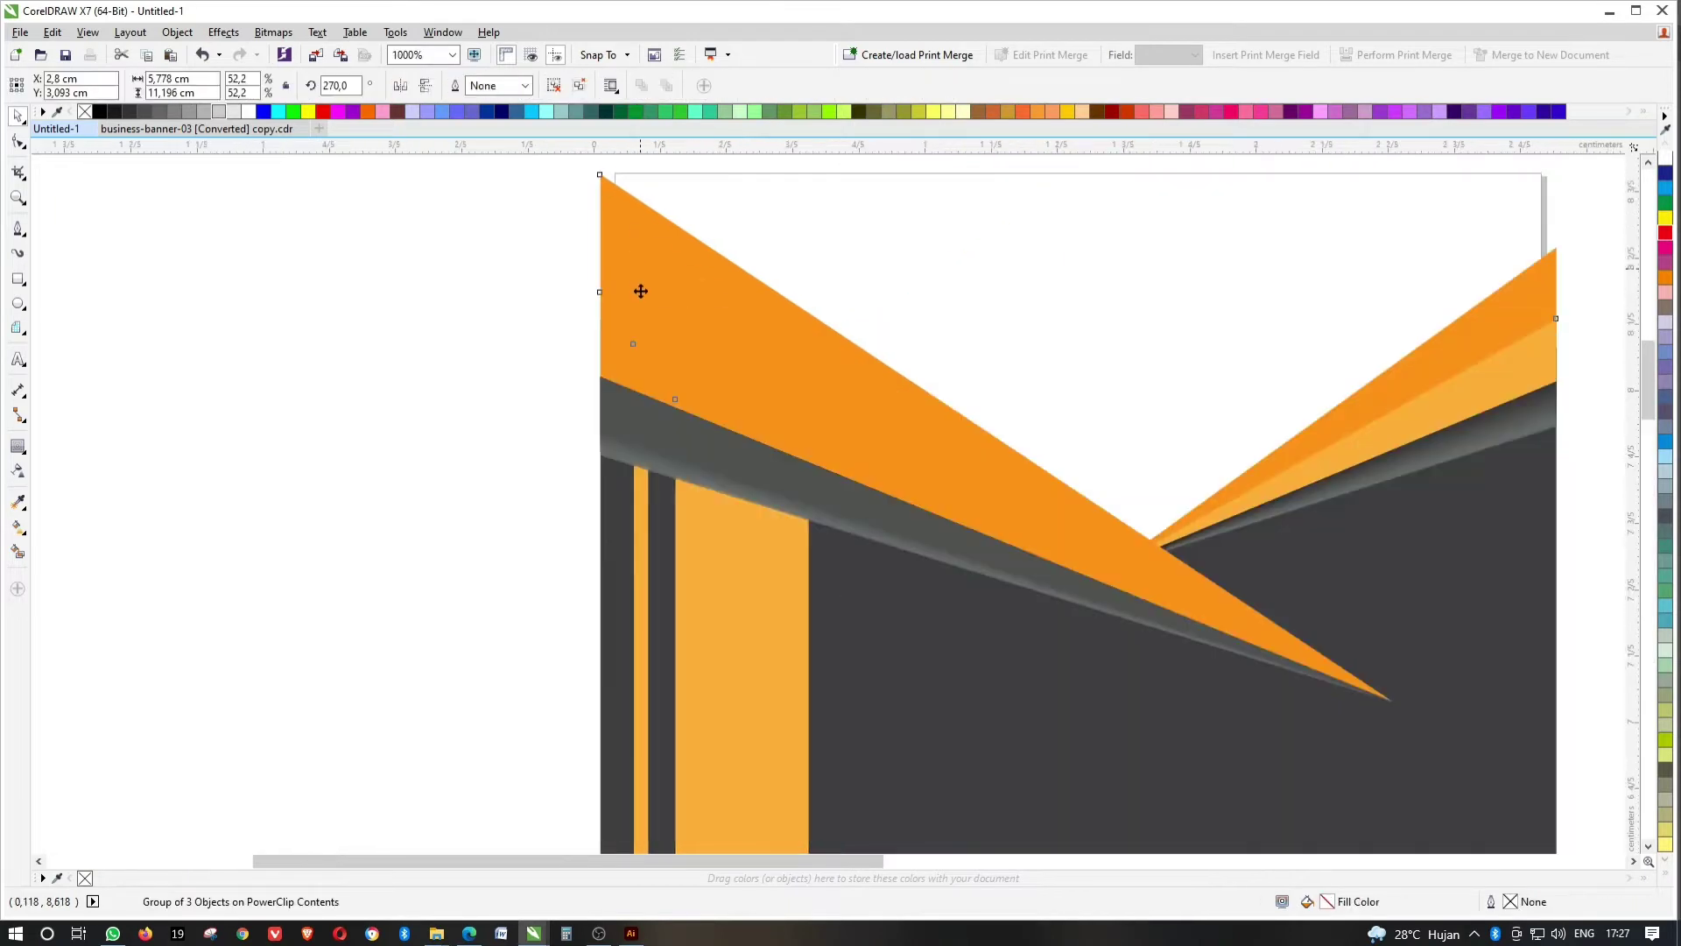
{"action": "left_click_drag", "start_coordinate": [649, 289], "coordinate": [657, 271]}
{"action": "scroll", "coordinate": [646, 302], "scroll_direction": "down", "scroll_amount": 5}
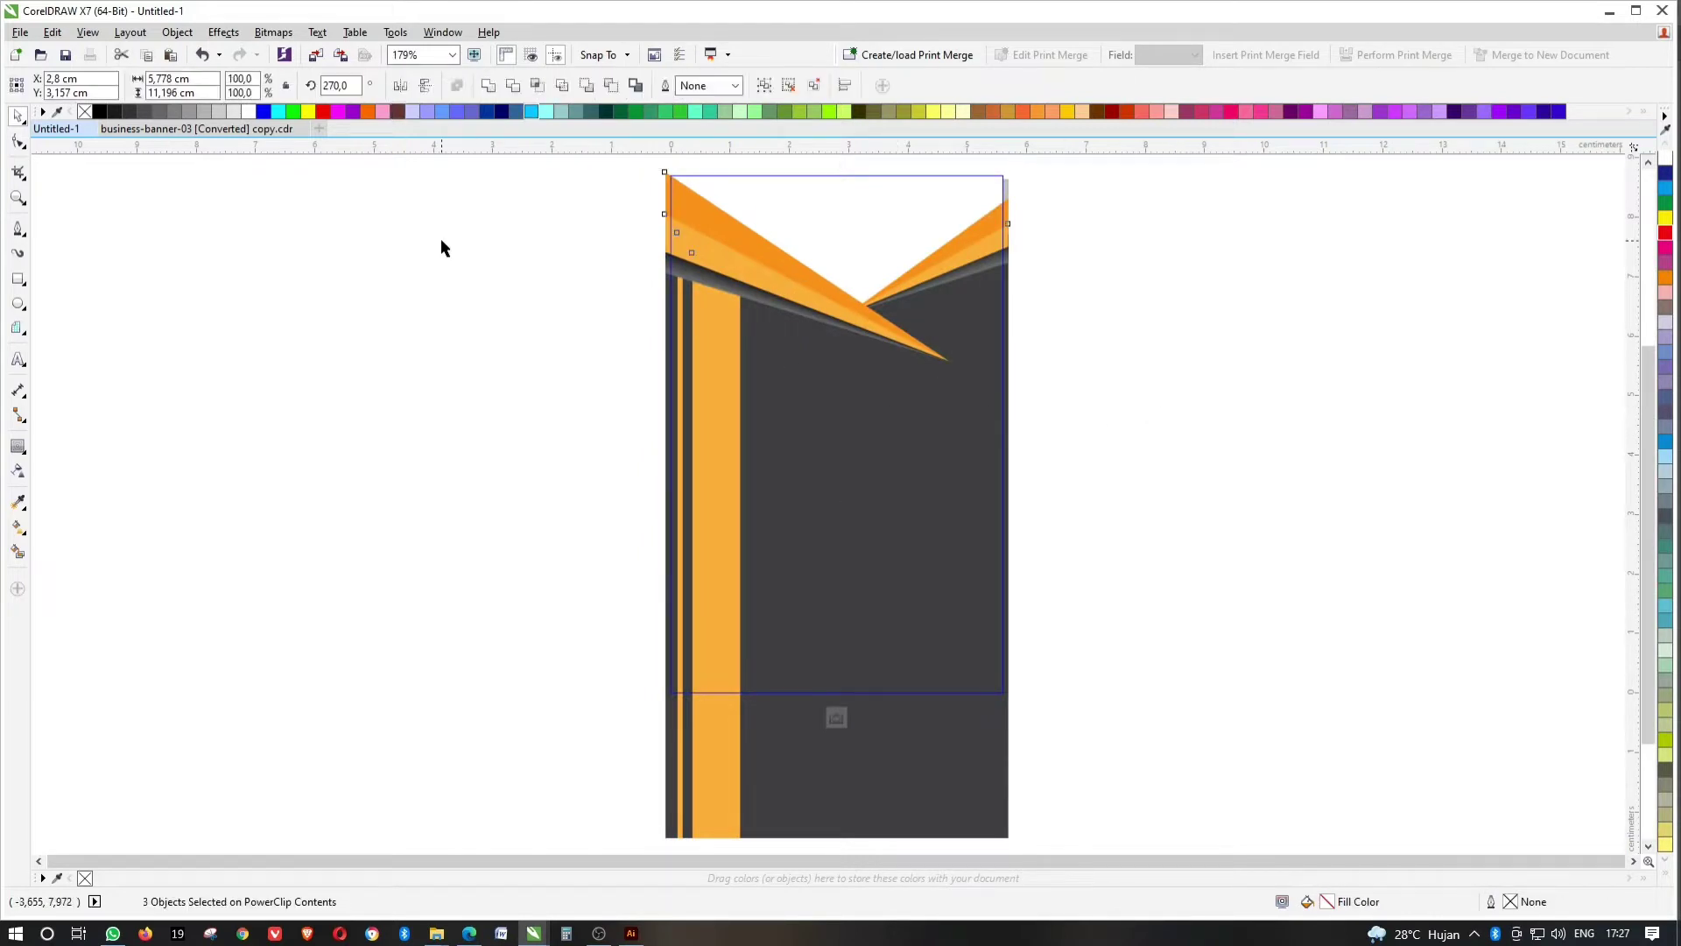
Change the banner's dark grey background shape to solid black.
{"action": "left_click", "coordinate": [930, 456]}
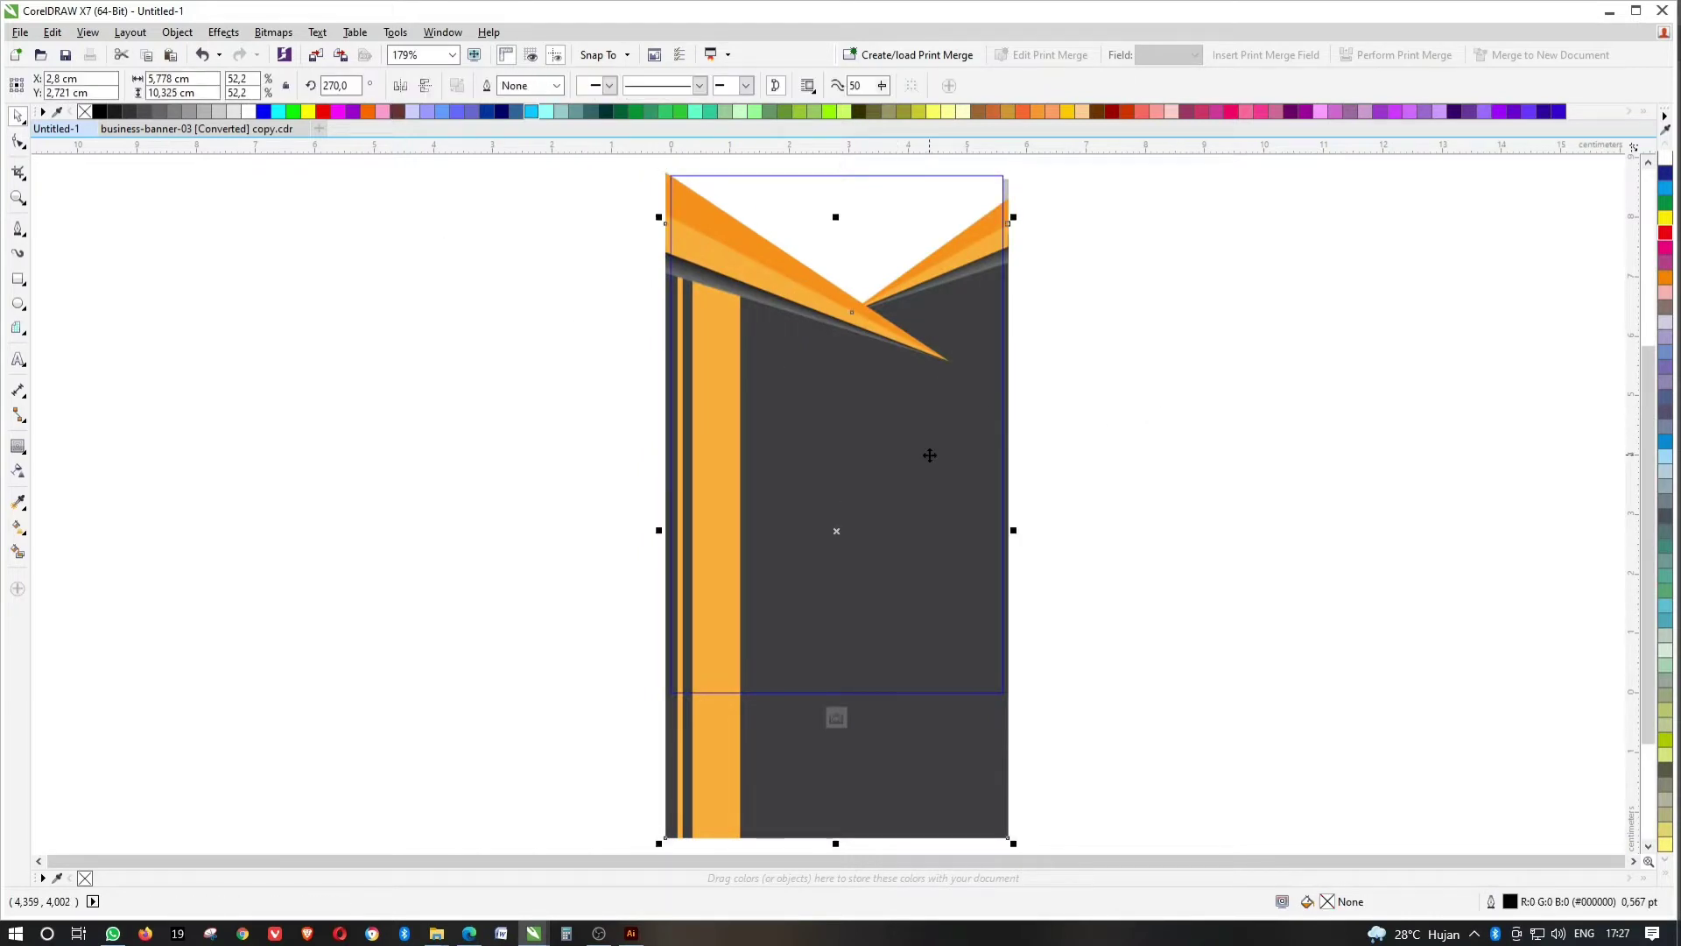
{"action": "left_click", "coordinate": [1667, 874]}
{"action": "left_click", "coordinate": [1650, 174]}
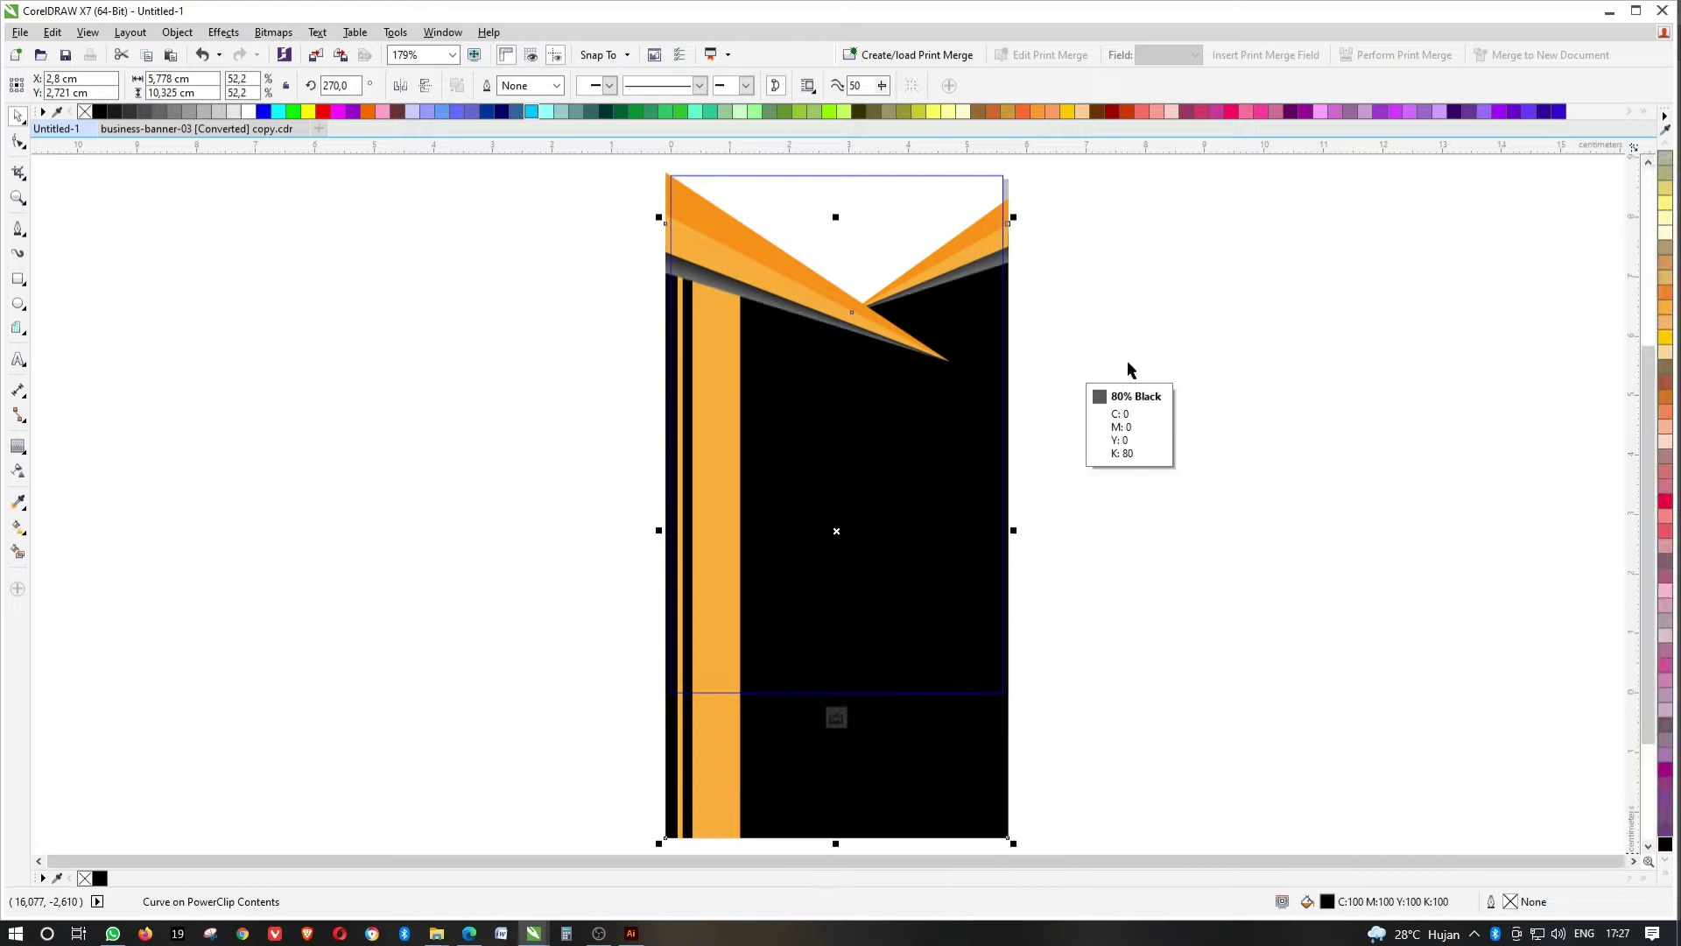
{"action": "left_click", "coordinate": [1042, 289]}
Finish editing the PowerClip, fit the whole card in view and clear the selection.
{"action": "scroll", "coordinate": [1021, 262], "scroll_direction": "up", "scroll_amount": 3}
{"action": "left_click", "coordinate": [752, 179]}
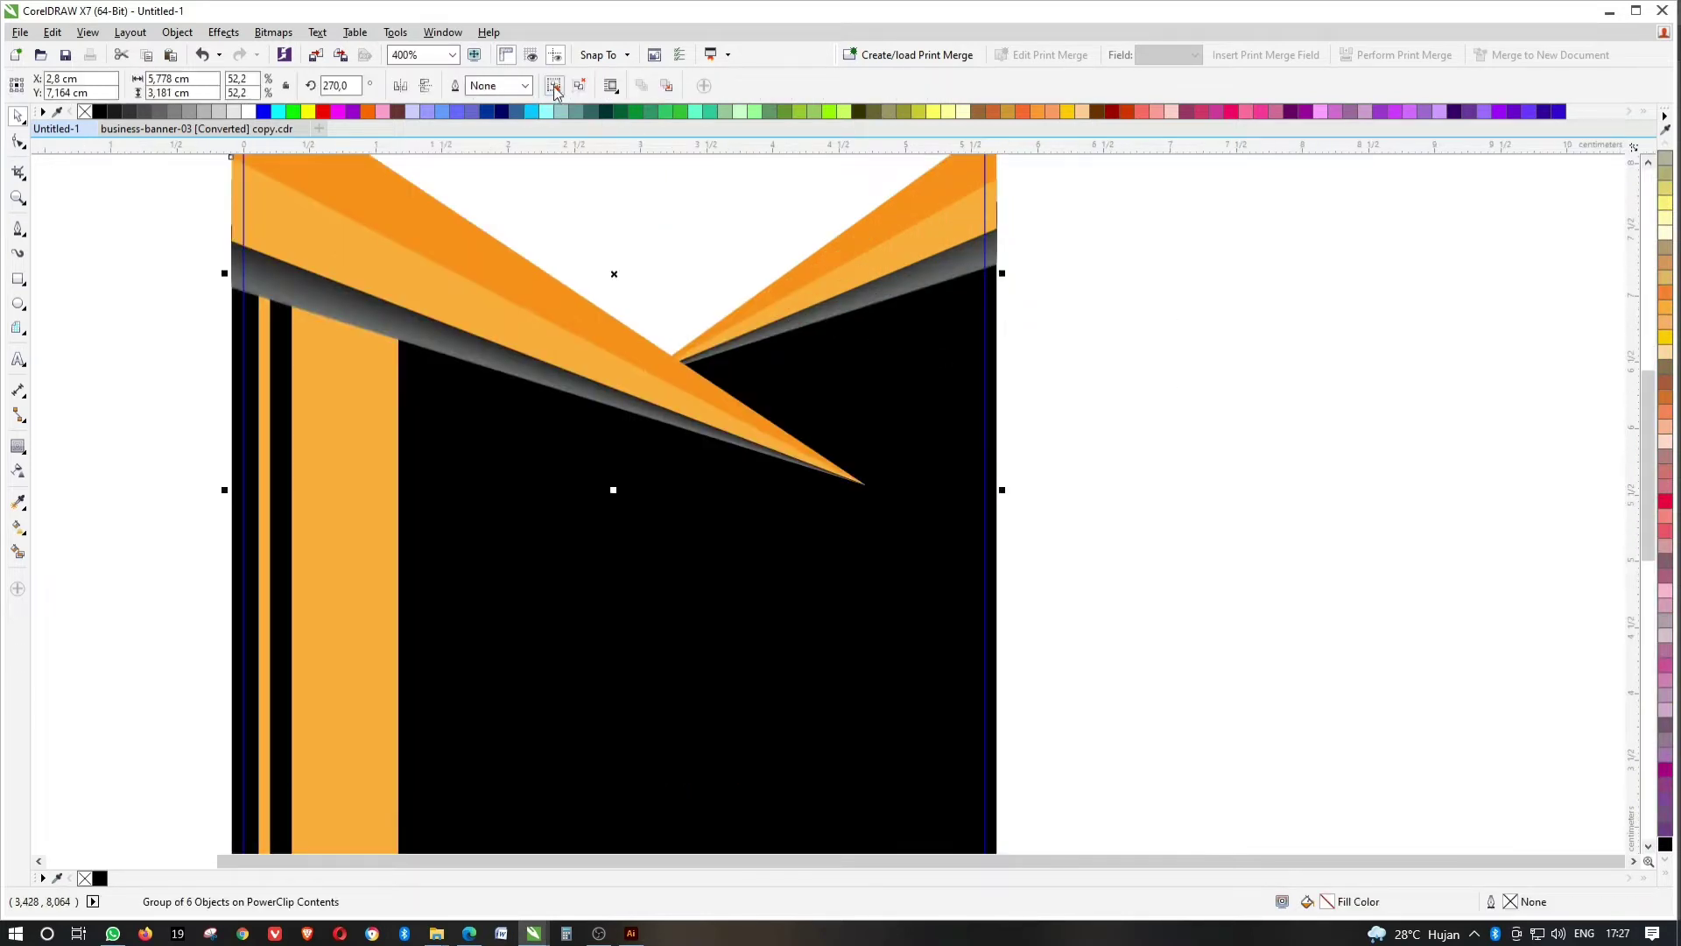
{"action": "key", "text": "Escape"}
{"action": "left_click", "coordinate": [469, 357]}
{"action": "left_click", "coordinate": [1143, 390], "text": "ctrl"}
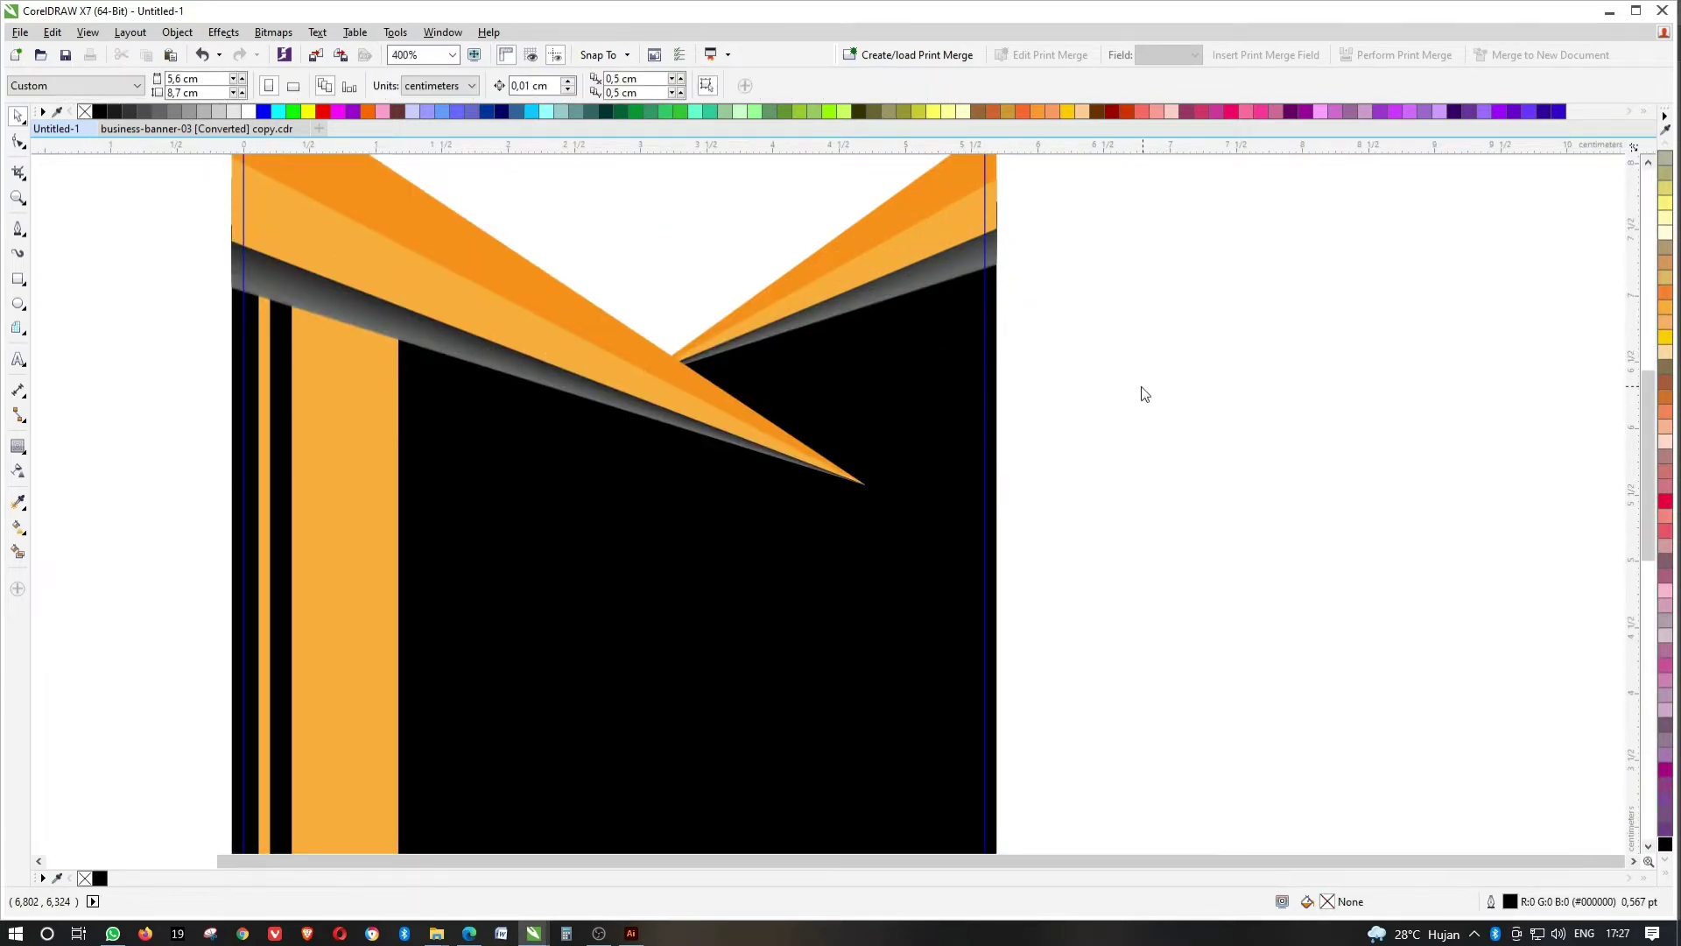
{"action": "key", "text": "shift+F2"}
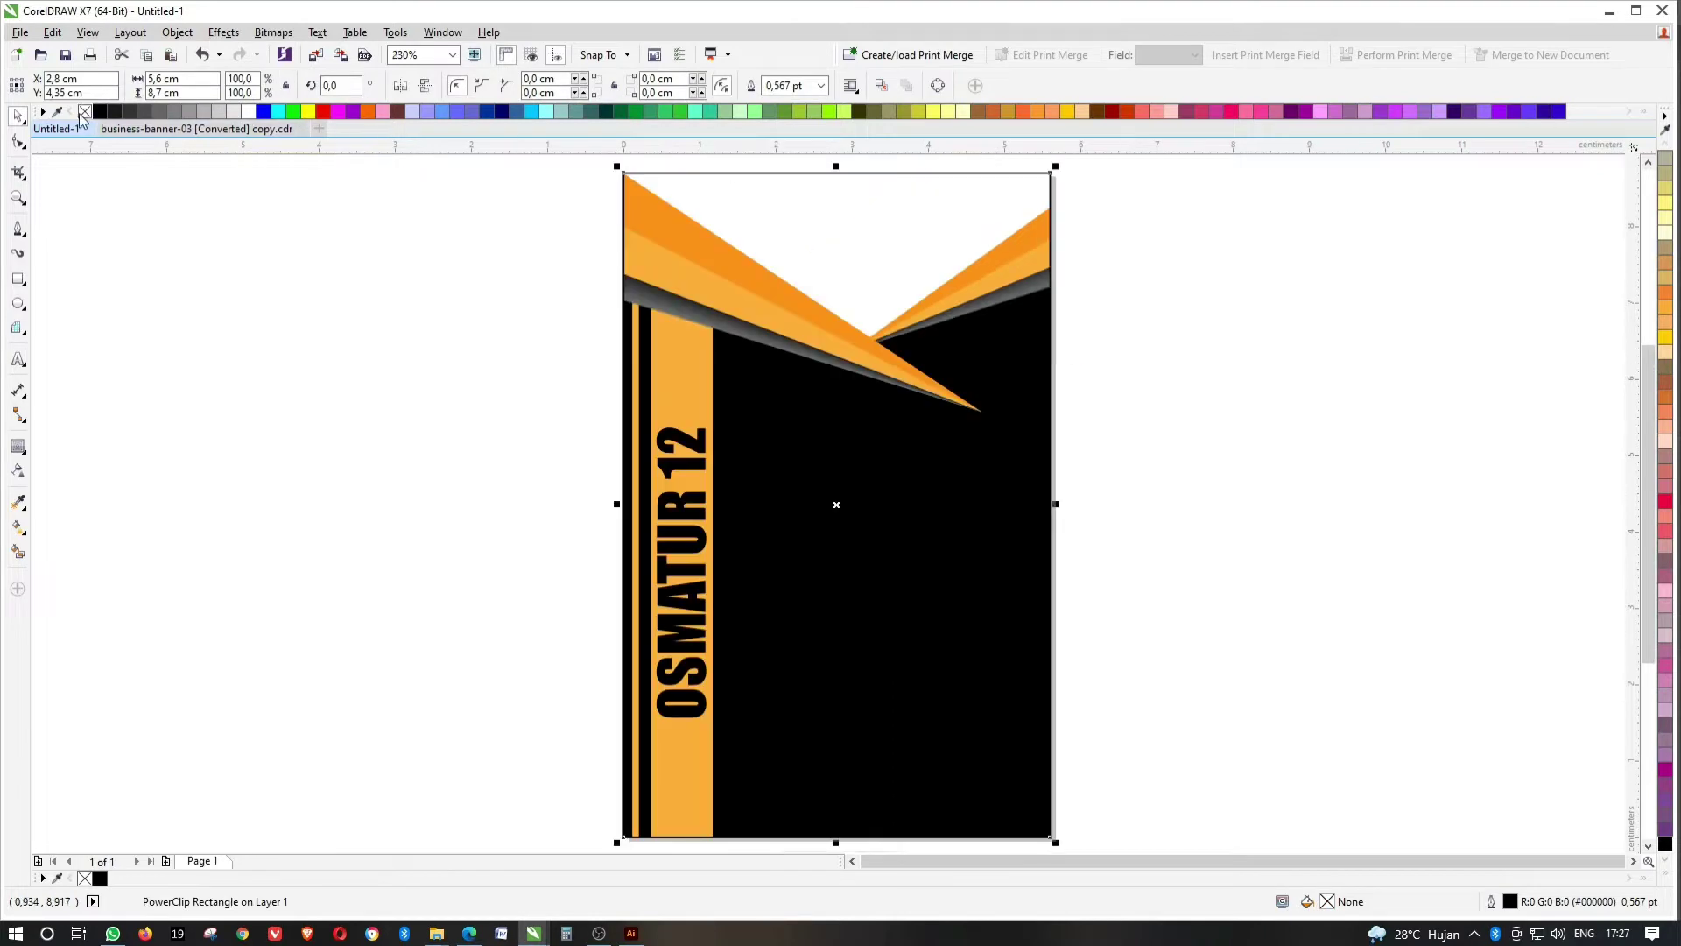
{"action": "key", "text": "Escape"}
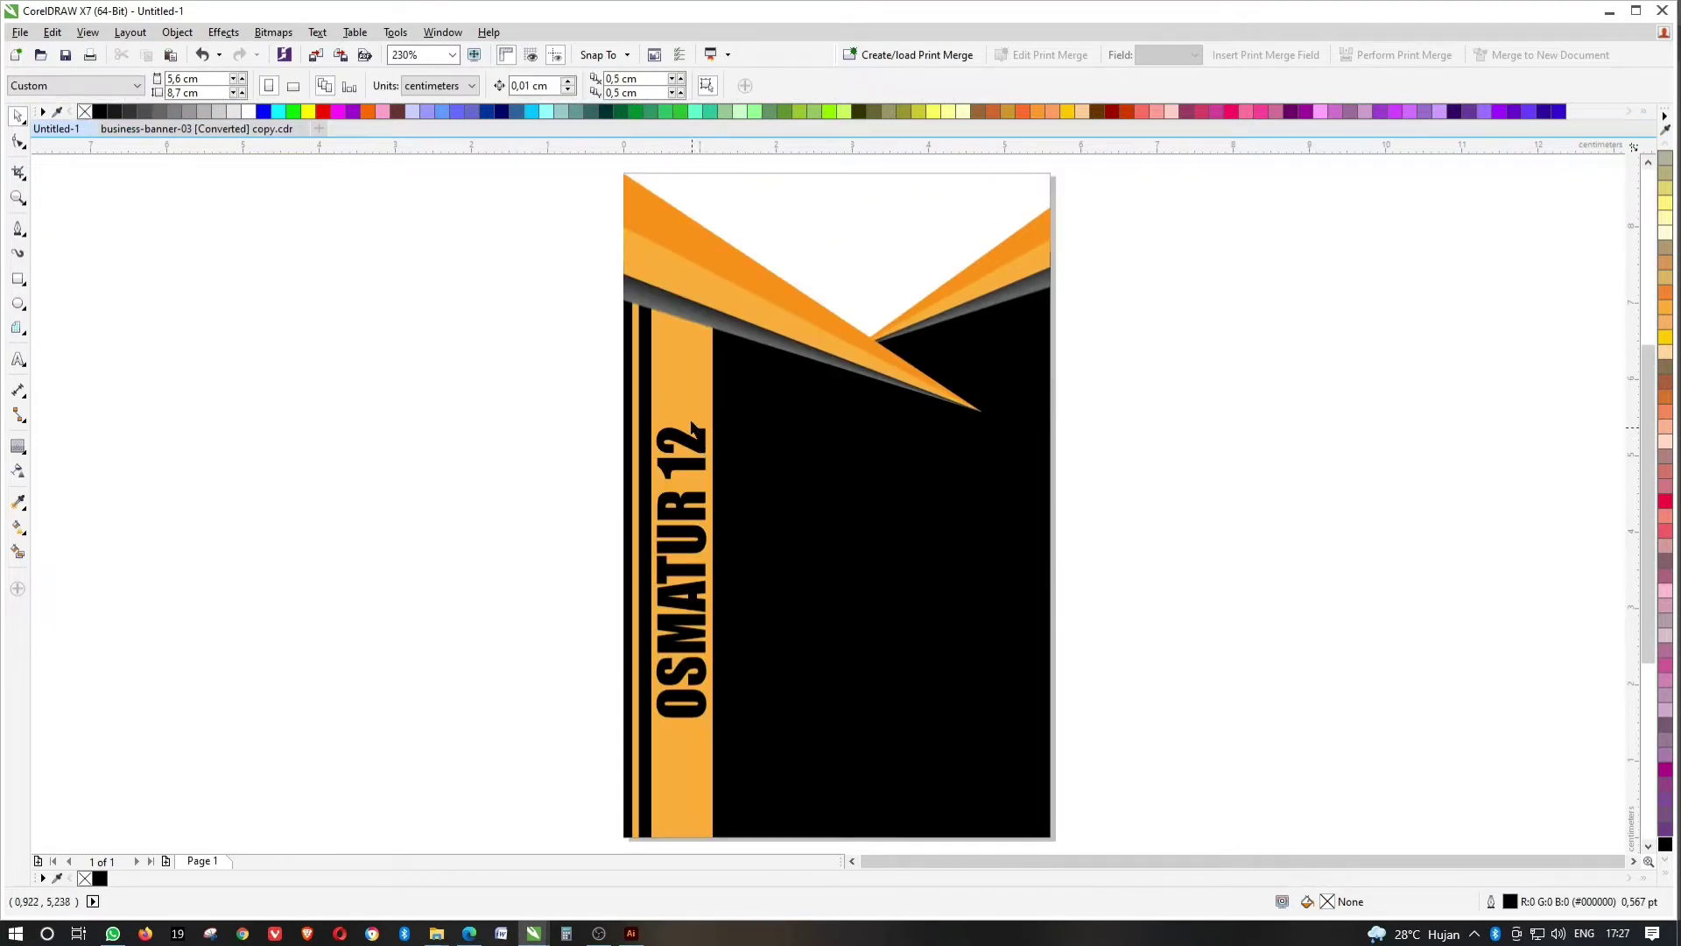
{"action": "key", "text": "Tab"}
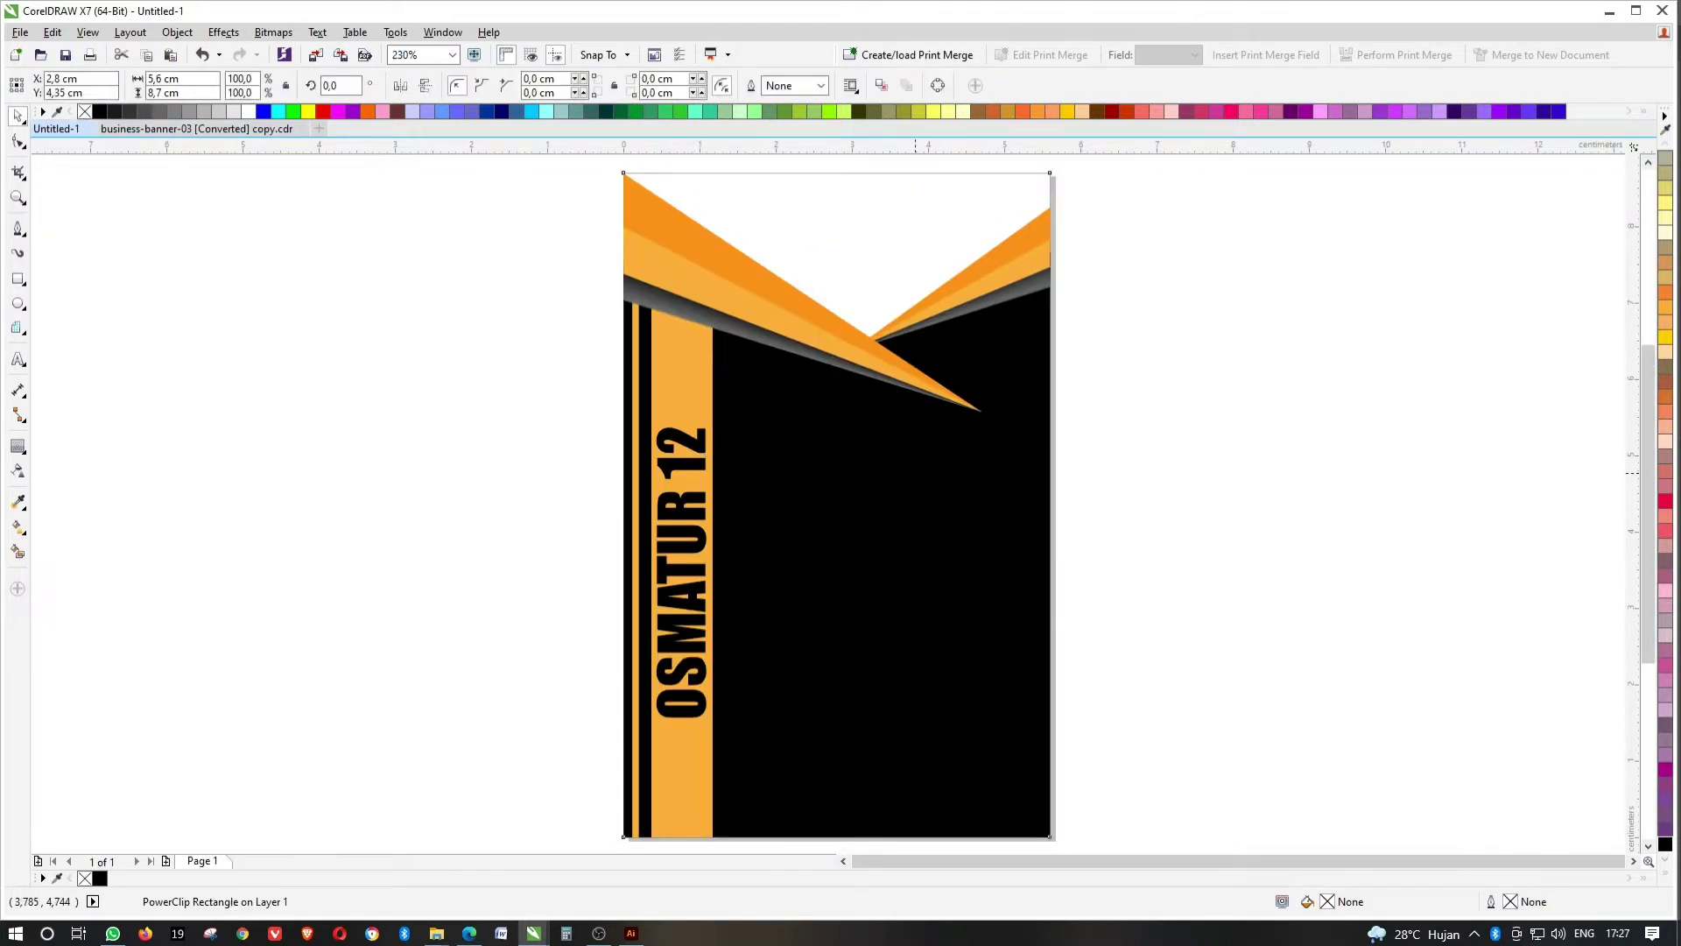
{"action": "key", "text": "Escape"}
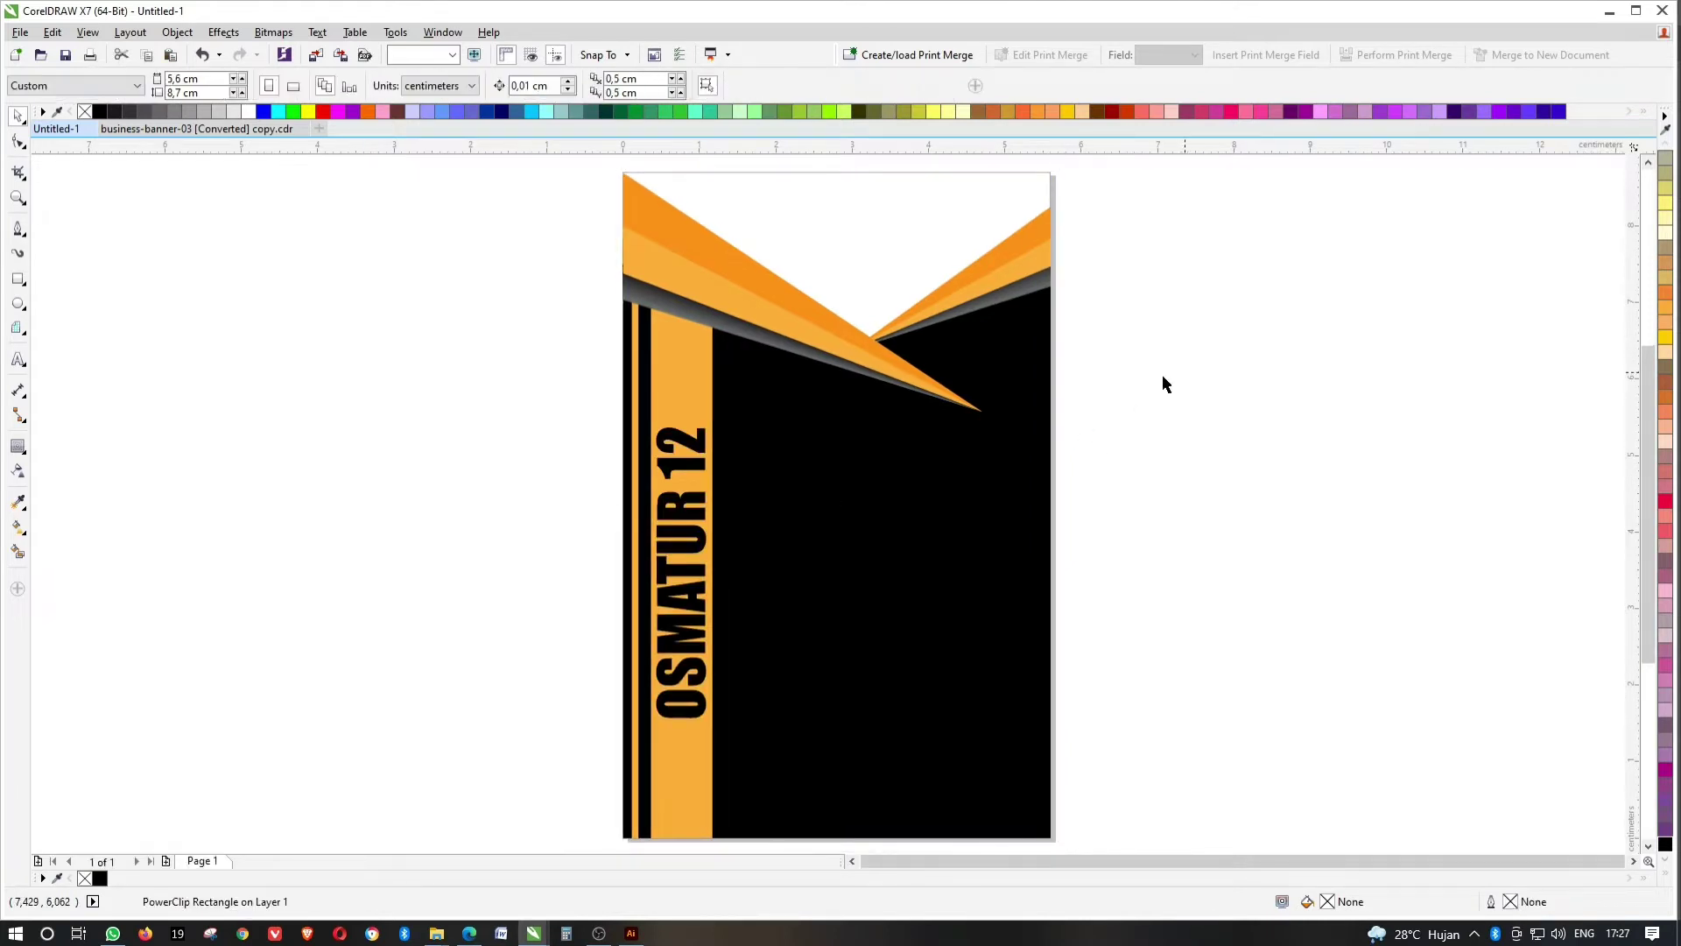
Draw a white, outline-free 3 × 4 cm rectangle on the card's black area.
{"action": "left_click", "coordinate": [17, 278]}
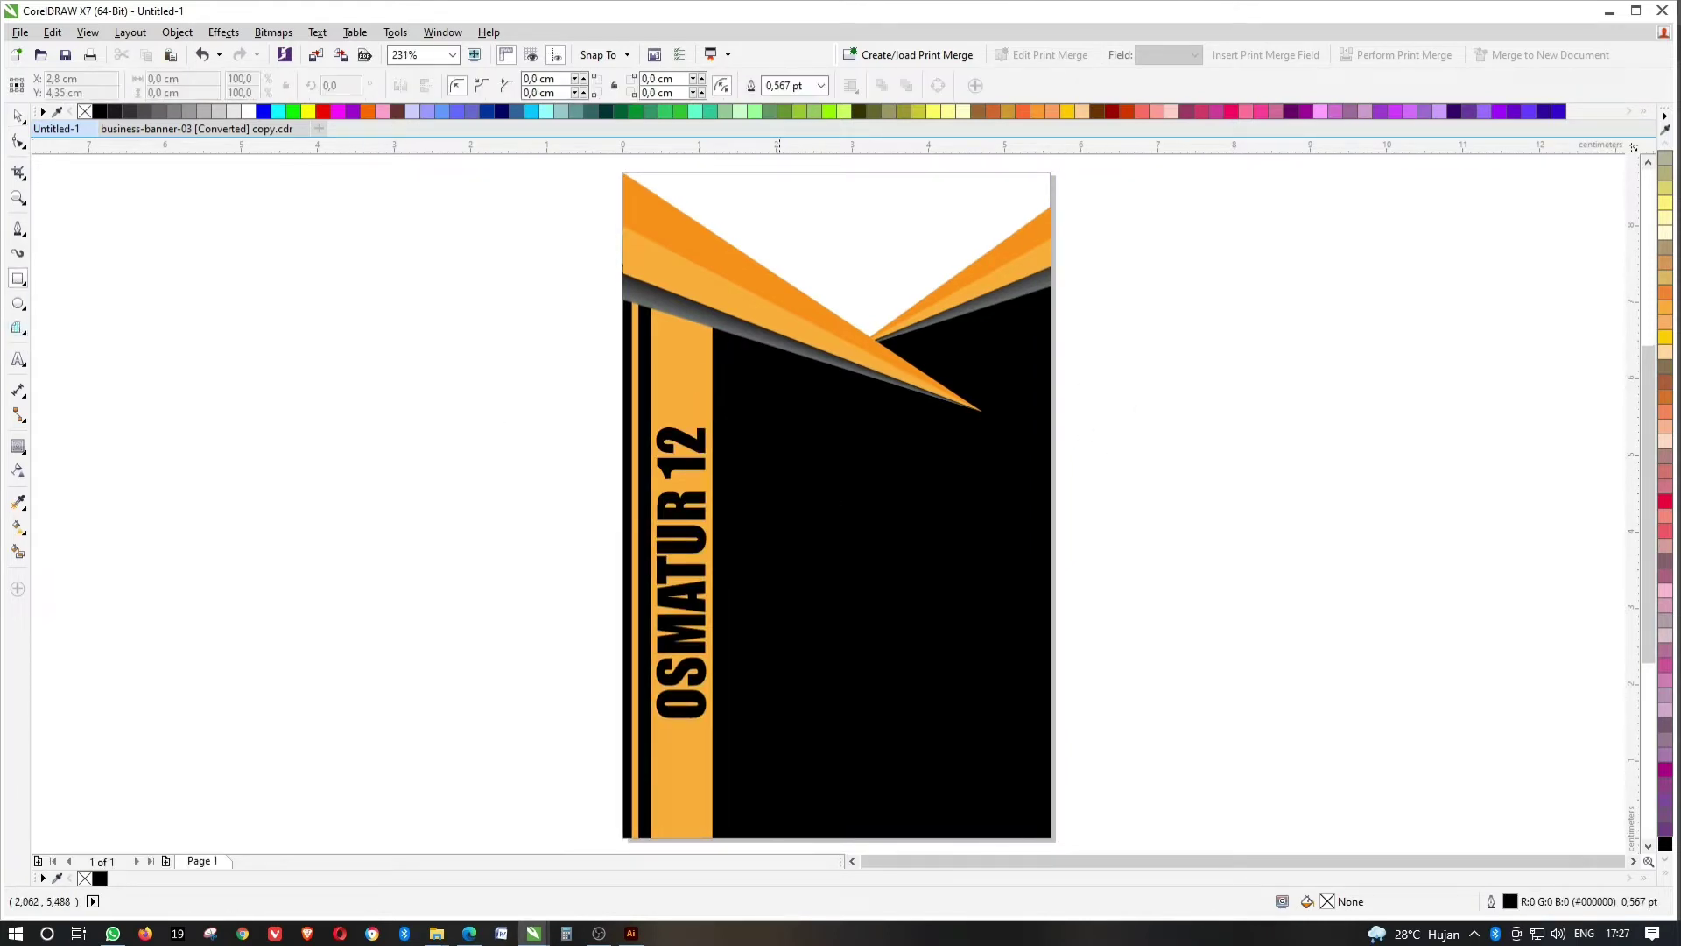
{"action": "mouse_move", "coordinate": [777, 403]}
{"action": "left_mouse_down"}
{"action": "mouse_move", "coordinate": [856, 623]}
{"action": "mouse_move", "coordinate": [995, 736]}
{"action": "left_mouse_up"}
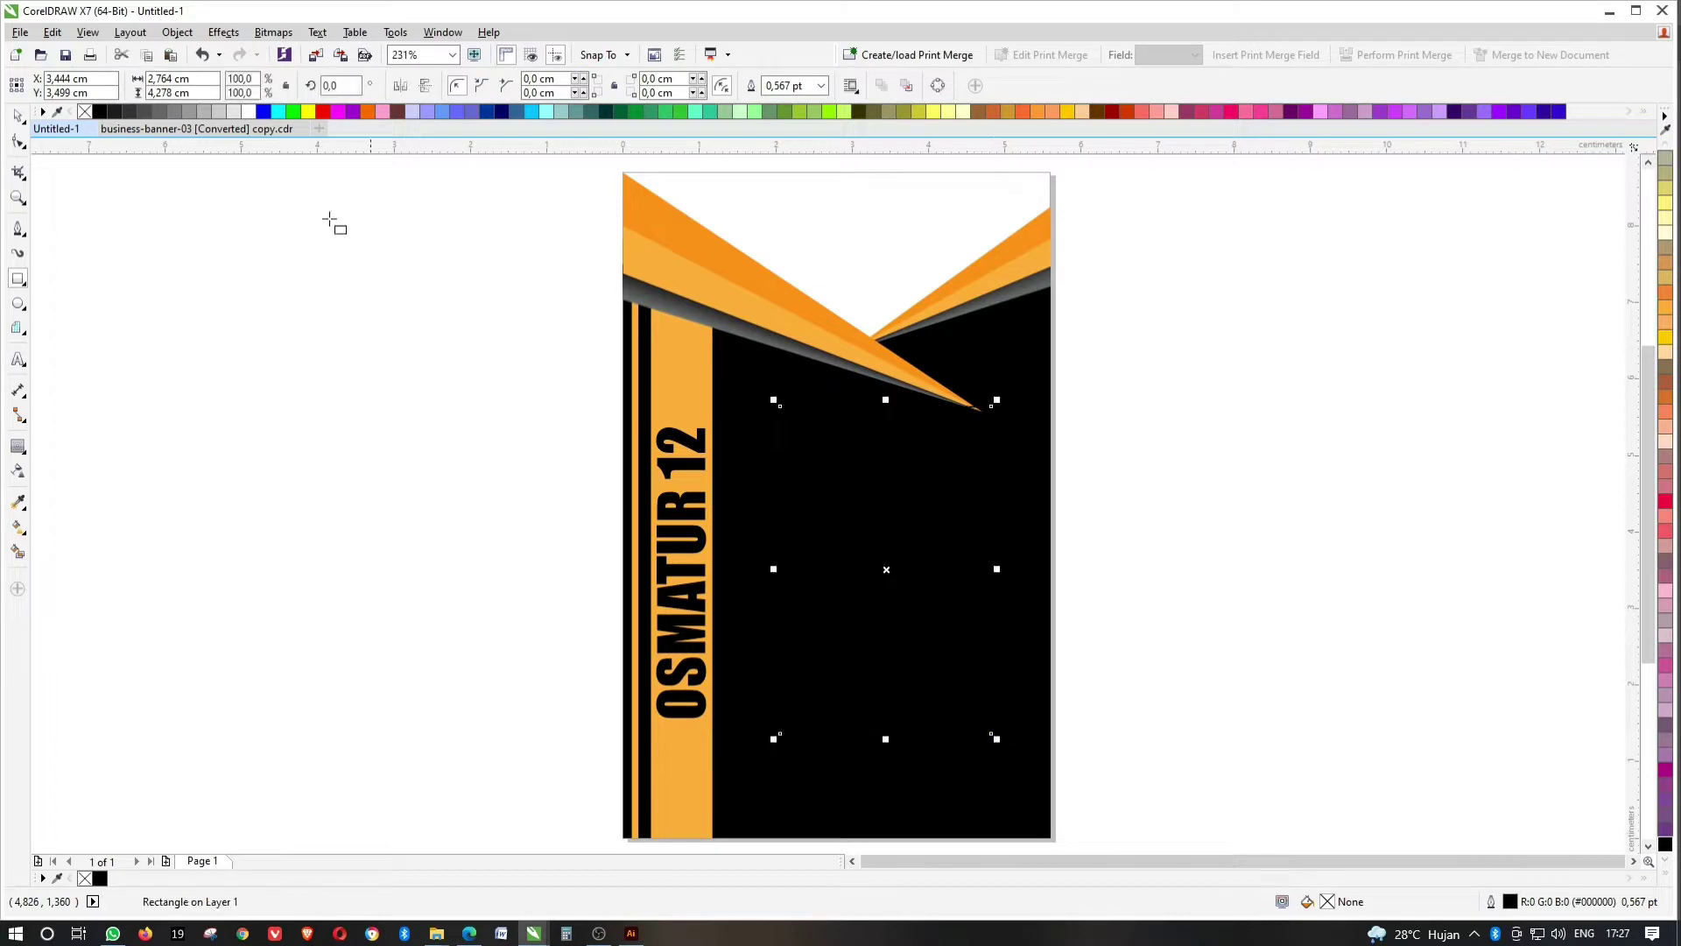
{"action": "left_click_drag", "start_coordinate": [911, 464], "coordinate": [909, 476]}
{"action": "left_click_drag", "start_coordinate": [886, 750], "coordinate": [887, 728]}
{"action": "left_click_drag", "start_coordinate": [773, 571], "coordinate": [771, 571]}
{"action": "left_click", "coordinate": [249, 112]}
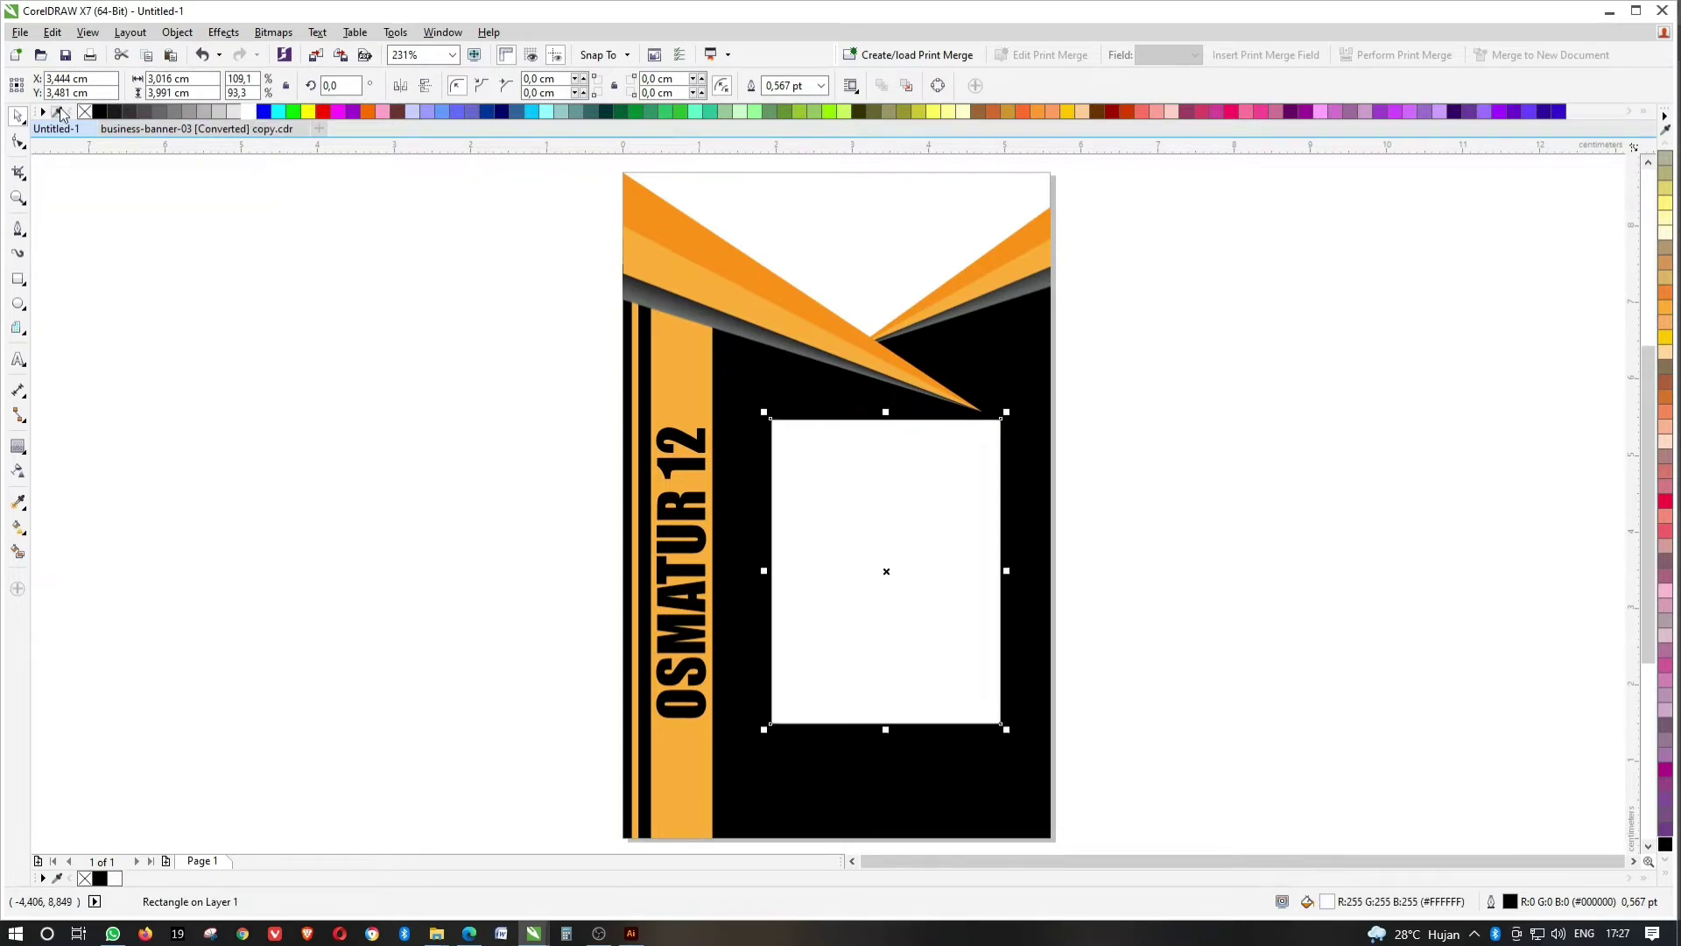
{"action": "right_click", "coordinate": [84, 111]}
{"action": "scroll", "coordinate": [906, 538], "scroll_direction": "up", "scroll_amount": 2}
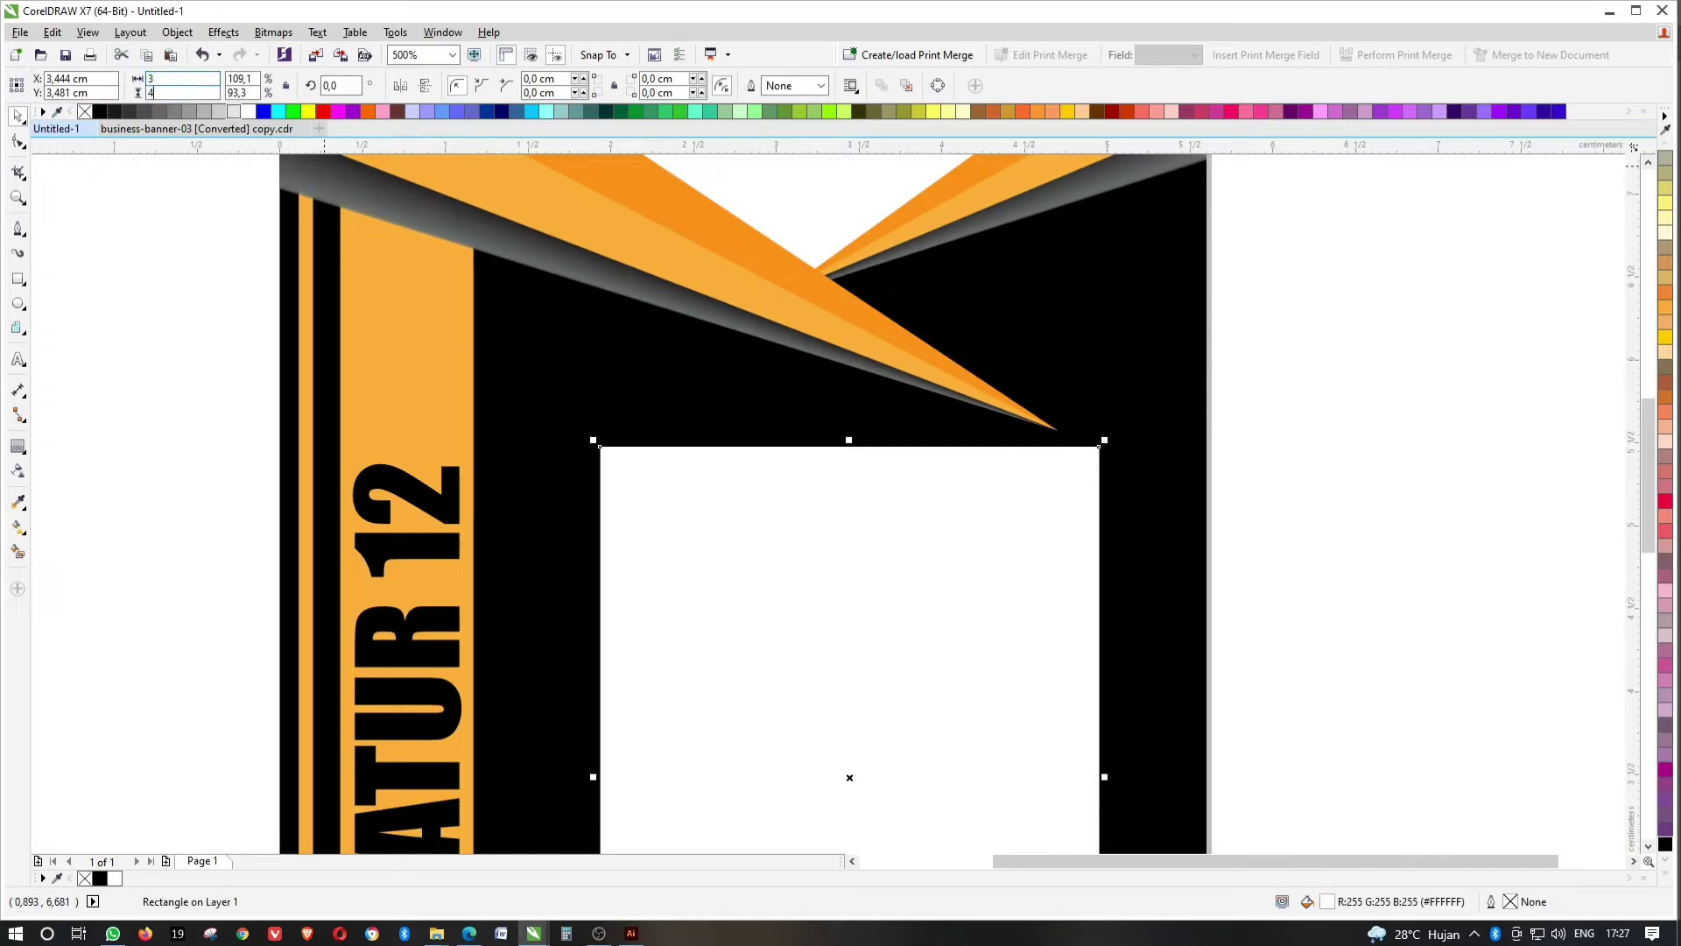
{"action": "key", "text": "Return"}
Copy the banner's orange fill onto the rectangle with the Attributes Eyedropper.
{"action": "left_click", "coordinate": [17, 501]}
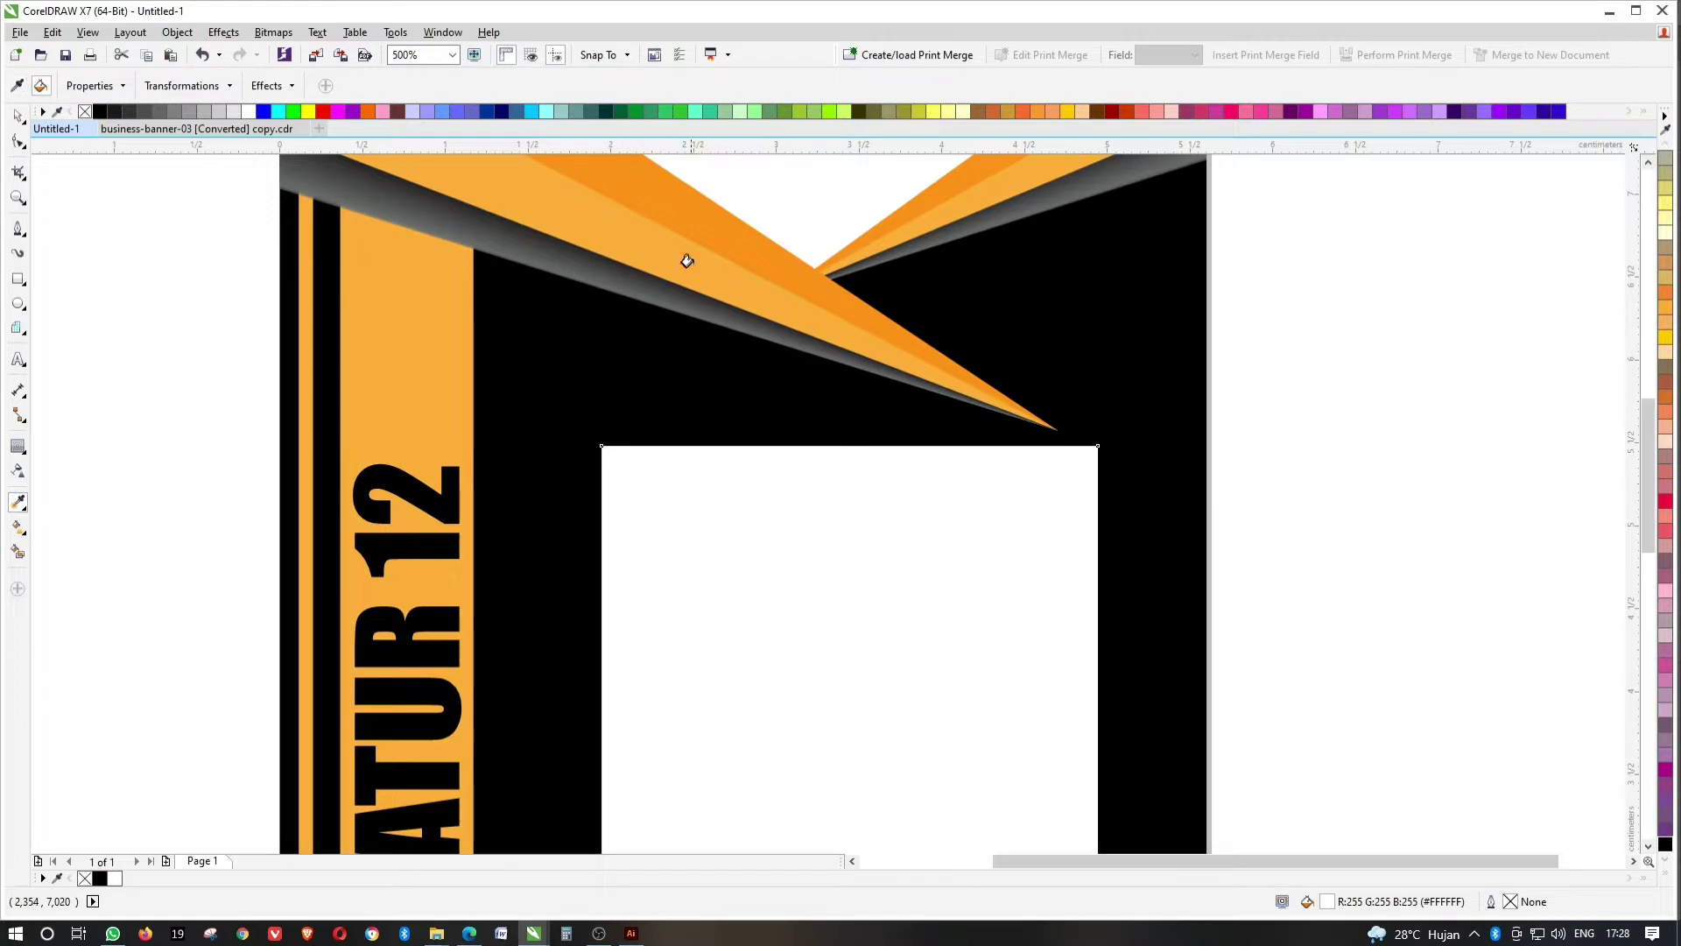
{"action": "left_click", "coordinate": [762, 470]}
{"action": "key", "text": "ctrl+z"}
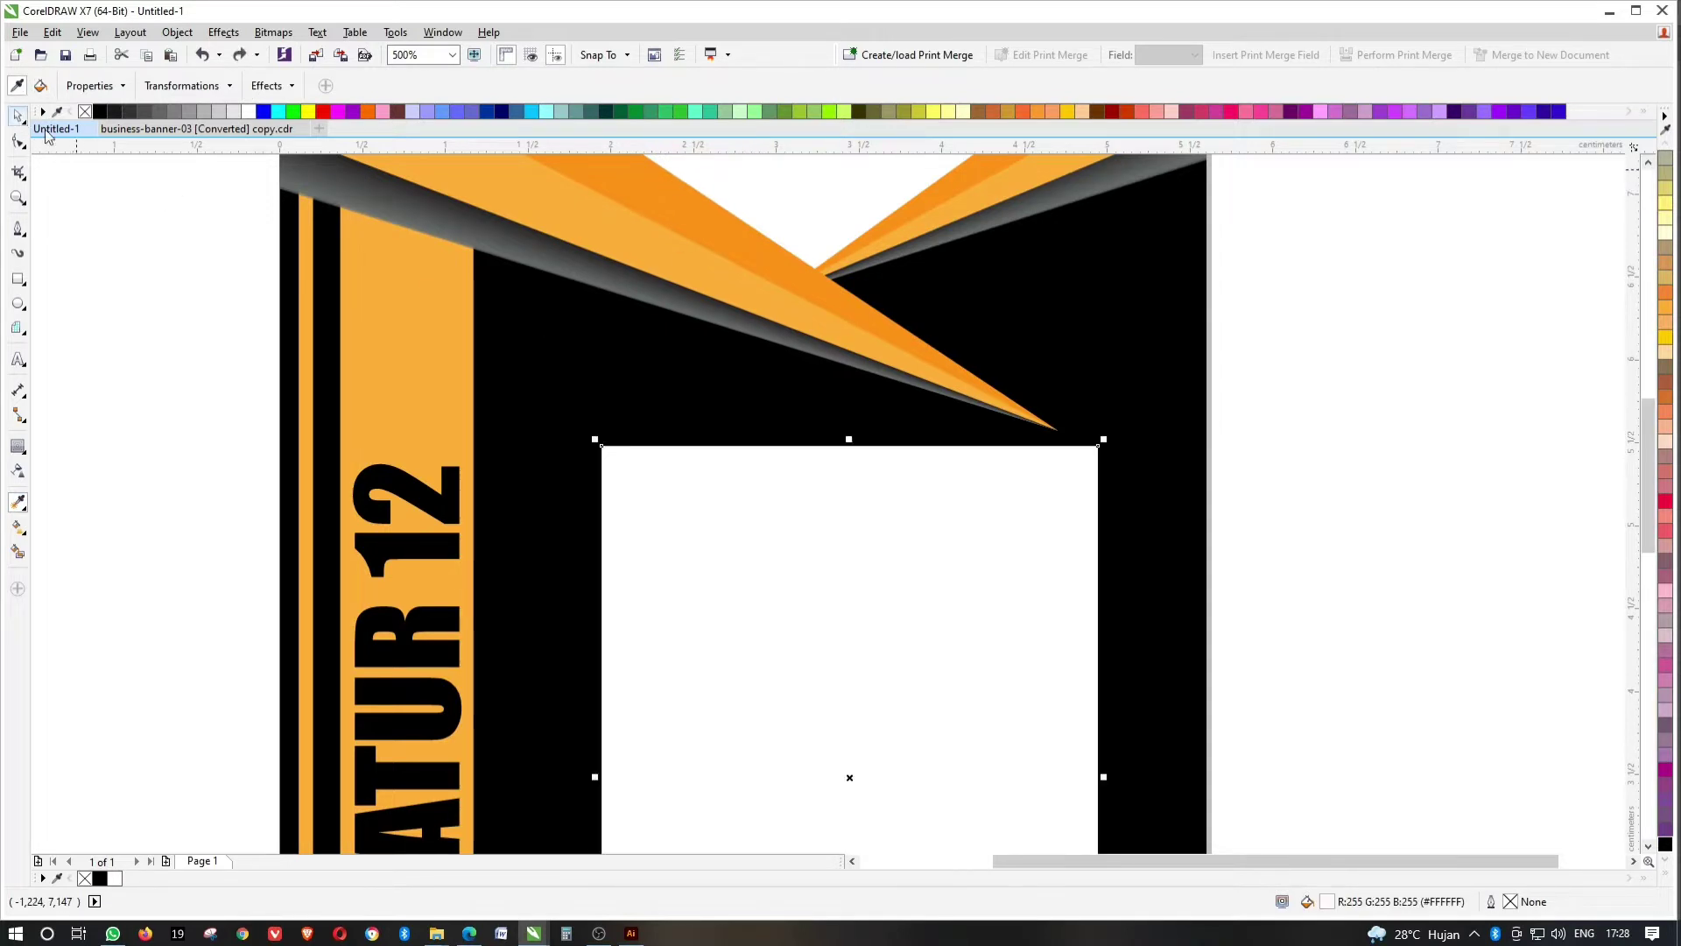
{"action": "left_click", "coordinate": [17, 115]}
{"action": "left_click", "coordinate": [764, 396]}
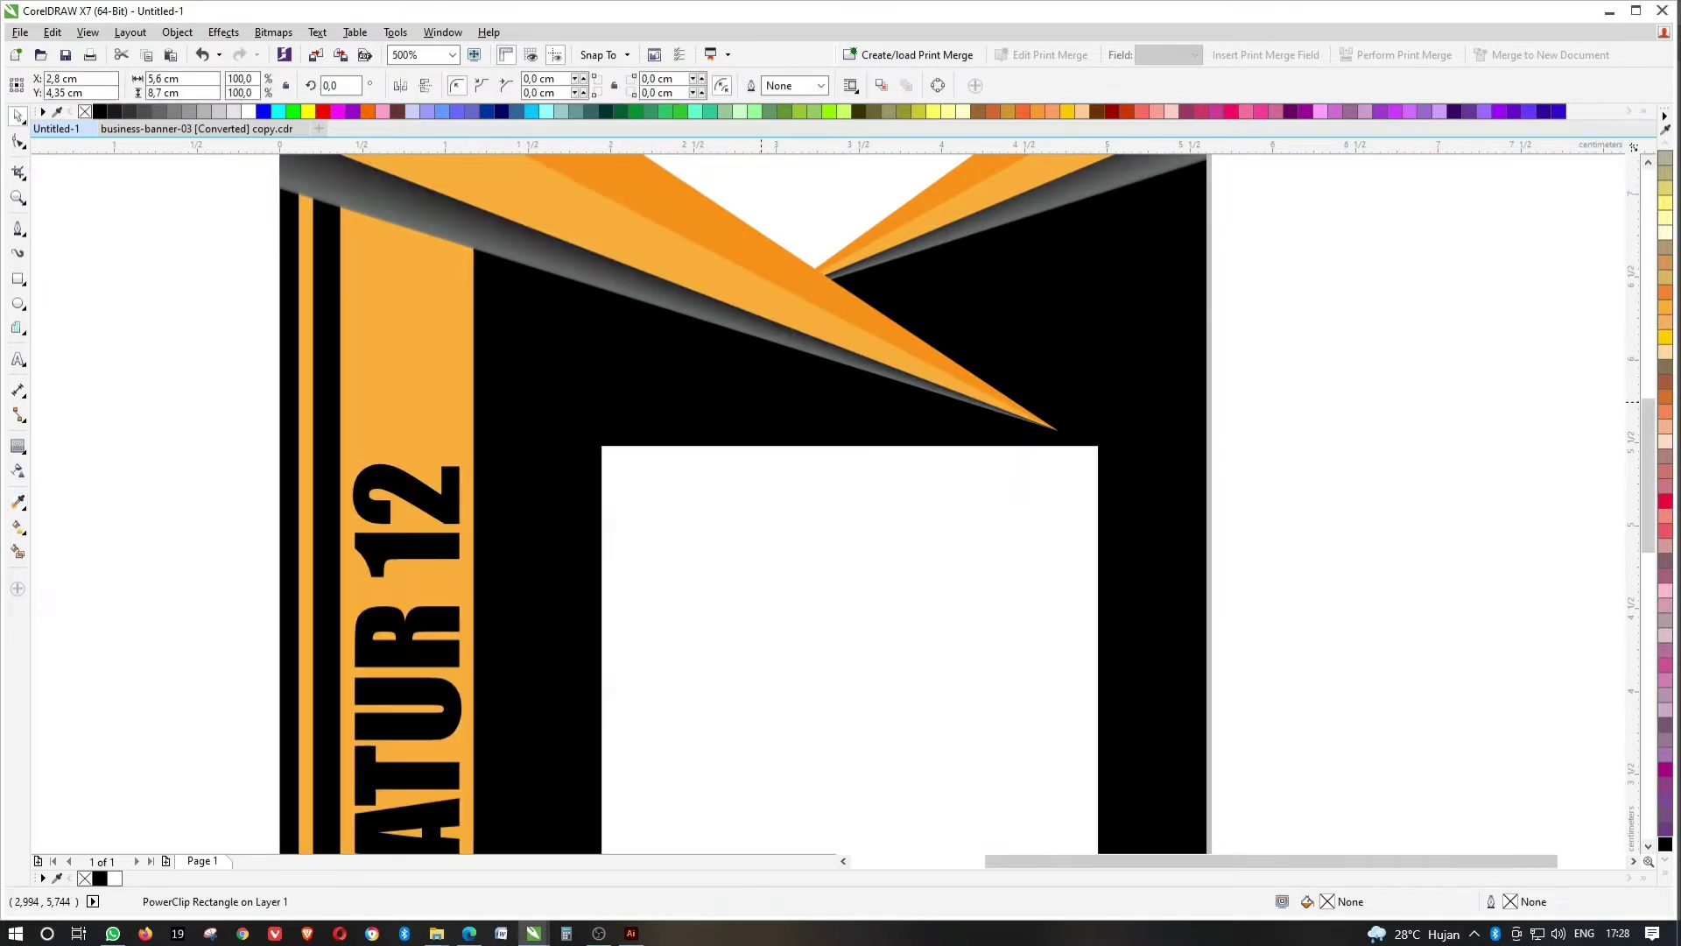
{"action": "left_click", "coordinate": [763, 396], "text": "ctrl"}
{"action": "left_click", "coordinate": [17, 502]}
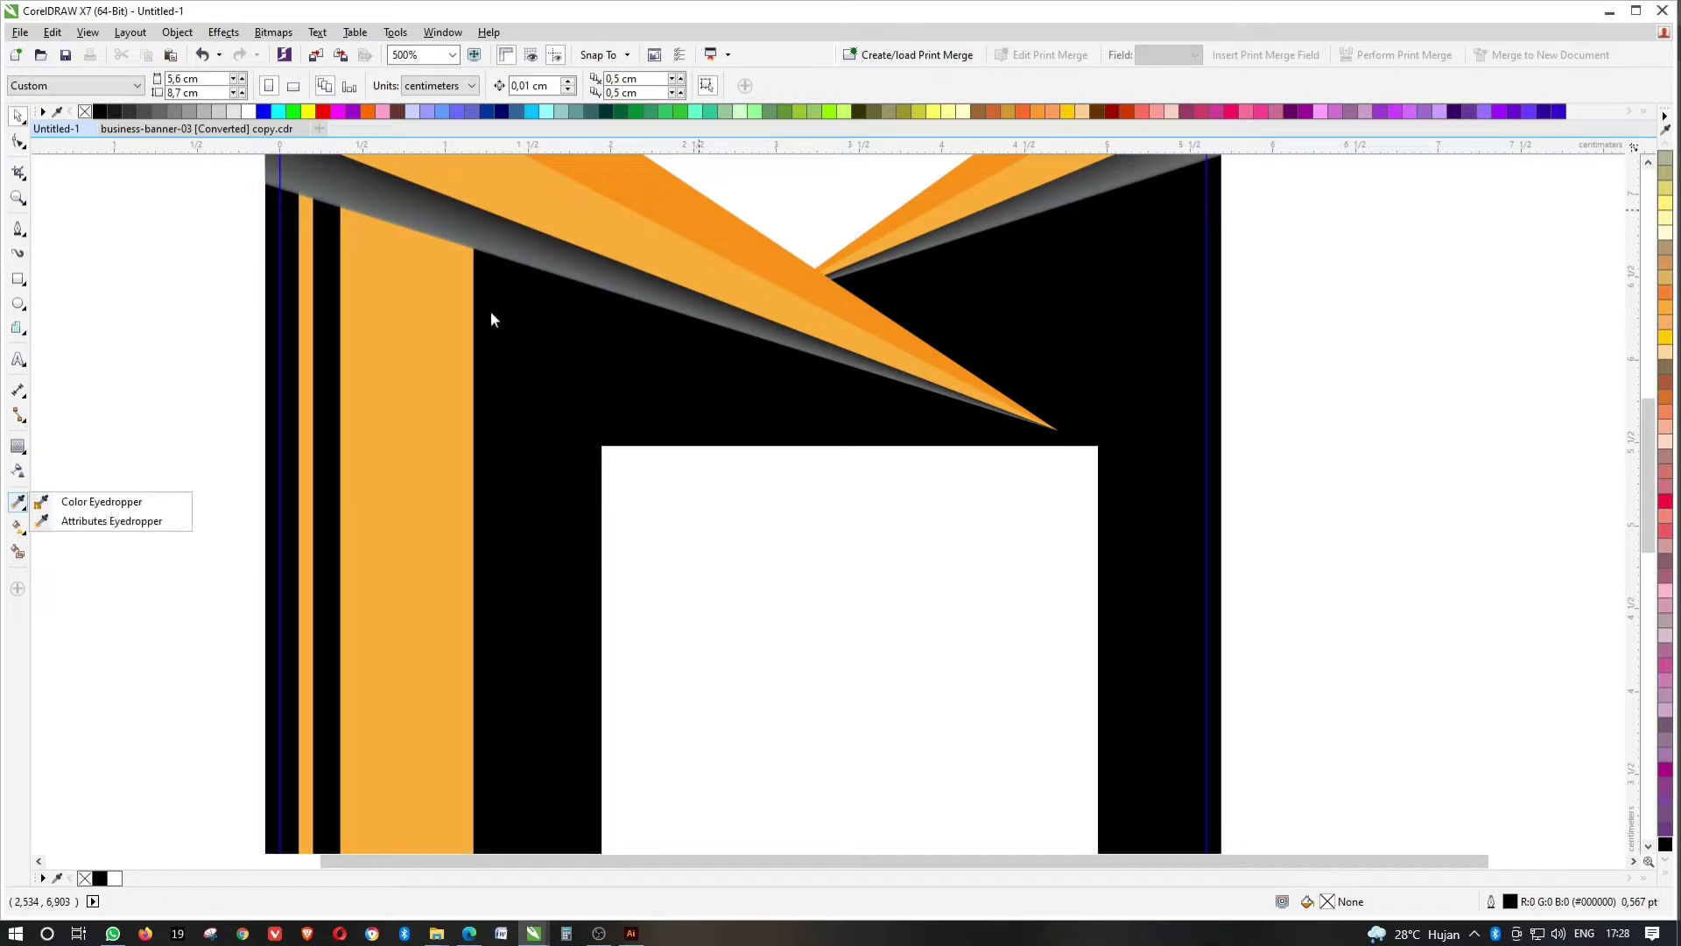
{"action": "left_click", "coordinate": [88, 518]}
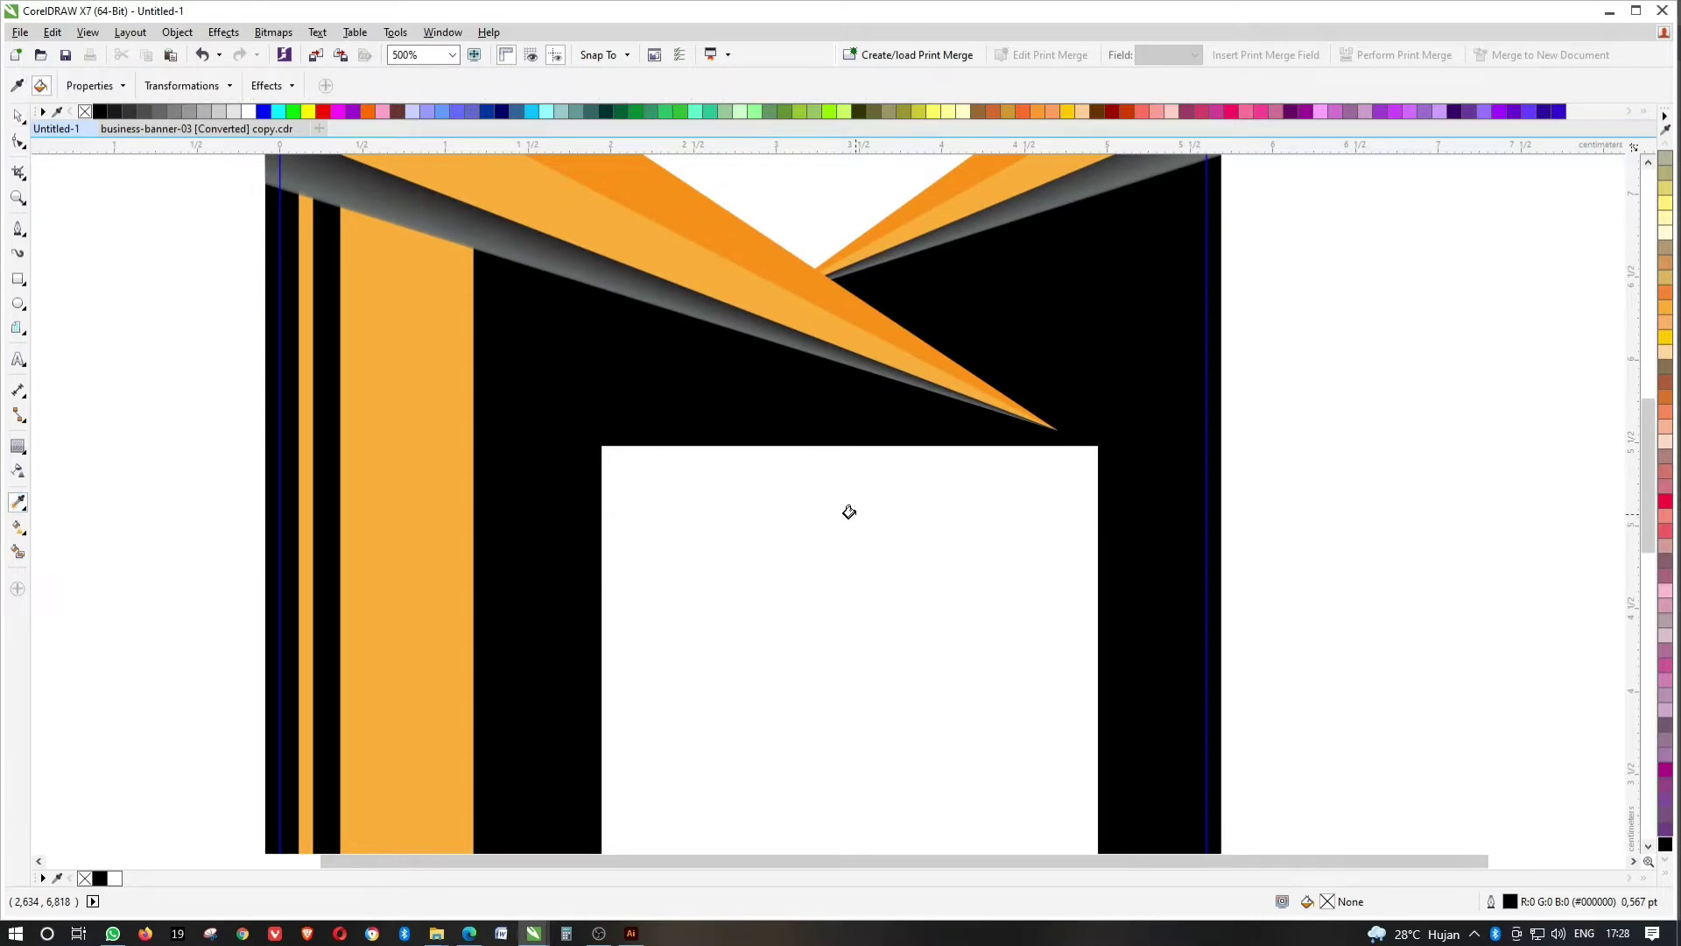
{"action": "left_click", "coordinate": [850, 511]}
{"action": "left_click", "coordinate": [14, 116]}
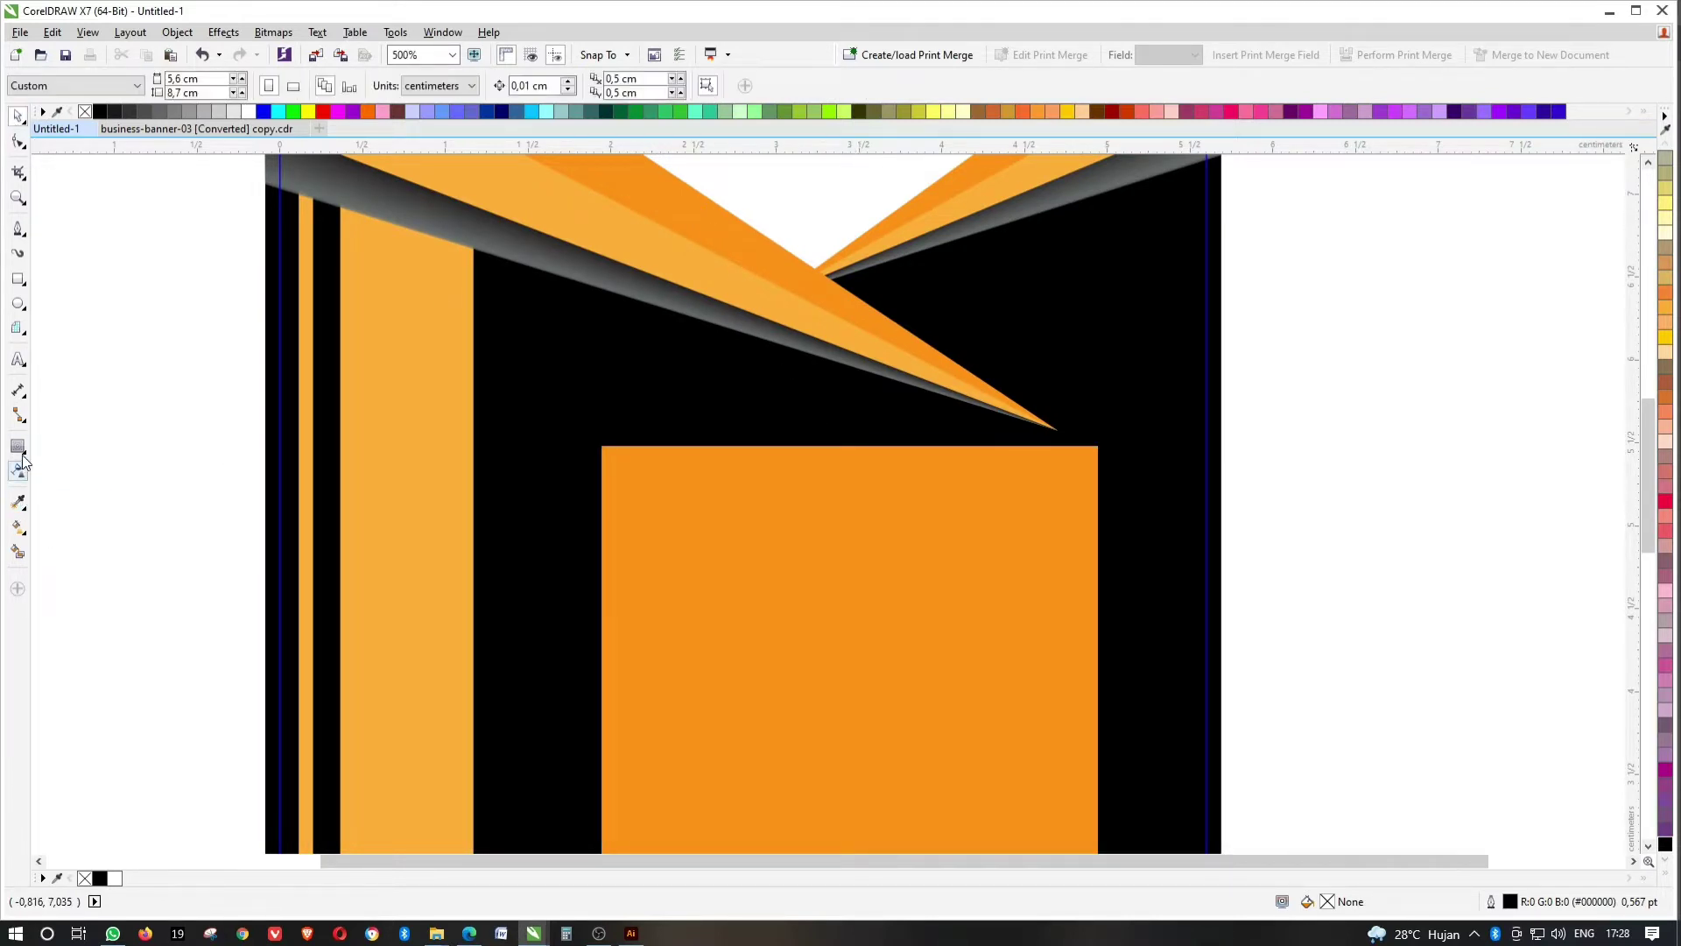
Add an inward contour to the orange rectangle and fill the inner rectangle white.
{"action": "left_click", "coordinate": [17, 446]}
{"action": "left_click", "coordinate": [1077, 537]}
{"action": "mouse_move", "coordinate": [1069, 525]}
{"action": "left_mouse_down"}
{"action": "mouse_move", "coordinate": [1083, 496]}
{"action": "mouse_move", "coordinate": [1077, 514]}
{"action": "left_mouse_up"}
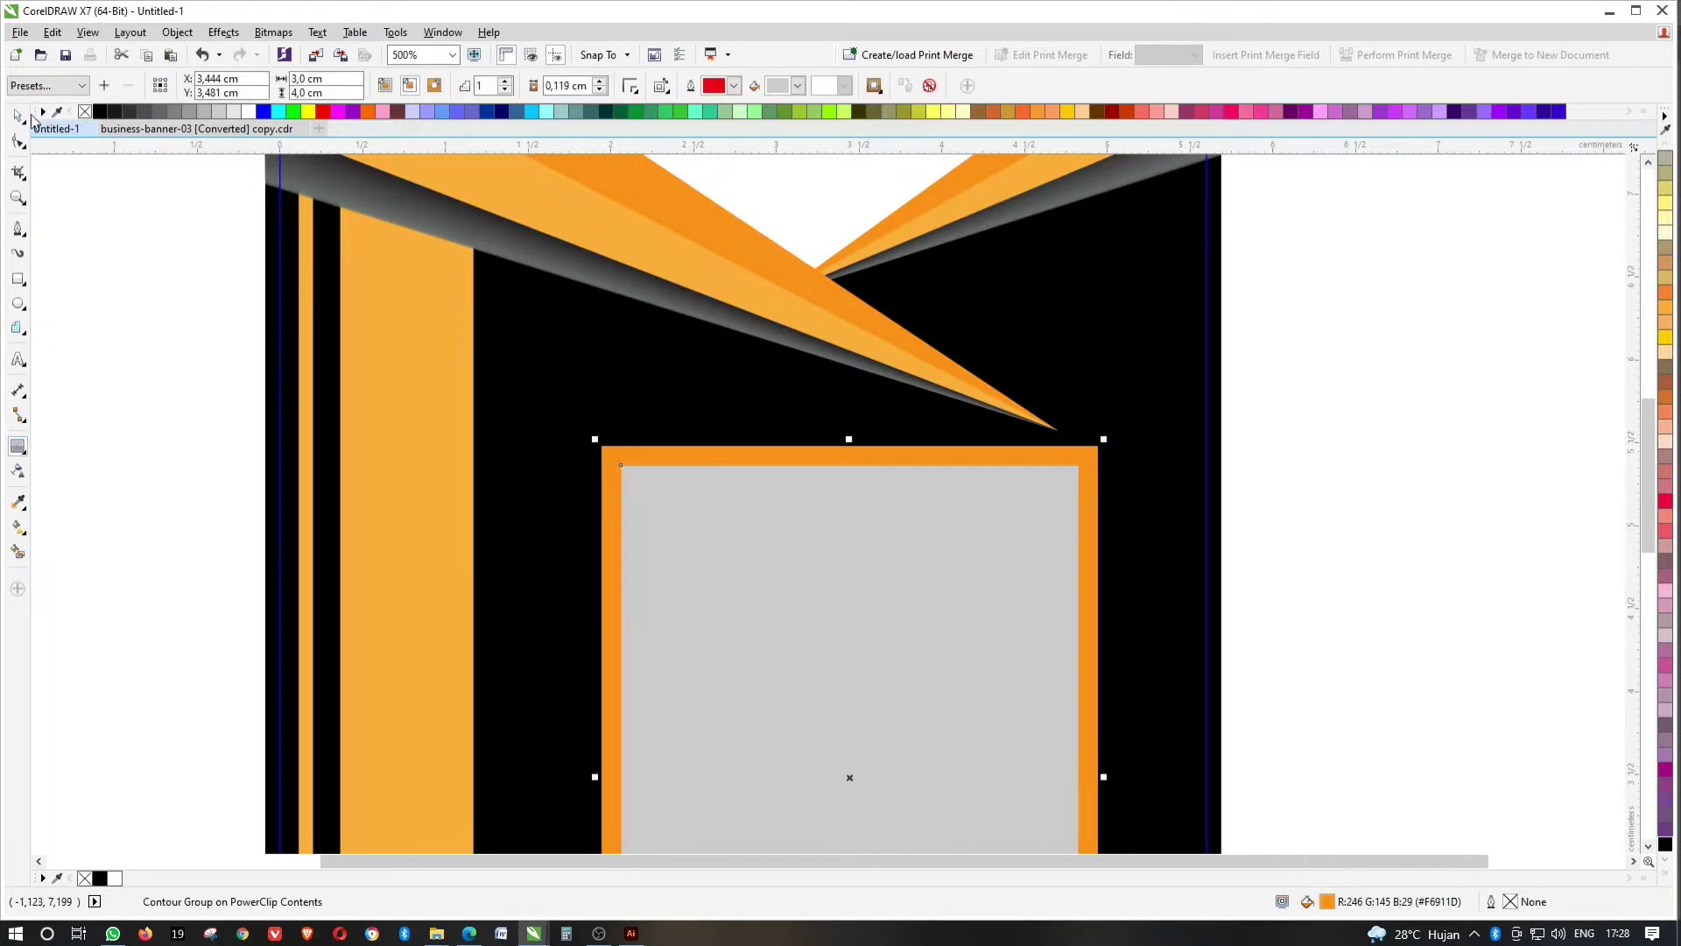
{"action": "left_click", "coordinate": [17, 117]}
{"action": "left_click", "coordinate": [1303, 487]}
{"action": "left_click", "coordinate": [923, 547], "text": "ctrl"}
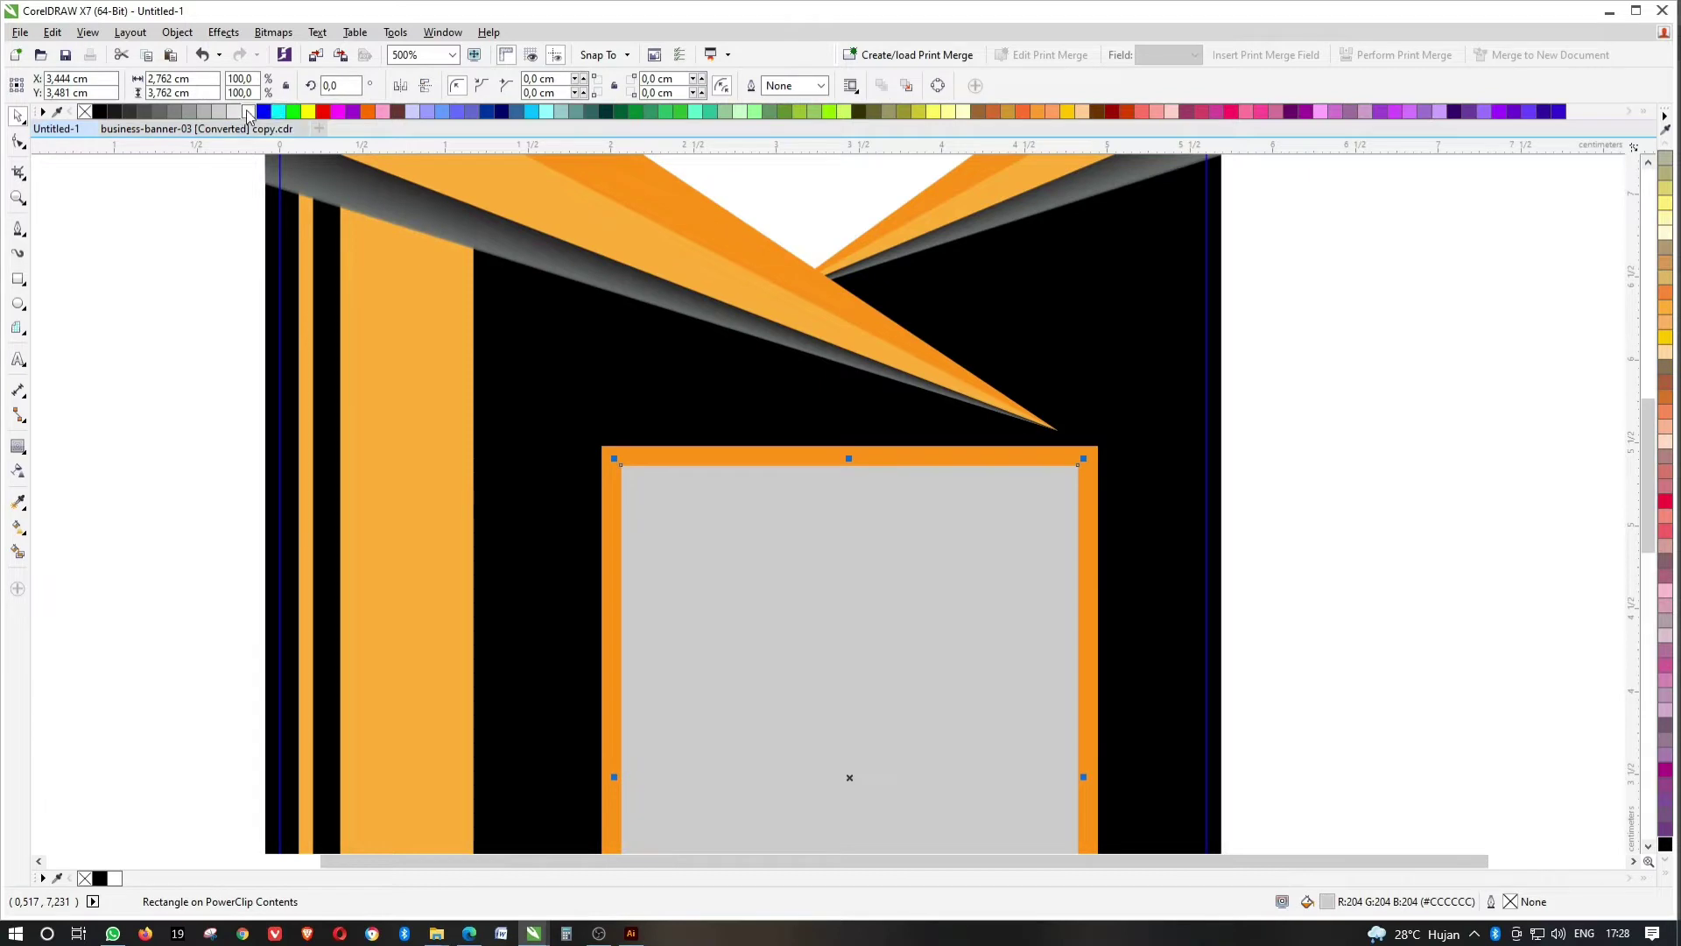
{"action": "left_click", "coordinate": [248, 112]}
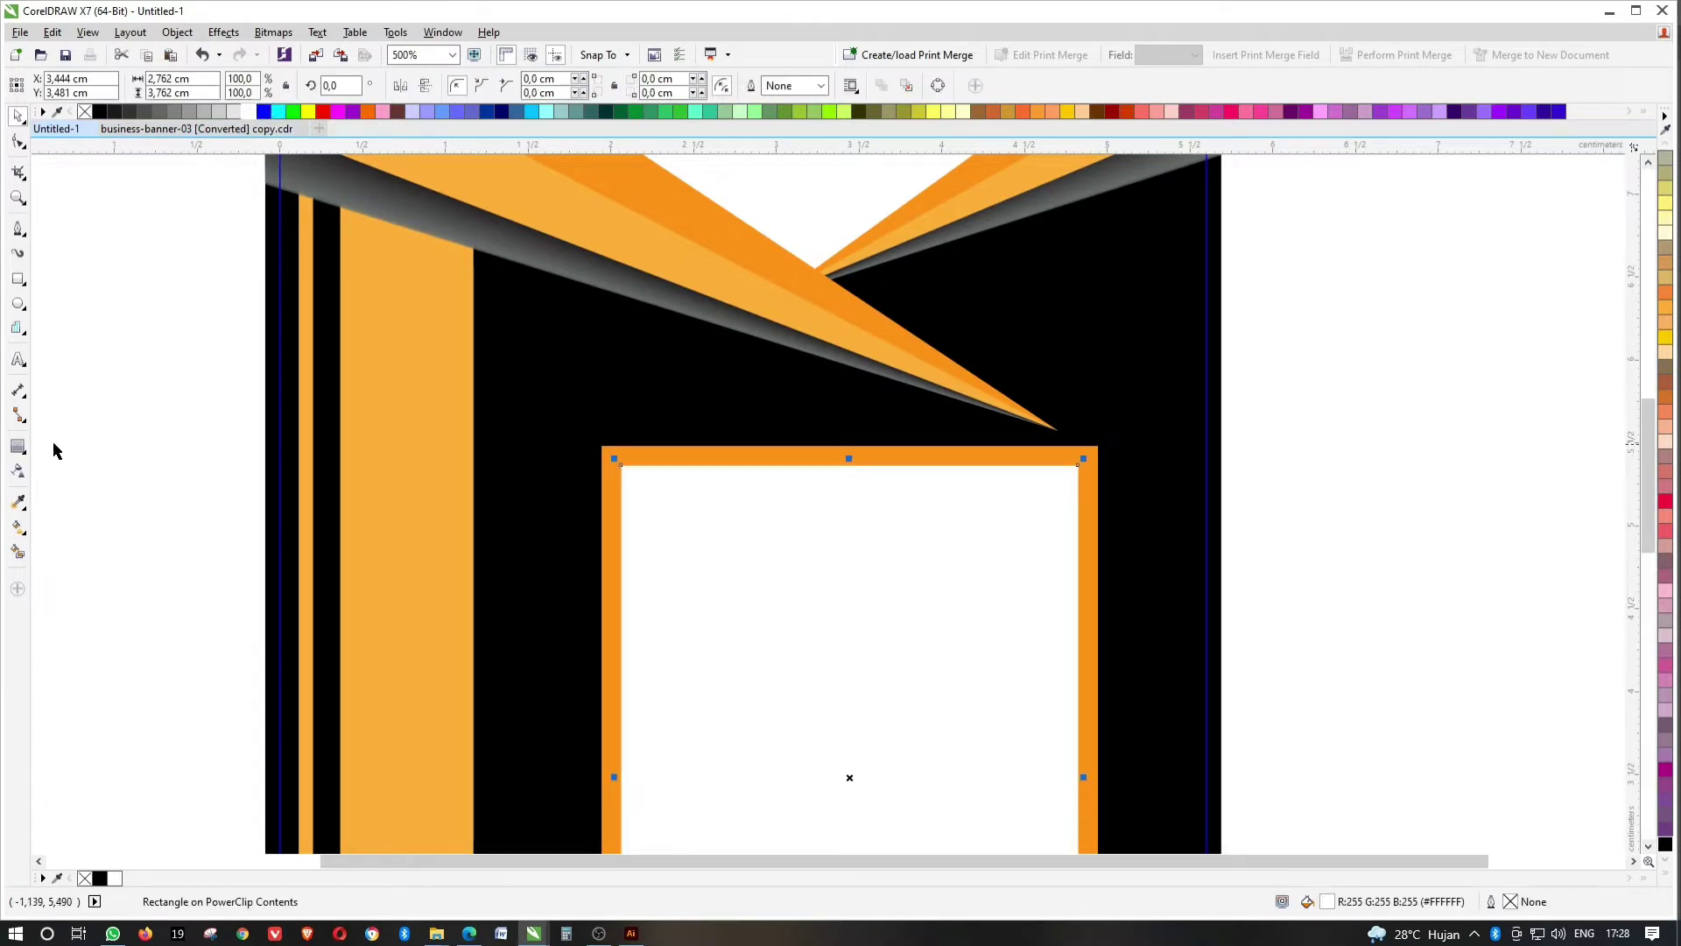
Add a thin inward grey contour inside the white rectangle to form the photo centre.
{"action": "left_click", "coordinate": [17, 447]}
{"action": "scroll", "coordinate": [1049, 478], "scroll_direction": "up", "scroll_amount": 1}
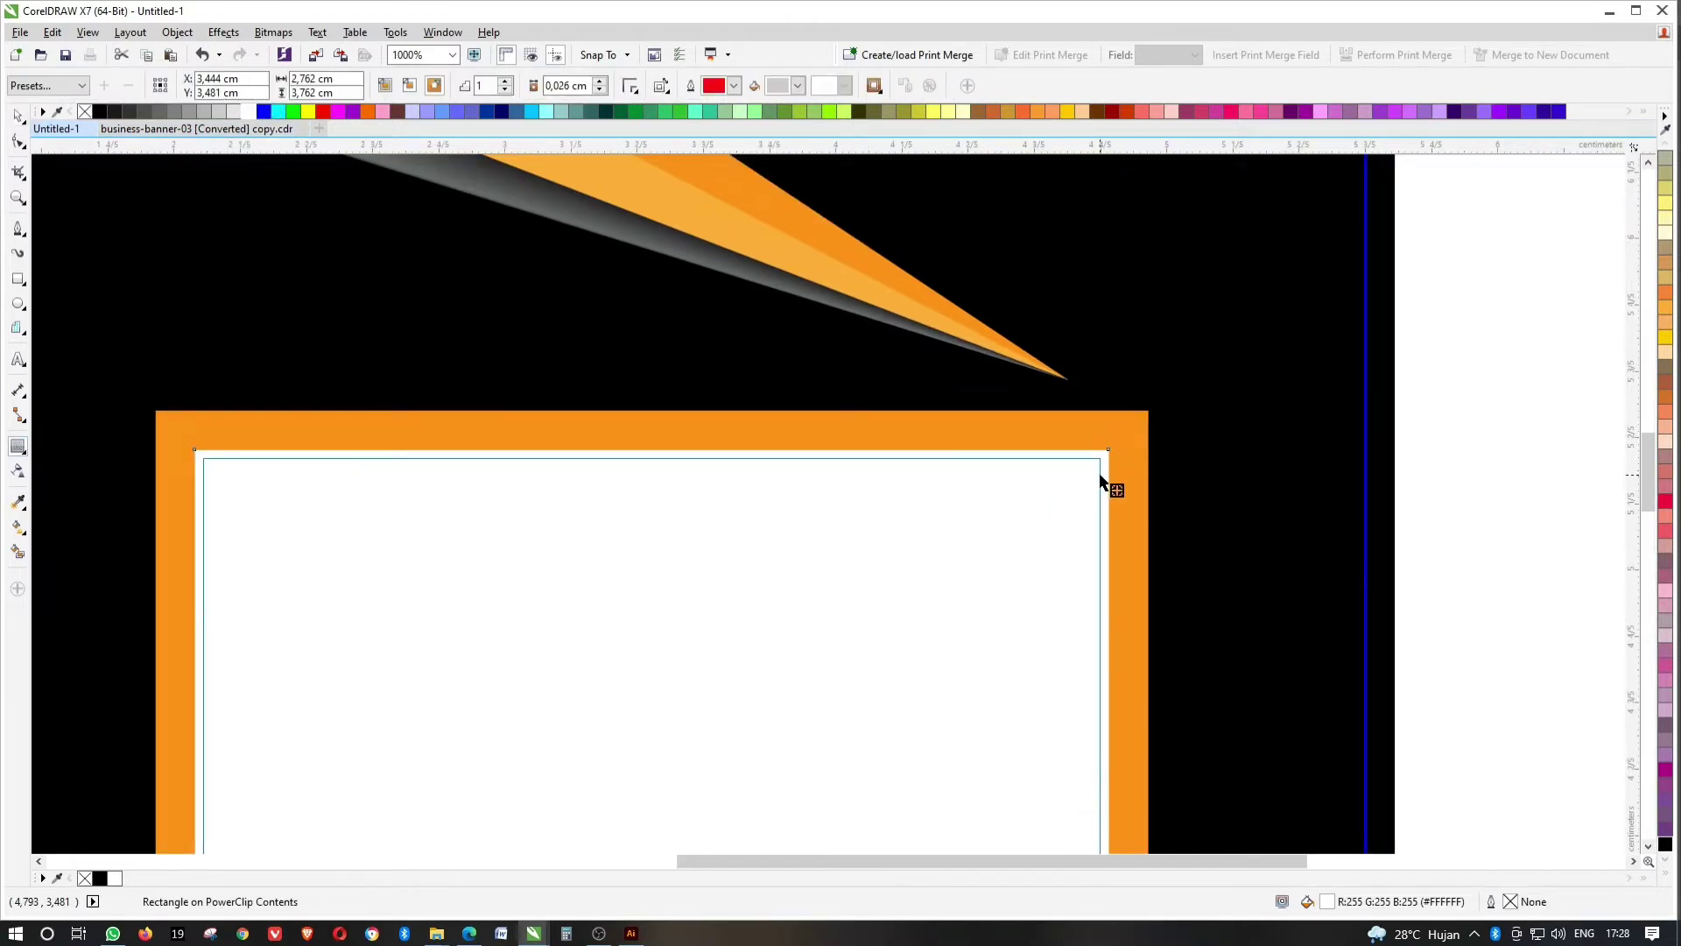
{"action": "left_click_drag", "start_coordinate": [1102, 482], "coordinate": [1021, 488]}
{"action": "left_click", "coordinate": [23, 118]}
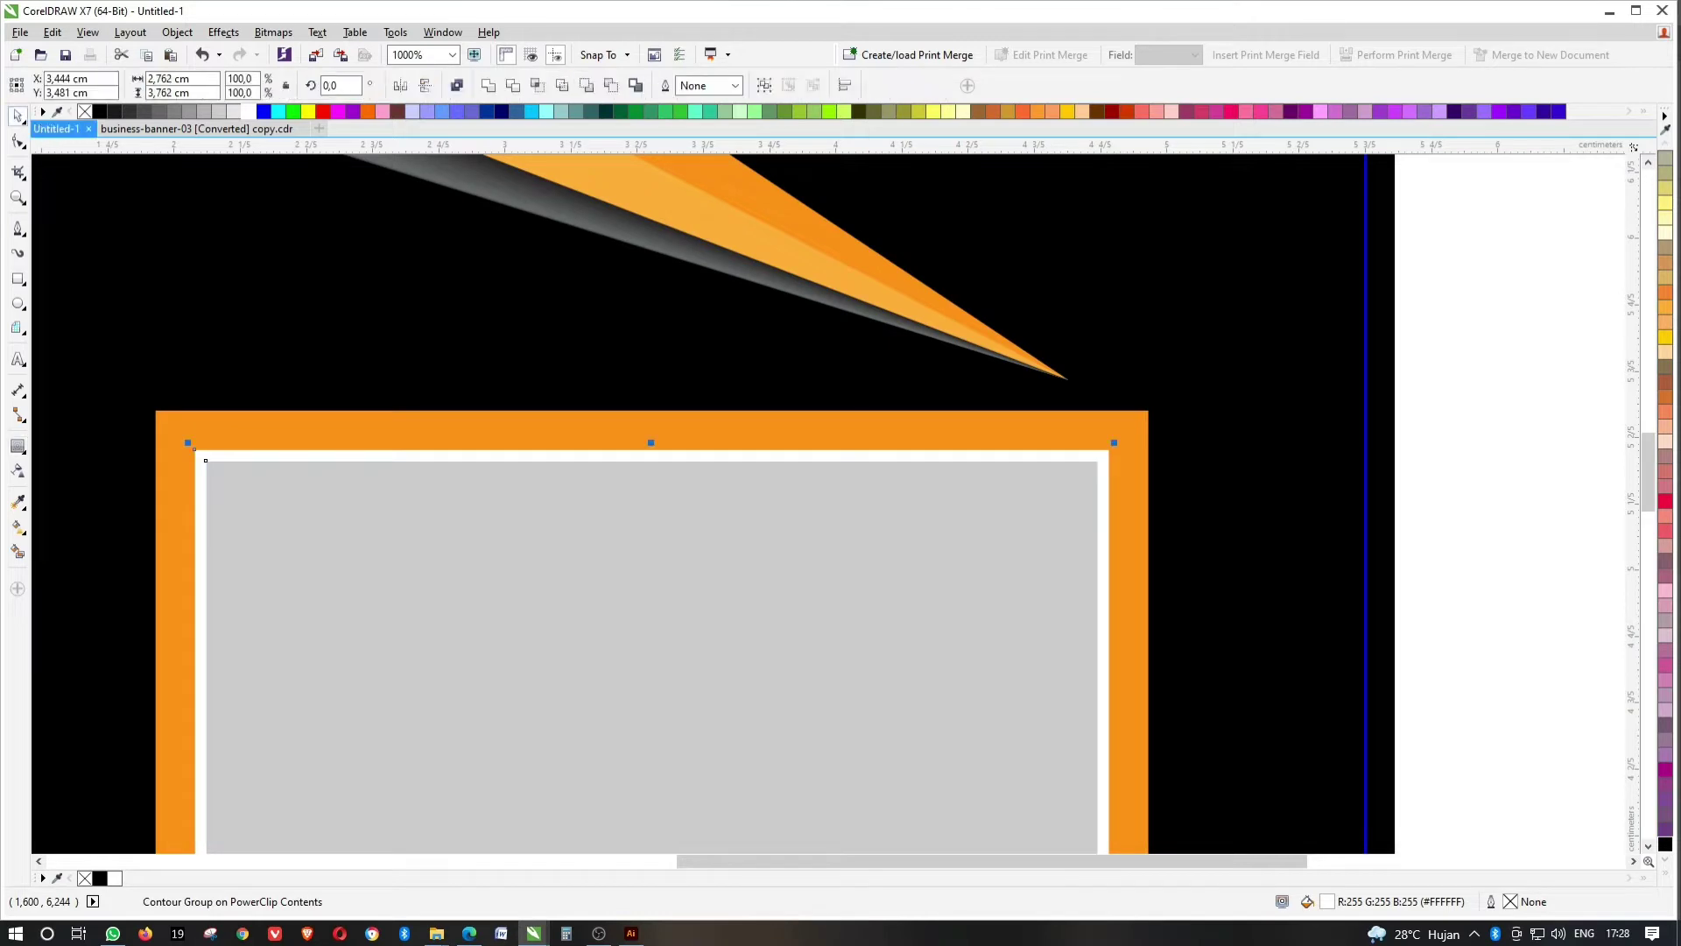
{"action": "scroll", "coordinate": [1436, 364], "scroll_direction": "down", "scroll_amount": 1}
{"action": "left_click", "coordinate": [1411, 365]}
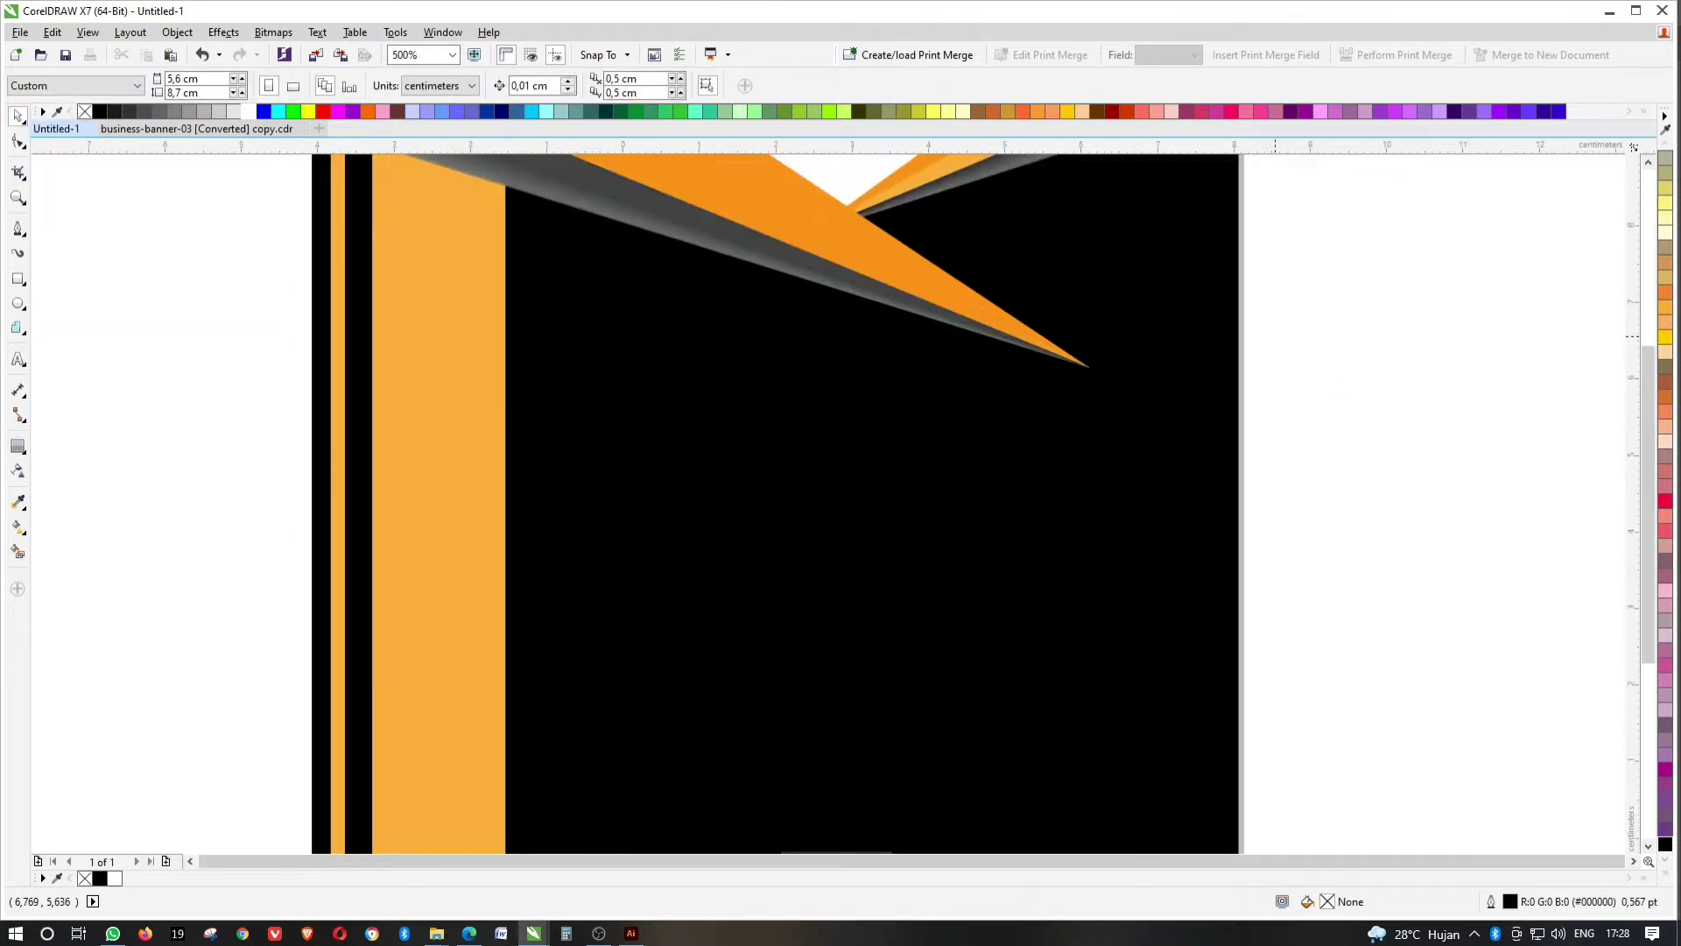
Try grey swatches on the card's top background, then reset it to white.
{"action": "key", "text": "shift+F4"}
{"action": "left_click", "coordinate": [669, 280]}
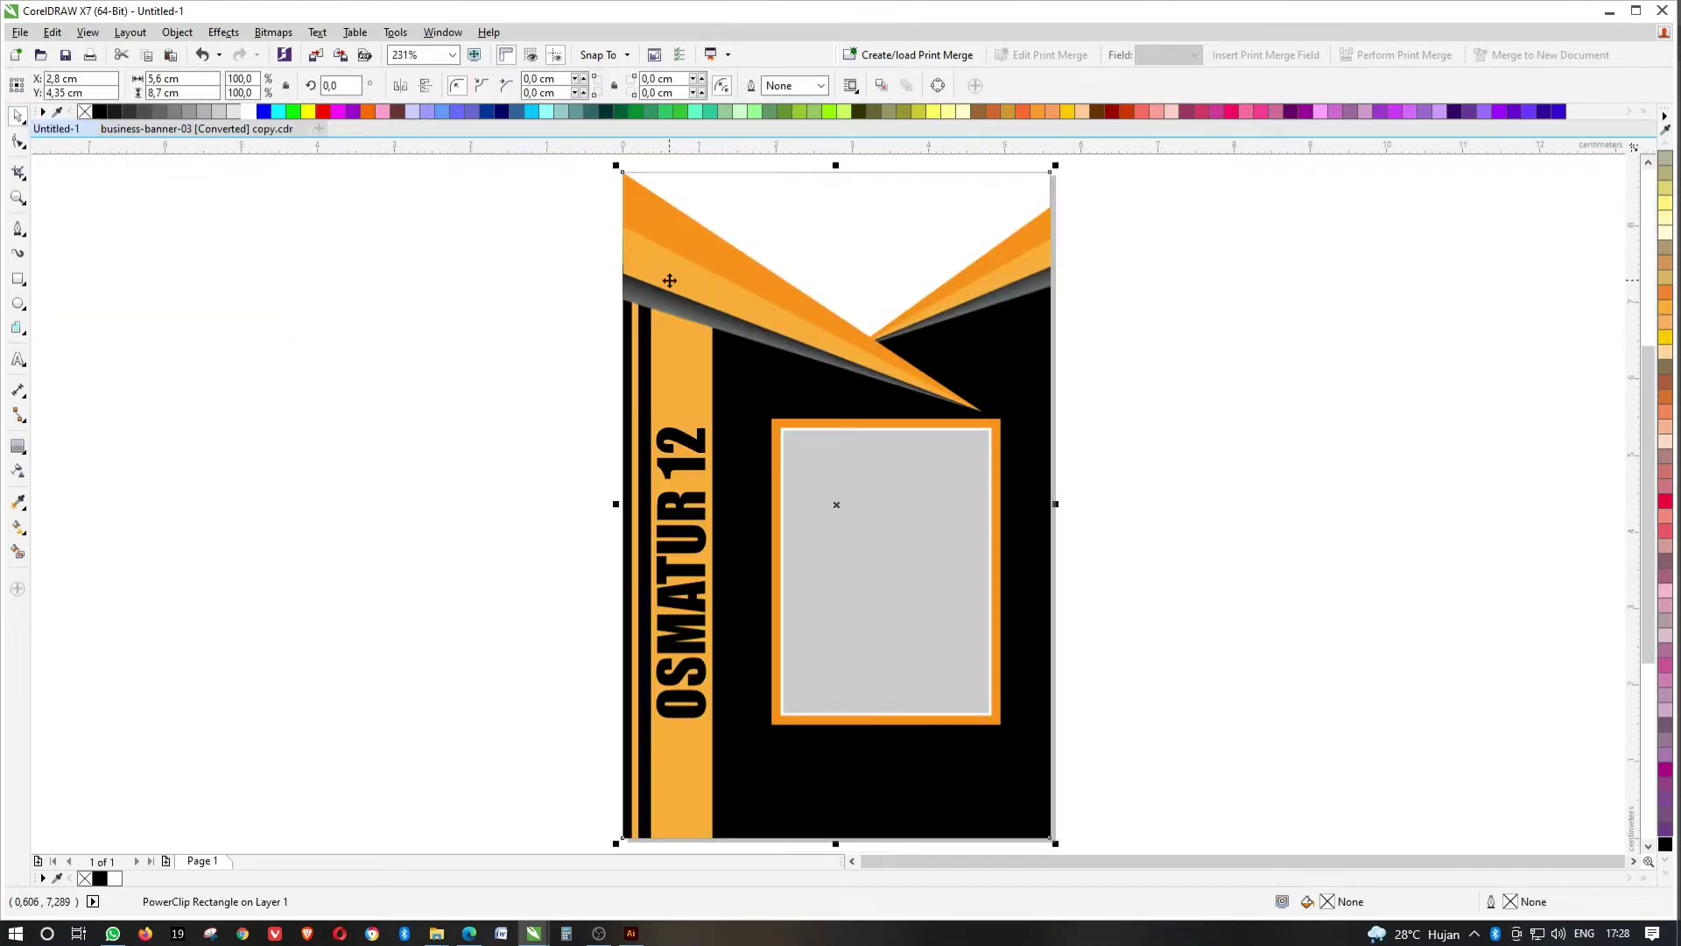
{"action": "double_click", "coordinate": [669, 282]}
{"action": "left_click", "coordinate": [662, 272], "text": "ctrl"}
{"action": "left_click", "coordinate": [189, 111]}
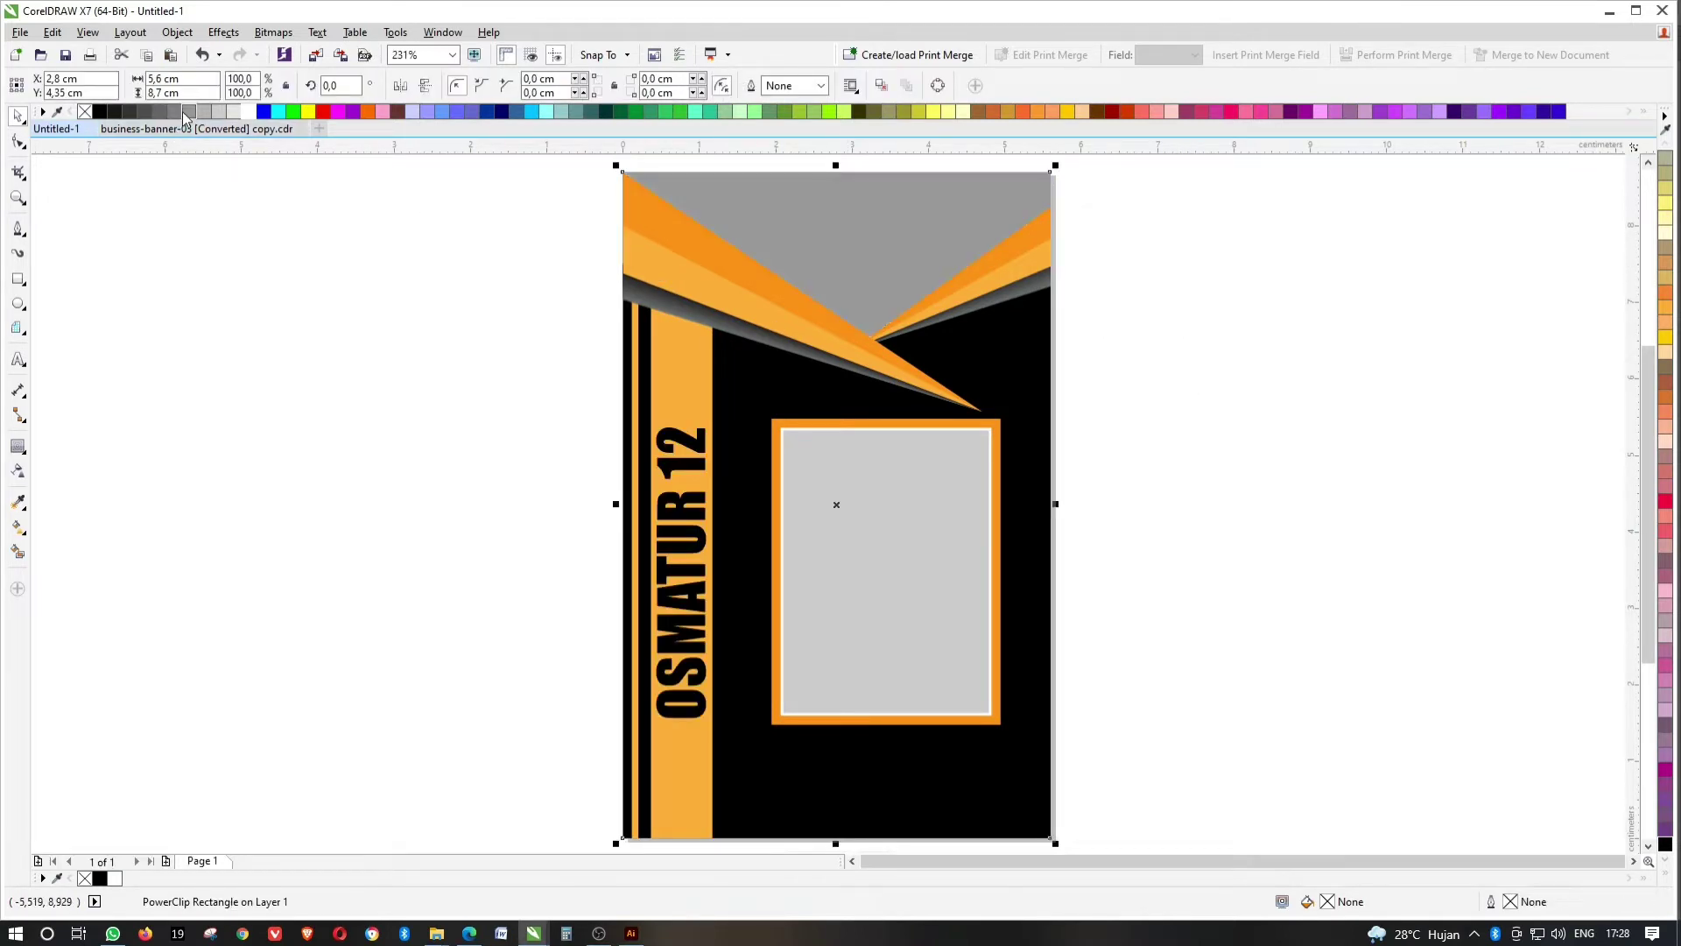
{"action": "left_click", "coordinate": [1660, 876]}
{"action": "left_click", "coordinate": [1622, 294]}
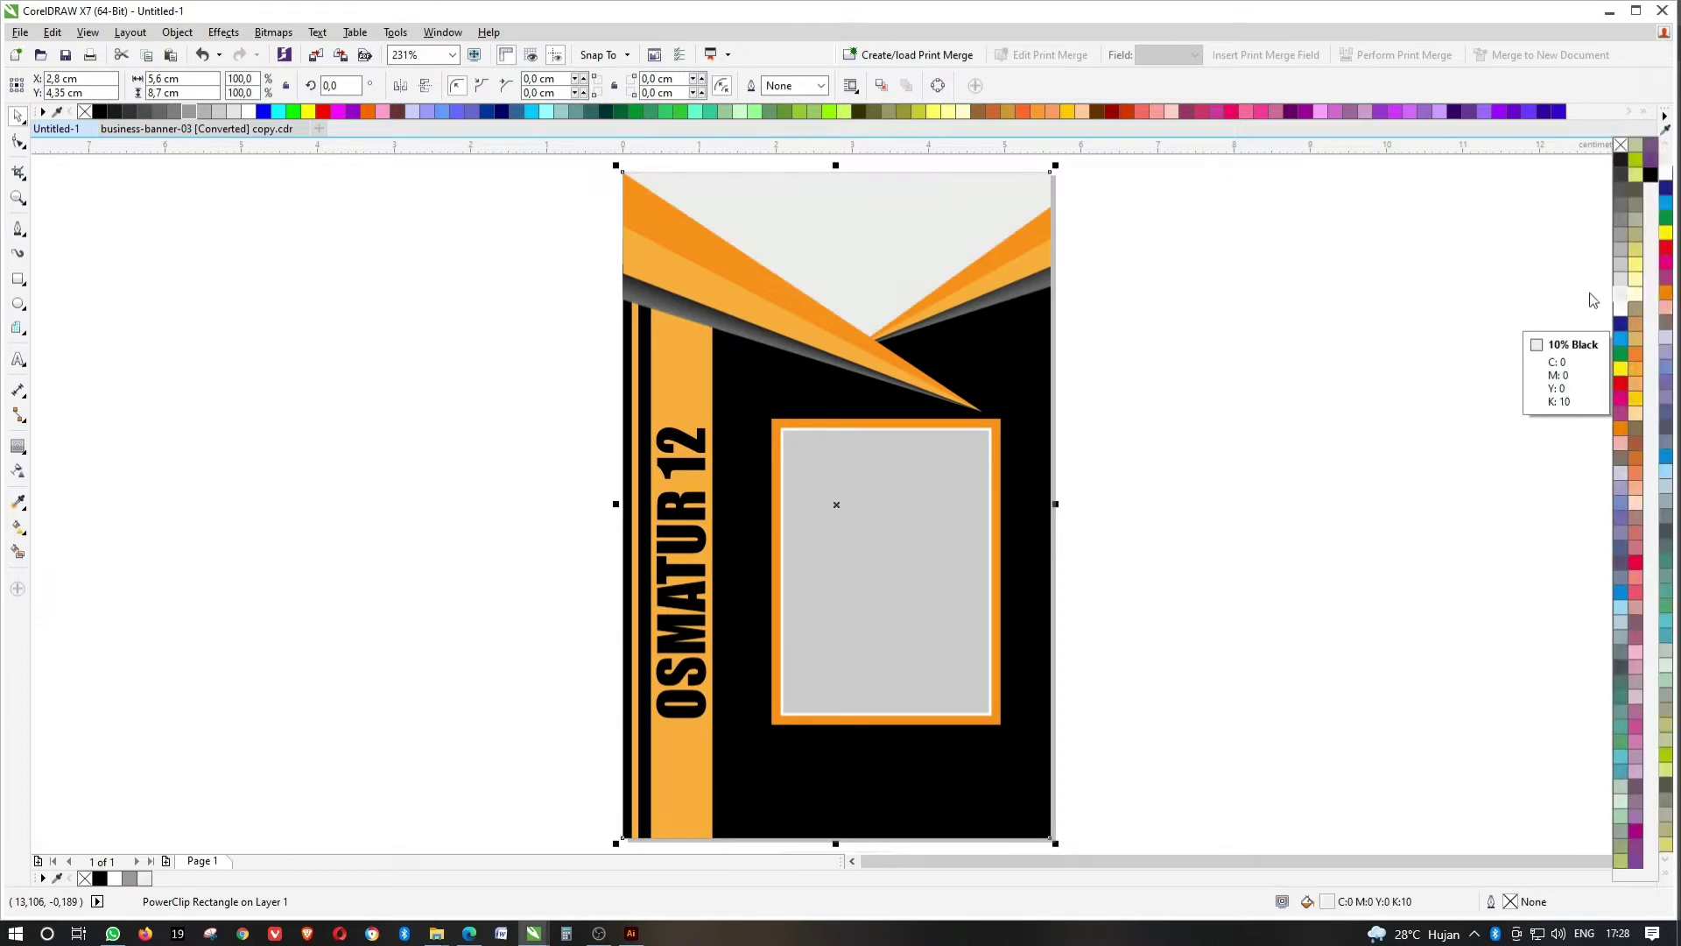
{"action": "left_click", "coordinate": [1135, 268]}
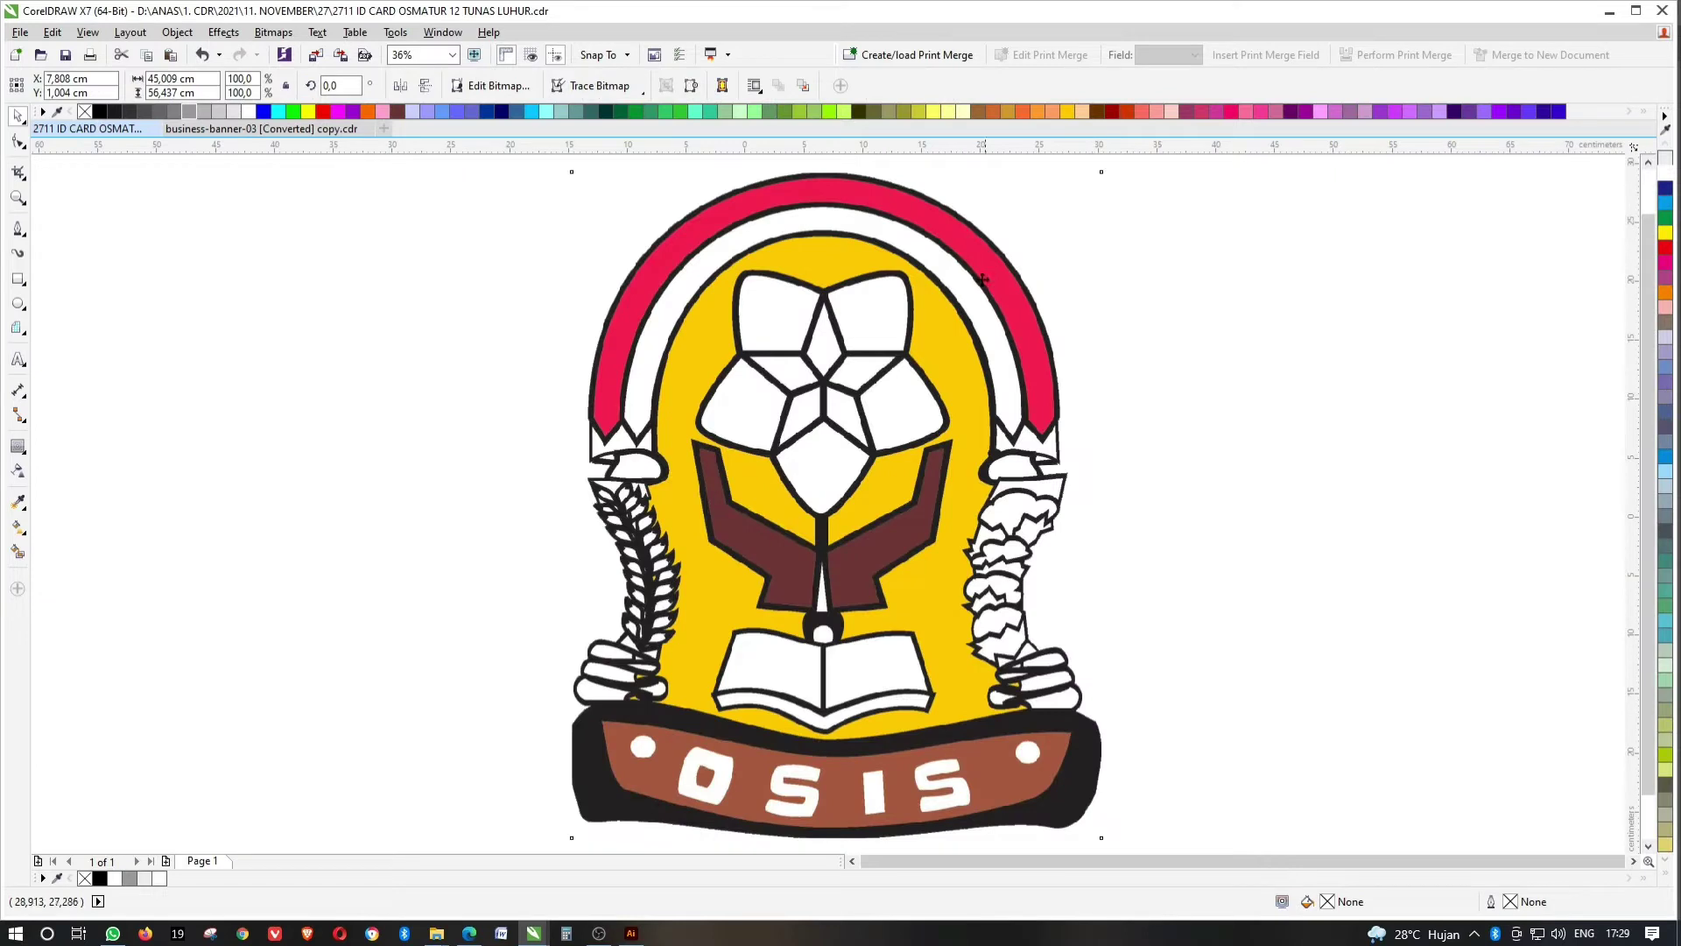
{"action": "left_click", "coordinate": [982, 279]}
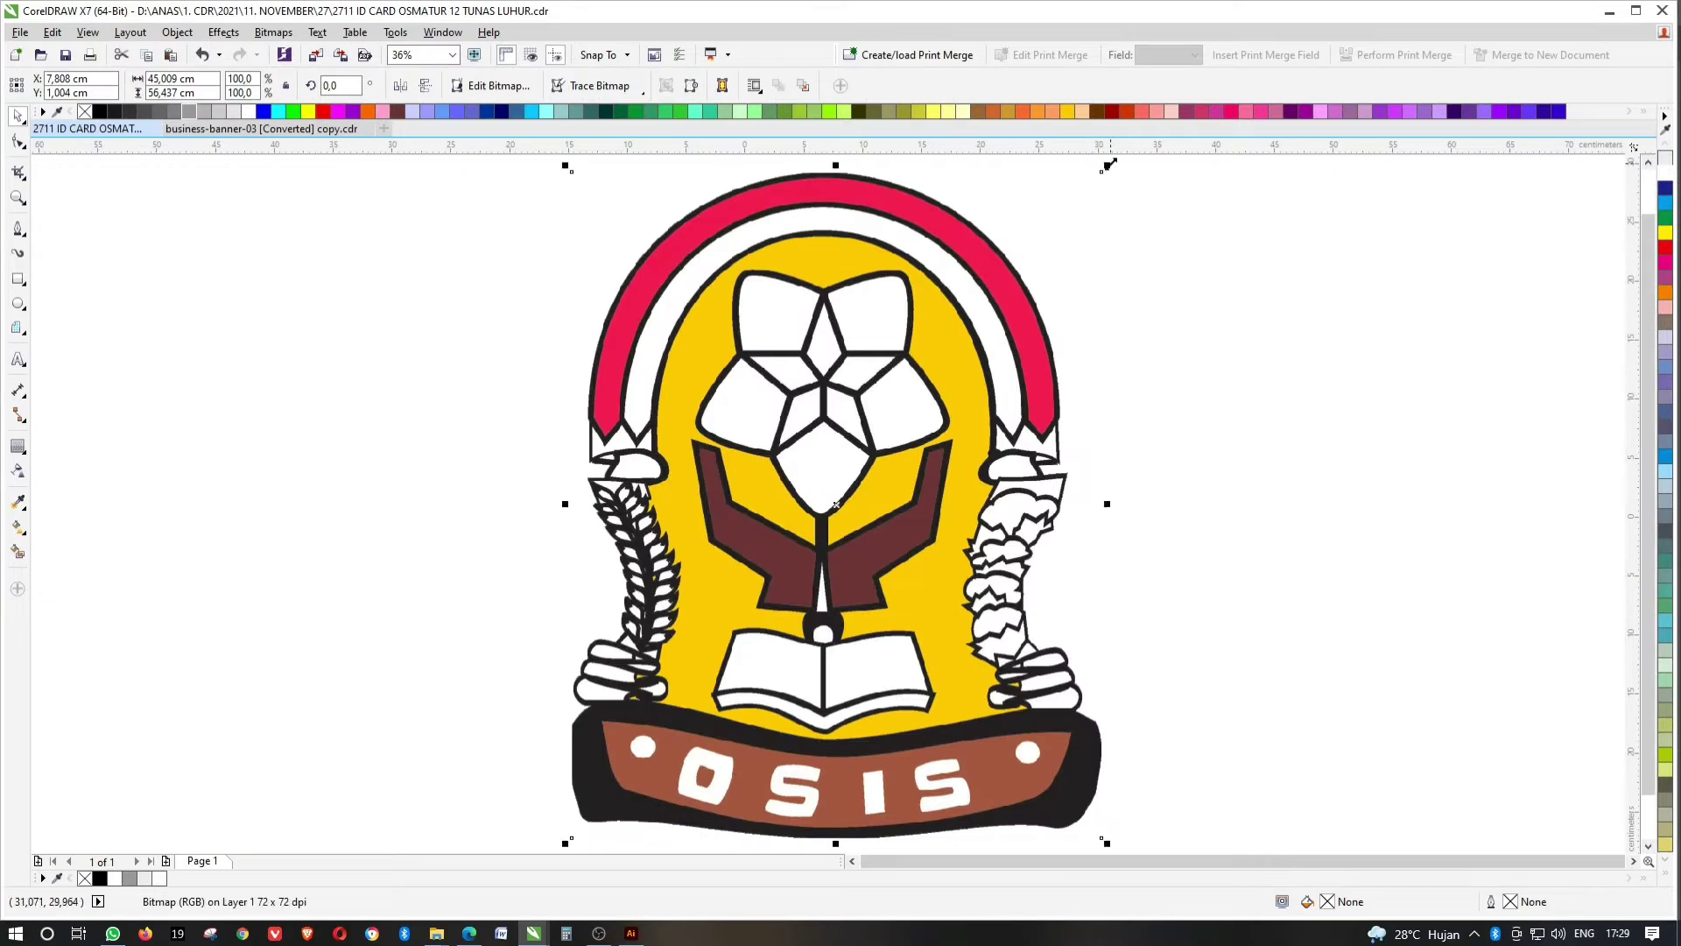
Shrink the OSIS and school logos to about 1 cm and place the school logo upper-left.
{"action": "left_click_drag", "start_coordinate": [1109, 165], "coordinate": [969, 337]}
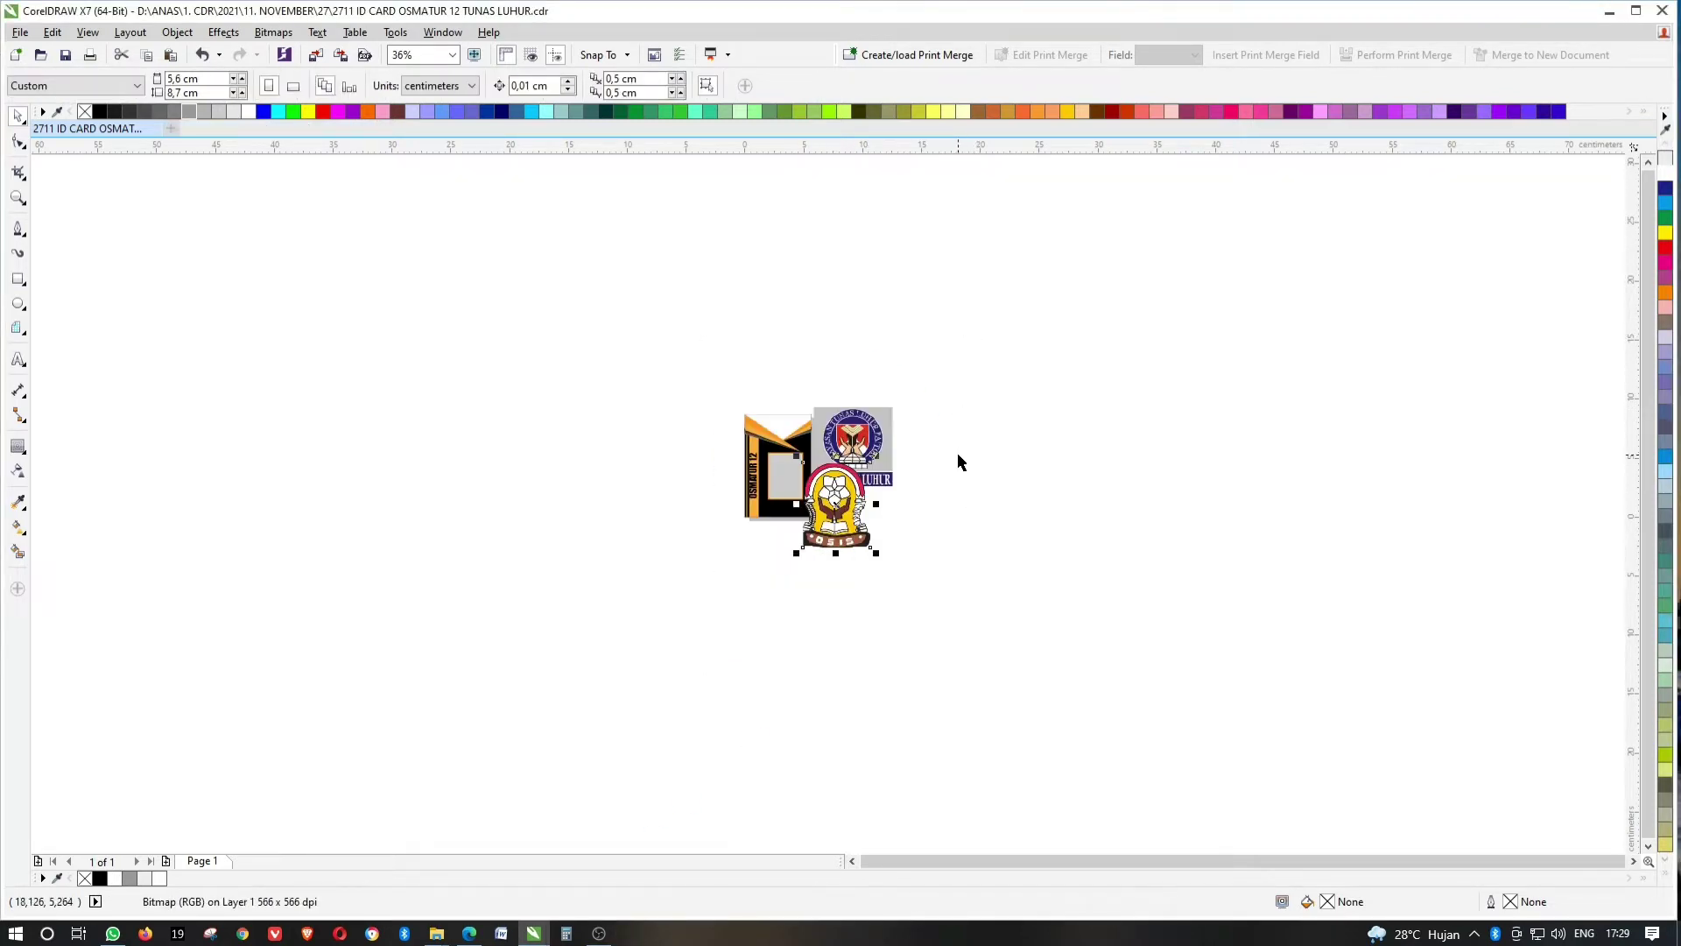
{"action": "key", "text": "F4"}
{"action": "left_click_drag", "start_coordinate": [1383, 540], "coordinate": [1383, 540]}
{"action": "left_click", "coordinate": [1162, 220]}
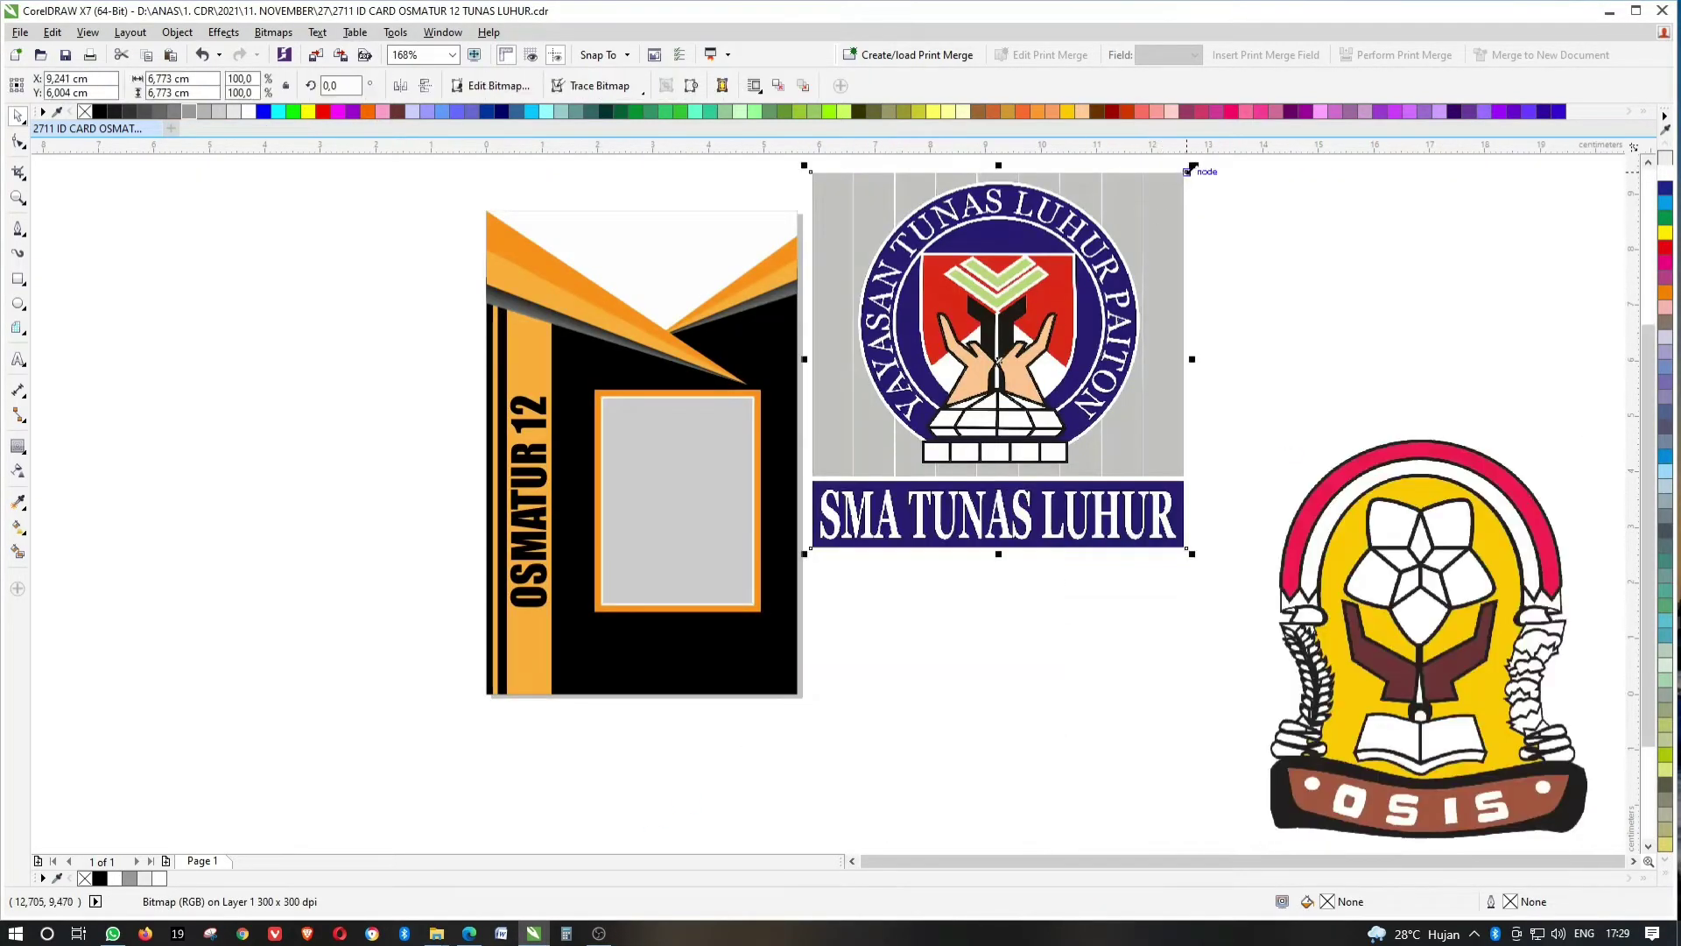
{"action": "left_click_drag", "start_coordinate": [1192, 166], "coordinate": [1022, 359]}
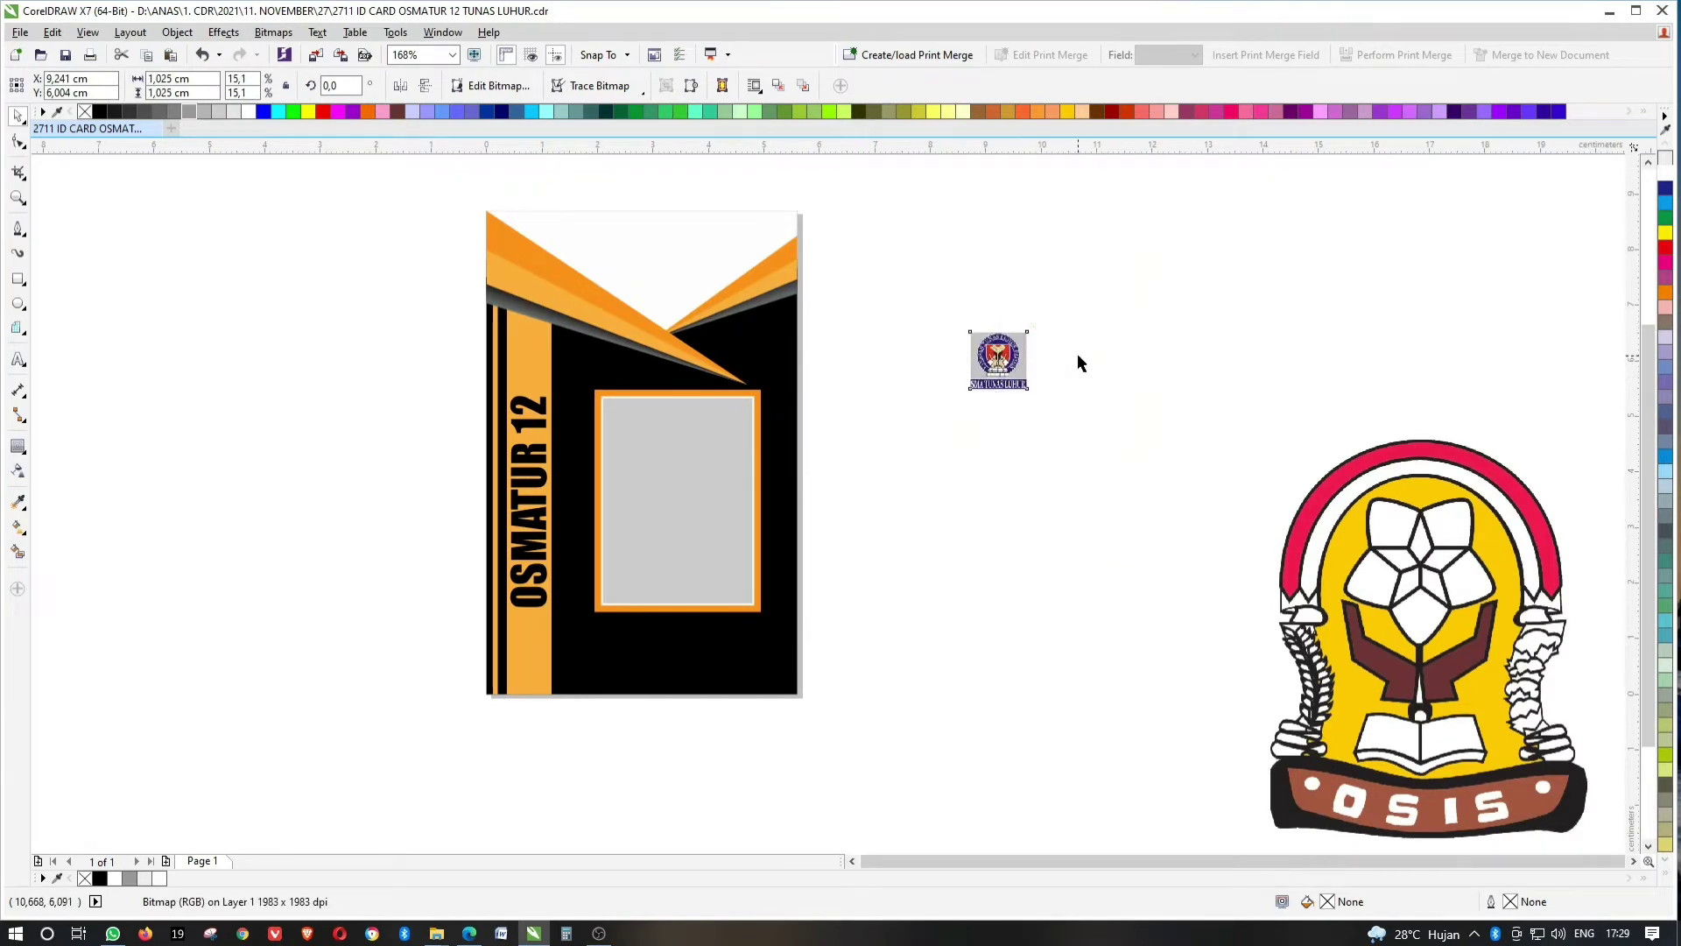
{"action": "left_click_drag", "start_coordinate": [999, 368], "coordinate": [574, 293]}
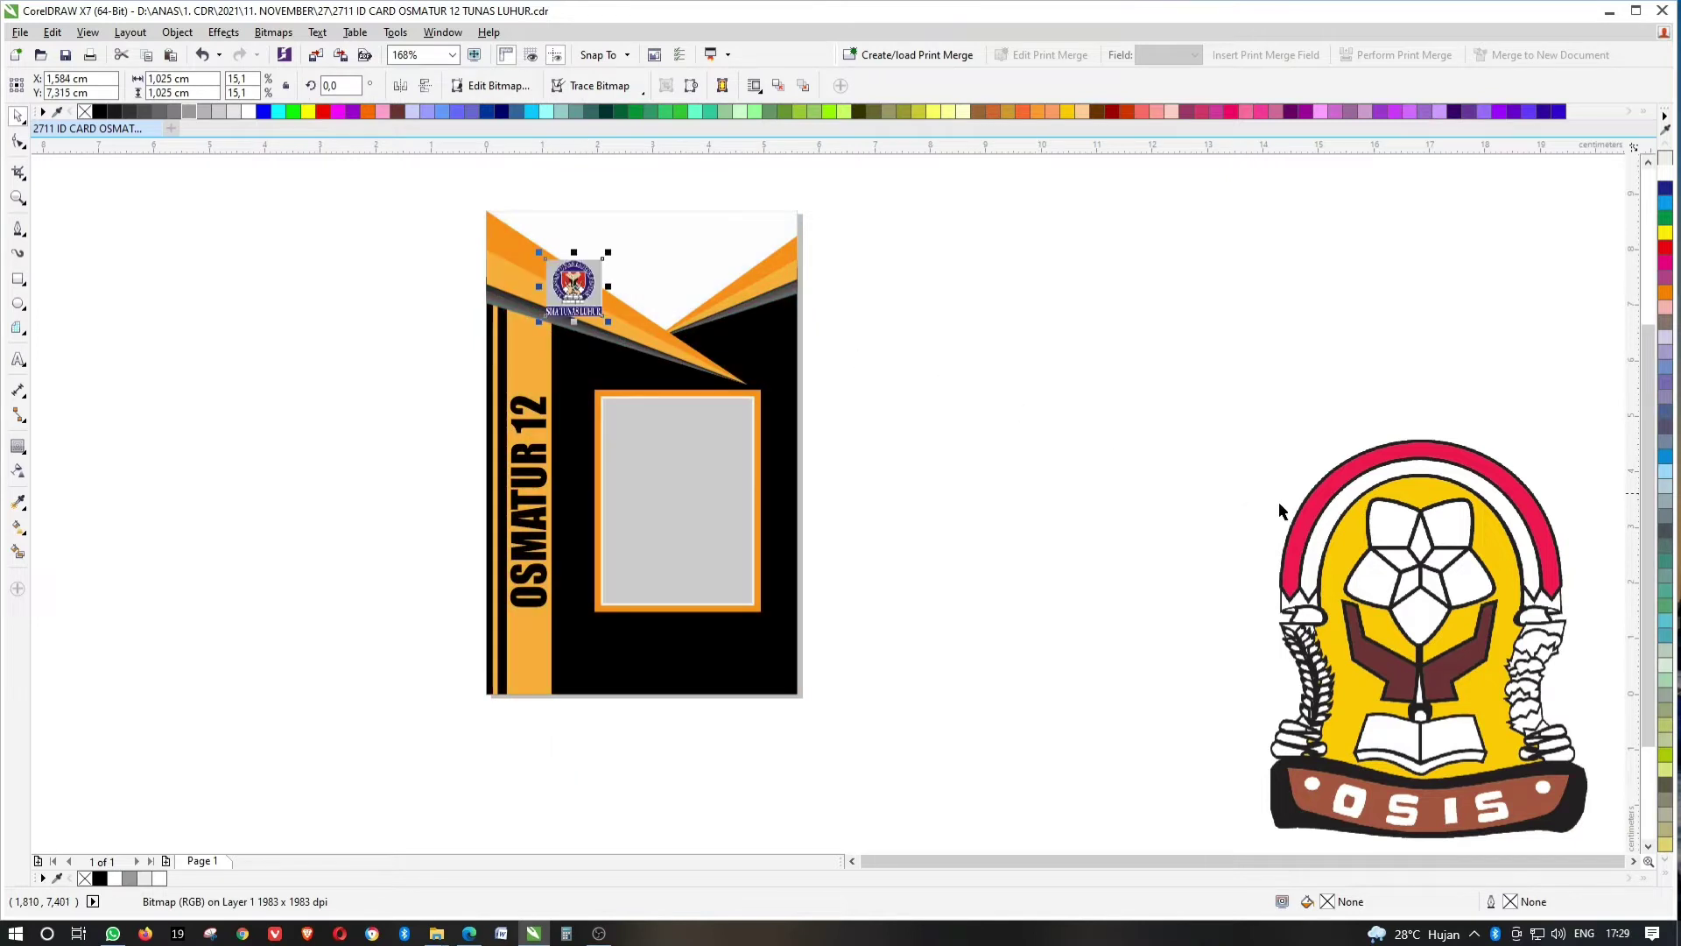
Shrink the OSIS logo to badge size near the card's top-right and delete the extra foundation logo.
{"action": "left_click_drag", "start_coordinate": [1278, 507], "coordinate": [615, 289]}
{"action": "left_click_drag", "start_coordinate": [930, 214], "coordinate": [804, 368]}
{"action": "left_click_drag", "start_coordinate": [729, 287], "coordinate": [1220, 330]}
{"action": "scroll", "coordinate": [725, 277], "scroll_direction": "up", "scroll_amount": 3}
{"action": "left_click", "coordinate": [573, 289]}
{"action": "key", "text": "Delete"}
{"action": "scroll", "coordinate": [886, 347], "scroll_direction": "down", "scroll_amount": 2}
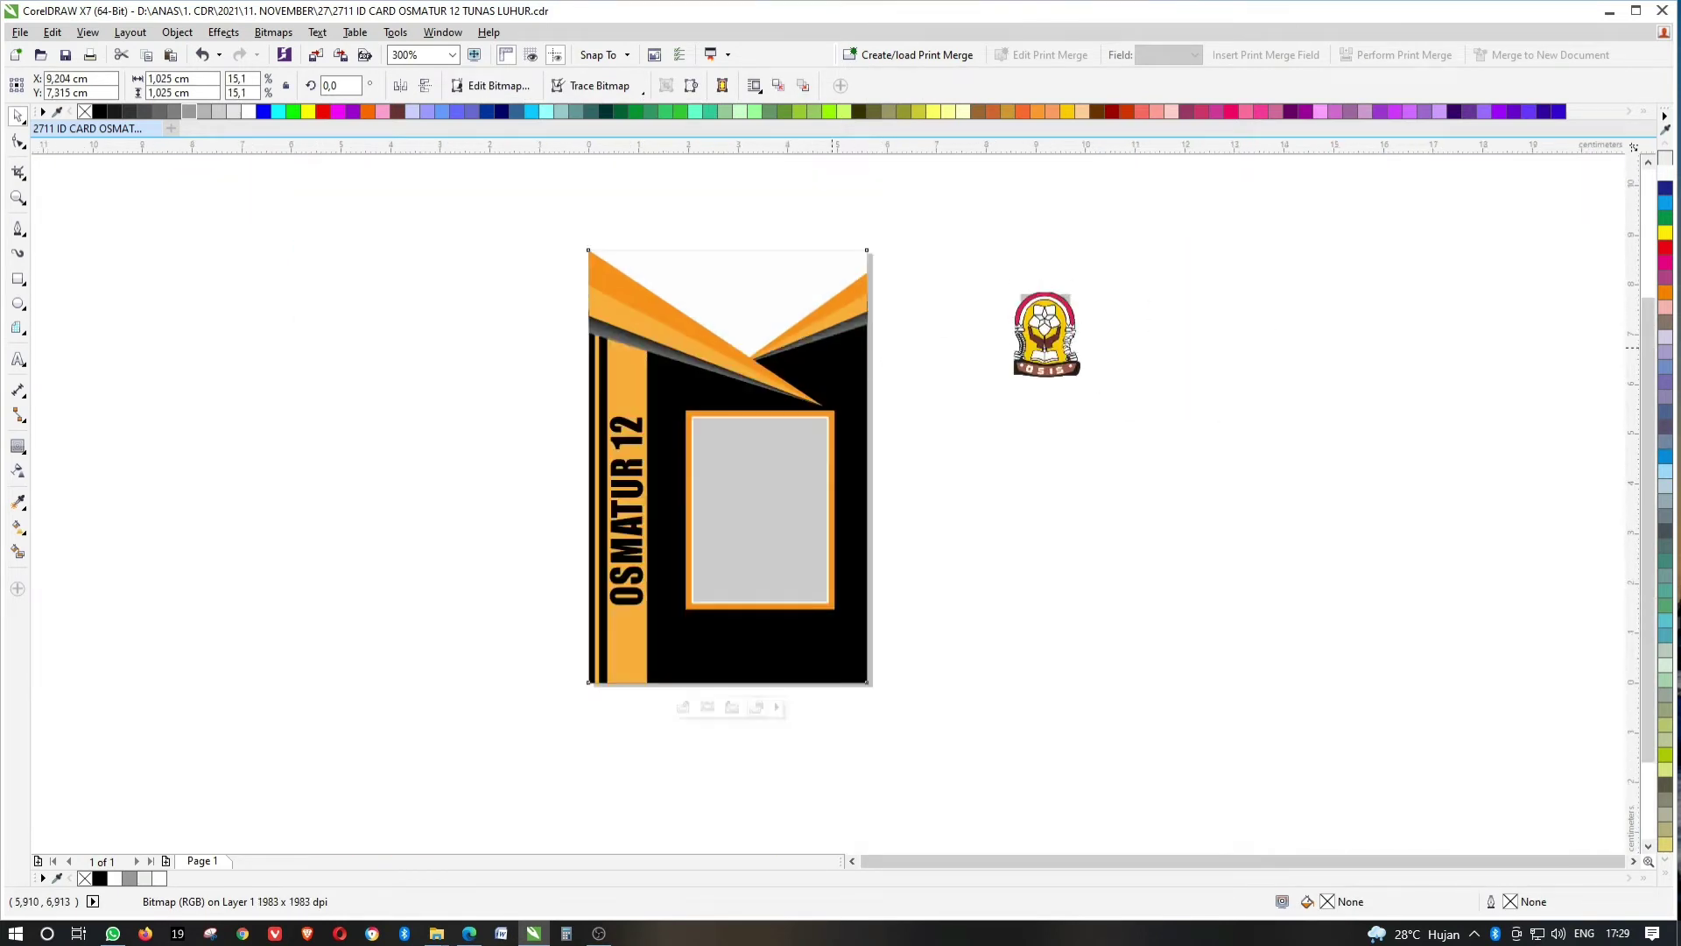
Select all artwork inside the card's PowerClip and move it slightly upward.
{"action": "left_click", "coordinate": [753, 613]}
{"action": "left_click", "coordinate": [683, 707]}
{"action": "left_click", "coordinate": [845, 308]}
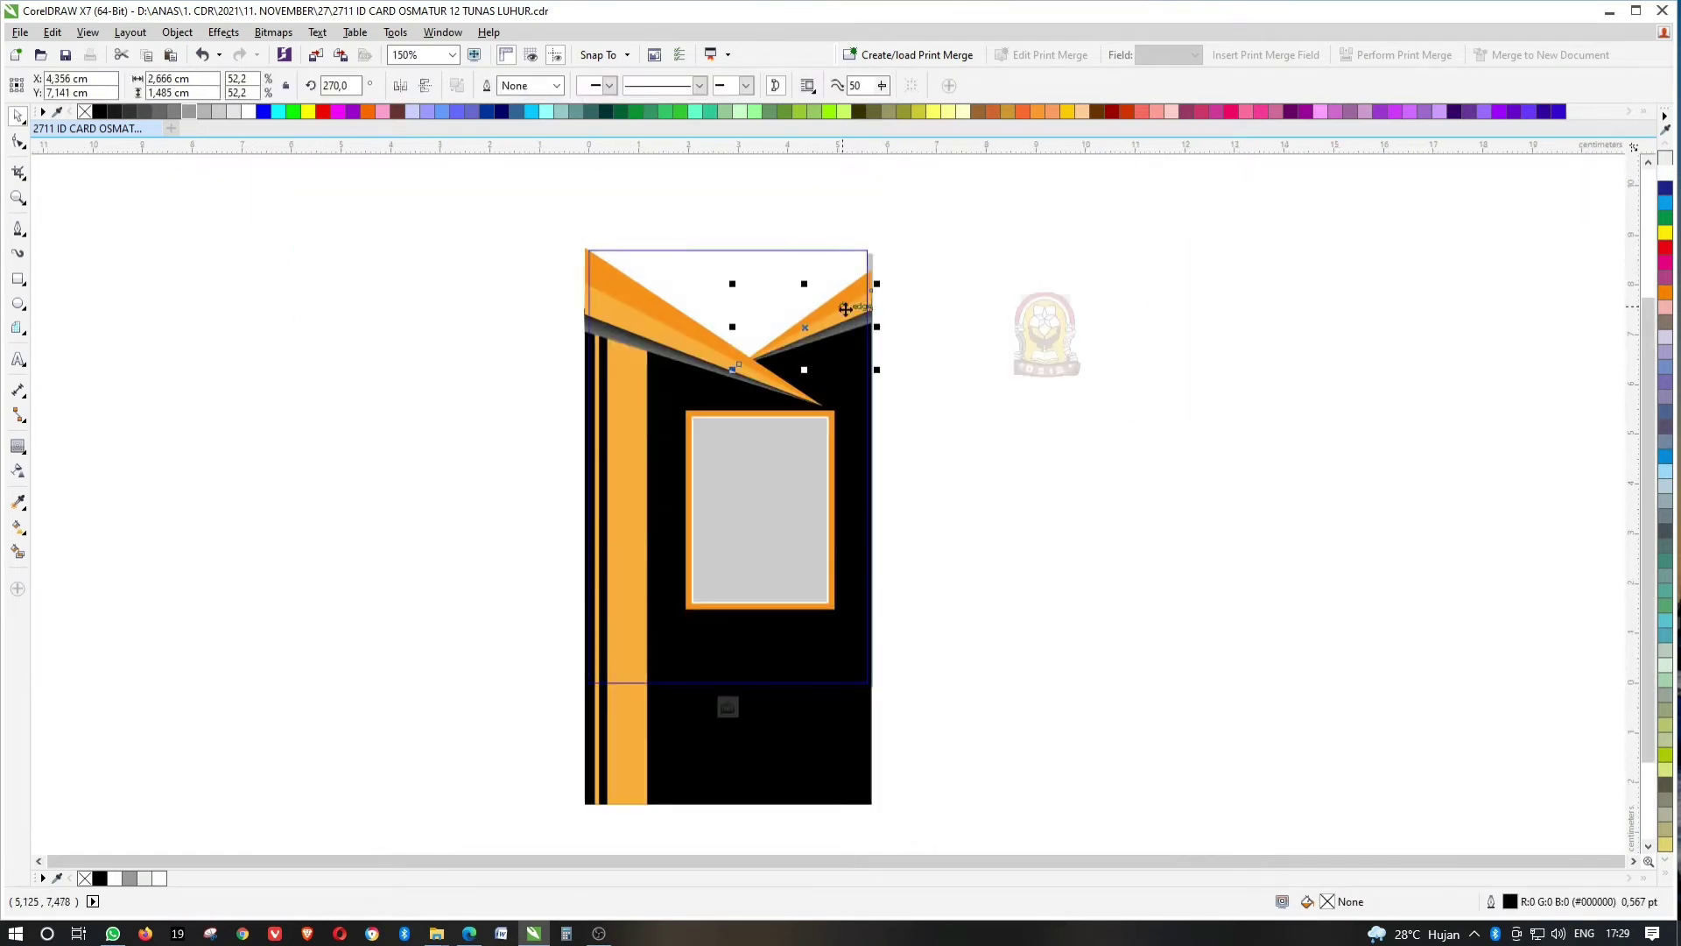
{"action": "left_click_drag", "start_coordinate": [937, 385], "coordinate": [681, 618]}
{"action": "left_click", "coordinate": [955, 387]}
{"action": "key", "text": "ctrl+a"}
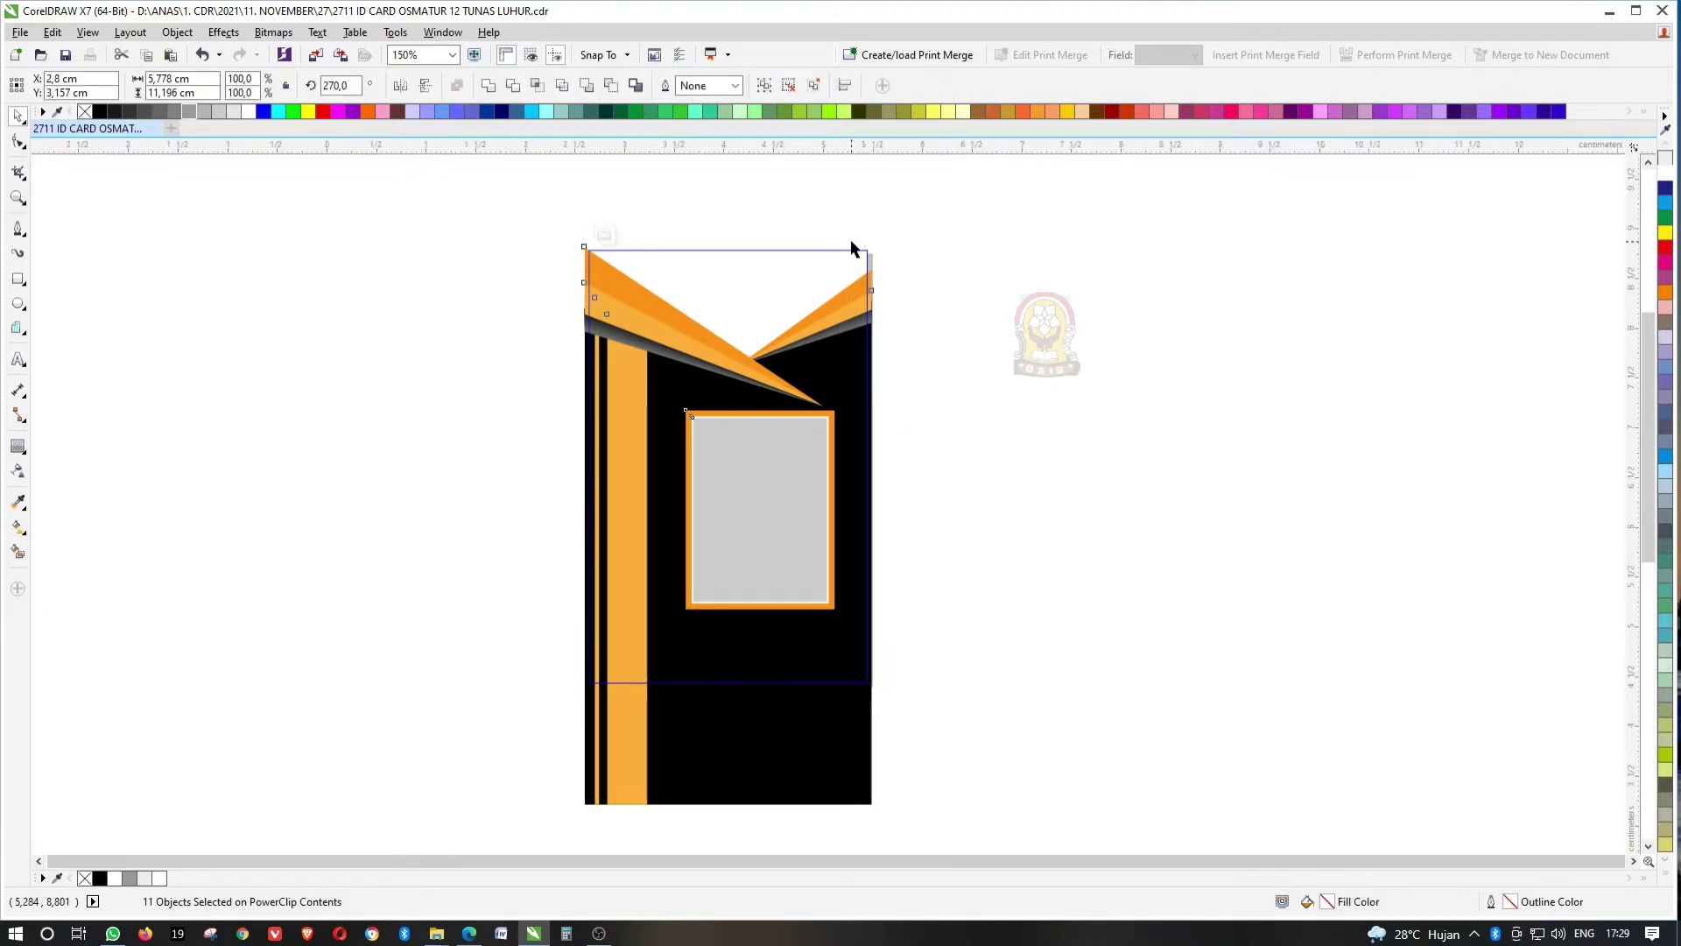
{"action": "scroll", "coordinate": [851, 254], "scroll_direction": "up", "scroll_amount": 2}
{"action": "left_click_drag", "start_coordinate": [853, 319], "coordinate": [859, 308]}
{"action": "left_click", "coordinate": [1022, 352]}
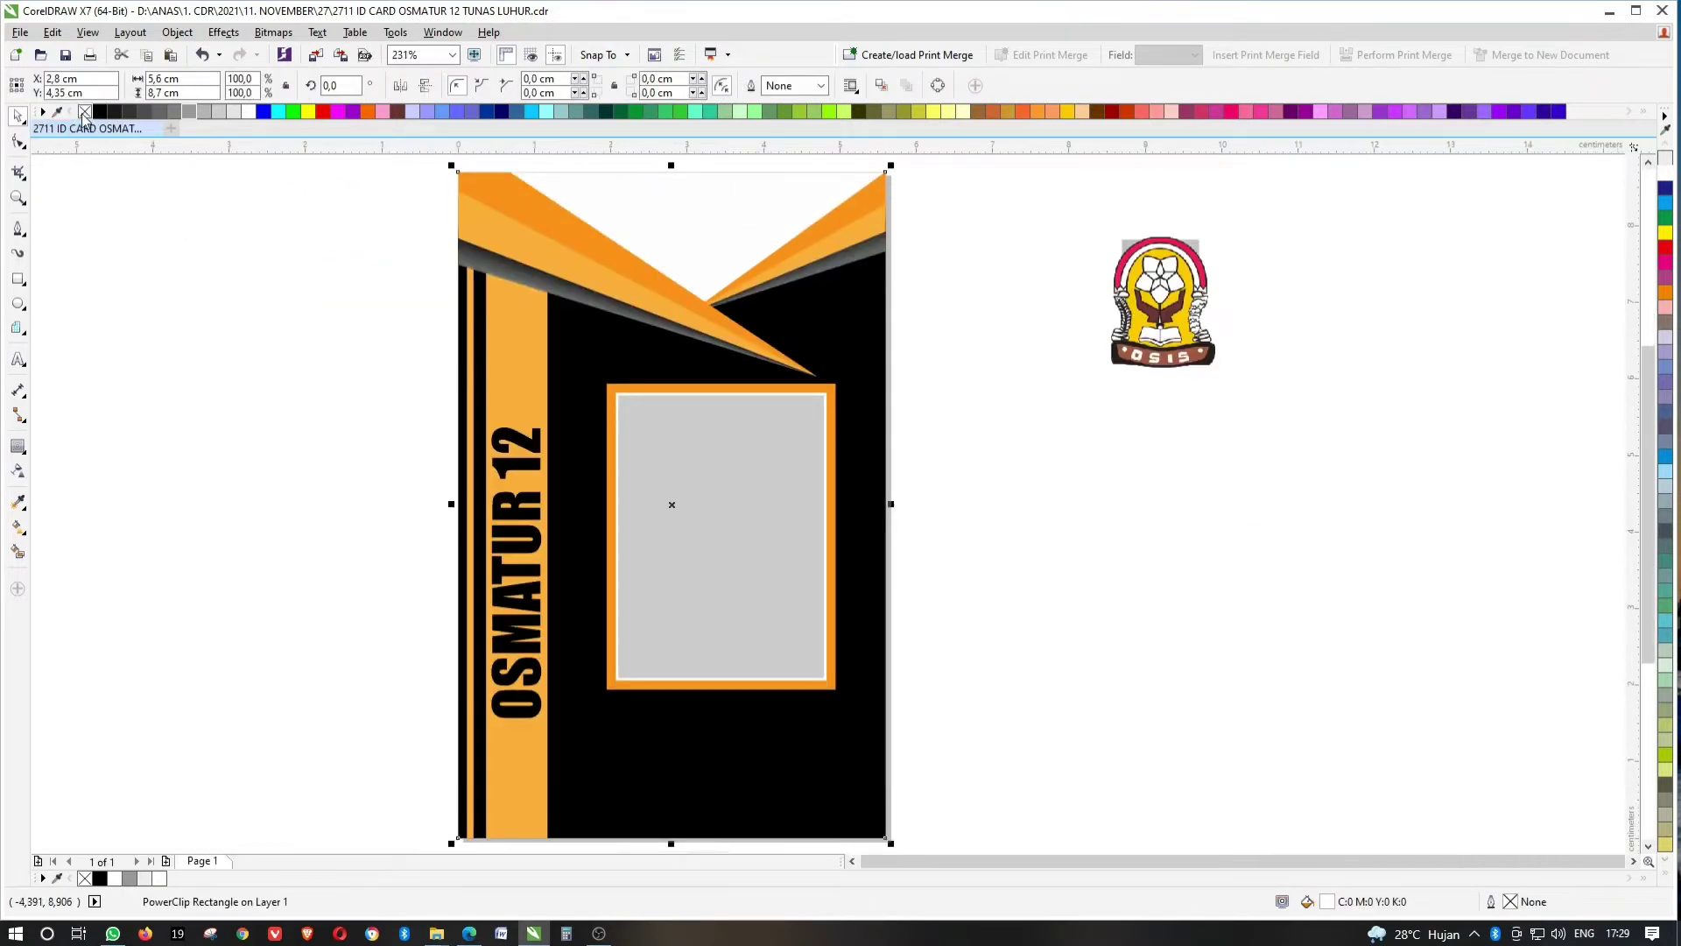
Size the OSIS logo to sit right of the SMA Tunas Luhur logo and group them.
{"action": "left_click_drag", "start_coordinate": [1188, 280], "coordinate": [618, 254]}
{"action": "scroll", "coordinate": [618, 254], "scroll_direction": "up", "scroll_amount": 2}
{"action": "mouse_move", "coordinate": [671, 214]}
{"action": "left_mouse_down"}
{"action": "mouse_move", "coordinate": [713, 180]}
{"action": "mouse_move", "coordinate": [691, 193]}
{"action": "left_mouse_up"}
{"action": "left_click_drag", "start_coordinate": [589, 238], "coordinate": [715, 244]}
{"action": "left_click_drag", "start_coordinate": [820, 474], "coordinate": [776, 418]}
{"action": "key", "text": "Right"}
{"action": "key", "text": "Right"}
{"action": "key", "text": "Right"}
{"action": "key", "text": "Right"}
{"action": "key", "text": "Right"}
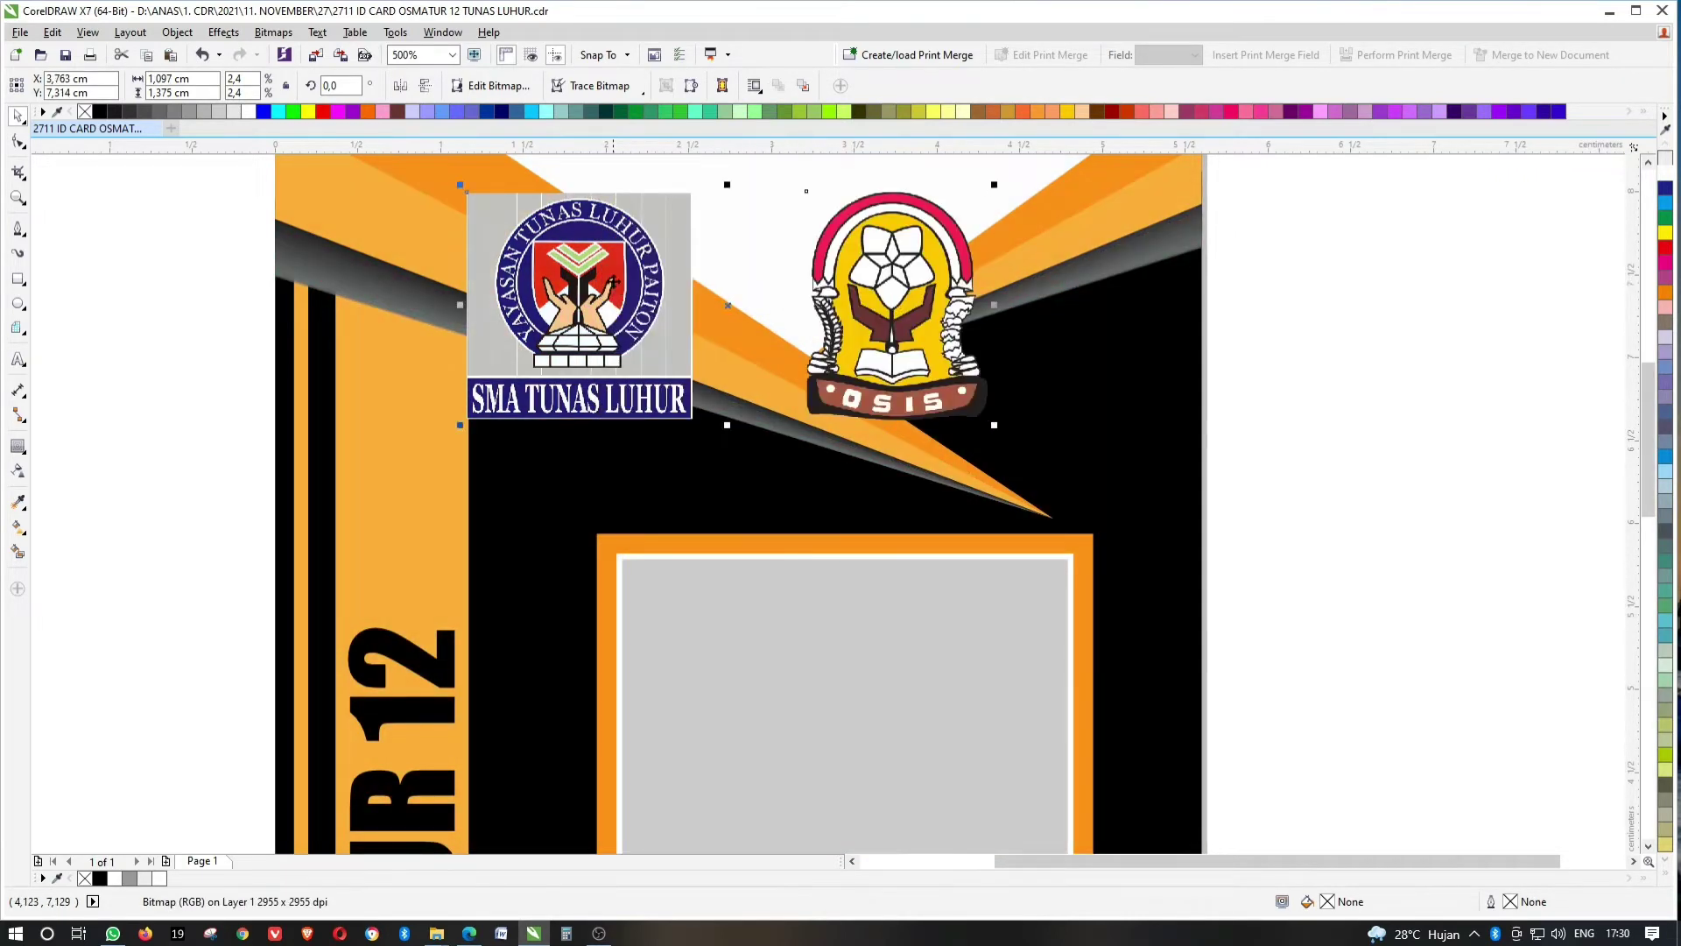
{"action": "key", "text": "ctrl+a"}
{"action": "left_click", "coordinate": [1282, 291]}
{"action": "key", "text": "shift+F4"}
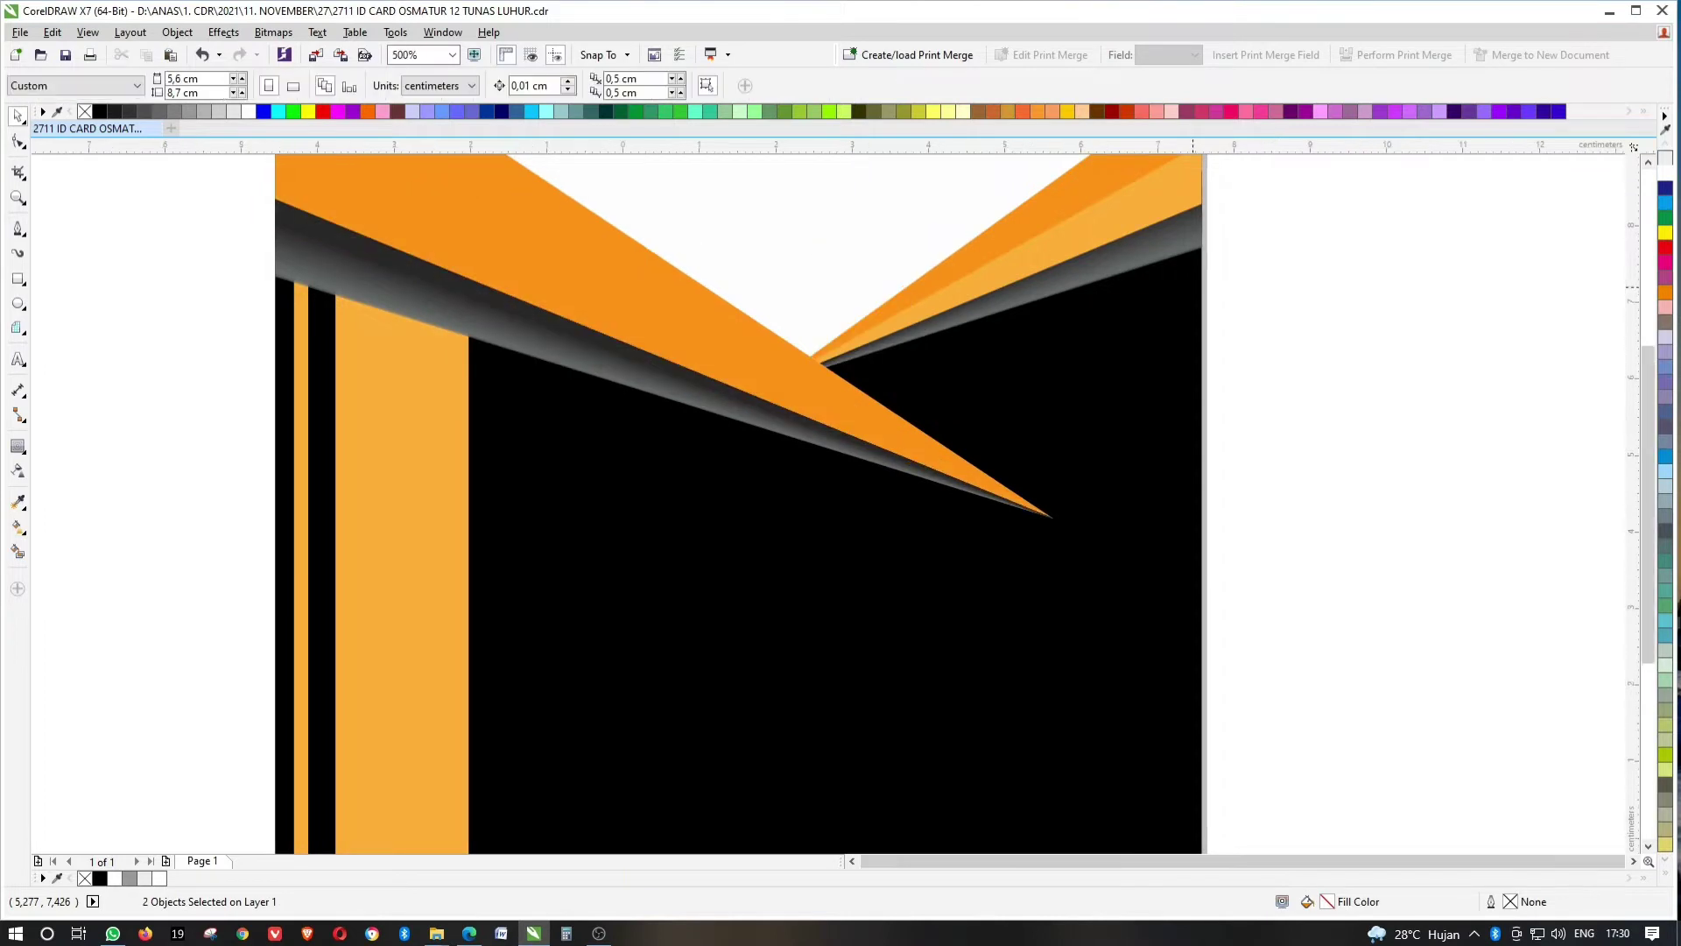
{"action": "left_click", "coordinate": [937, 256]}
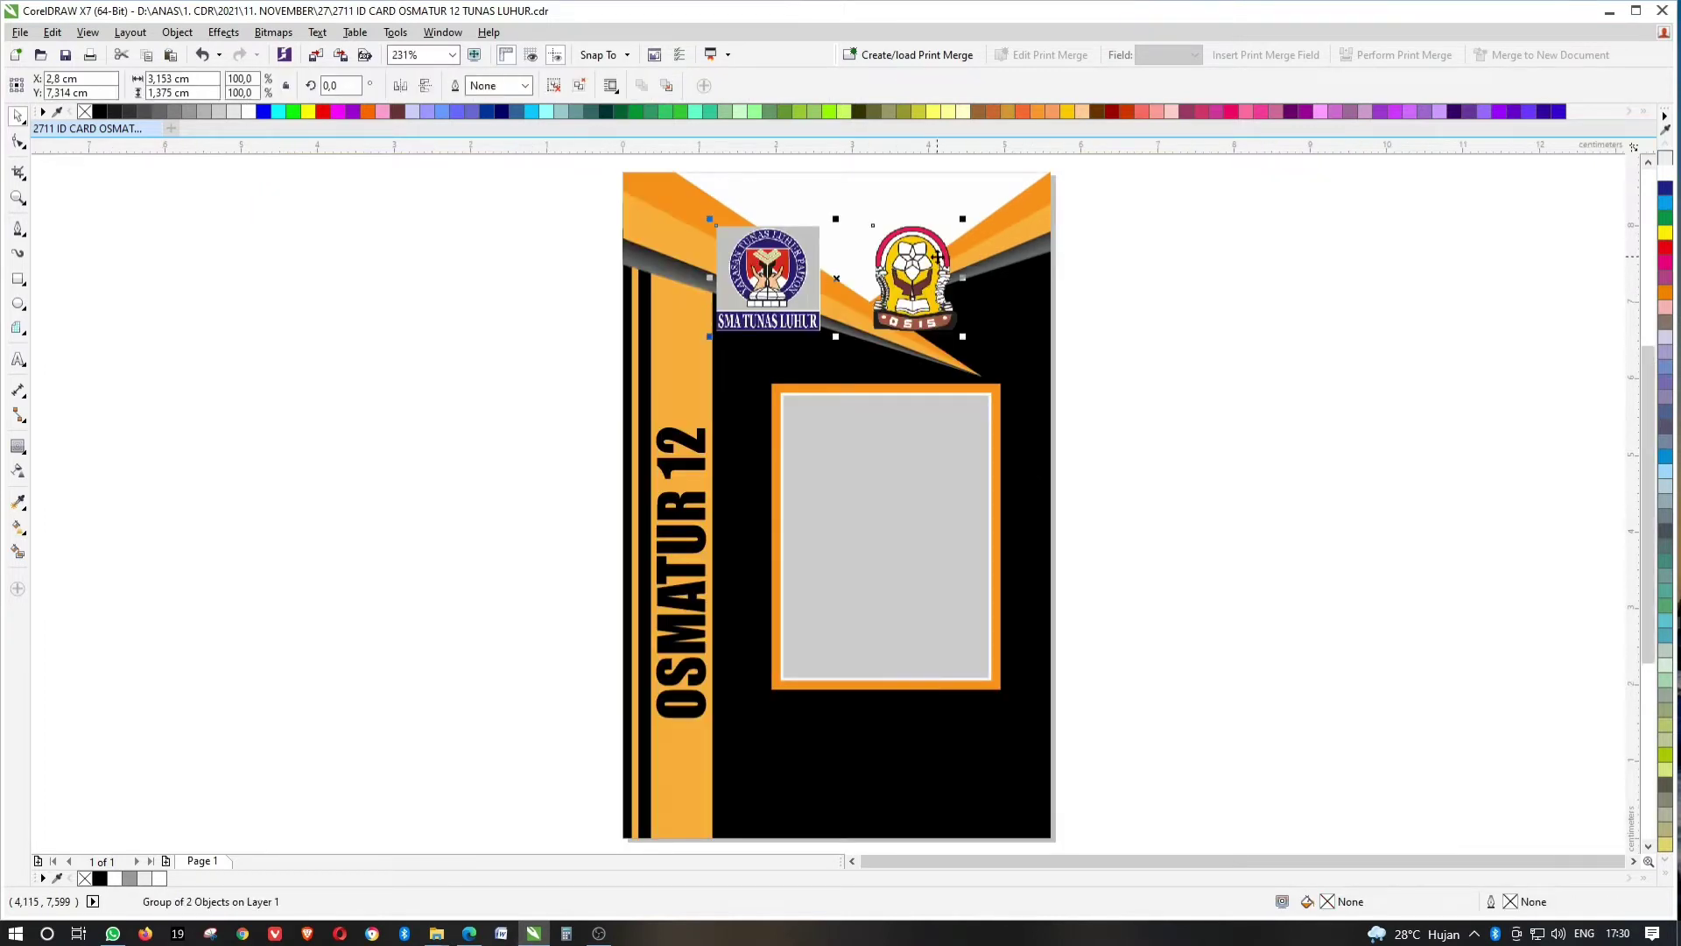
Regroup the school and OSIS logos and scale the pair down about its centre.
{"action": "left_click", "coordinate": [555, 87]}
{"action": "left_click", "coordinate": [913, 267]}
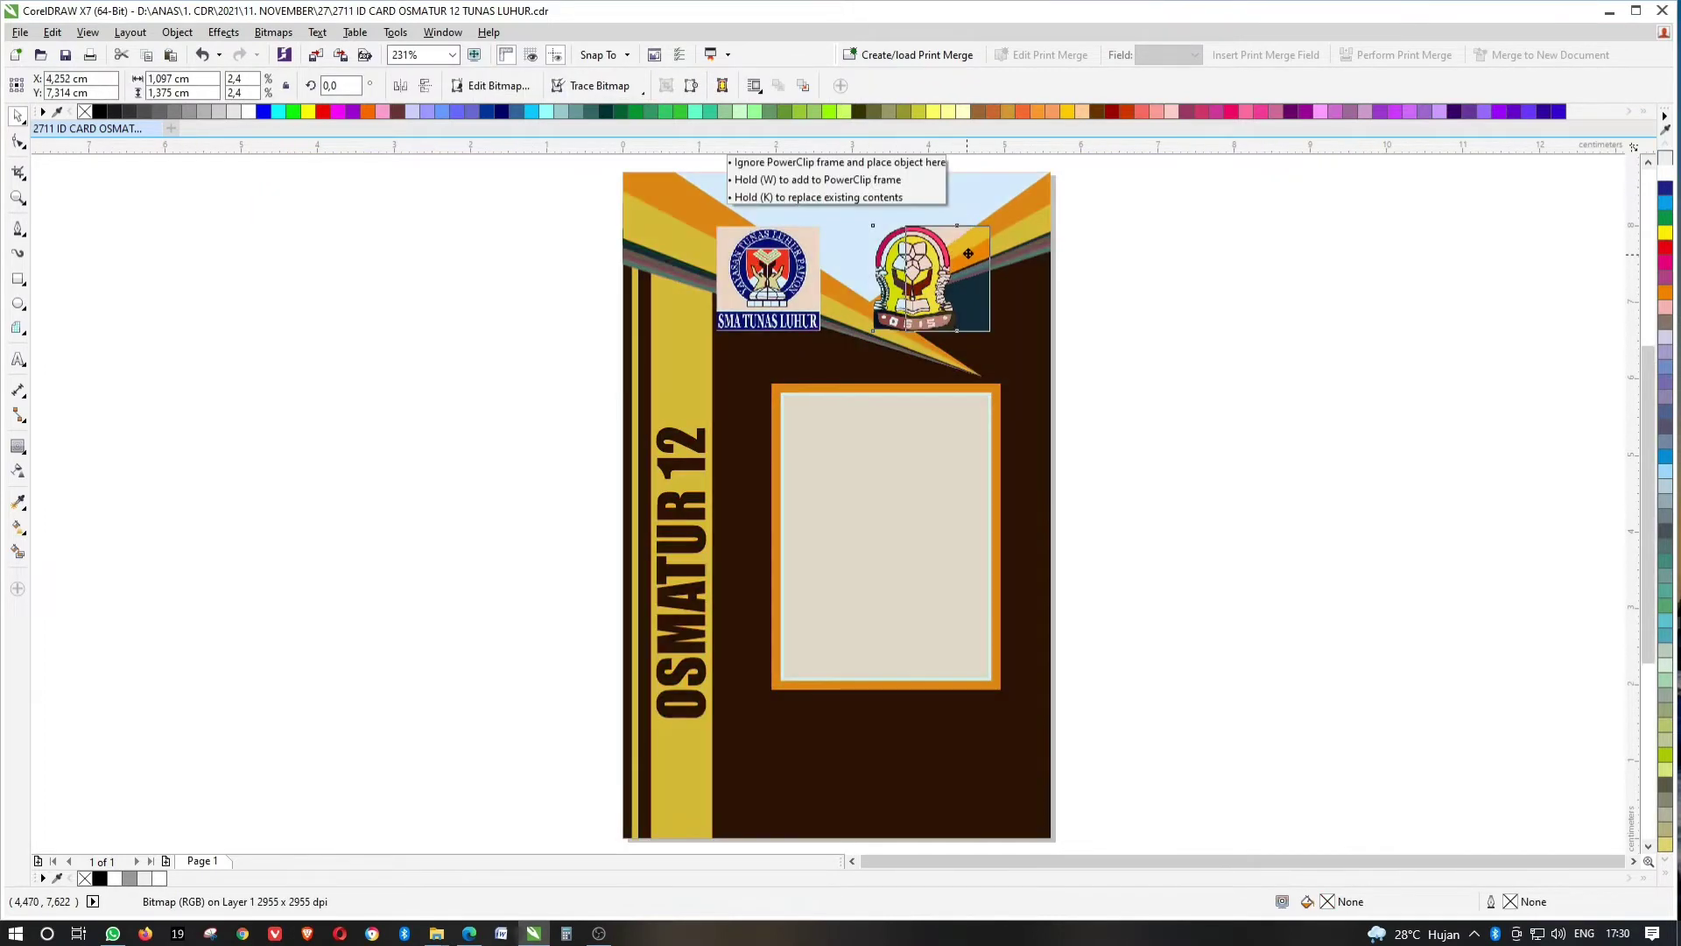
{"action": "left_click", "coordinate": [954, 255]}
{"action": "left_click", "coordinate": [791, 245], "text": "shift"}
{"action": "left_click", "coordinate": [874, 217], "text": "shift"}
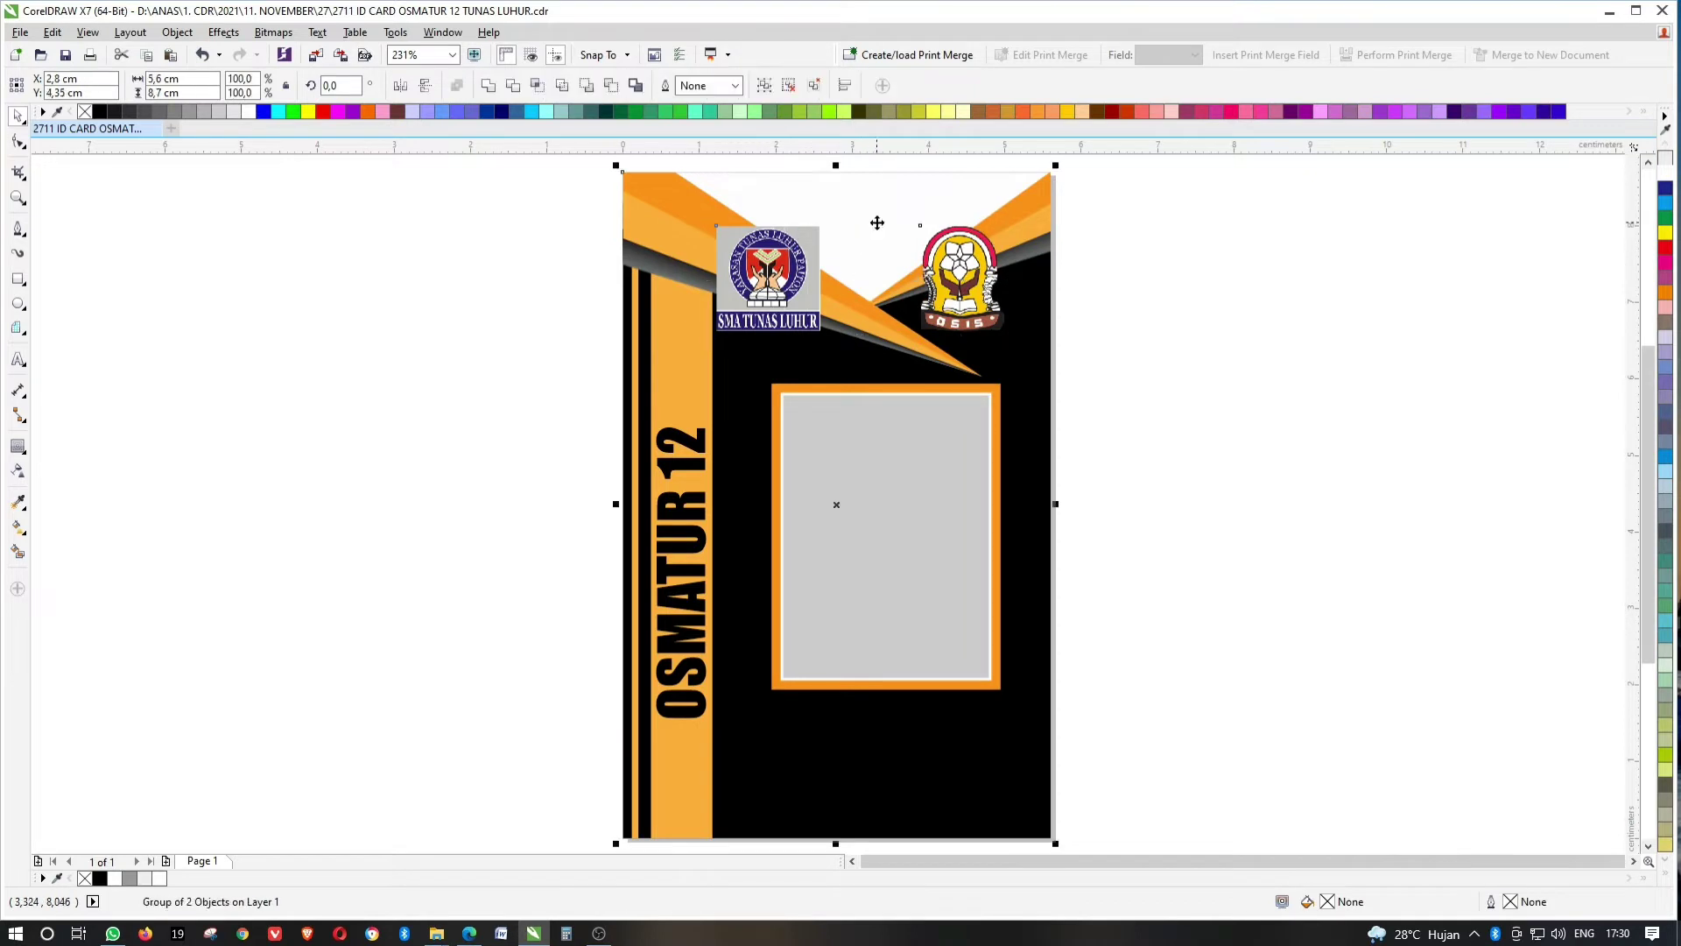
{"action": "key", "text": "shift+p"}
{"action": "key", "text": "ctrl+g"}
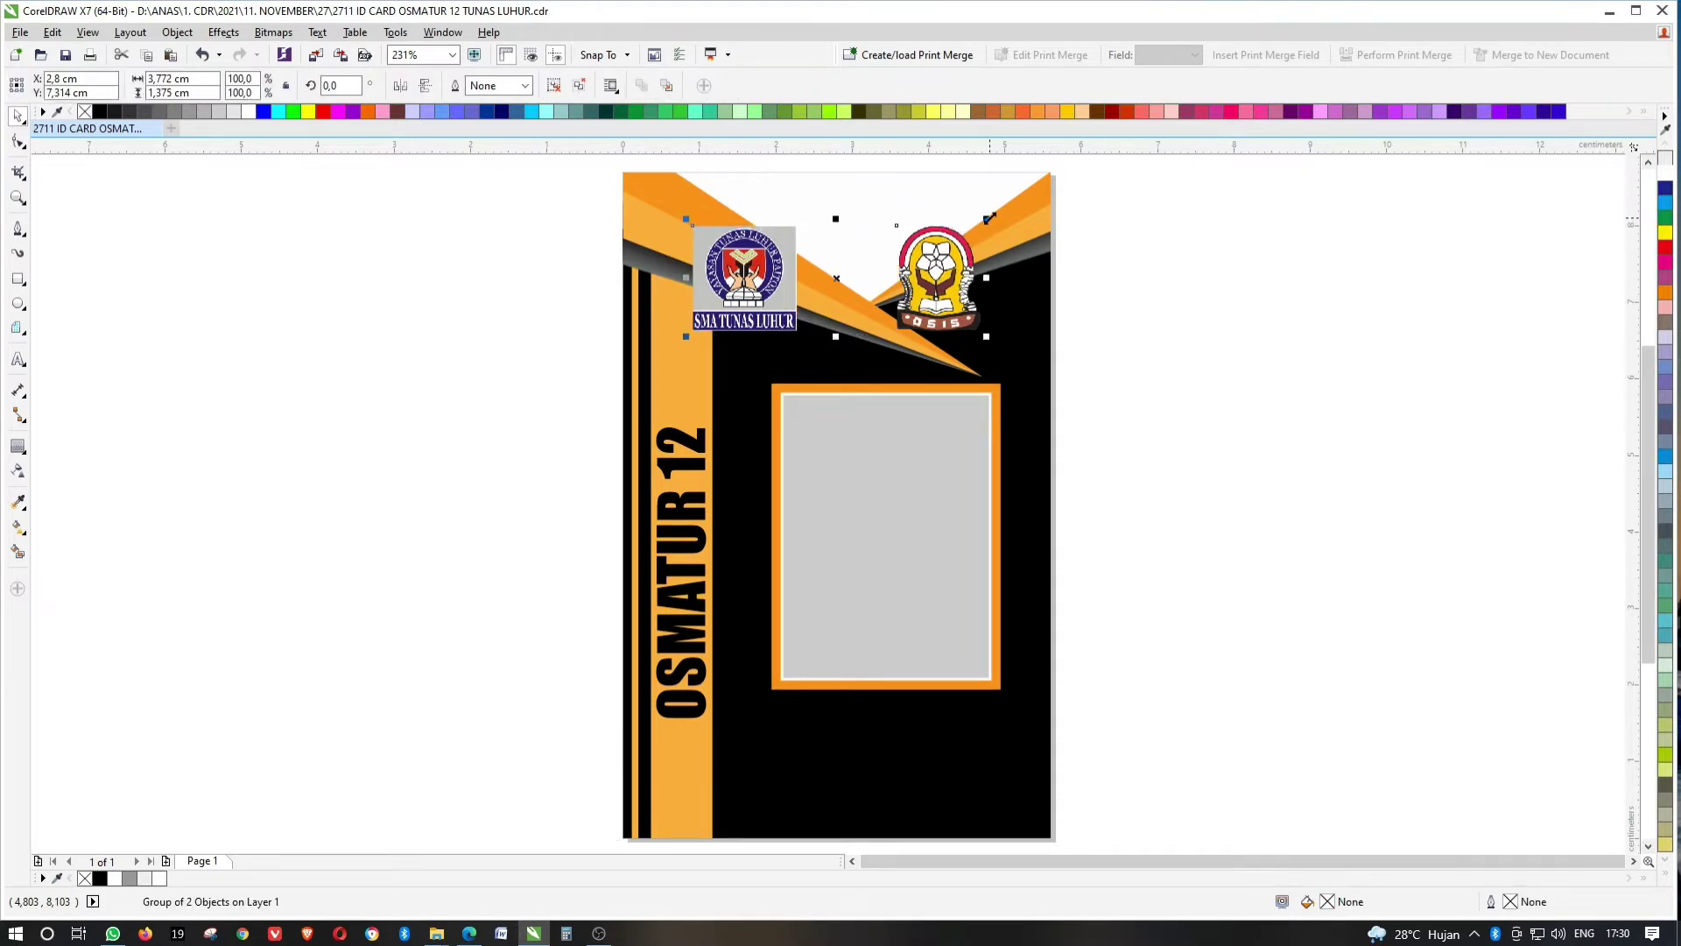
{"action": "left_click_drag", "start_coordinate": [990, 217], "coordinate": [946, 236]}
{"action": "left_click", "coordinate": [1107, 264]}
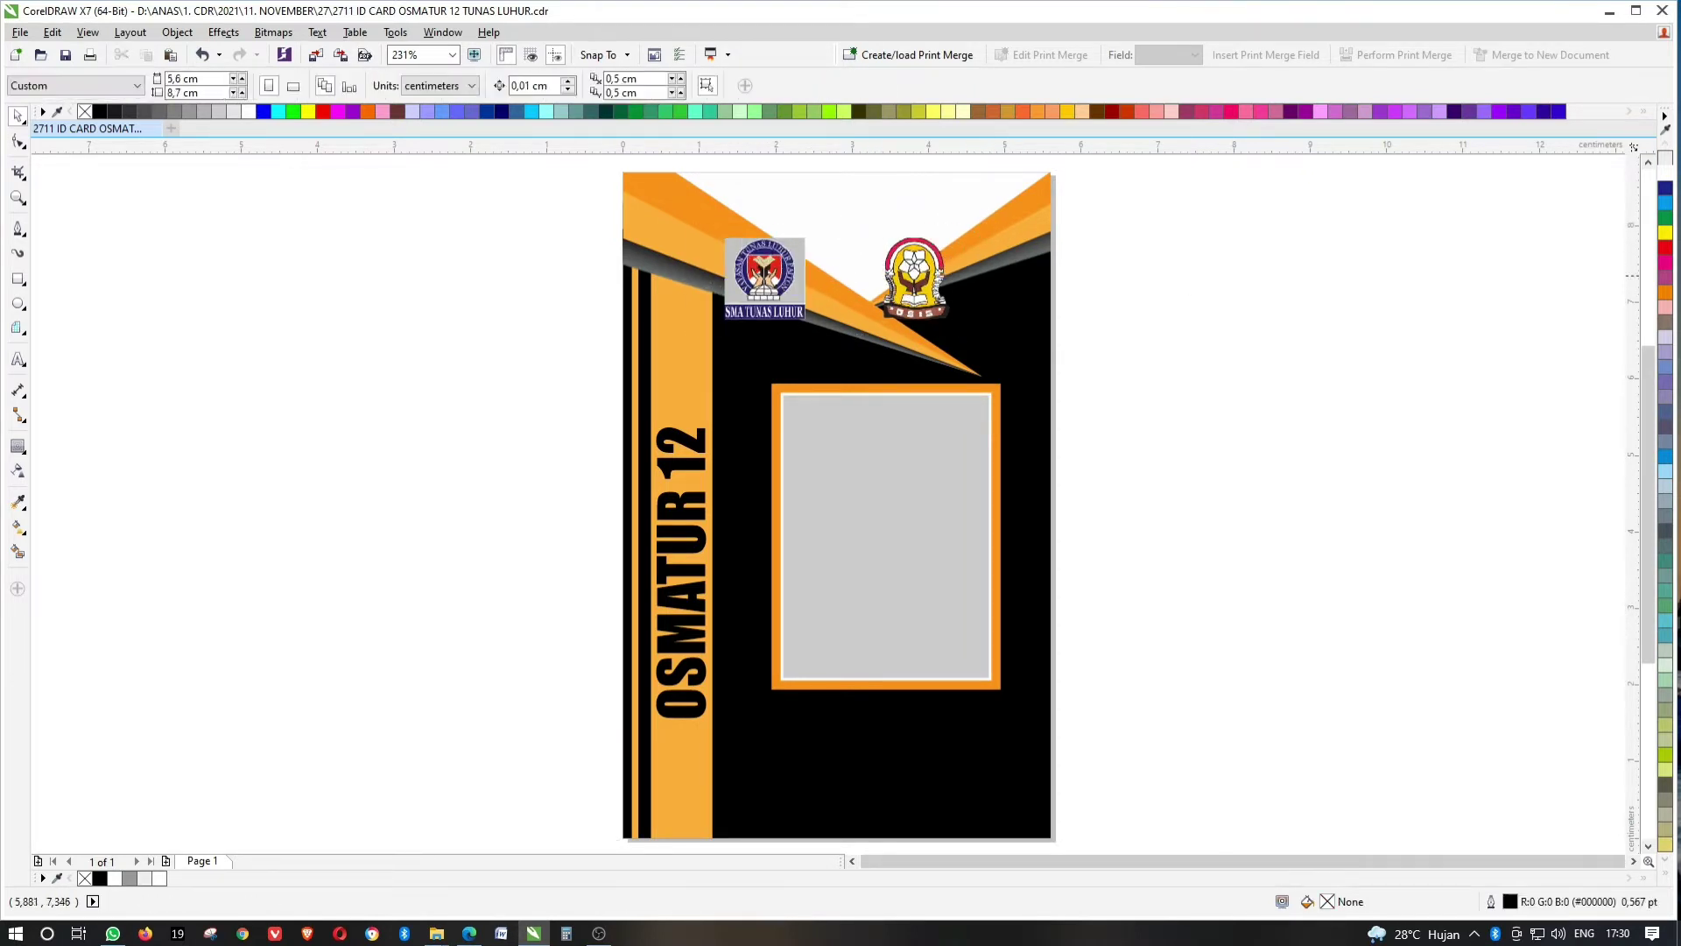
Lower the photo frame slightly inside the card's PowerClip contents.
{"action": "left_click_drag", "start_coordinate": [1180, 331], "coordinate": [963, 505]}
{"action": "double_click", "coordinate": [964, 504]}
{"action": "left_click_drag", "start_coordinate": [1220, 344], "coordinate": [675, 737]}
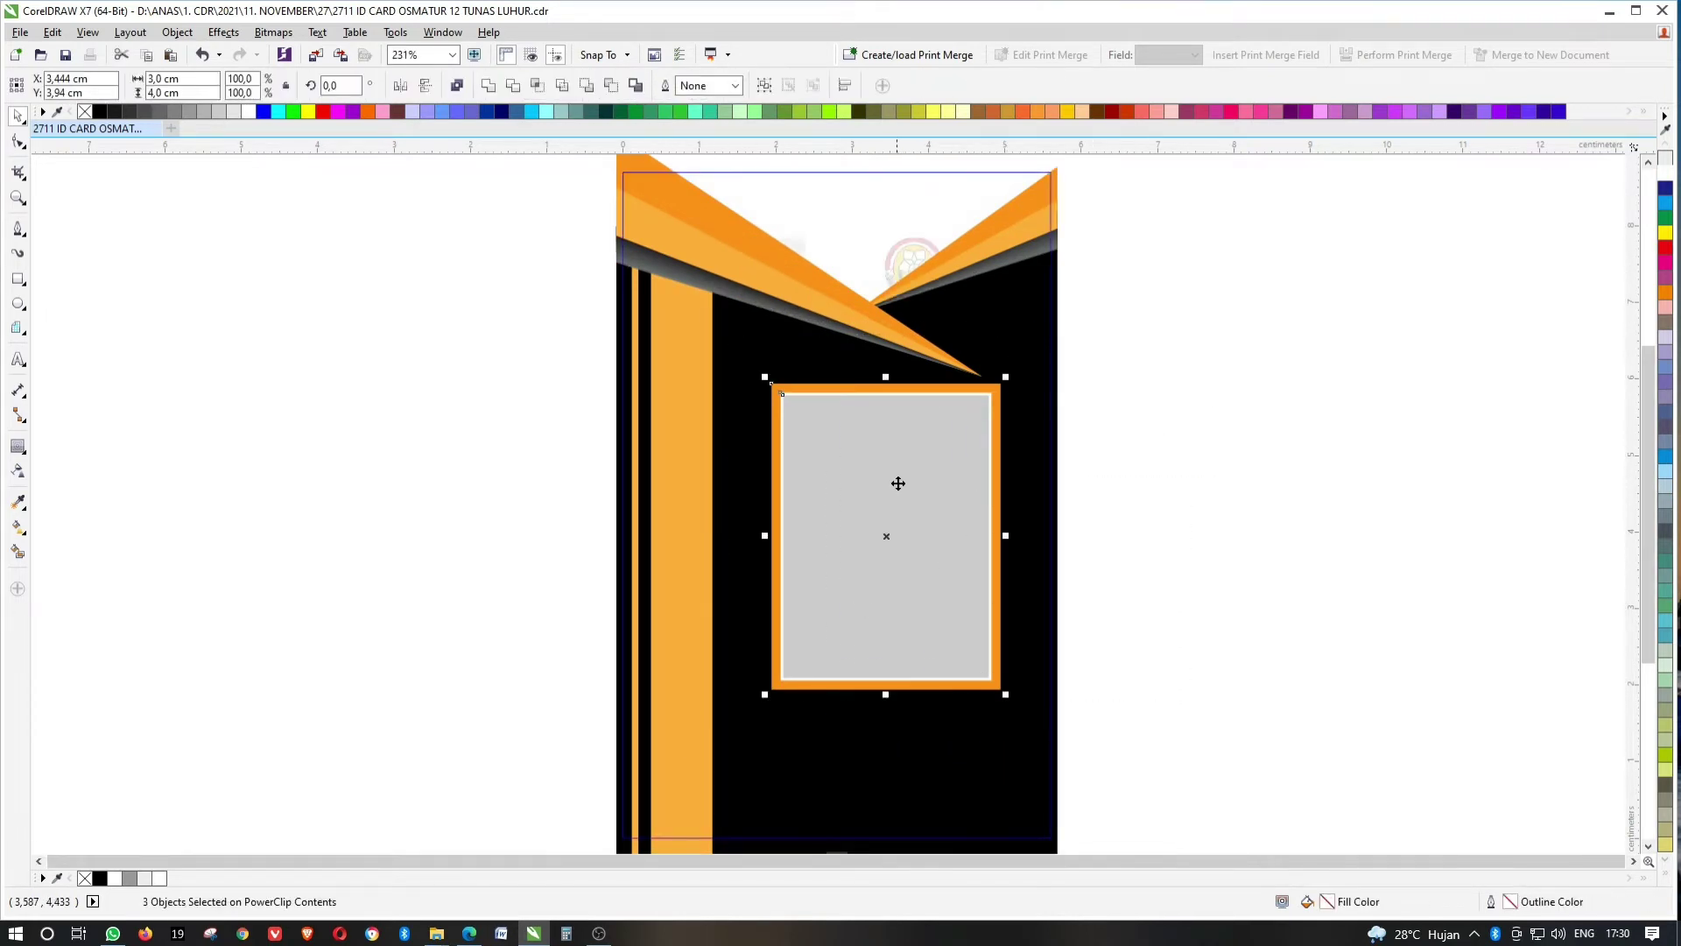
{"action": "left_click_drag", "start_coordinate": [896, 480], "coordinate": [923, 484]}
{"action": "left_click", "coordinate": [1150, 481]}
{"action": "left_click", "coordinate": [1082, 455]}
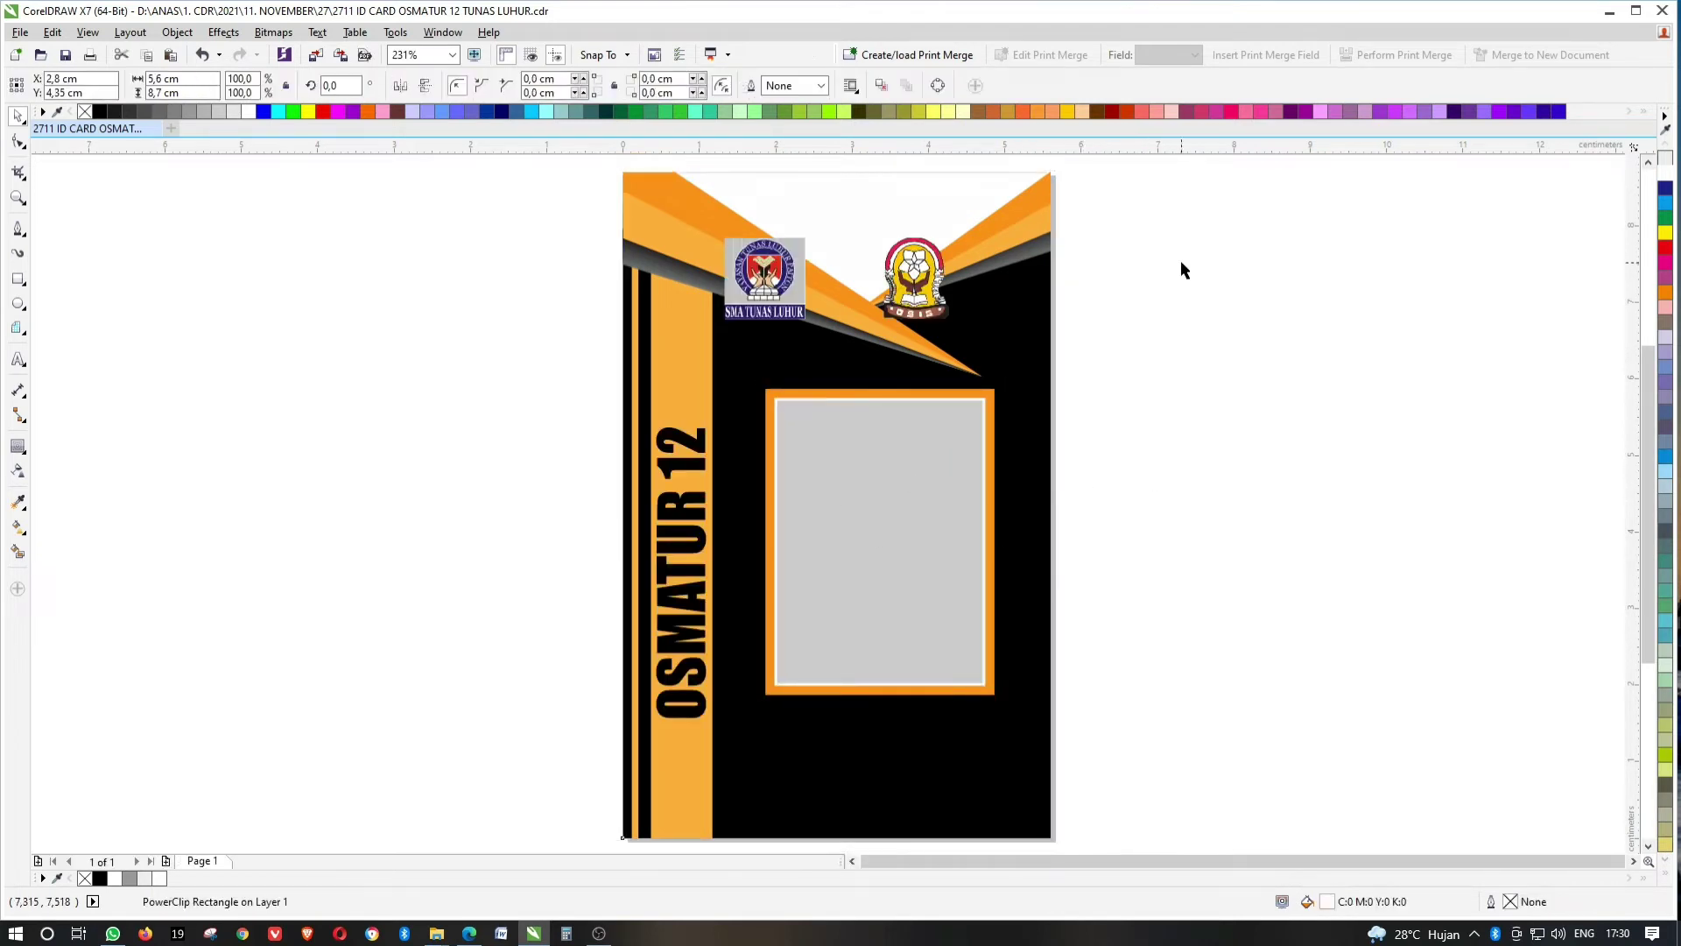
Centre the logo group horizontally on the card and nudge it down.
{"action": "left_click", "coordinate": [915, 276]}
{"action": "left_click_drag", "start_coordinate": [806, 264], "coordinate": [725, 224]}
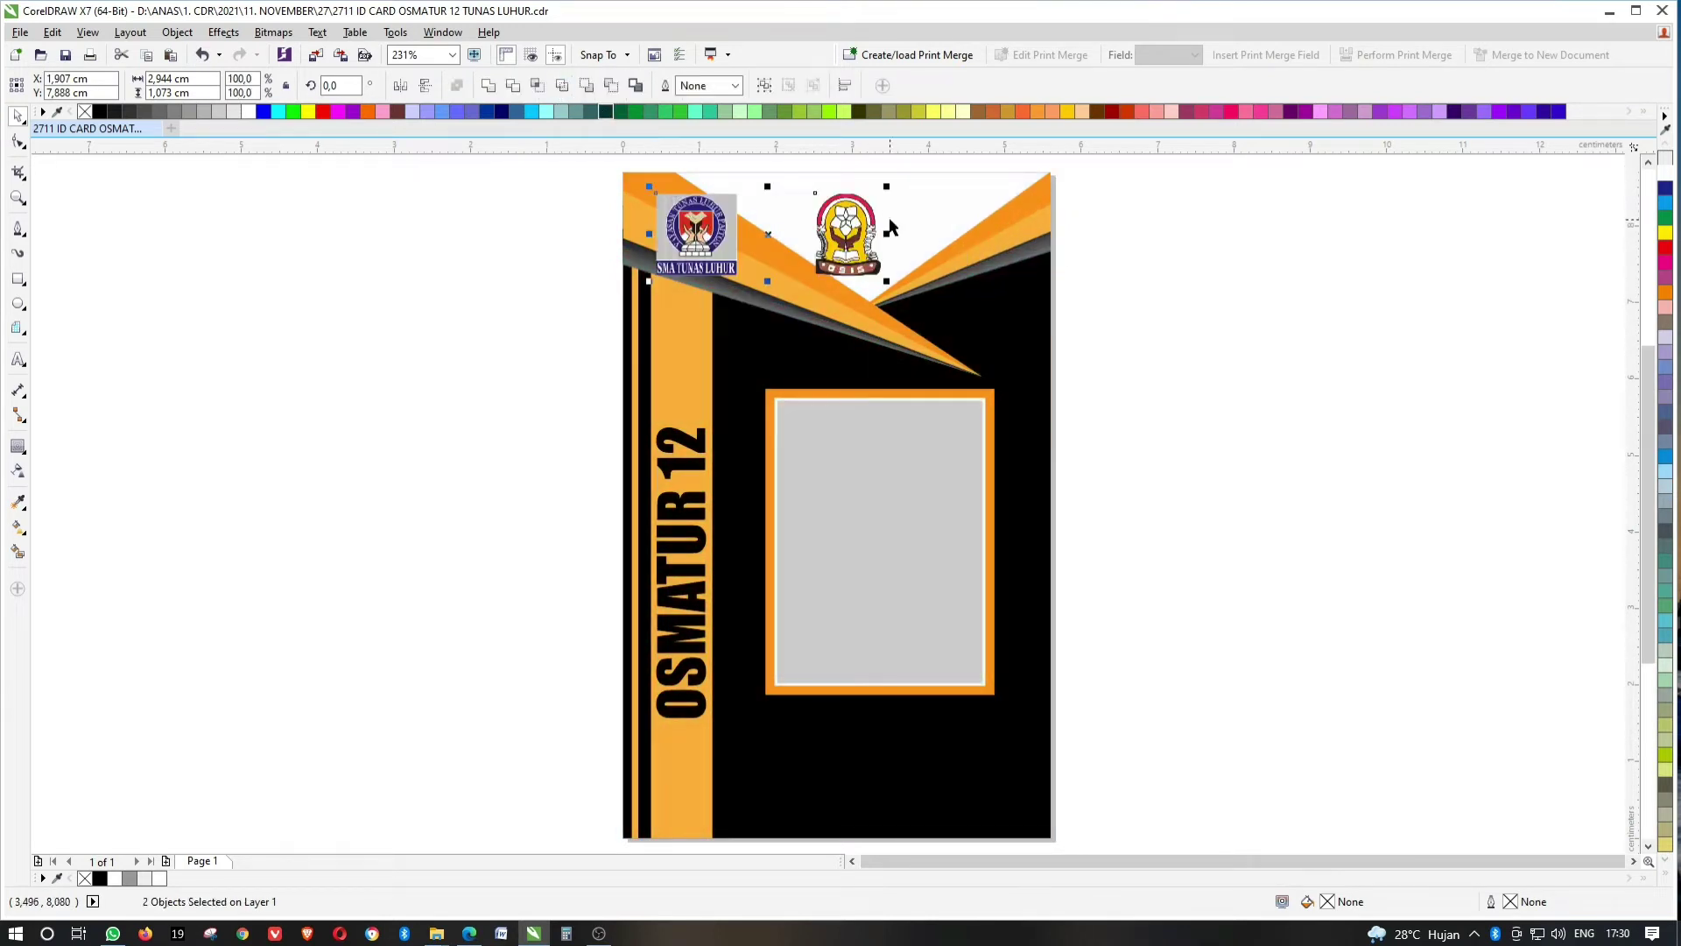
{"action": "left_click", "coordinate": [937, 223], "text": "shift"}
{"action": "key", "text": "c"}
{"action": "left_click", "coordinate": [1201, 229]}
{"action": "left_click", "coordinate": [930, 212]}
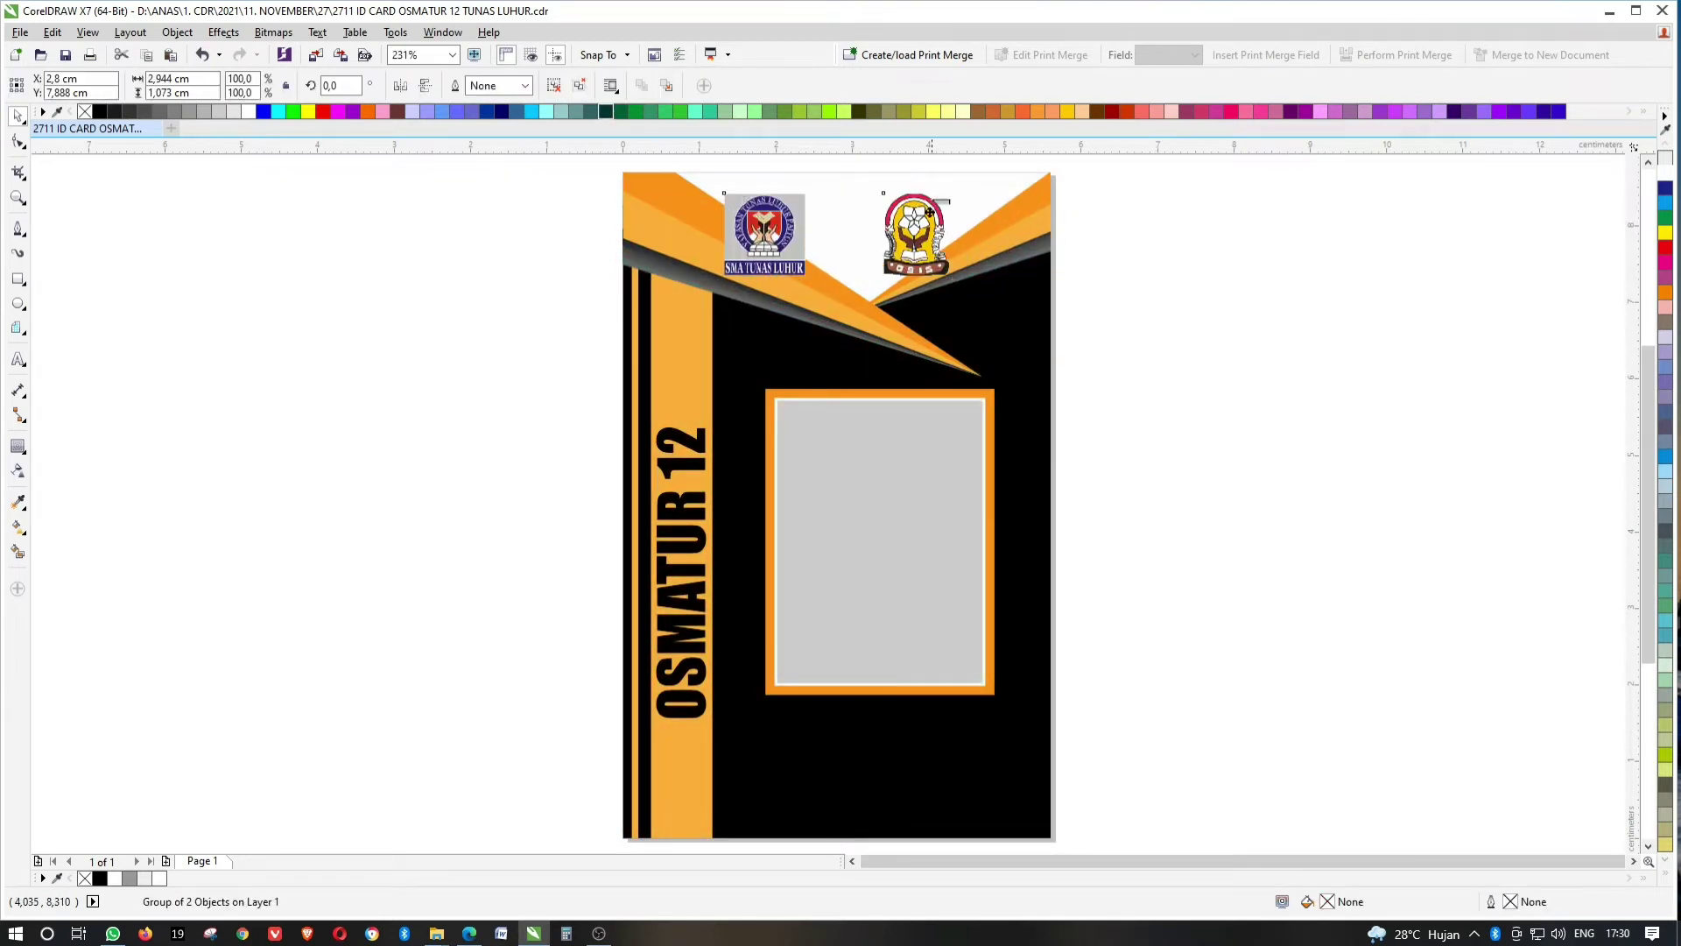
{"action": "left_click_drag", "start_coordinate": [930, 212], "coordinate": [930, 248]}
{"action": "left_click", "coordinate": [1173, 245]}
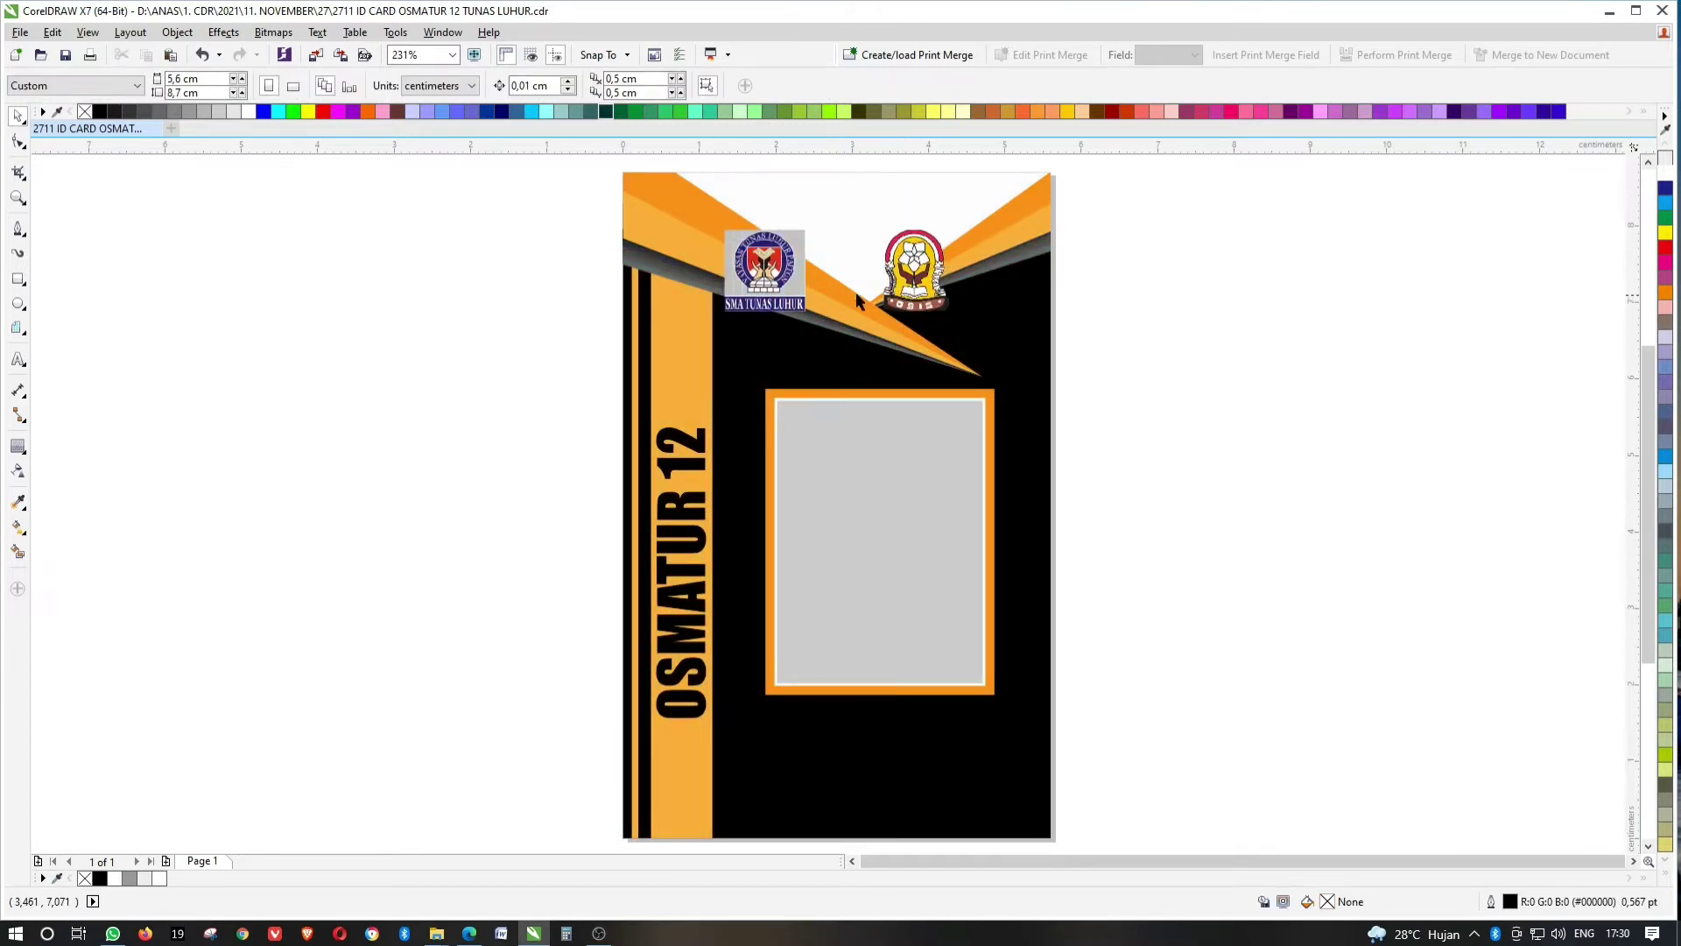
Lower the logo group and shift the OSIS logo and the pair slightly left.
{"action": "left_click", "coordinate": [782, 289]}
{"action": "left_click_drag", "start_coordinate": [955, 224], "coordinate": [952, 274]}
{"action": "left_click", "coordinate": [1128, 240]}
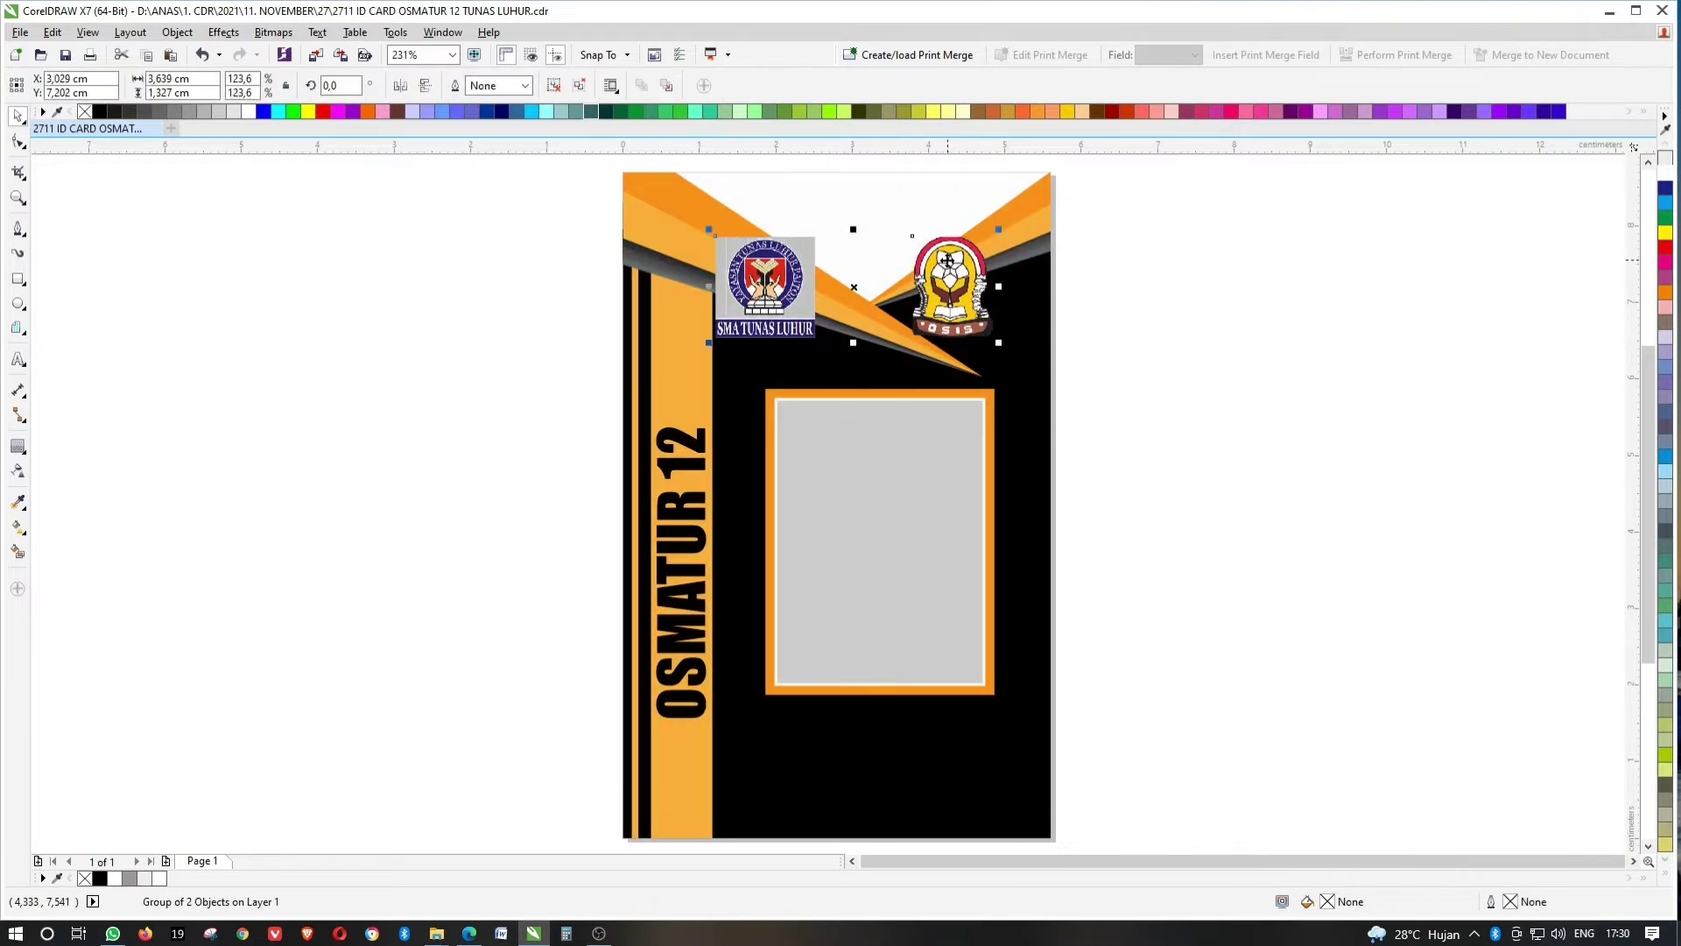
{"action": "left_click", "coordinate": [959, 280], "text": "ctrl"}
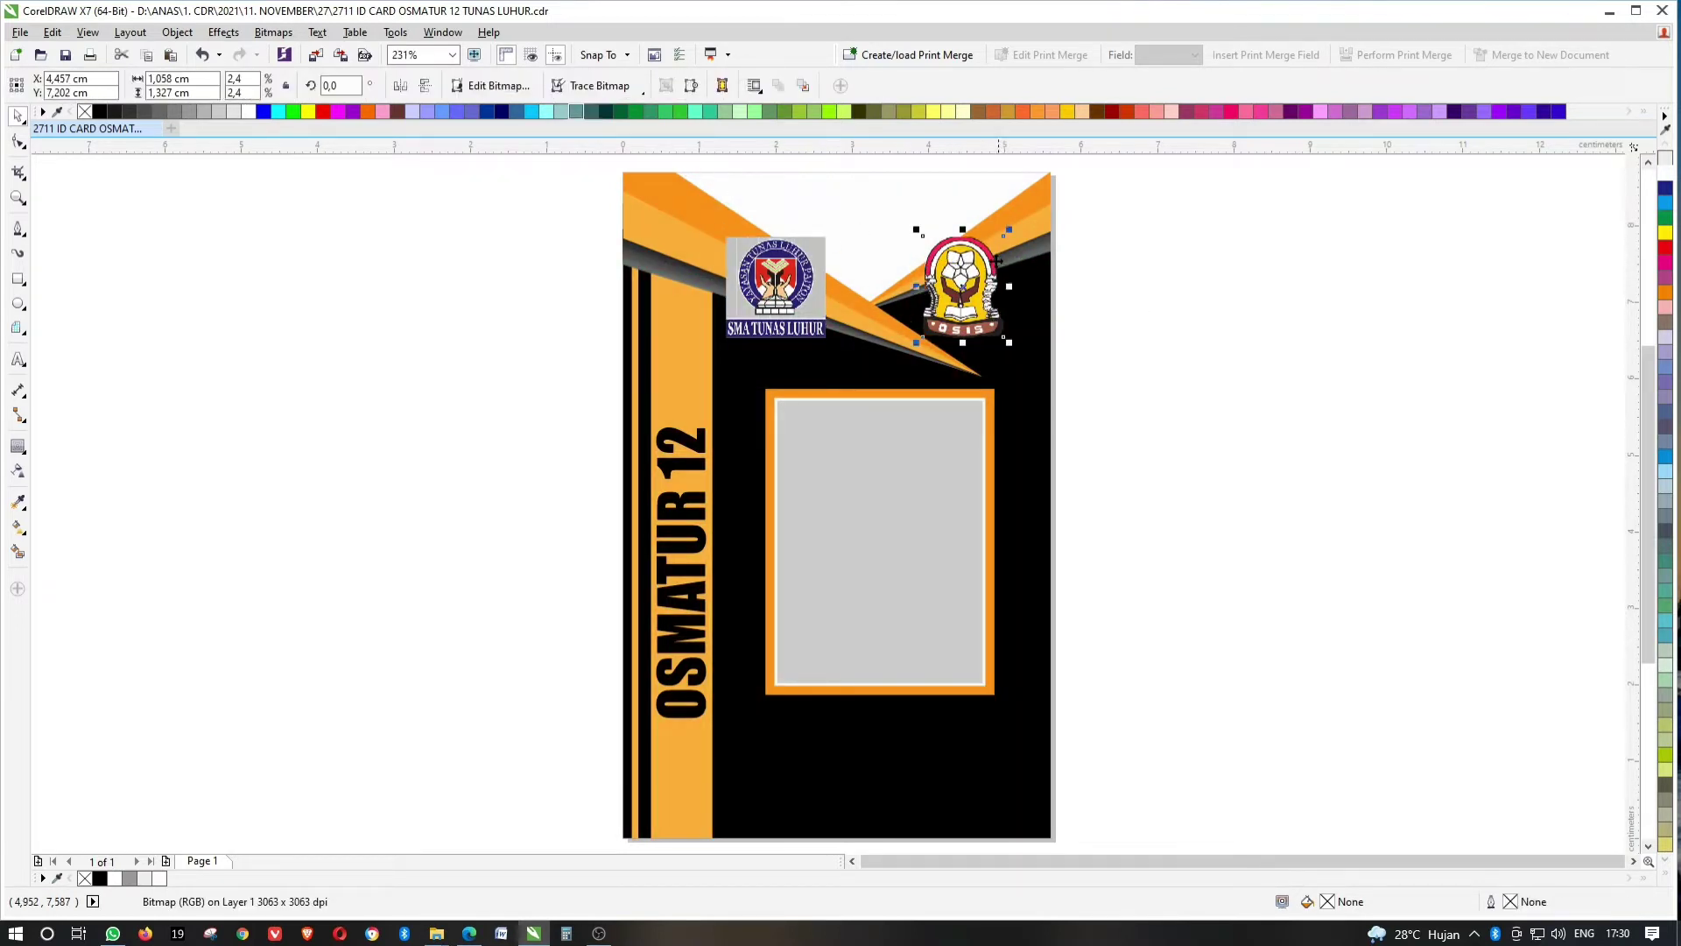
{"action": "left_click_drag", "start_coordinate": [959, 280], "coordinate": [945, 280]}
{"action": "left_click", "coordinate": [821, 272], "text": "shift"}
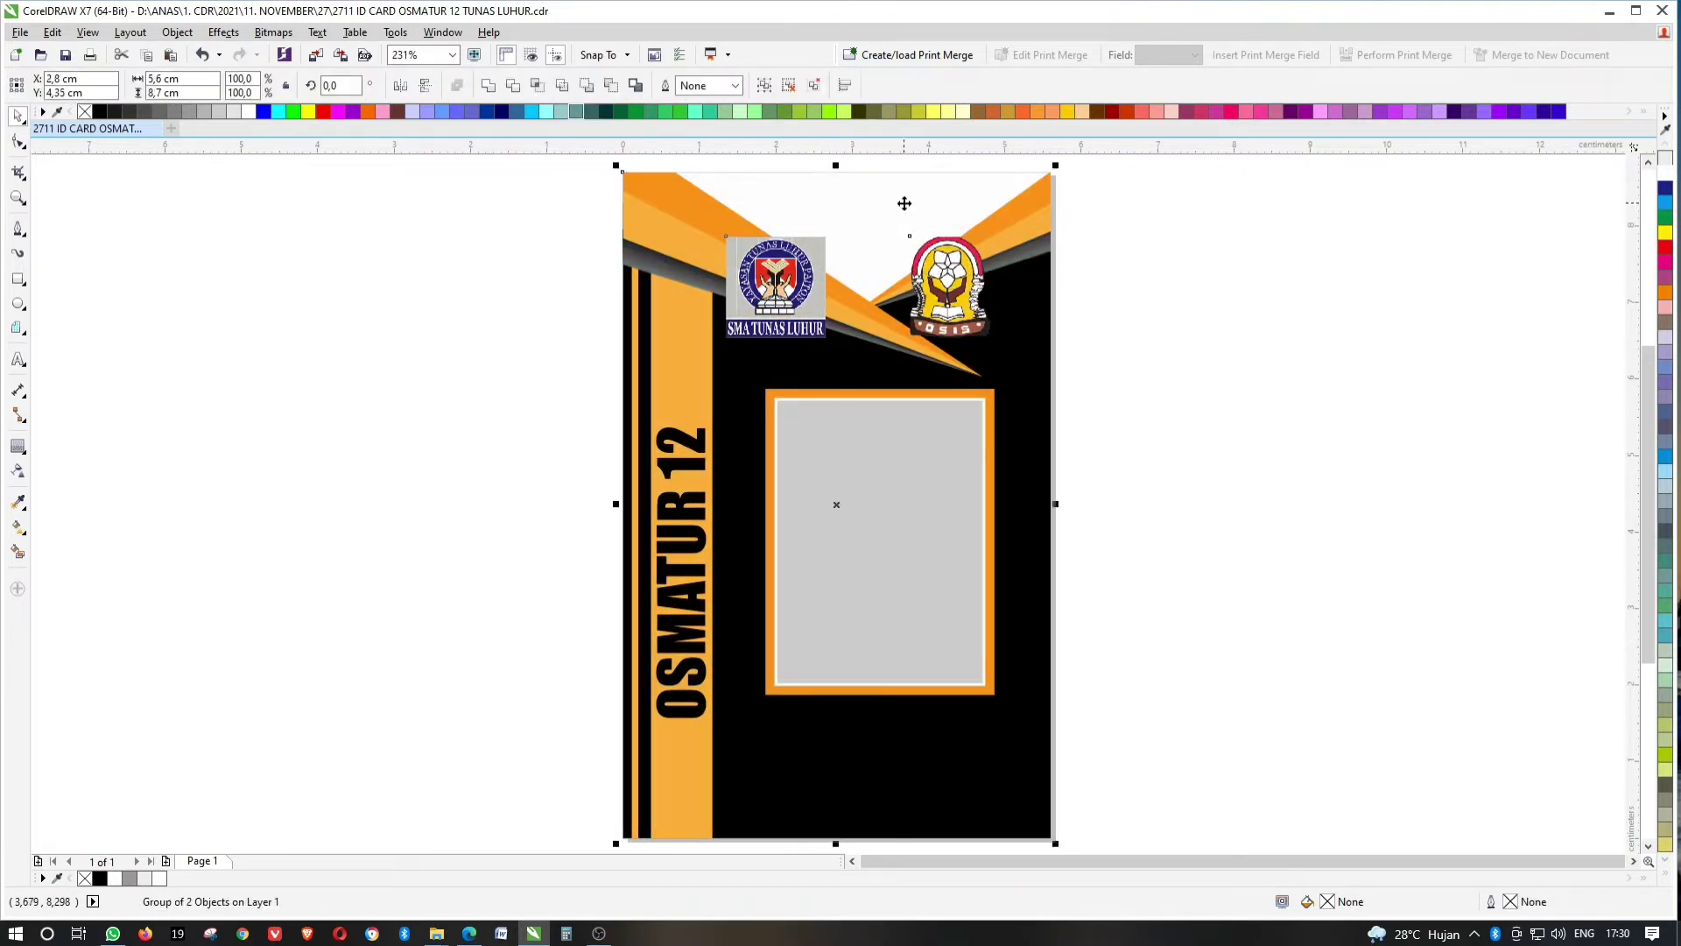
{"action": "key", "text": "Left"}
{"action": "left_click", "coordinate": [1217, 245]}
Undo the extra moves, regroup the logos and scale the pair to 85.5%.
{"action": "left_click", "coordinate": [933, 278]}
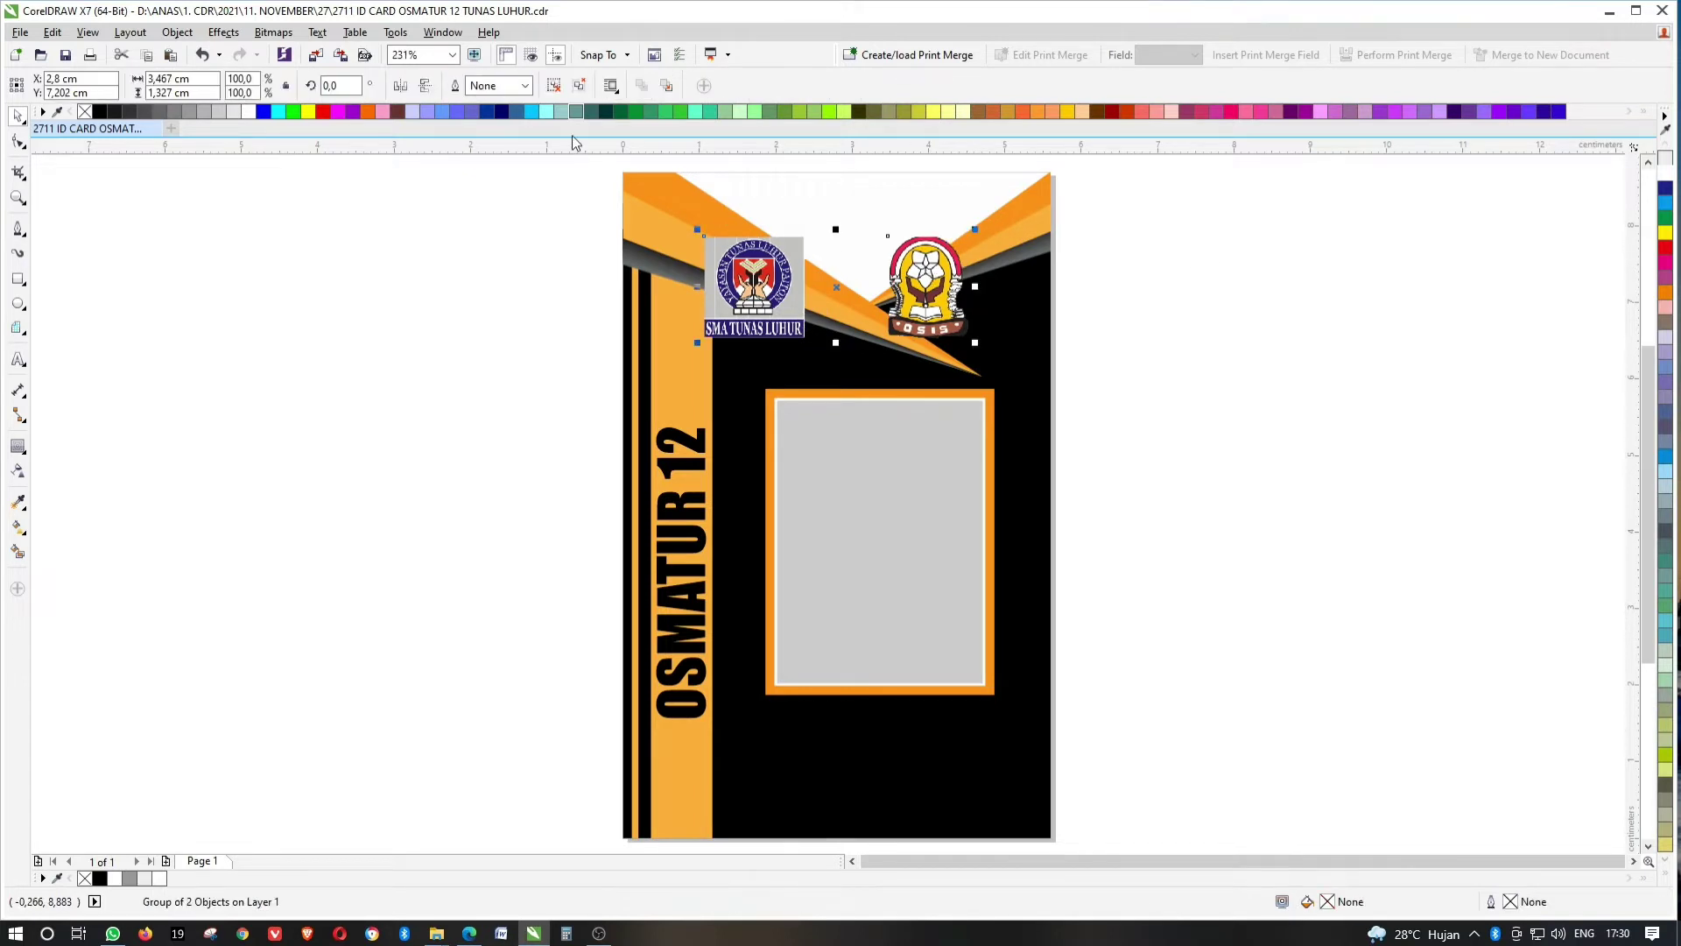
{"action": "left_click_drag", "start_coordinate": [779, 300], "coordinate": [826, 288]}
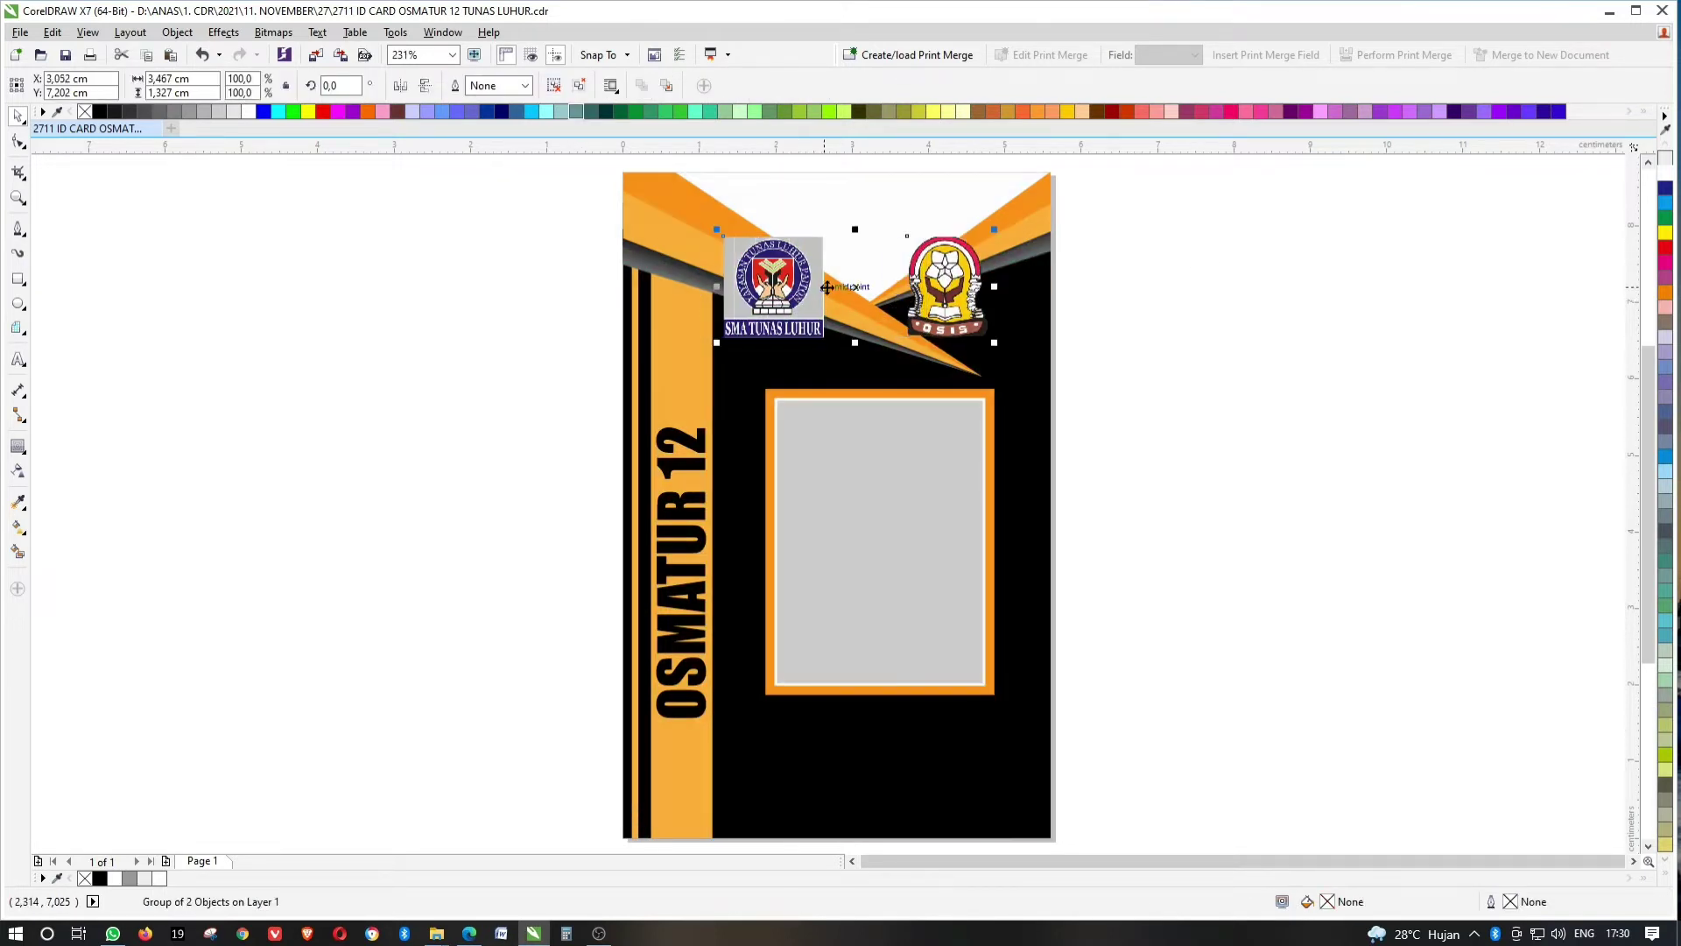
{"action": "left_click_drag", "start_coordinate": [957, 278], "coordinate": [977, 272]}
{"action": "key", "text": "ctrl+z"}
{"action": "key", "text": "ctrl+z"}
{"action": "key", "text": "ctrl+z"}
{"action": "key", "text": "ctrl+z"}
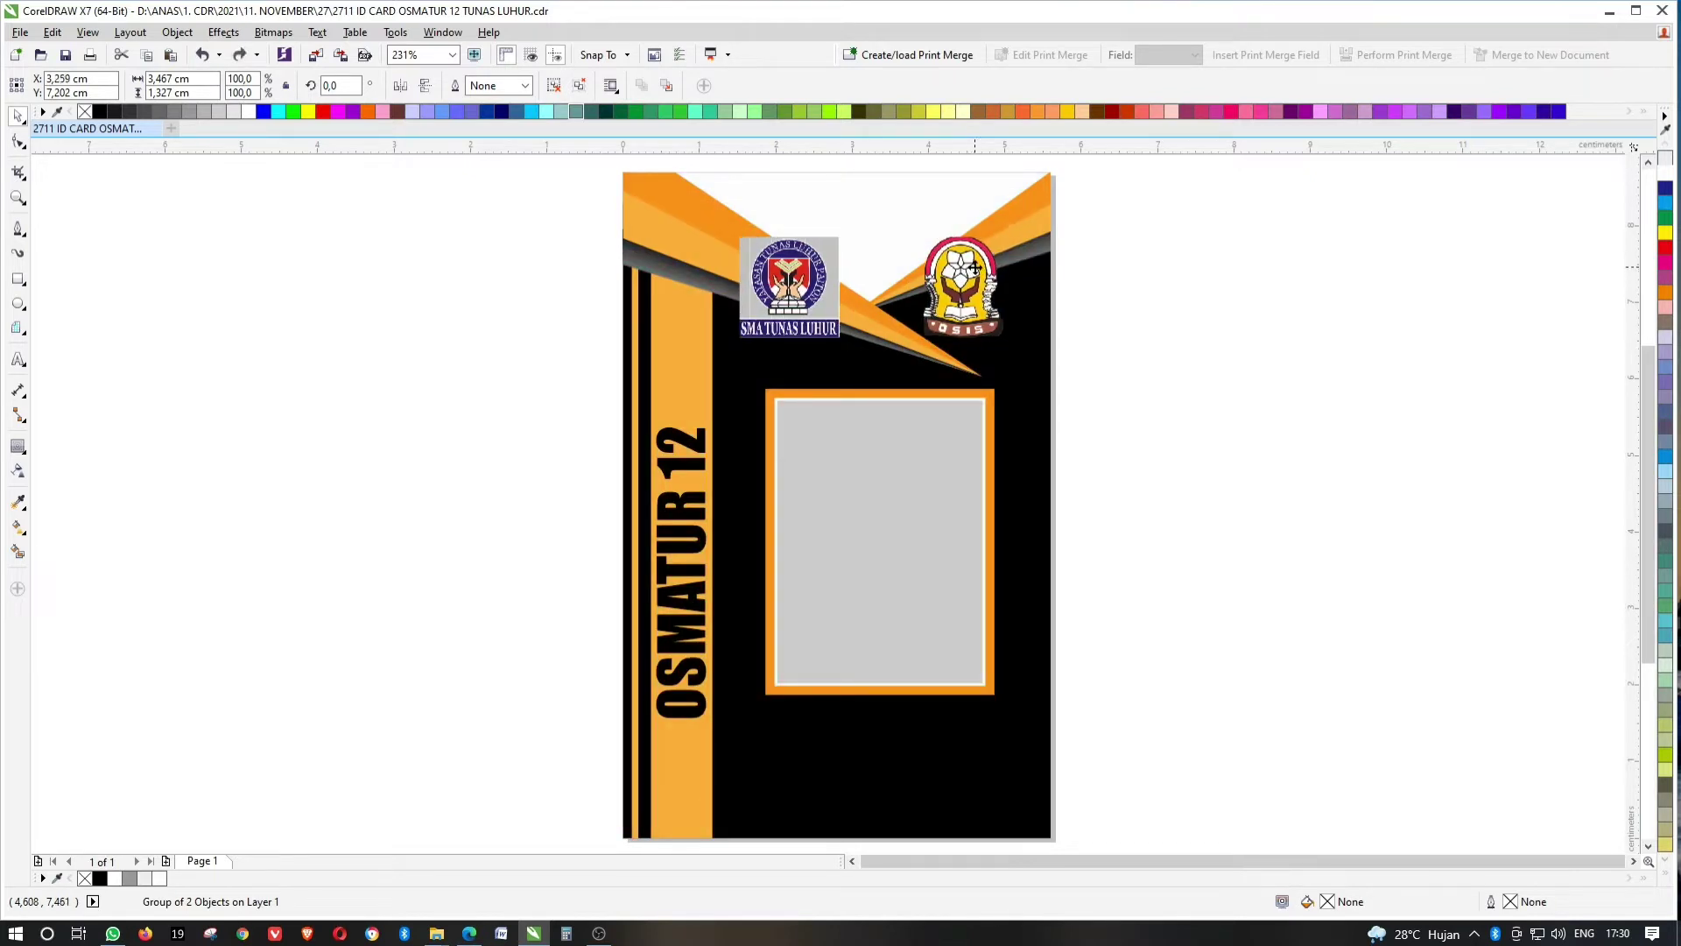
{"action": "key", "text": "ctrl+g"}
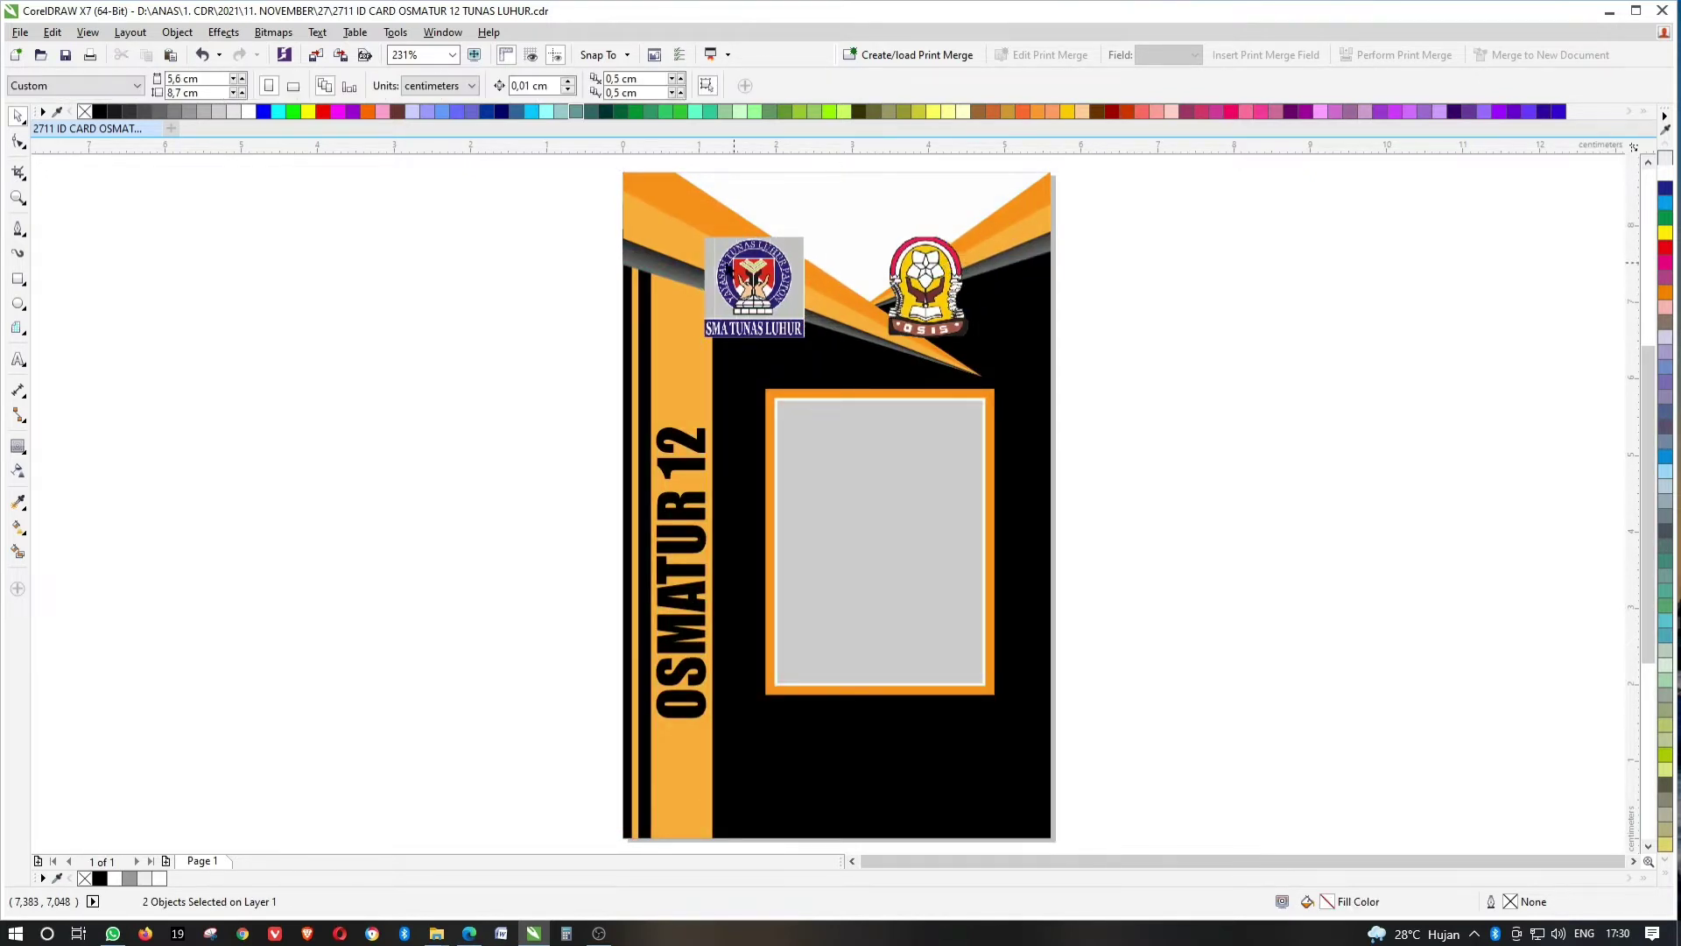
{"action": "left_click_drag", "start_coordinate": [697, 343], "coordinate": [717, 336]}
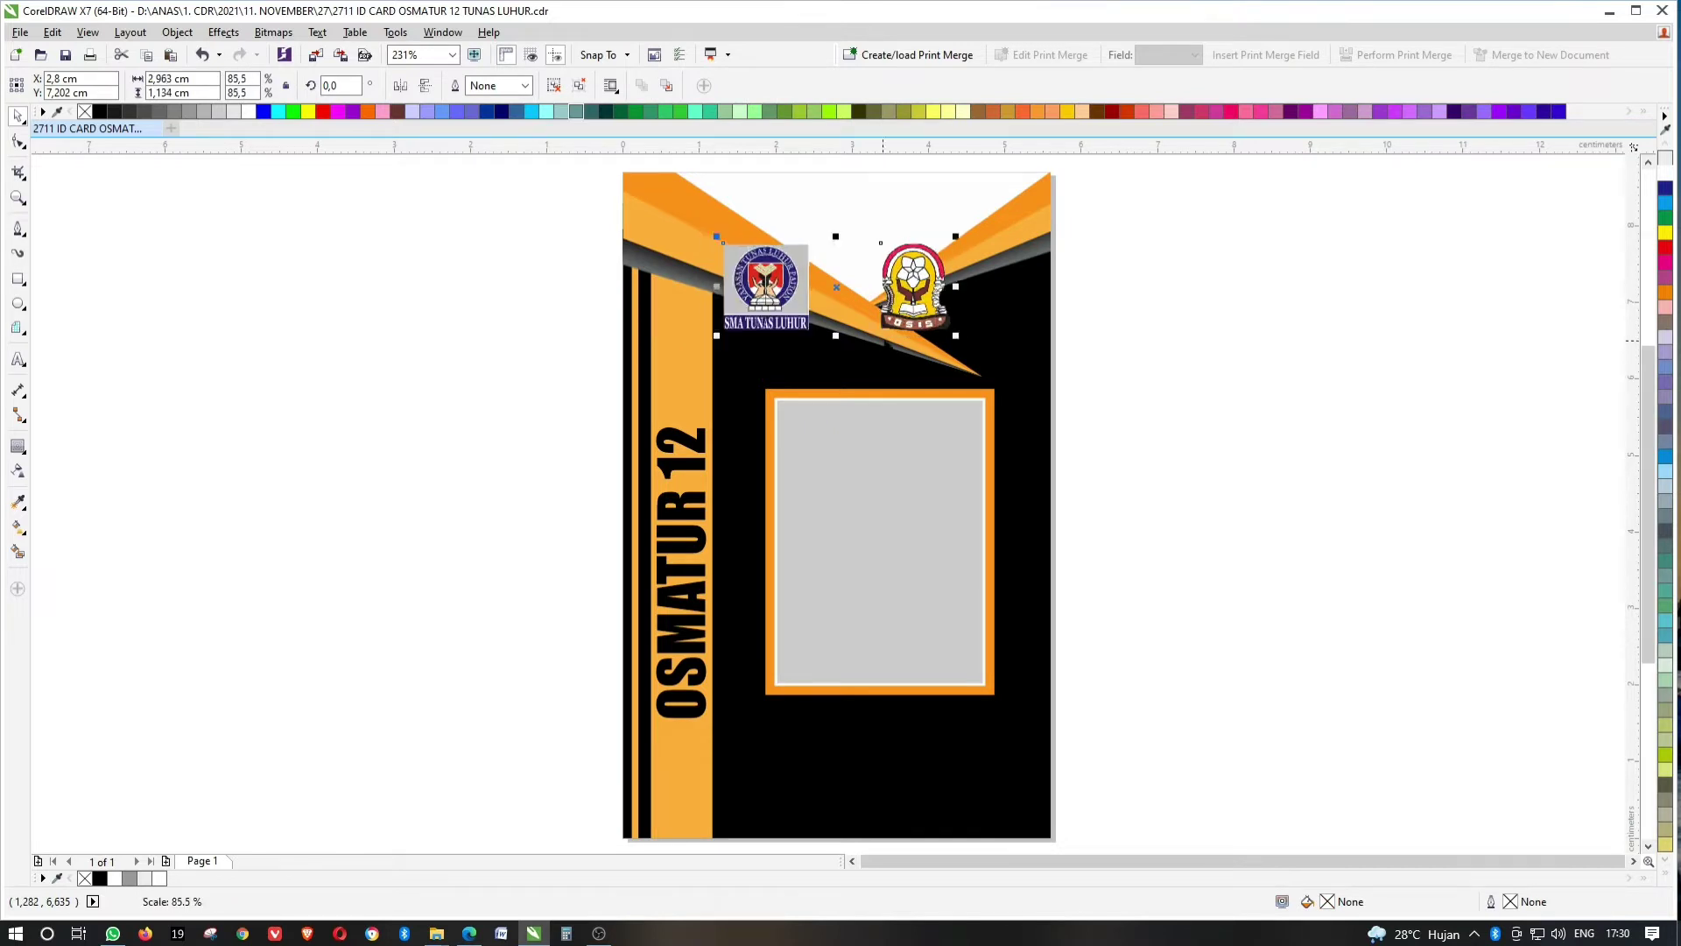
{"action": "left_click", "coordinate": [1191, 302]}
{"action": "scroll", "coordinate": [941, 298], "scroll_direction": "down", "scroll_amount": 2}
Inside the card's PowerClip, add a rectangle covering the whole card and fill it black.
{"action": "scroll", "coordinate": [938, 223], "scroll_direction": "up", "scroll_amount": 3}
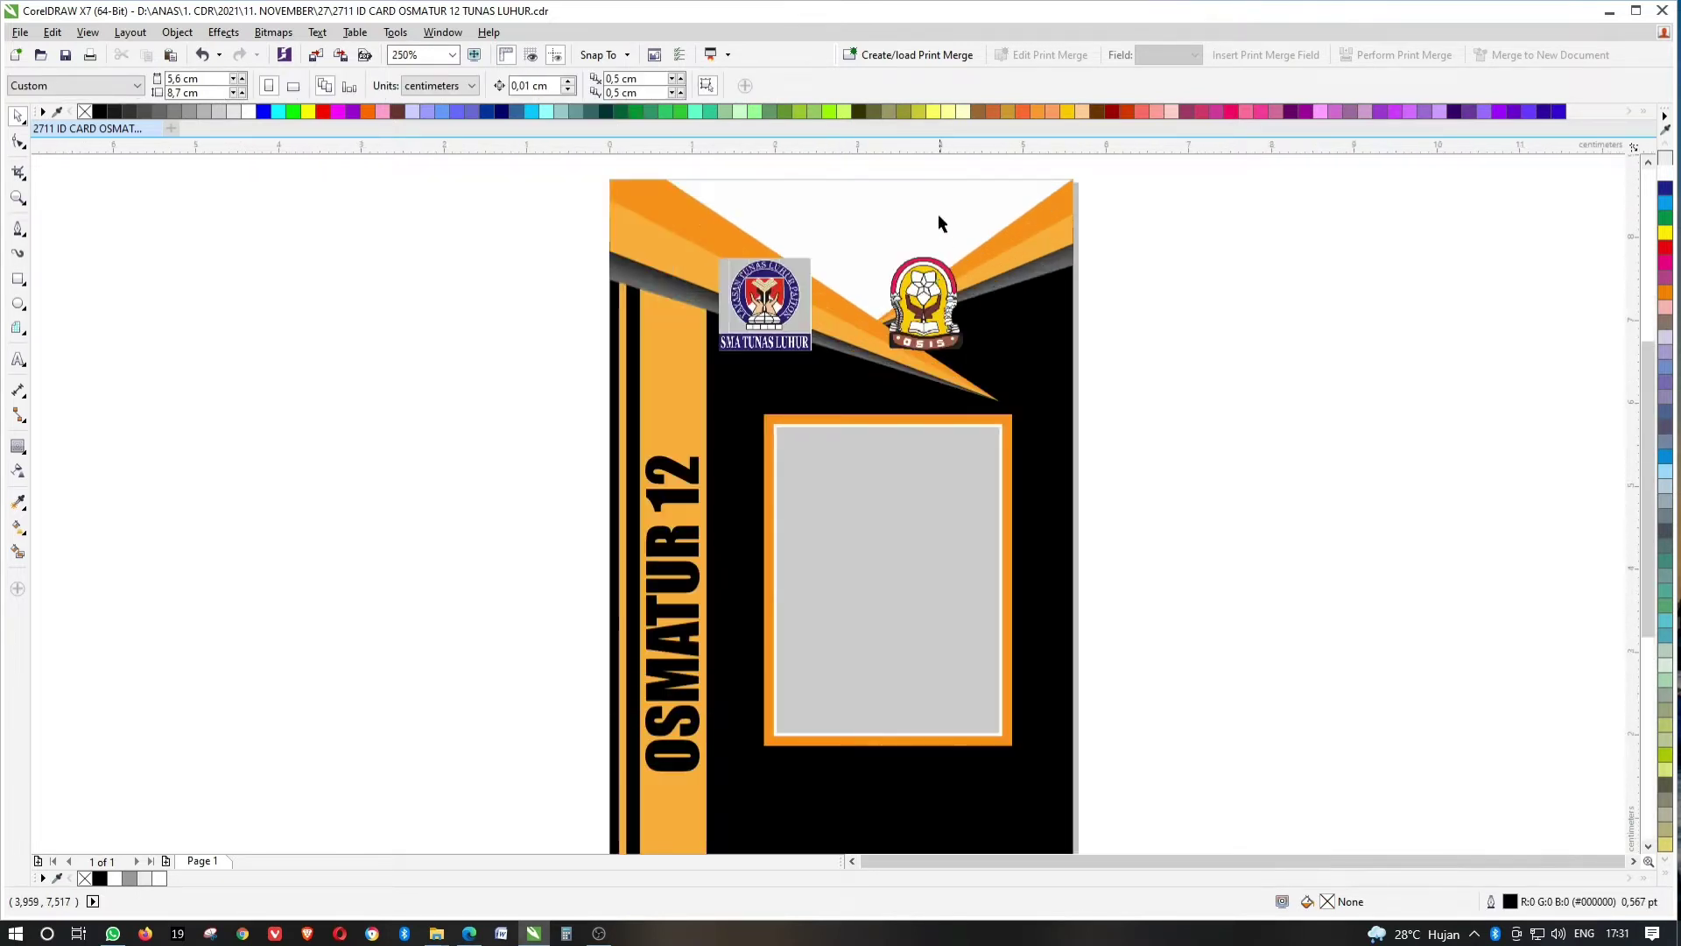
{"action": "left_click", "coordinate": [939, 211]}
{"action": "double_click", "coordinate": [918, 230]}
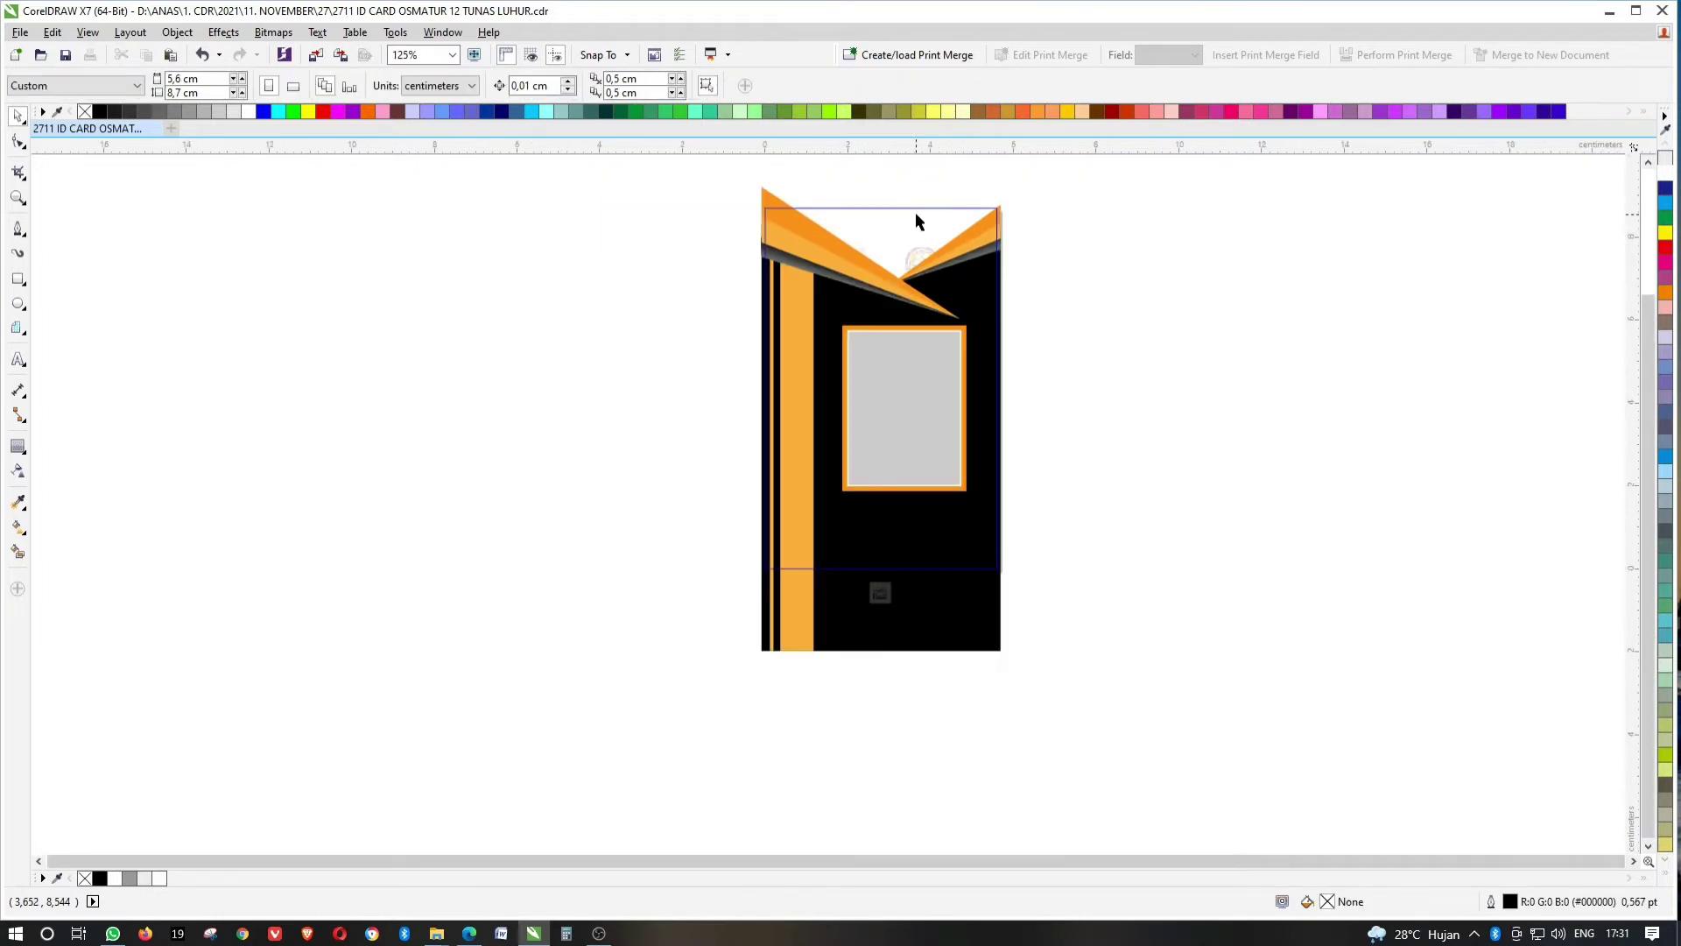
{"action": "double_click", "coordinate": [17, 279]}
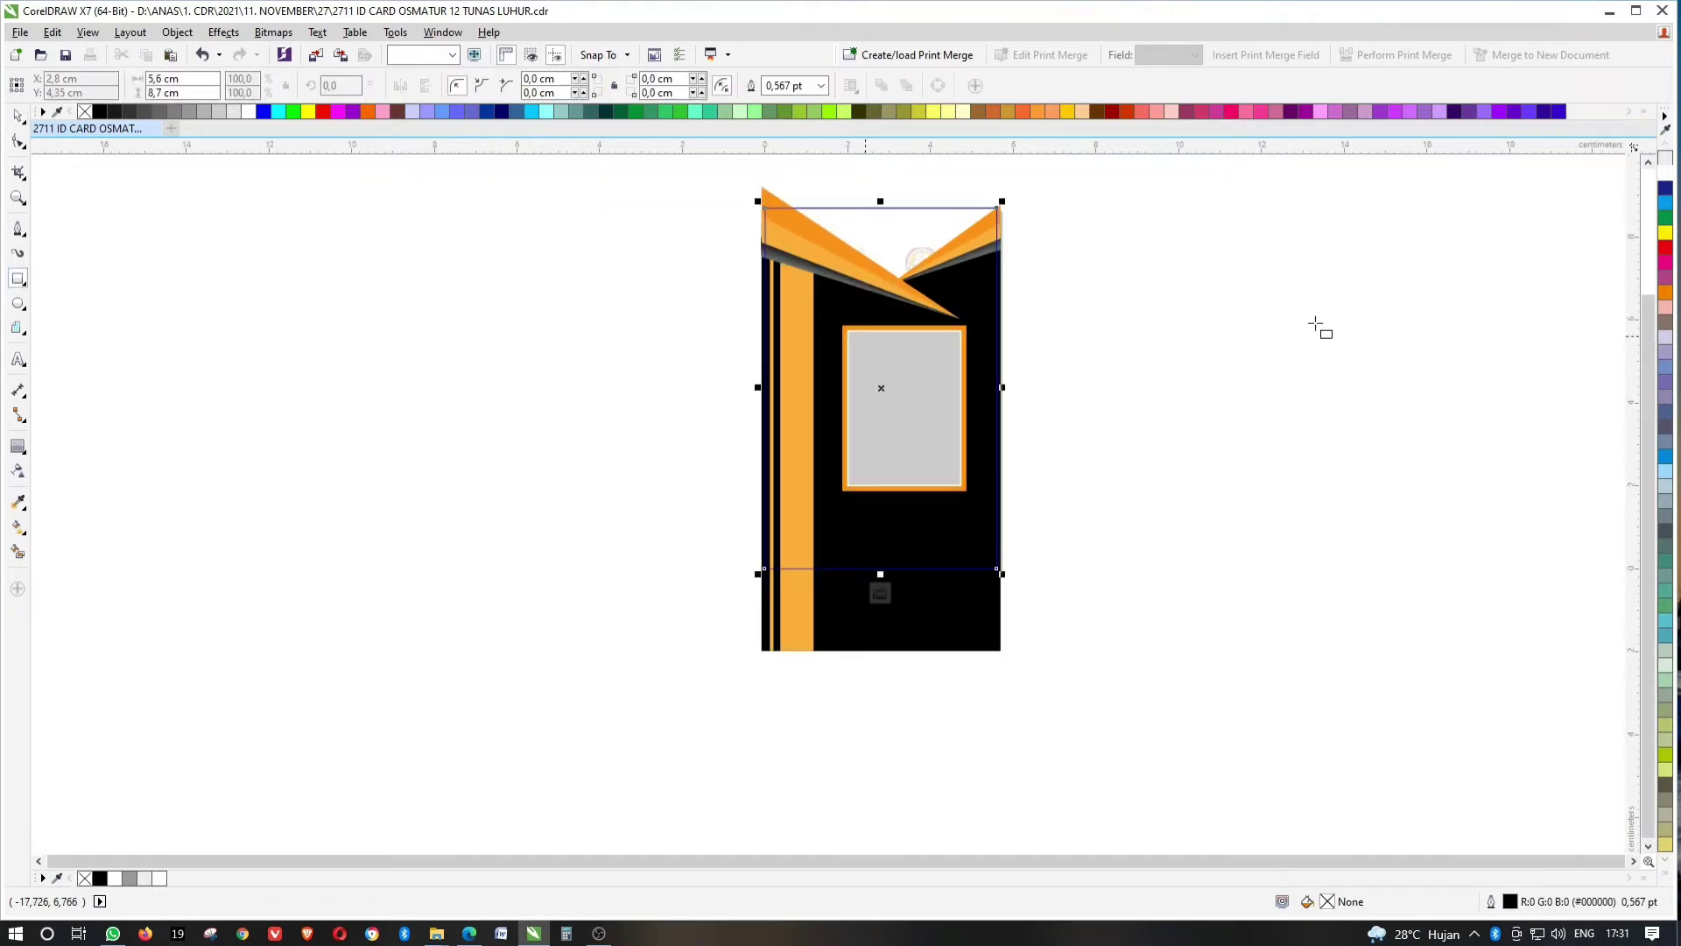
{"action": "left_click", "coordinate": [1665, 650]}
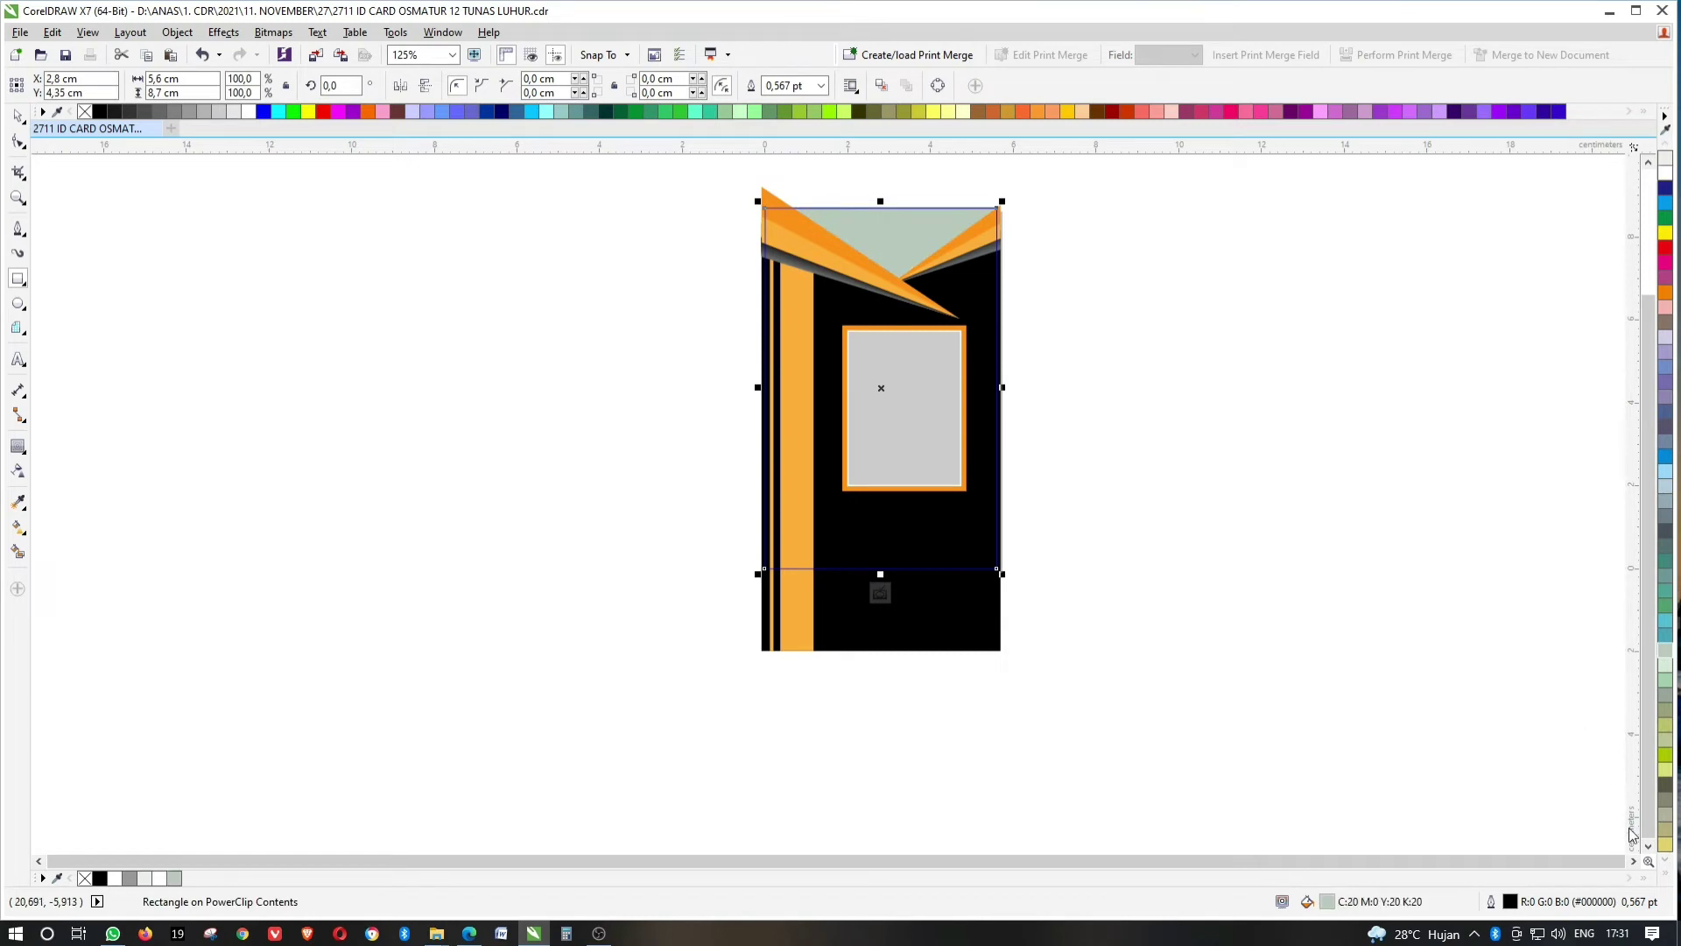
{"action": "left_click", "coordinate": [1667, 872]}
{"action": "left_click", "coordinate": [1650, 179]}
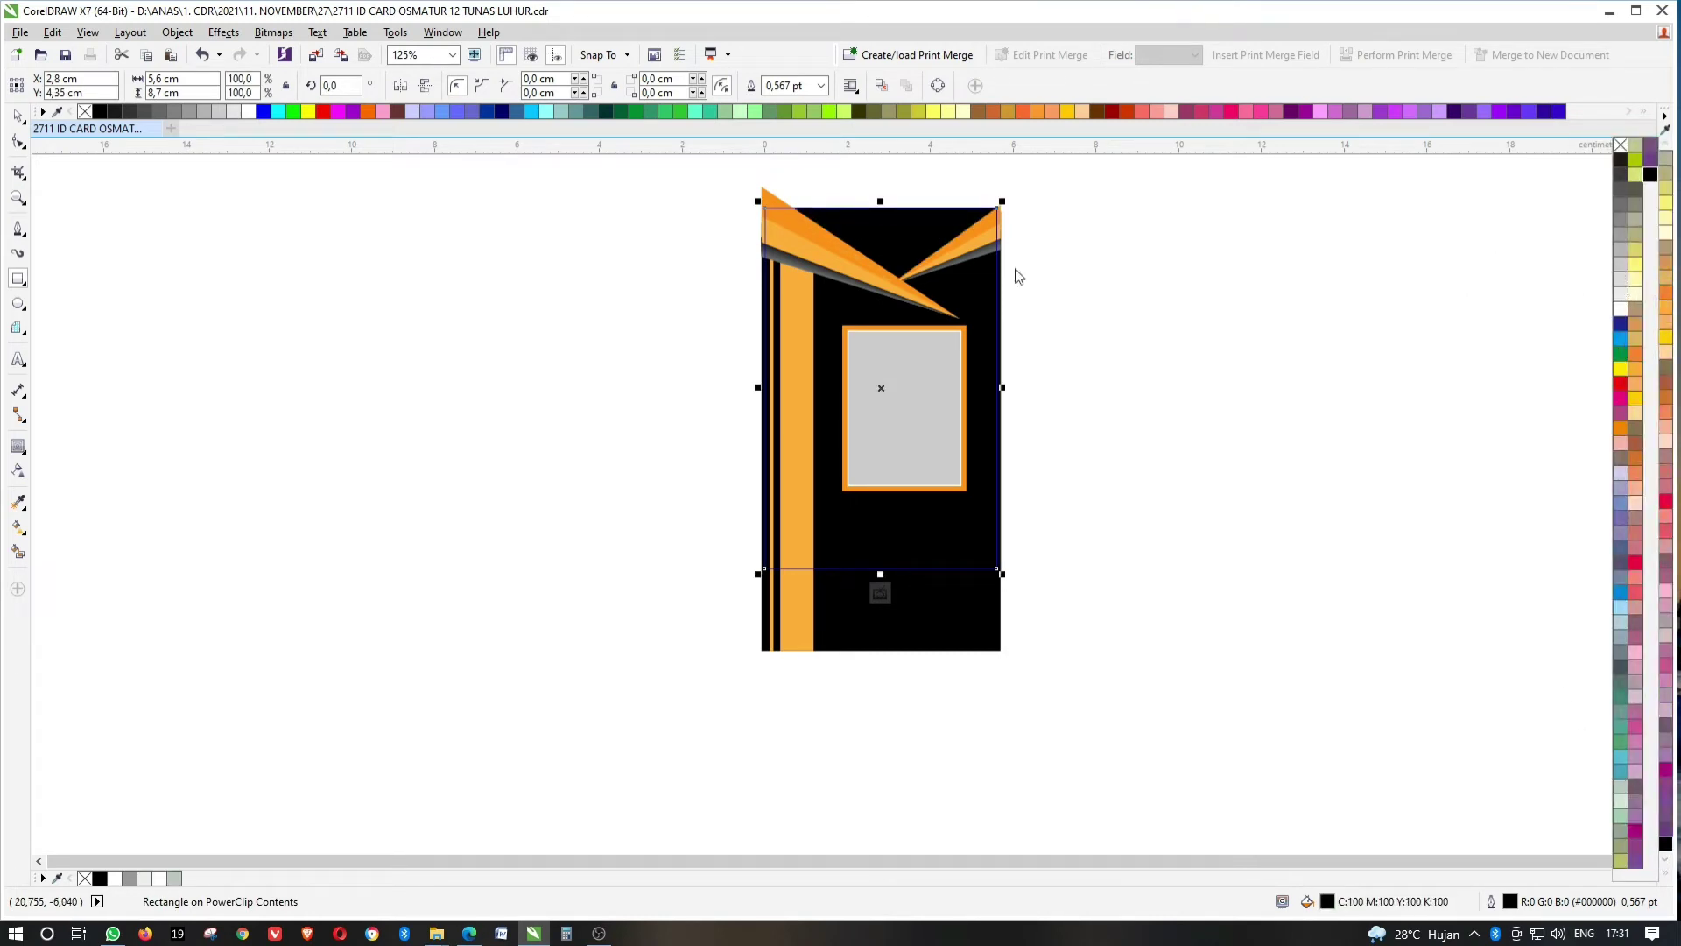
{"action": "key", "text": "Escape"}
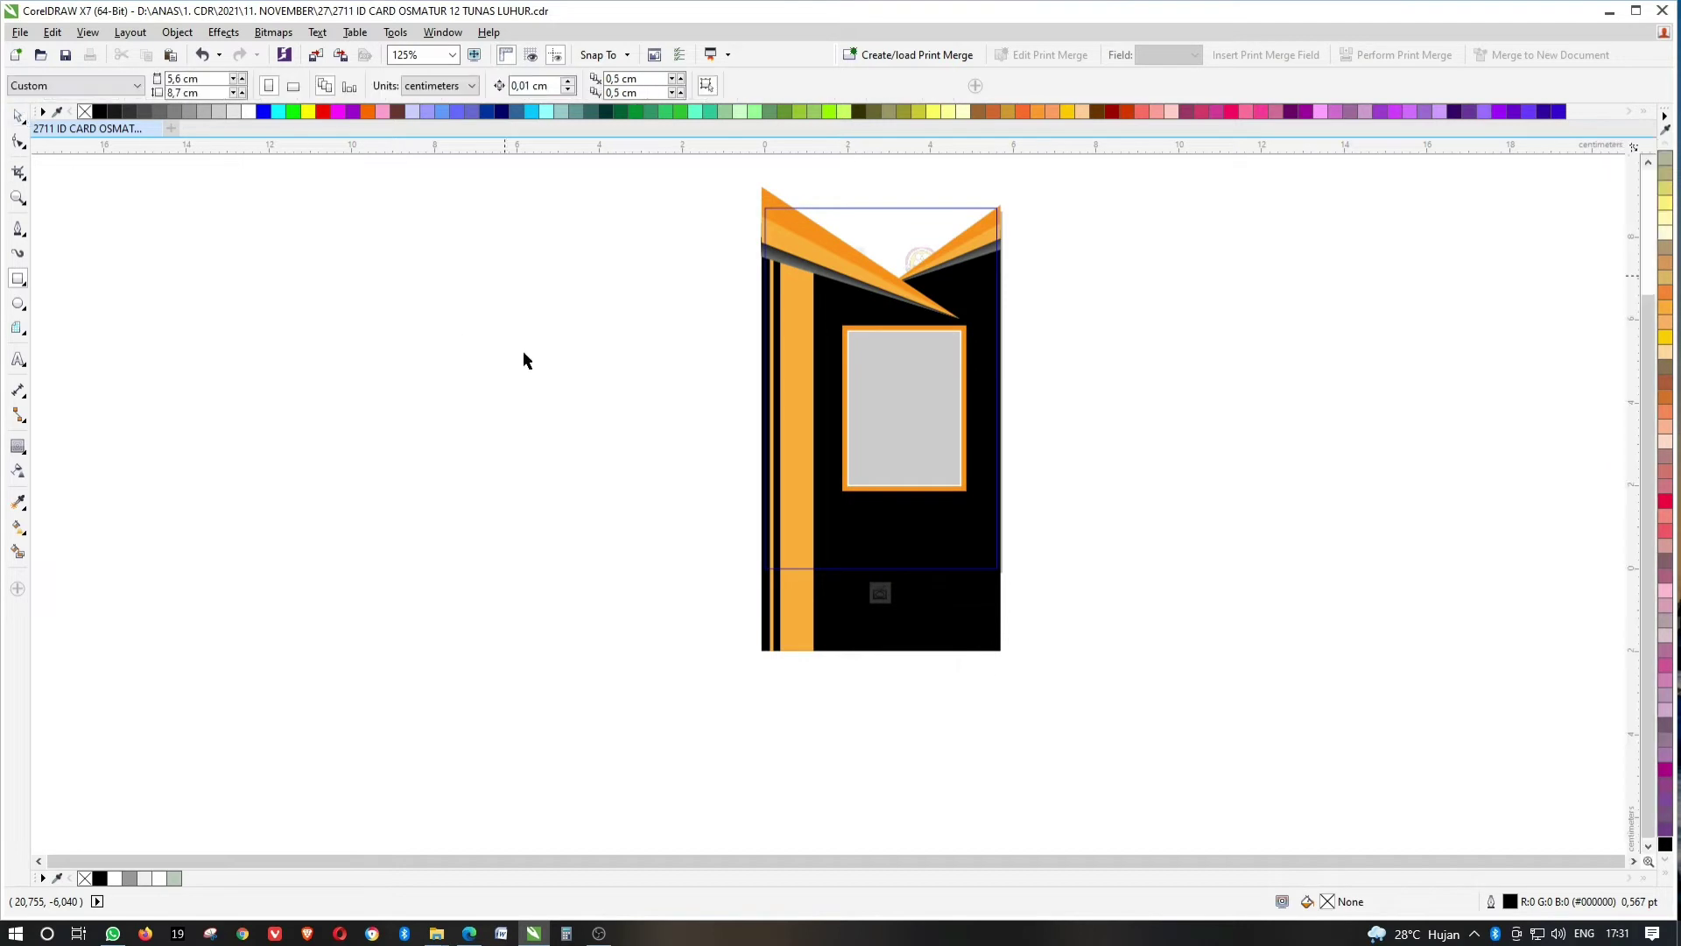
{"action": "left_click", "coordinate": [880, 592]}
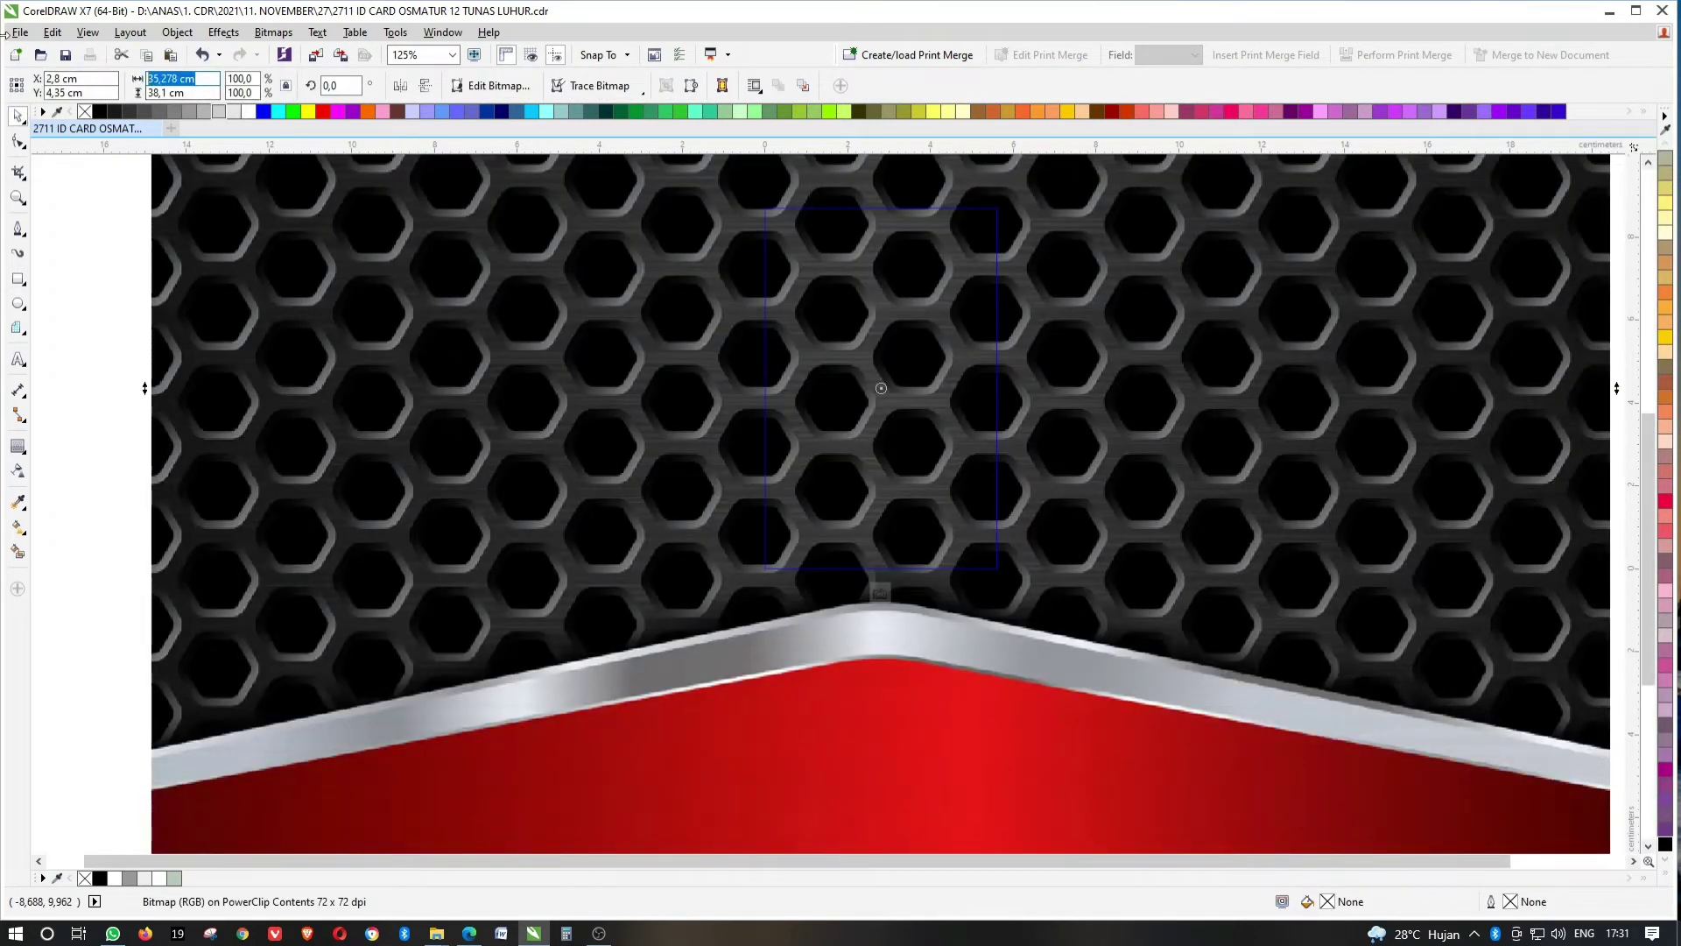
Scale the hexagon texture to 17%, move it to the card's top and send it to back.
{"action": "key", "text": "ctrl+z"}
{"action": "left_click_drag", "start_coordinate": [930, 389], "coordinate": [932, 229]}
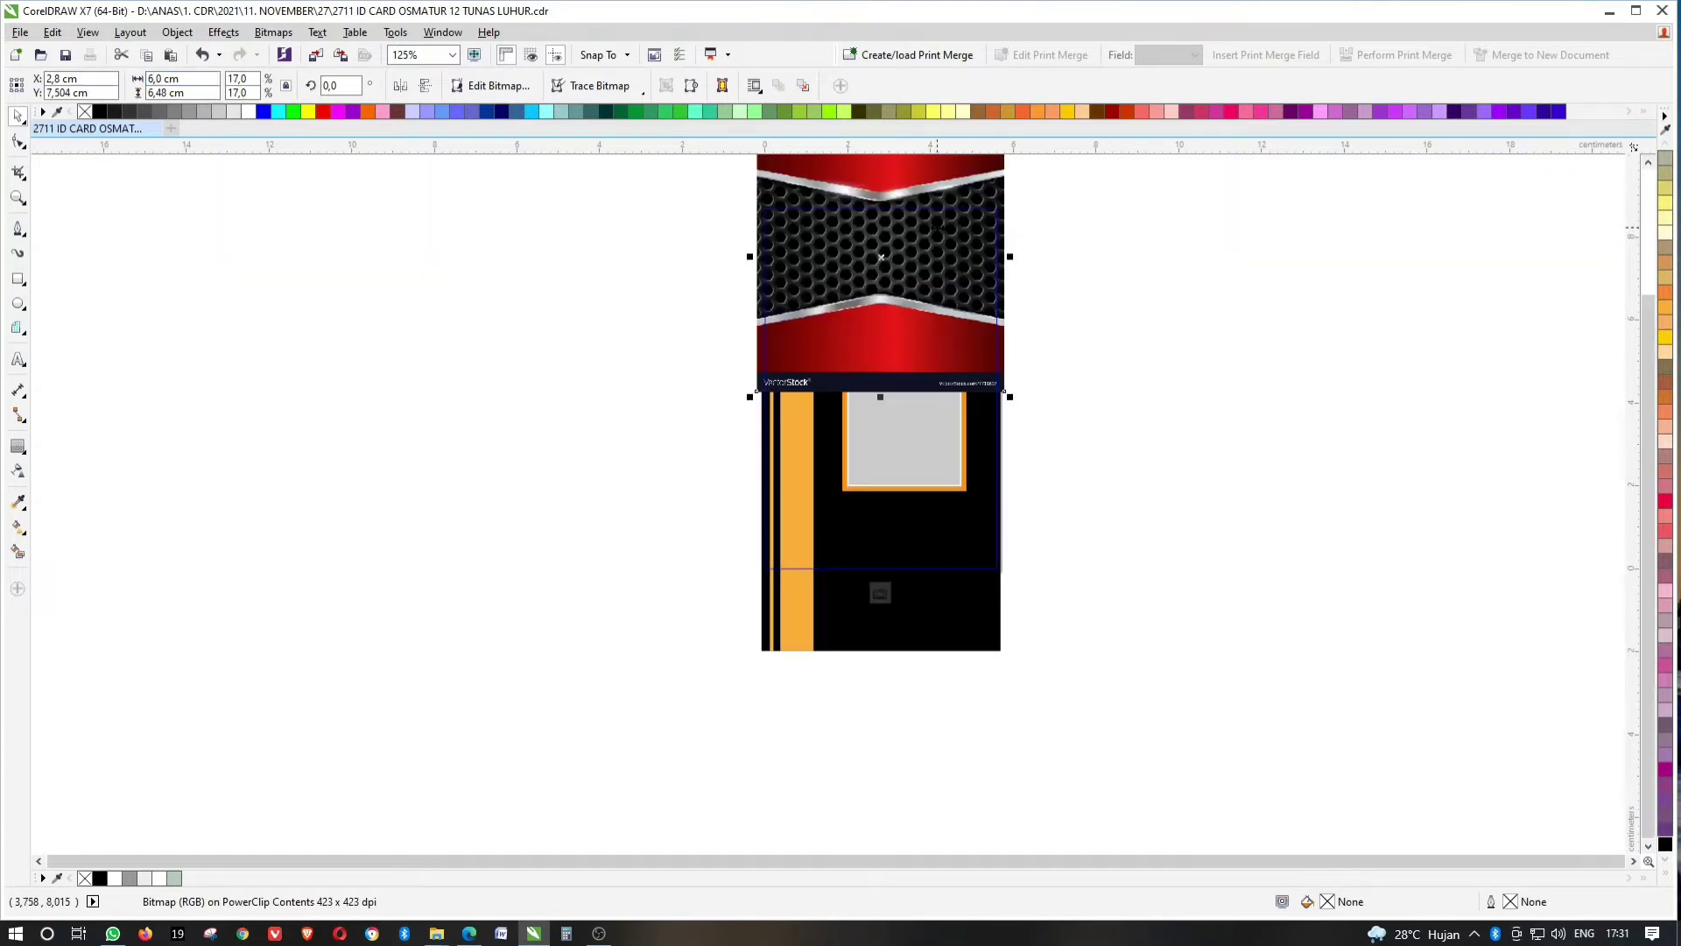
{"action": "key", "text": "shift+Page_Down"}
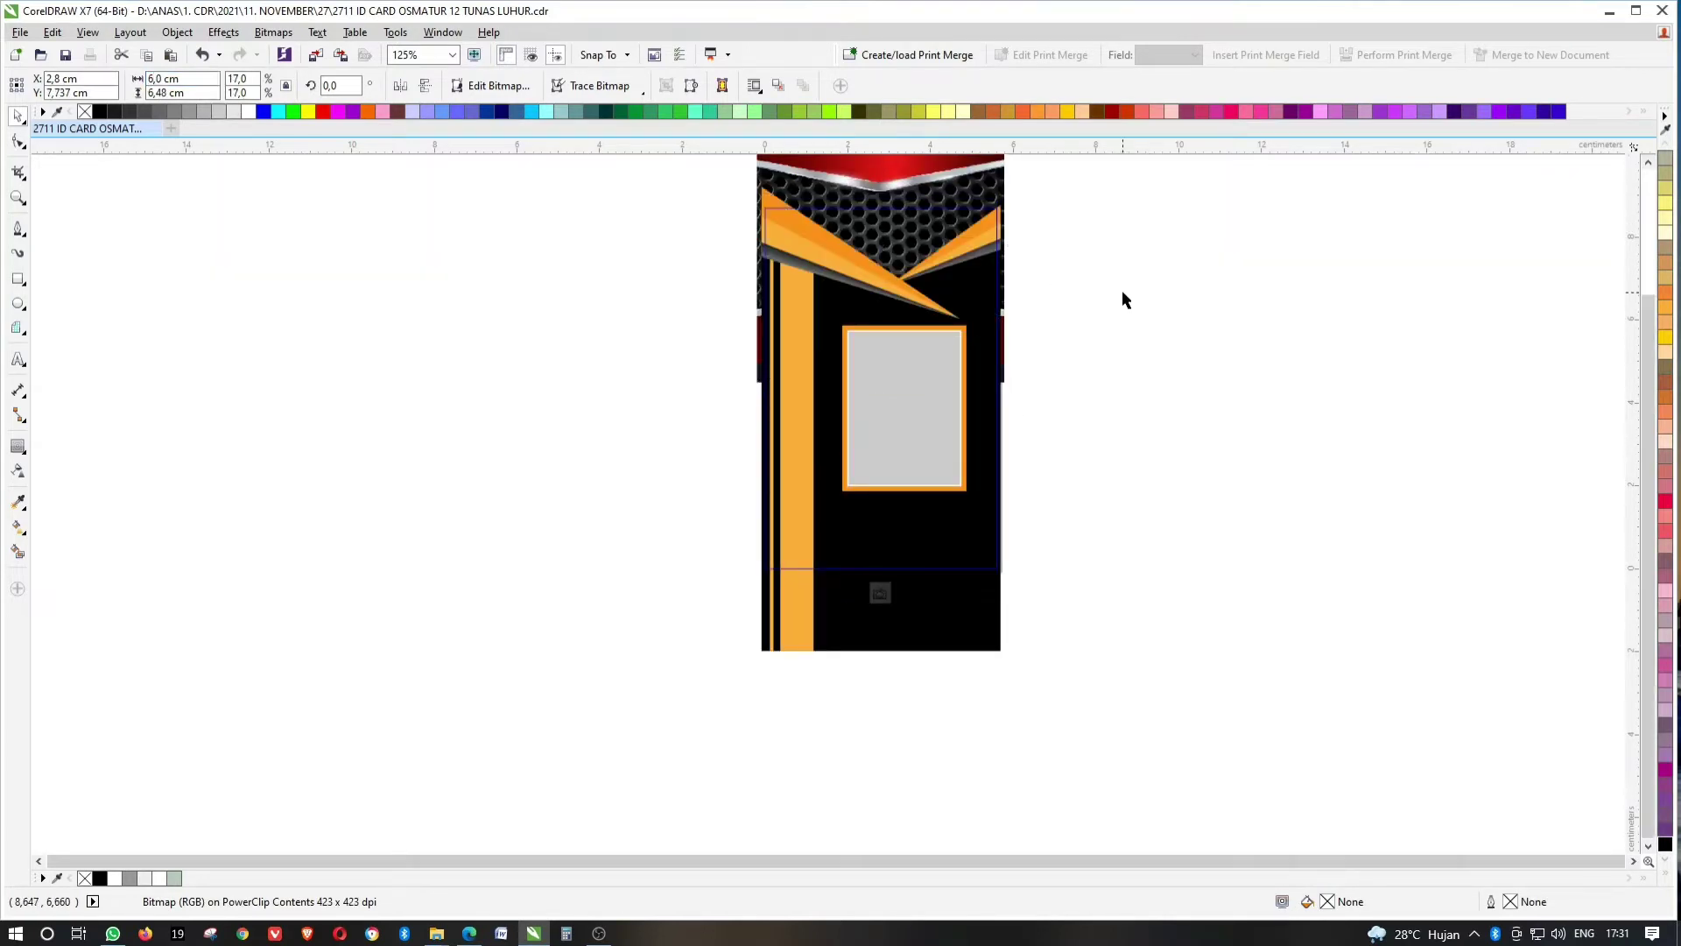
{"action": "left_click", "coordinate": [1122, 294]}
{"action": "key", "text": "shift+F2"}
{"action": "left_click_drag", "start_coordinate": [1138, 212], "coordinate": [571, 356]}
Select the two-logo group on the card, then clear the selection.
{"action": "key", "text": "ctrl+a"}
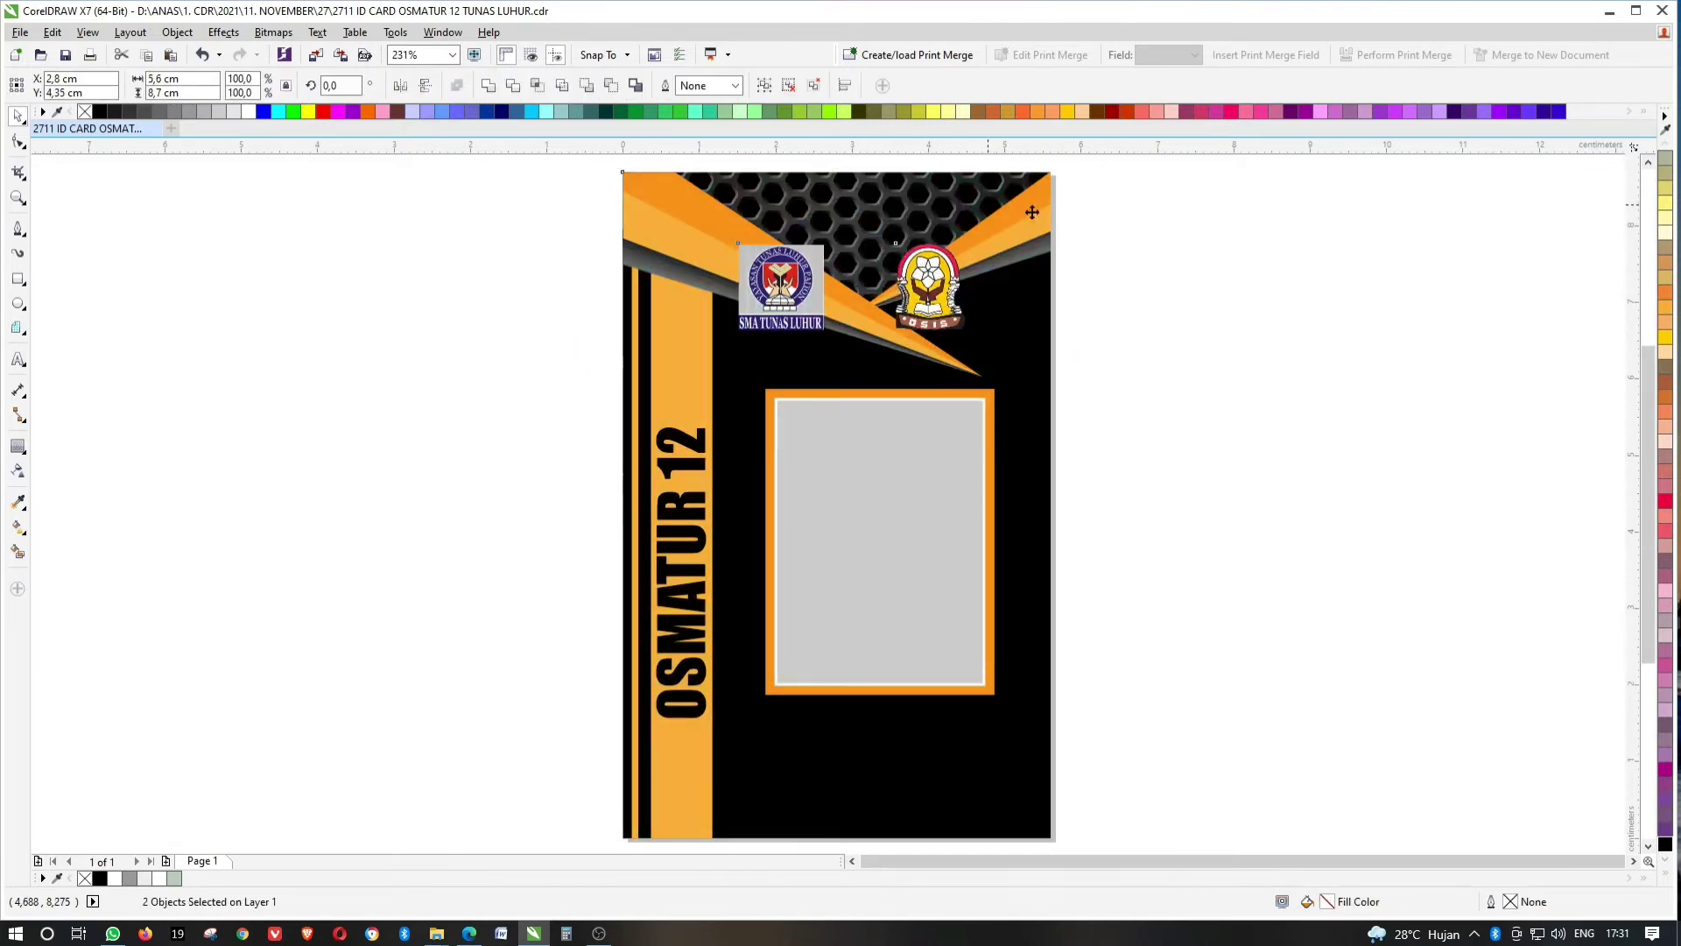
{"action": "left_click_drag", "start_coordinate": [1213, 203], "coordinate": [961, 264]}
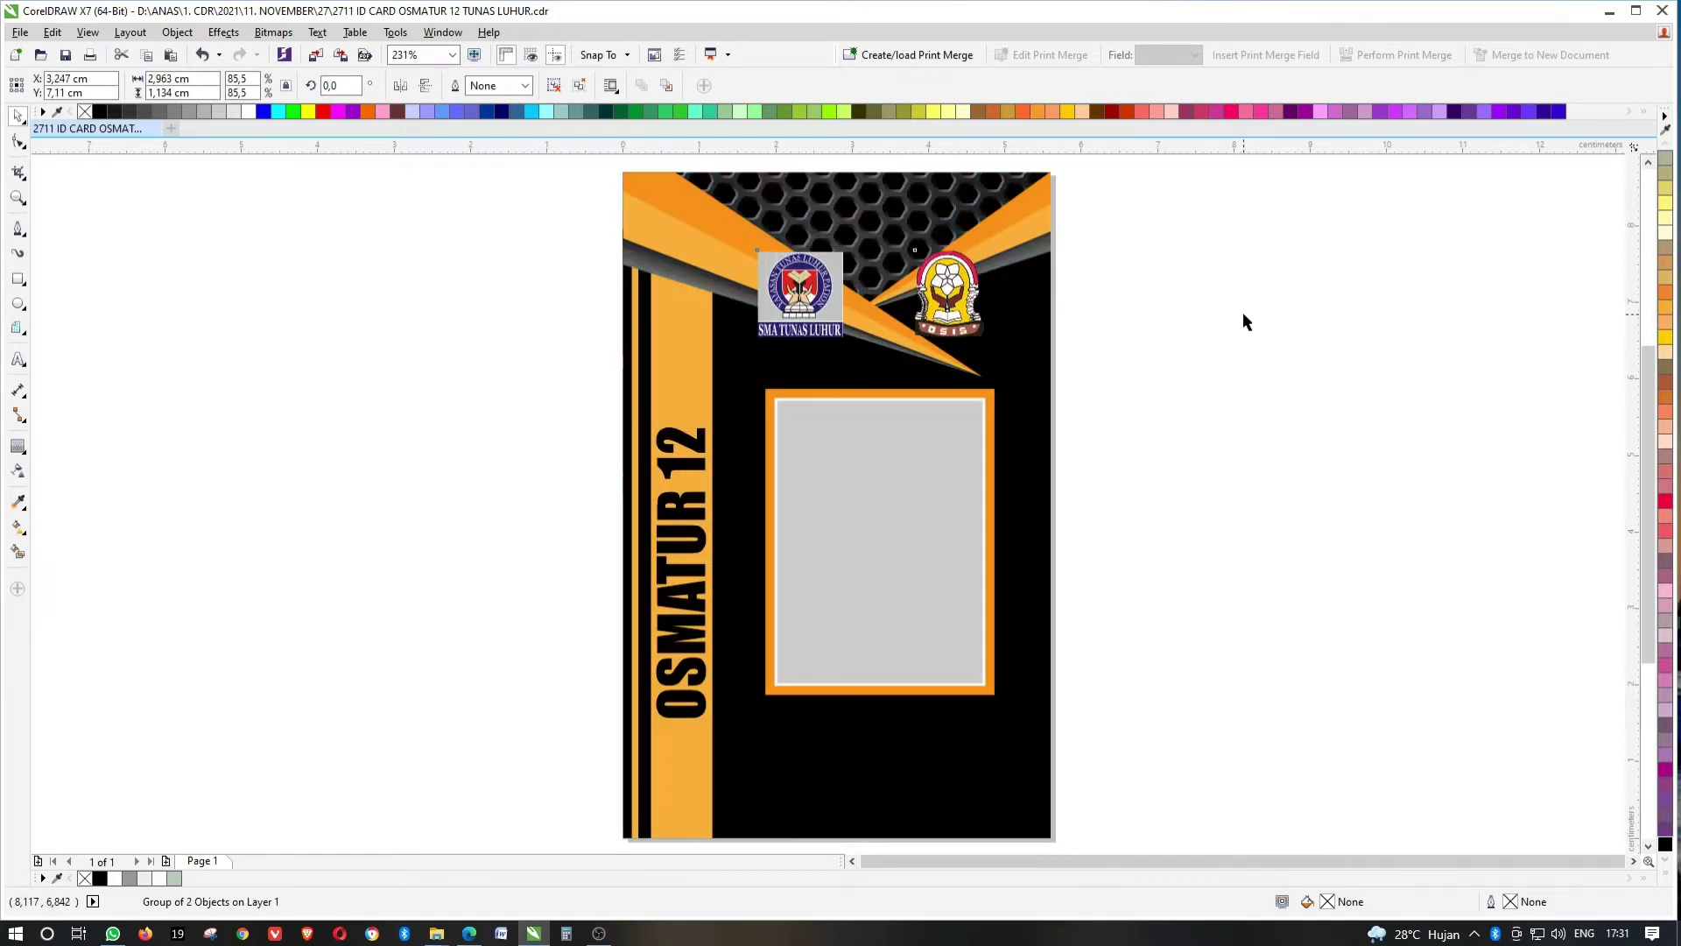
{"action": "left_click", "coordinate": [1242, 311]}
{"action": "scroll", "coordinate": [1025, 353], "scroll_direction": "down", "scroll_amount": 3}
{"action": "scroll", "coordinate": [1026, 352], "scroll_direction": "up", "scroll_amount": 3}
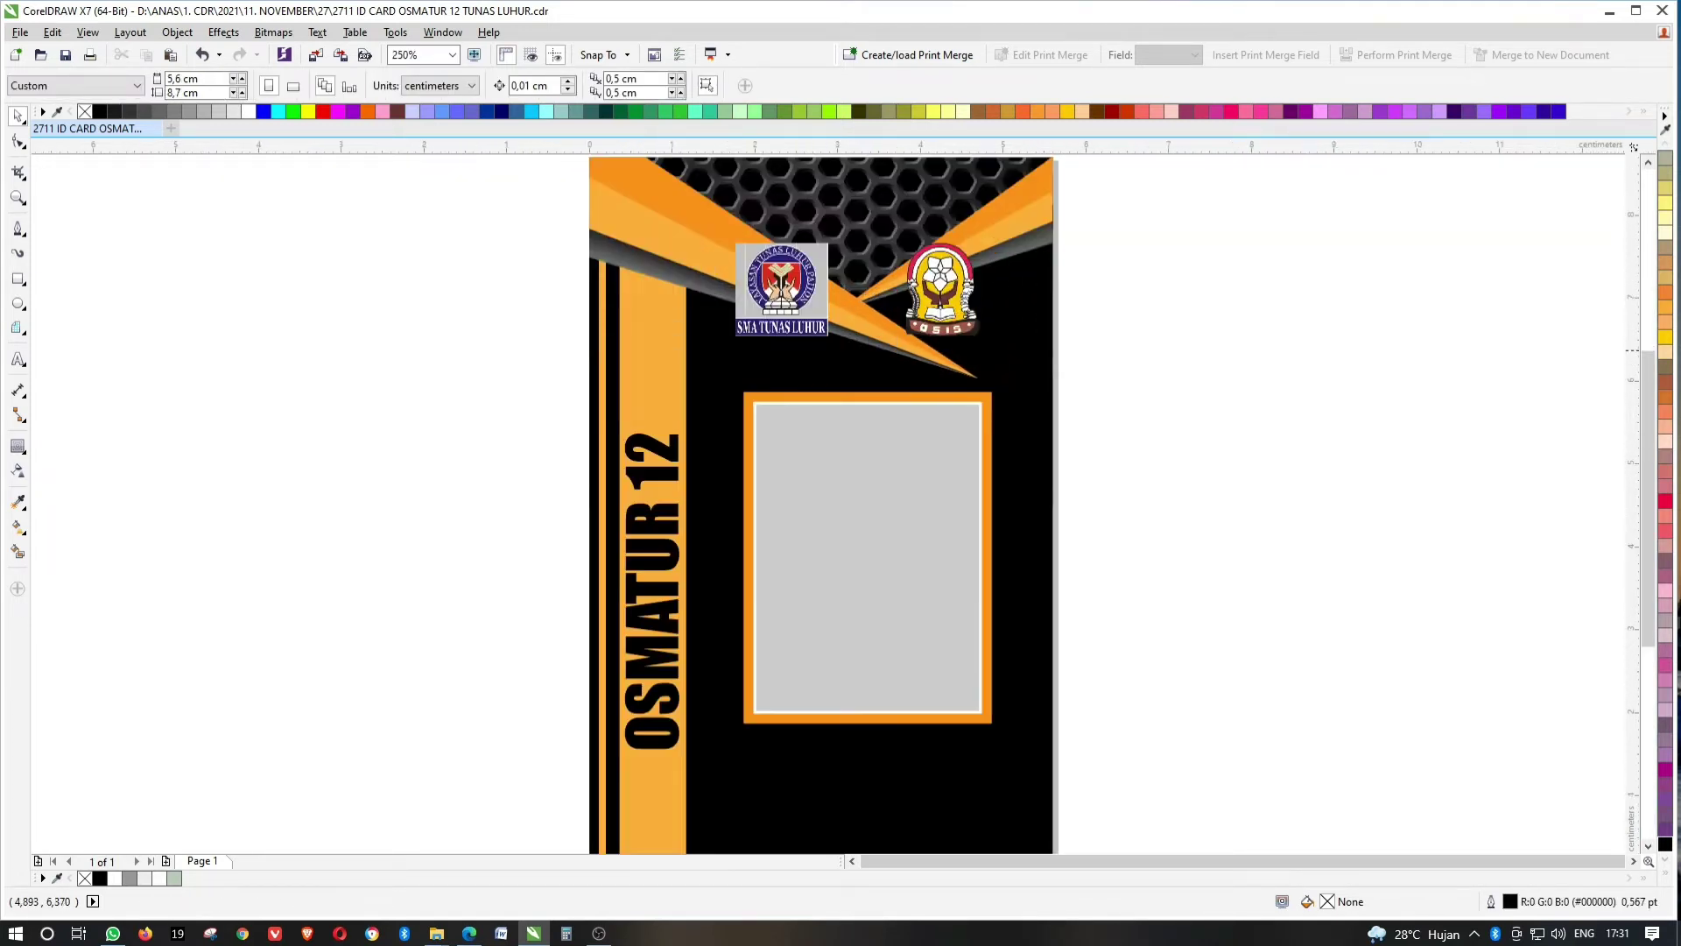
{"action": "scroll", "coordinate": [923, 351], "scroll_direction": "down", "scroll_amount": 3}
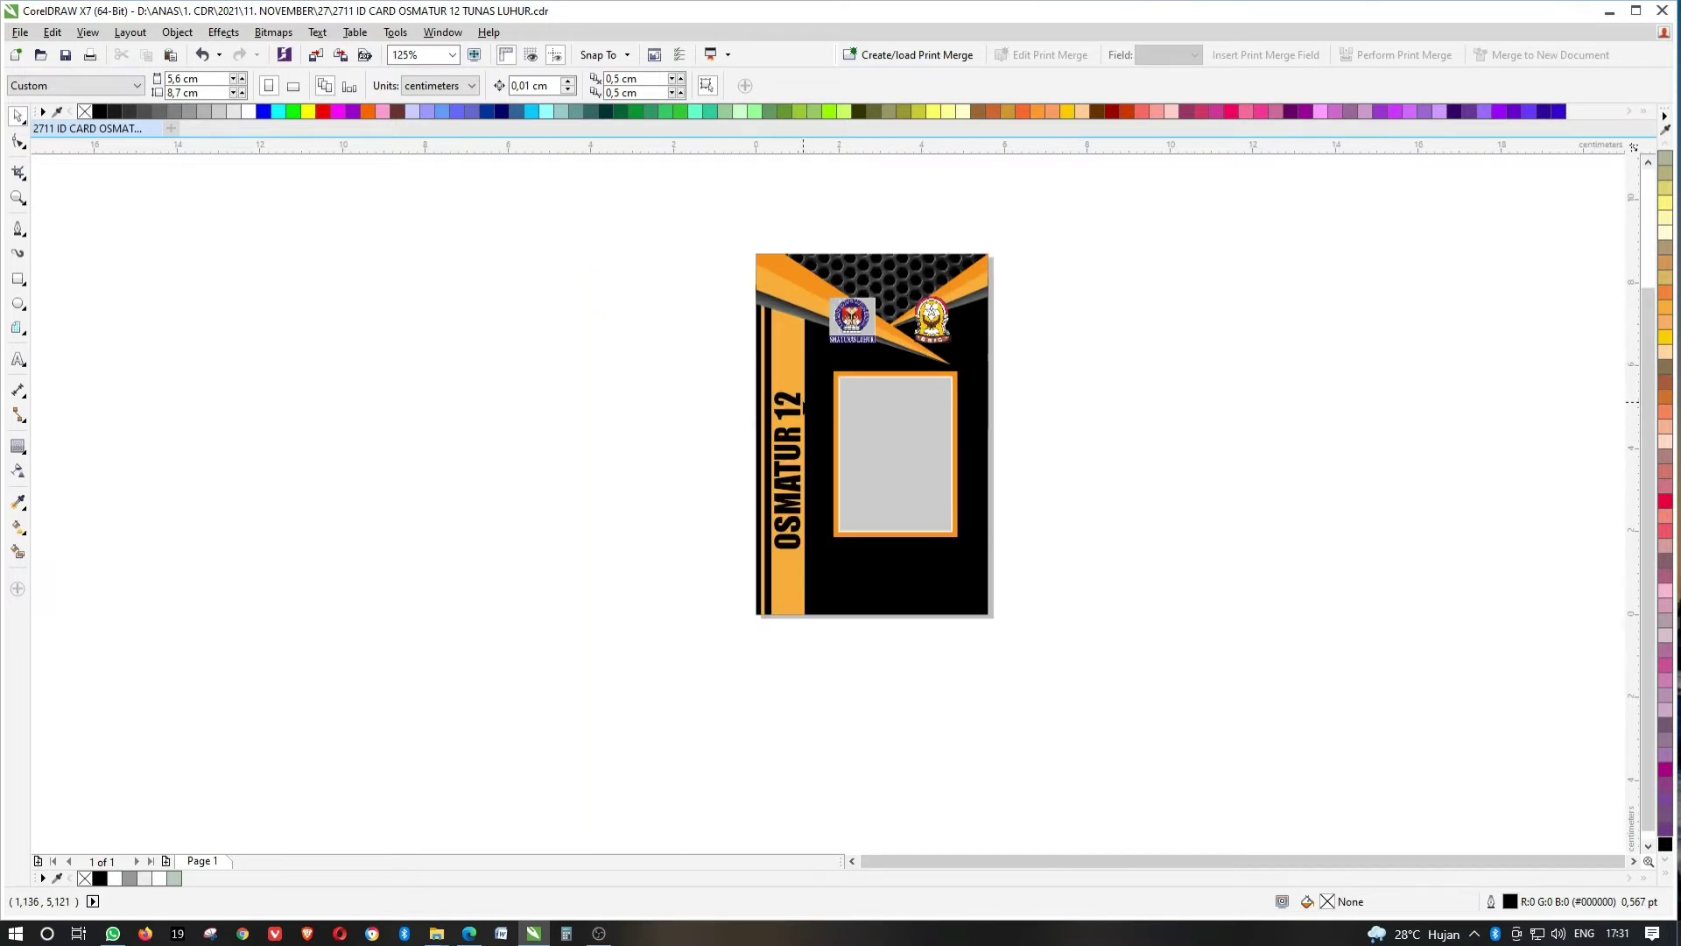
Select the OSMATUR 12 text and preview the whole card full screen with F9.
{"action": "left_click", "coordinate": [803, 403]}
{"action": "left_click", "coordinate": [800, 406], "text": "ctrl"}
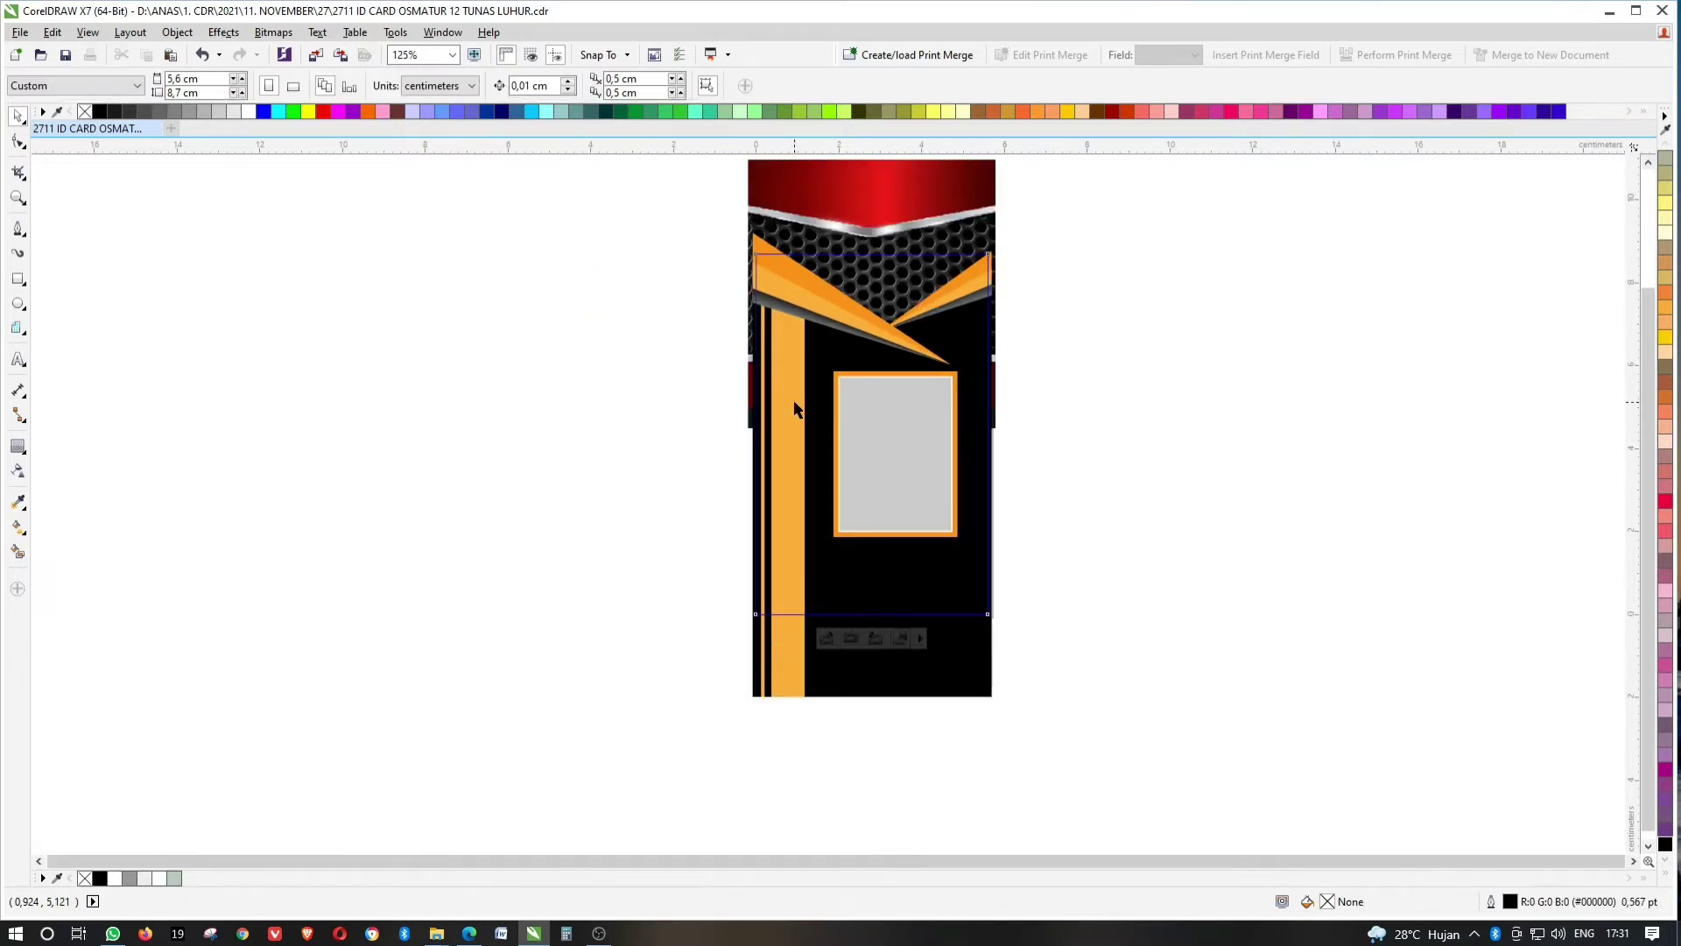
{"action": "left_click", "coordinate": [796, 409], "text": "ctrl"}
{"action": "left_click", "coordinate": [796, 408]}
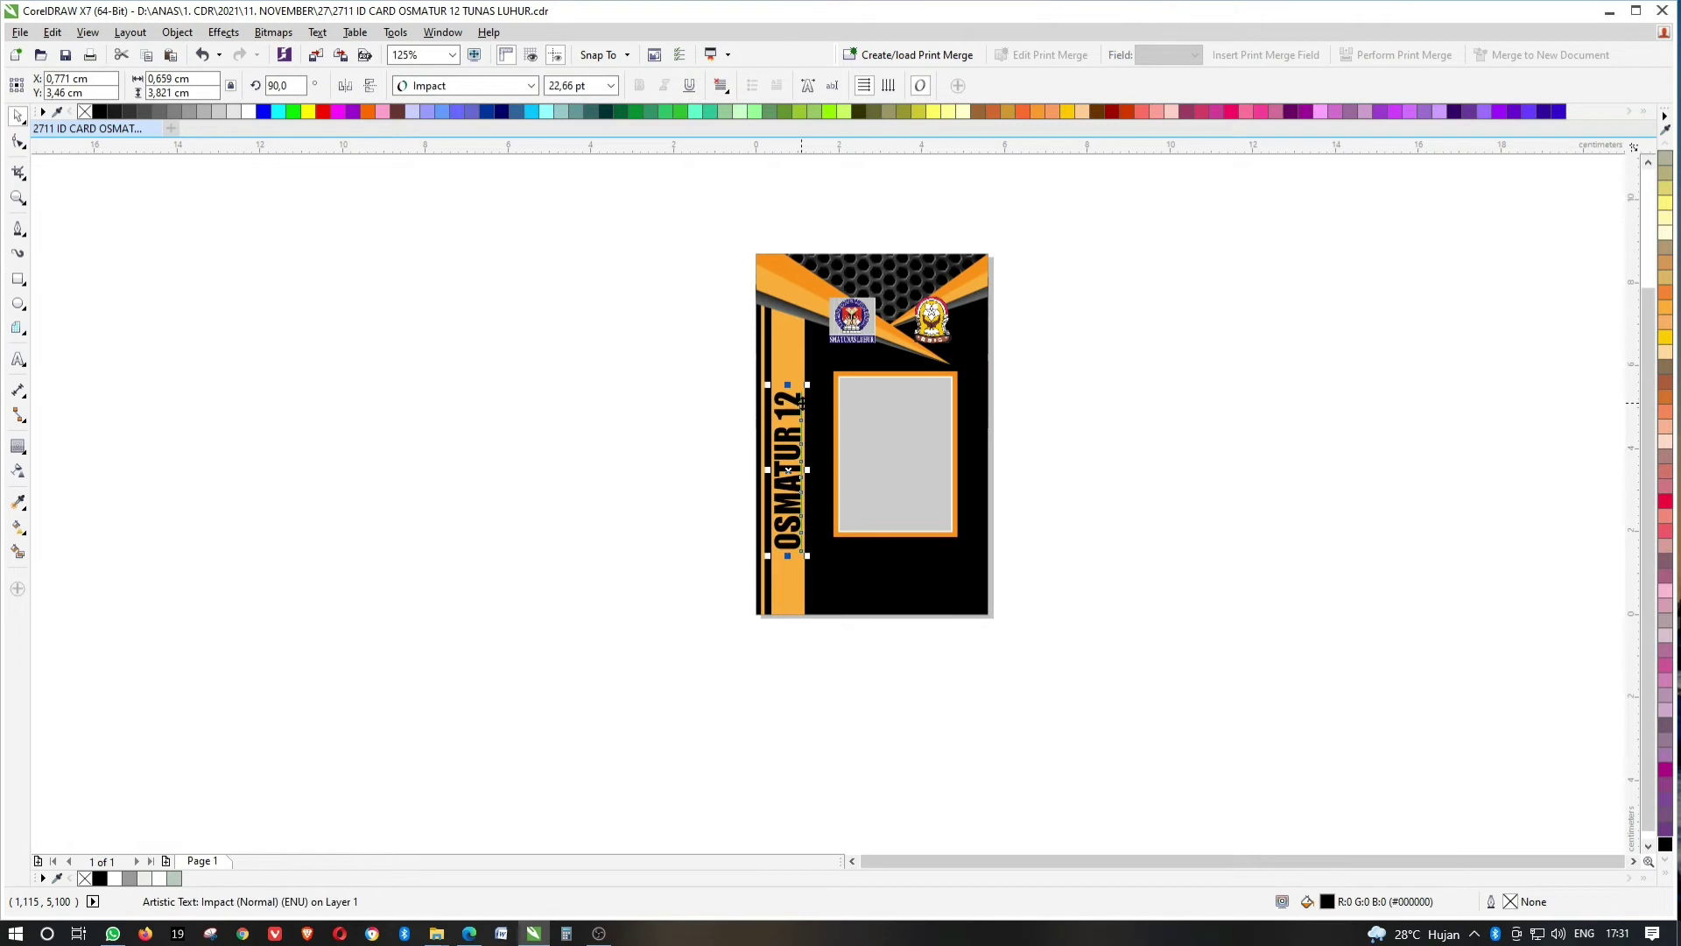
{"action": "key", "text": "F9"}
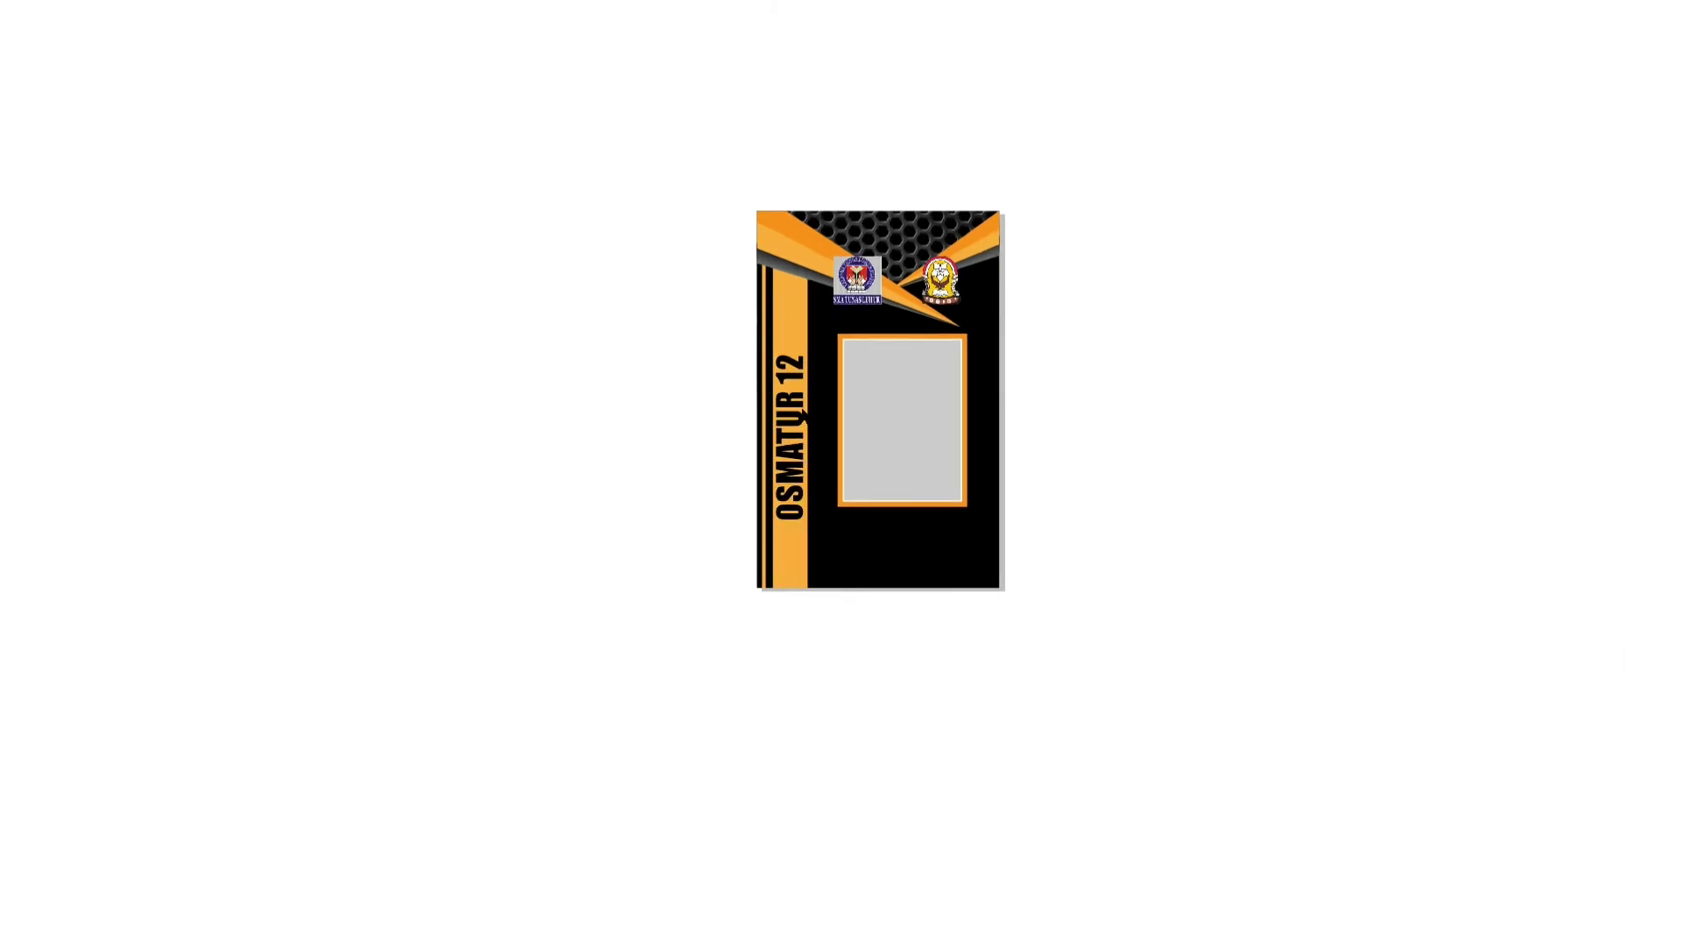
{"action": "key", "text": "Escape"}
{"action": "scroll", "coordinate": [796, 406], "scroll_direction": "up", "scroll_amount": 5}
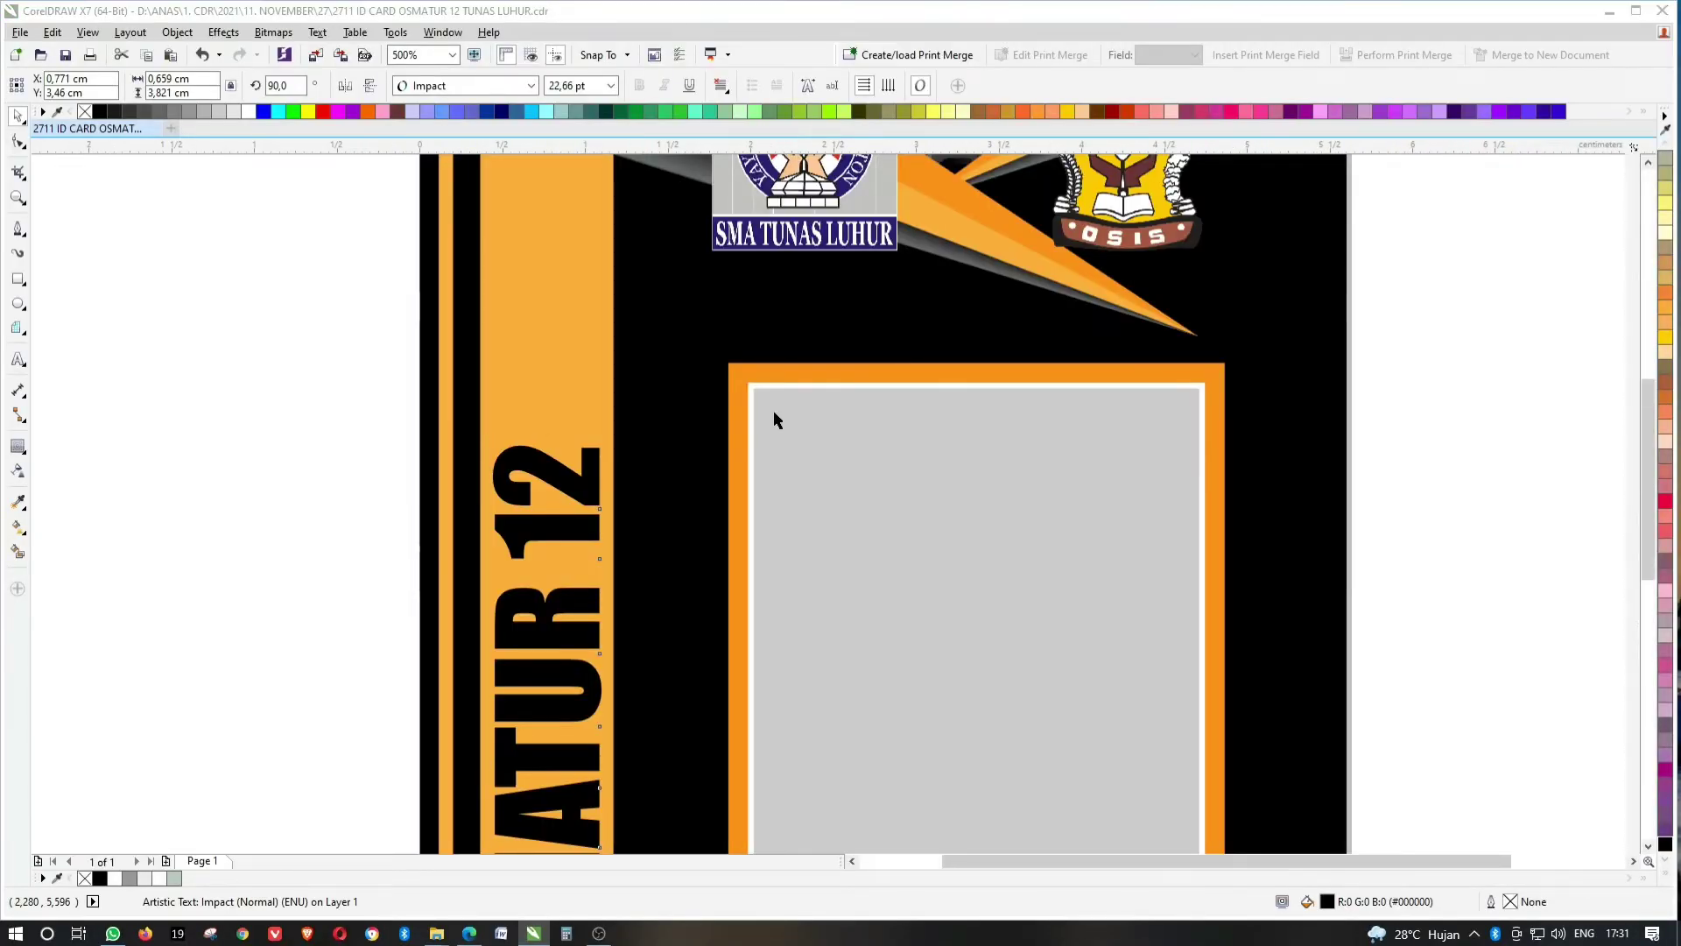
{"action": "key", "text": "F9"}
{"action": "key", "text": "Escape"}
Widen the letter spacing of the vertical OSMATUR 12 text with the Shape tool.
{"action": "key", "text": "F10"}
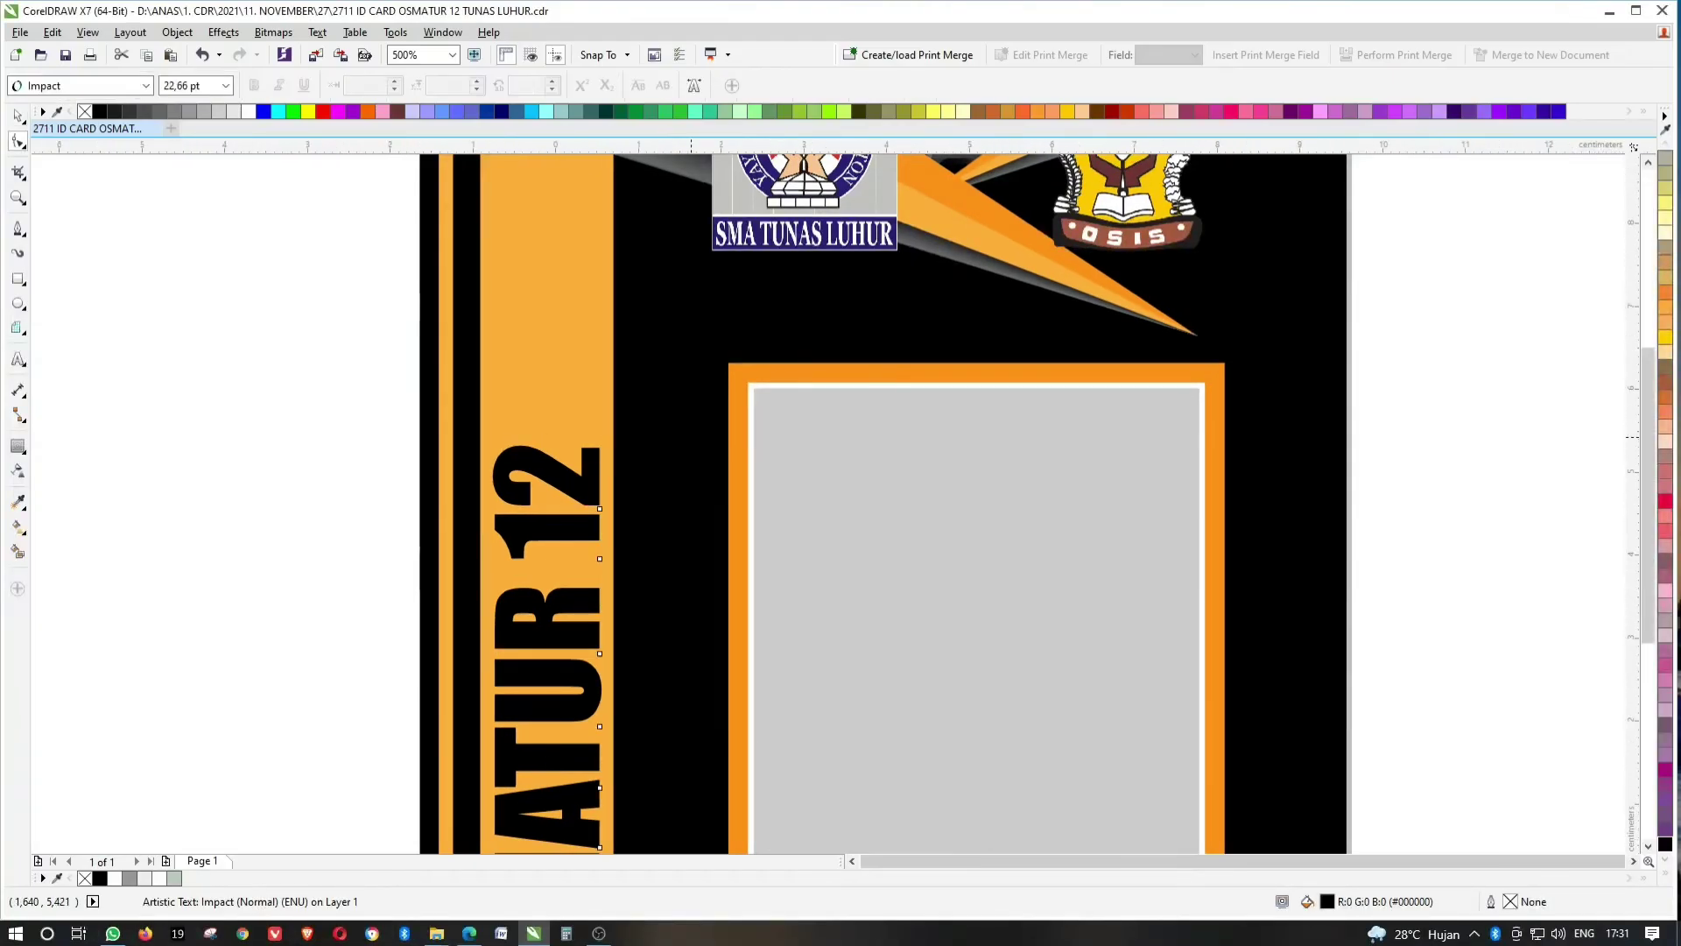
{"action": "scroll", "coordinate": [692, 440], "scroll_direction": "down", "scroll_amount": 2}
{"action": "left_click_drag", "start_coordinate": [648, 767], "coordinate": [676, 768]}
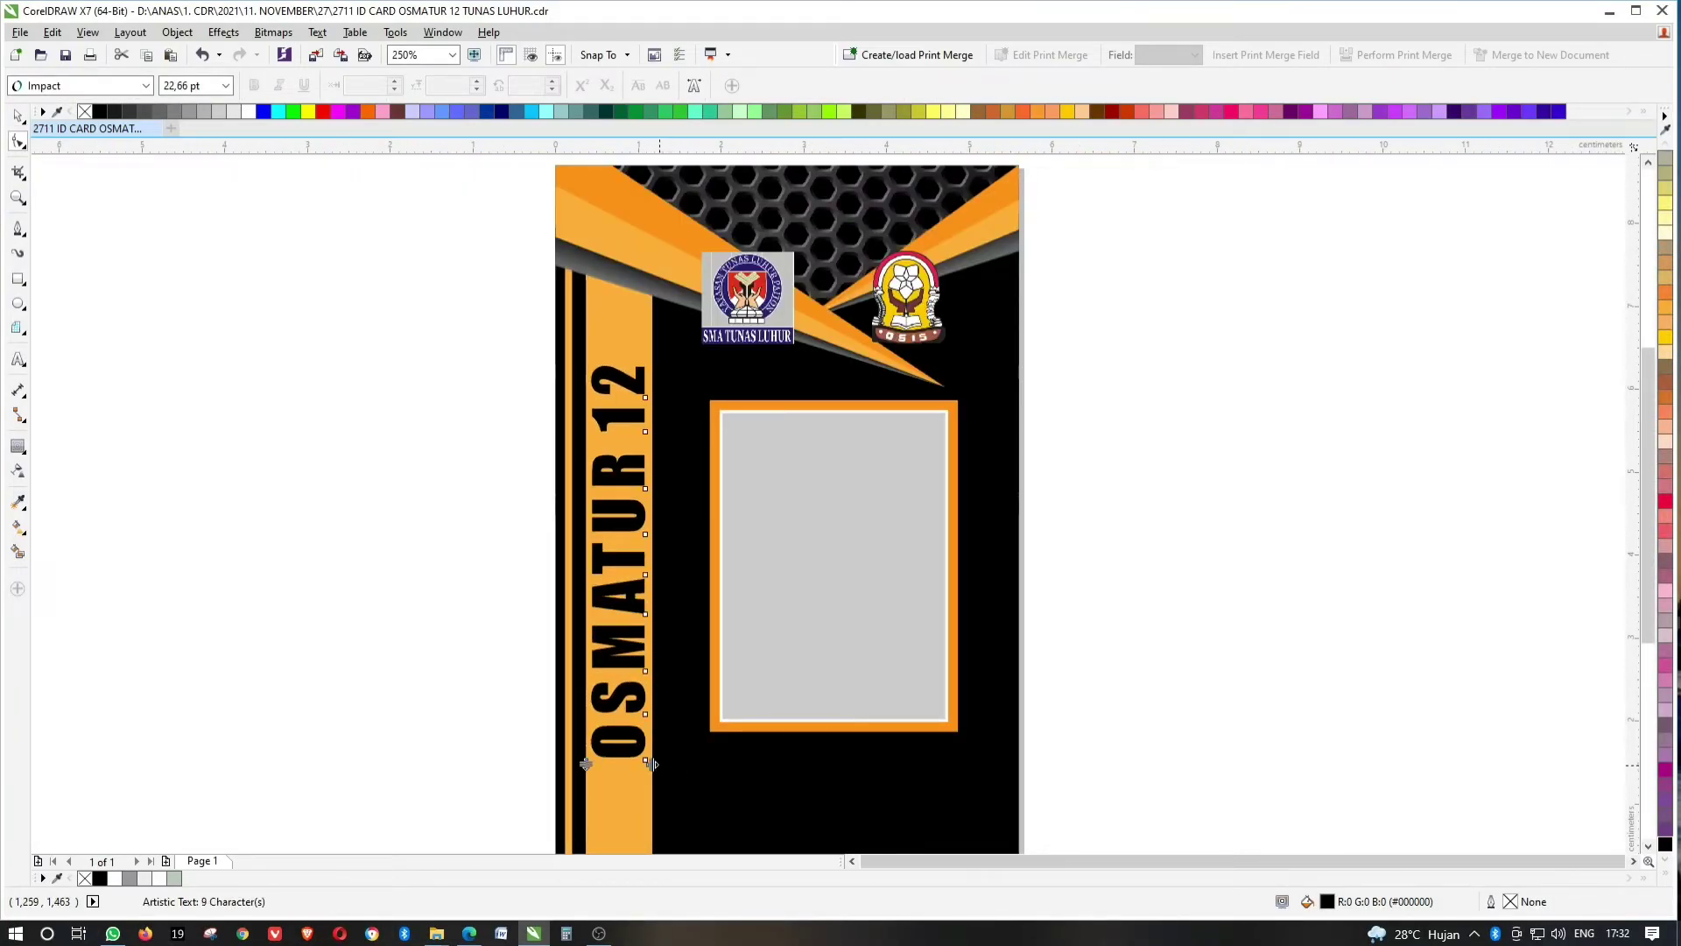
{"action": "left_click", "coordinate": [13, 117]}
{"action": "scroll", "coordinate": [539, 303], "scroll_direction": "down", "scroll_amount": 2}
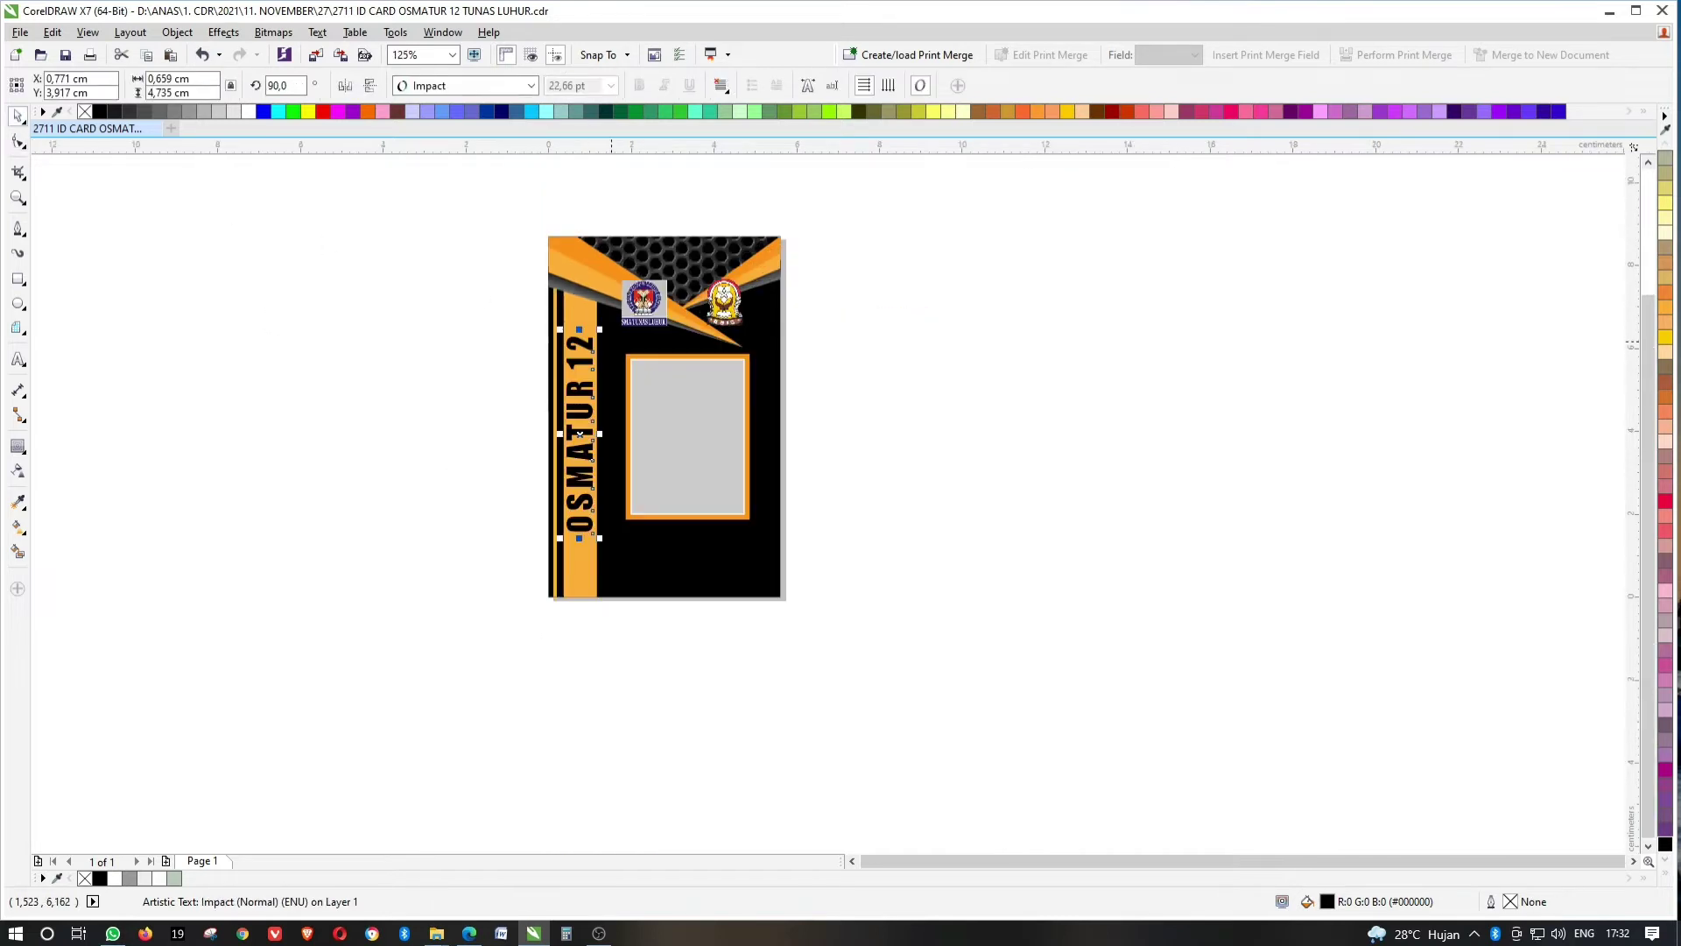
{"action": "scroll", "coordinate": [587, 344], "scroll_direction": "up", "scroll_amount": 2}
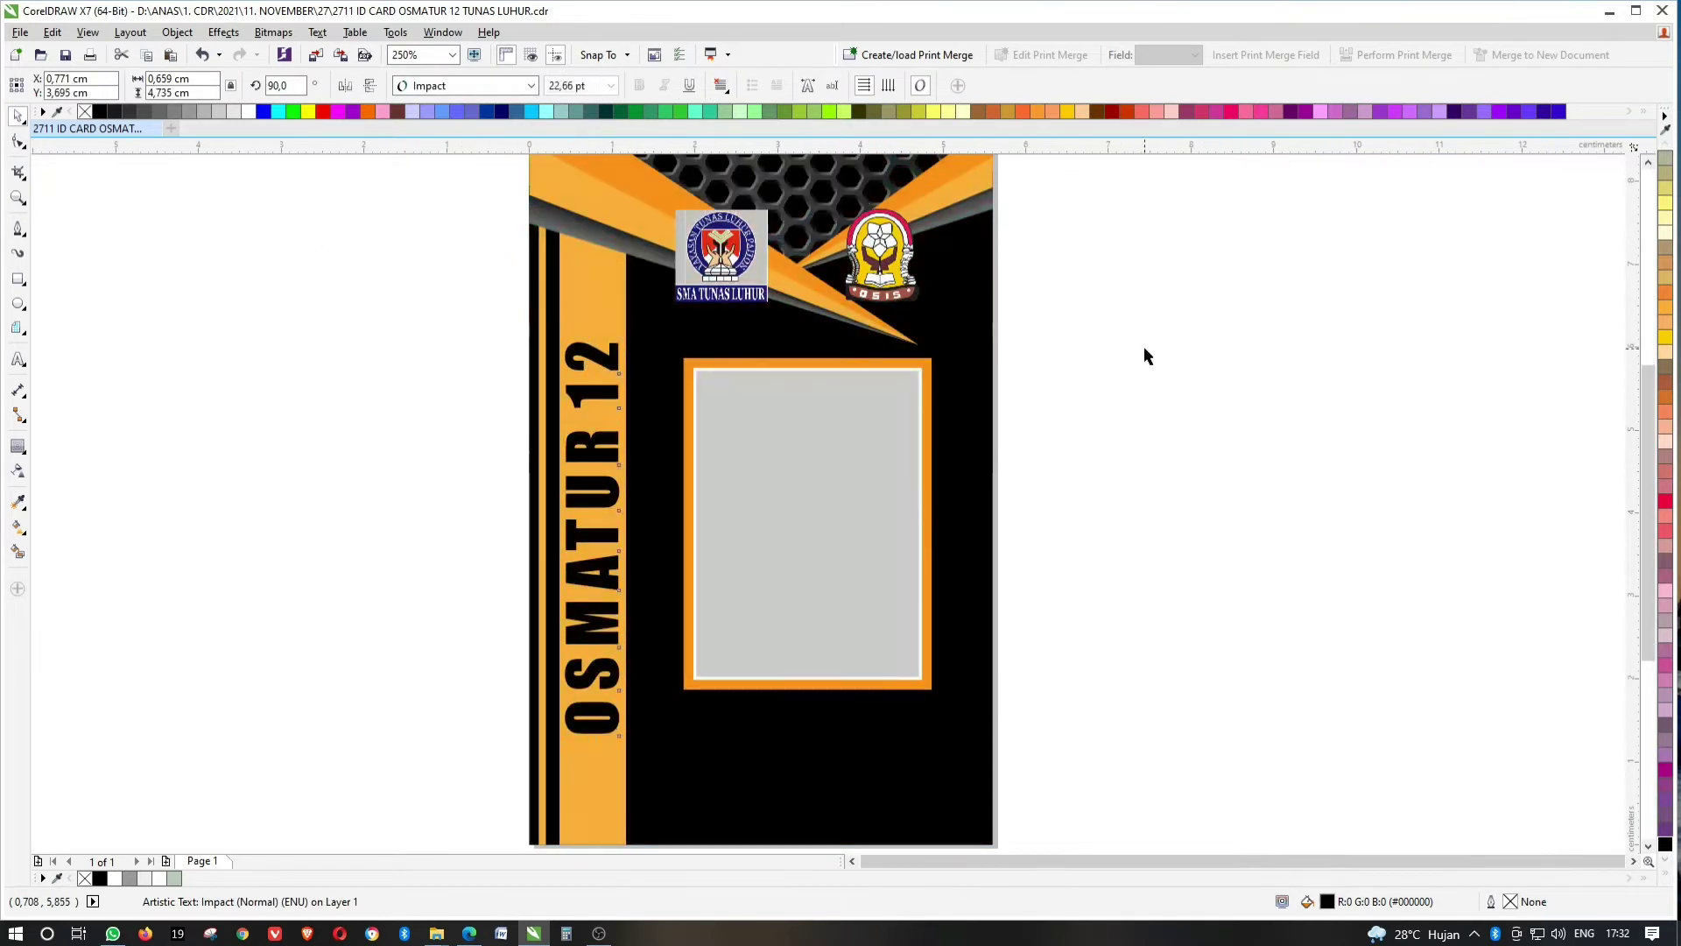
{"action": "left_click", "coordinate": [1144, 345]}
{"action": "key", "text": "shift+F4"}
{"action": "left_click", "coordinate": [18, 359]}
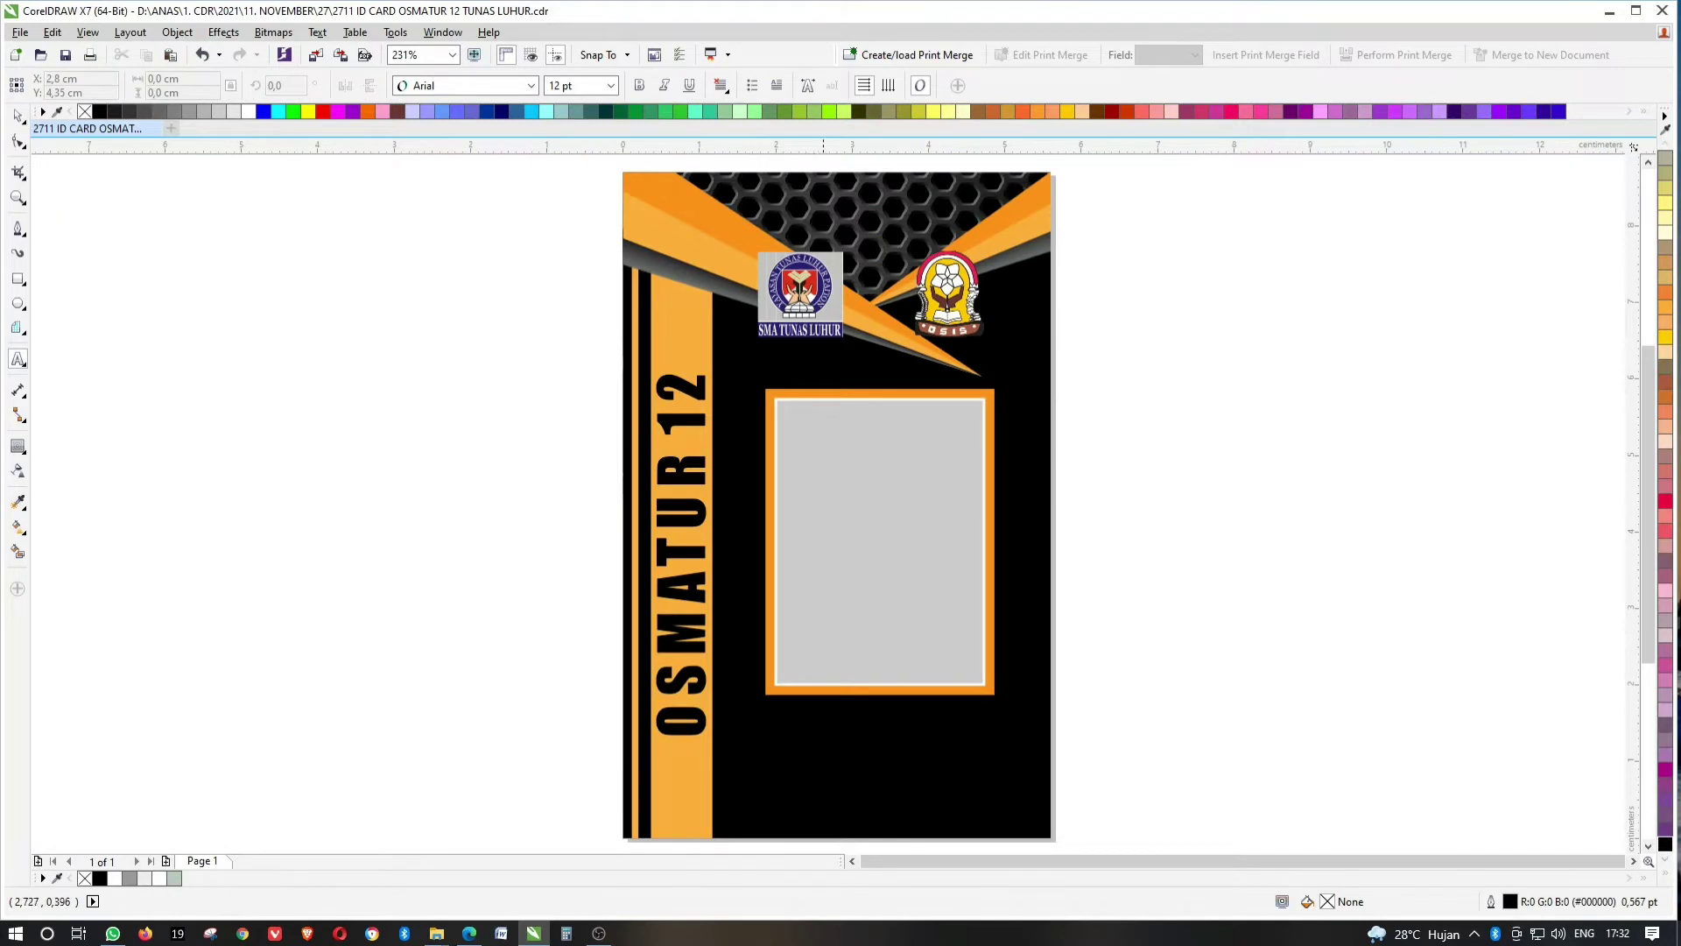
Add a white NAMA label in AvantGarde Bk BT, centred on the card.
{"action": "left_click", "coordinate": [809, 744]}
{"action": "key", "text": "ctrl+a"}
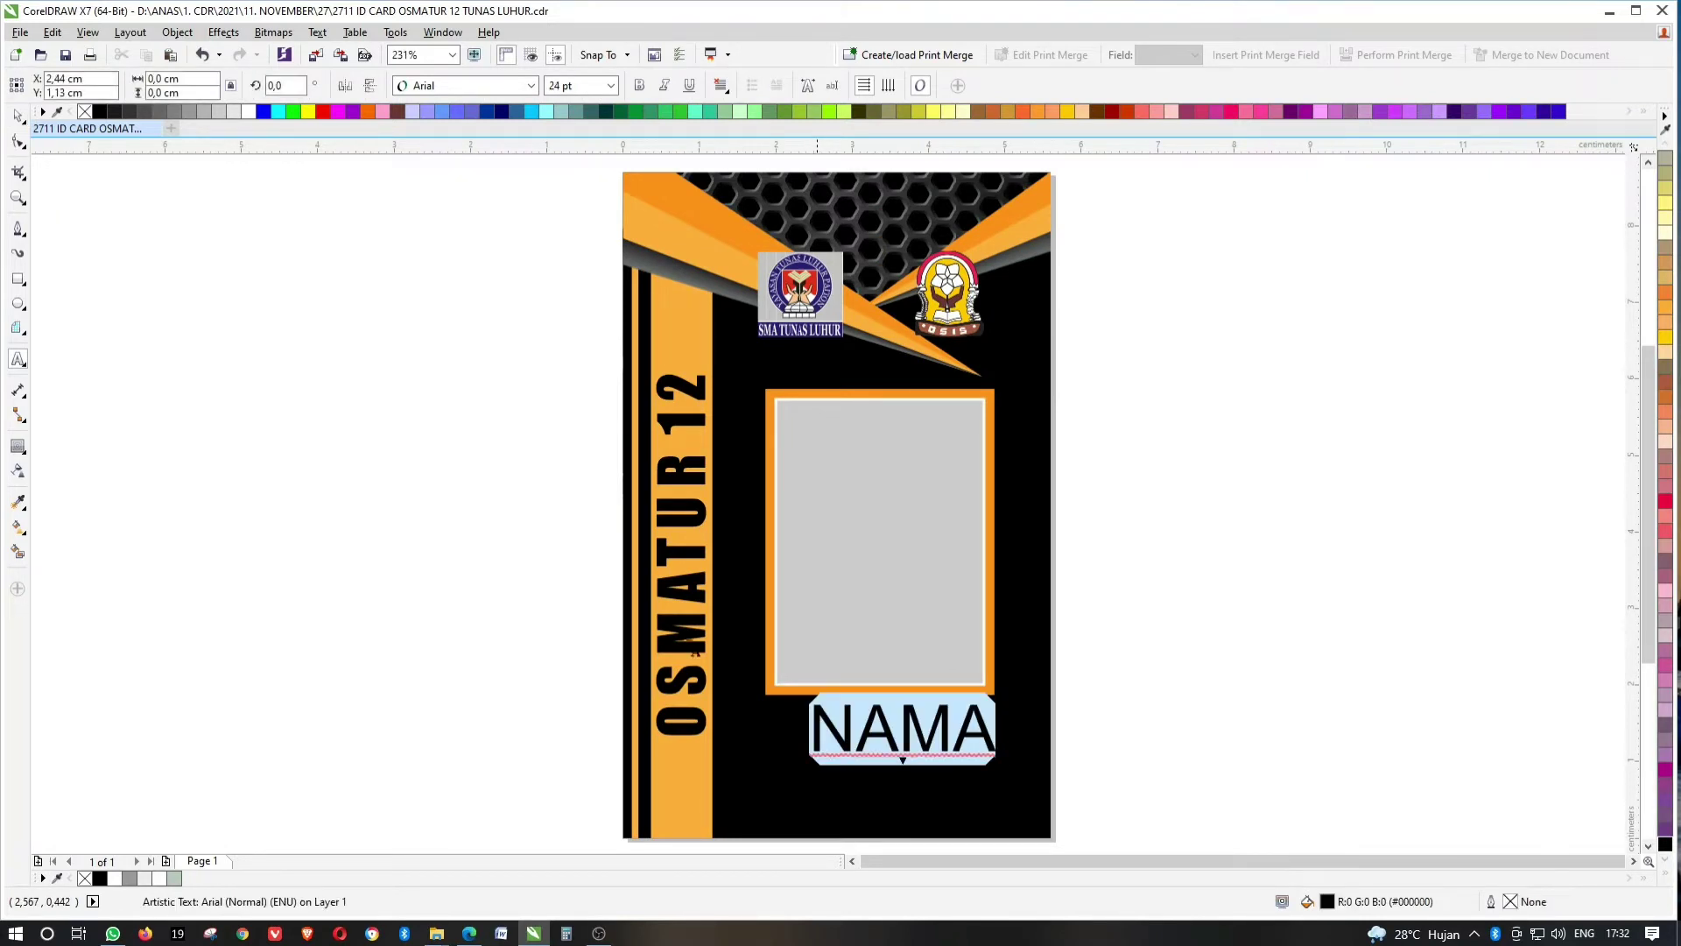
{"action": "left_click", "coordinate": [17, 115]}
{"action": "left_click", "coordinate": [530, 85]}
{"action": "left_click", "coordinate": [474, 151]}
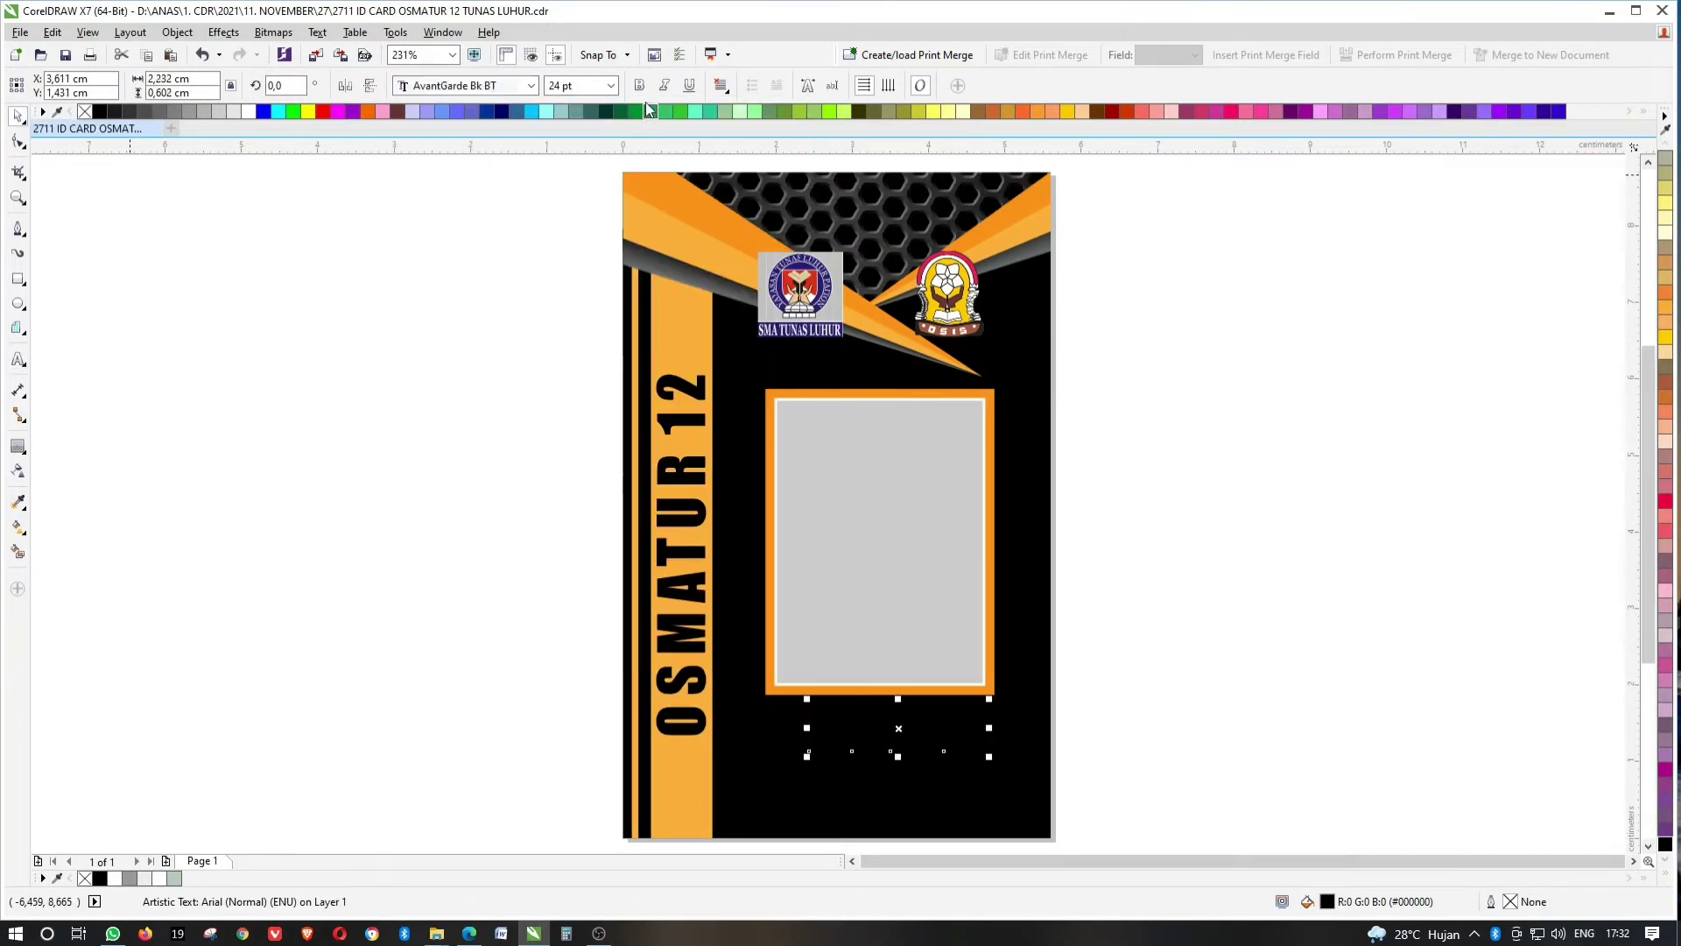
{"action": "left_click", "coordinate": [238, 110]}
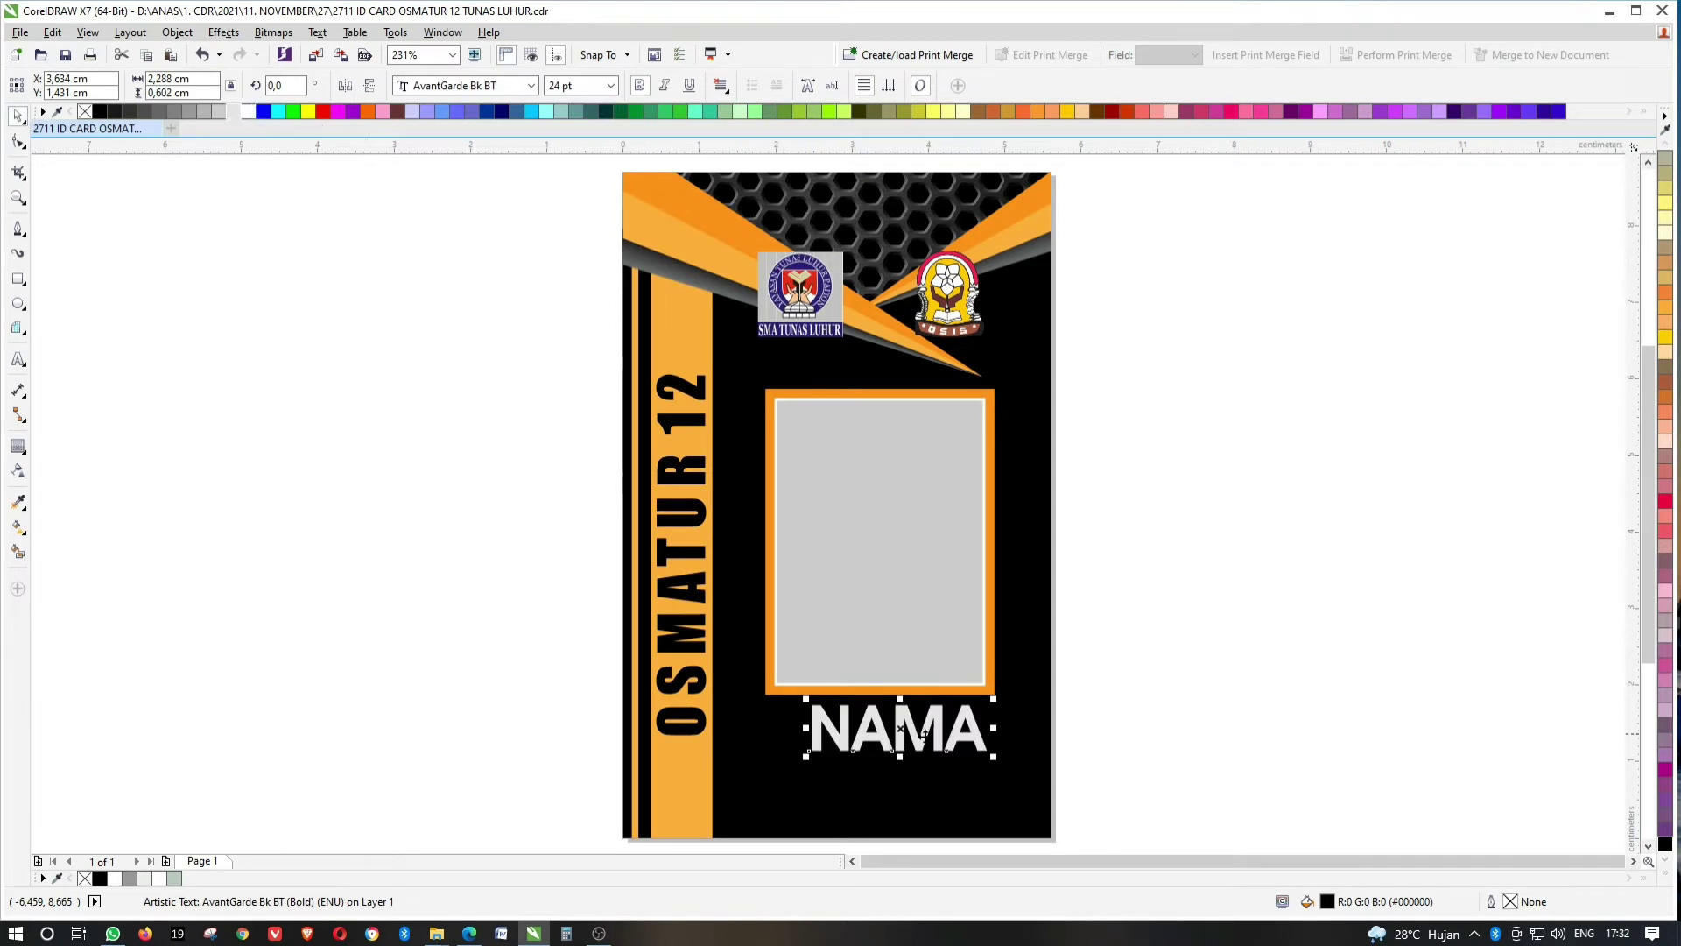
{"action": "left_click", "coordinate": [818, 635], "text": "shift"}
{"action": "key", "text": "c"}
{"action": "key", "text": "Escape"}
Set NAMA to 14 pt and recentre it horizontally on the card.
{"action": "left_click", "coordinate": [910, 727]}
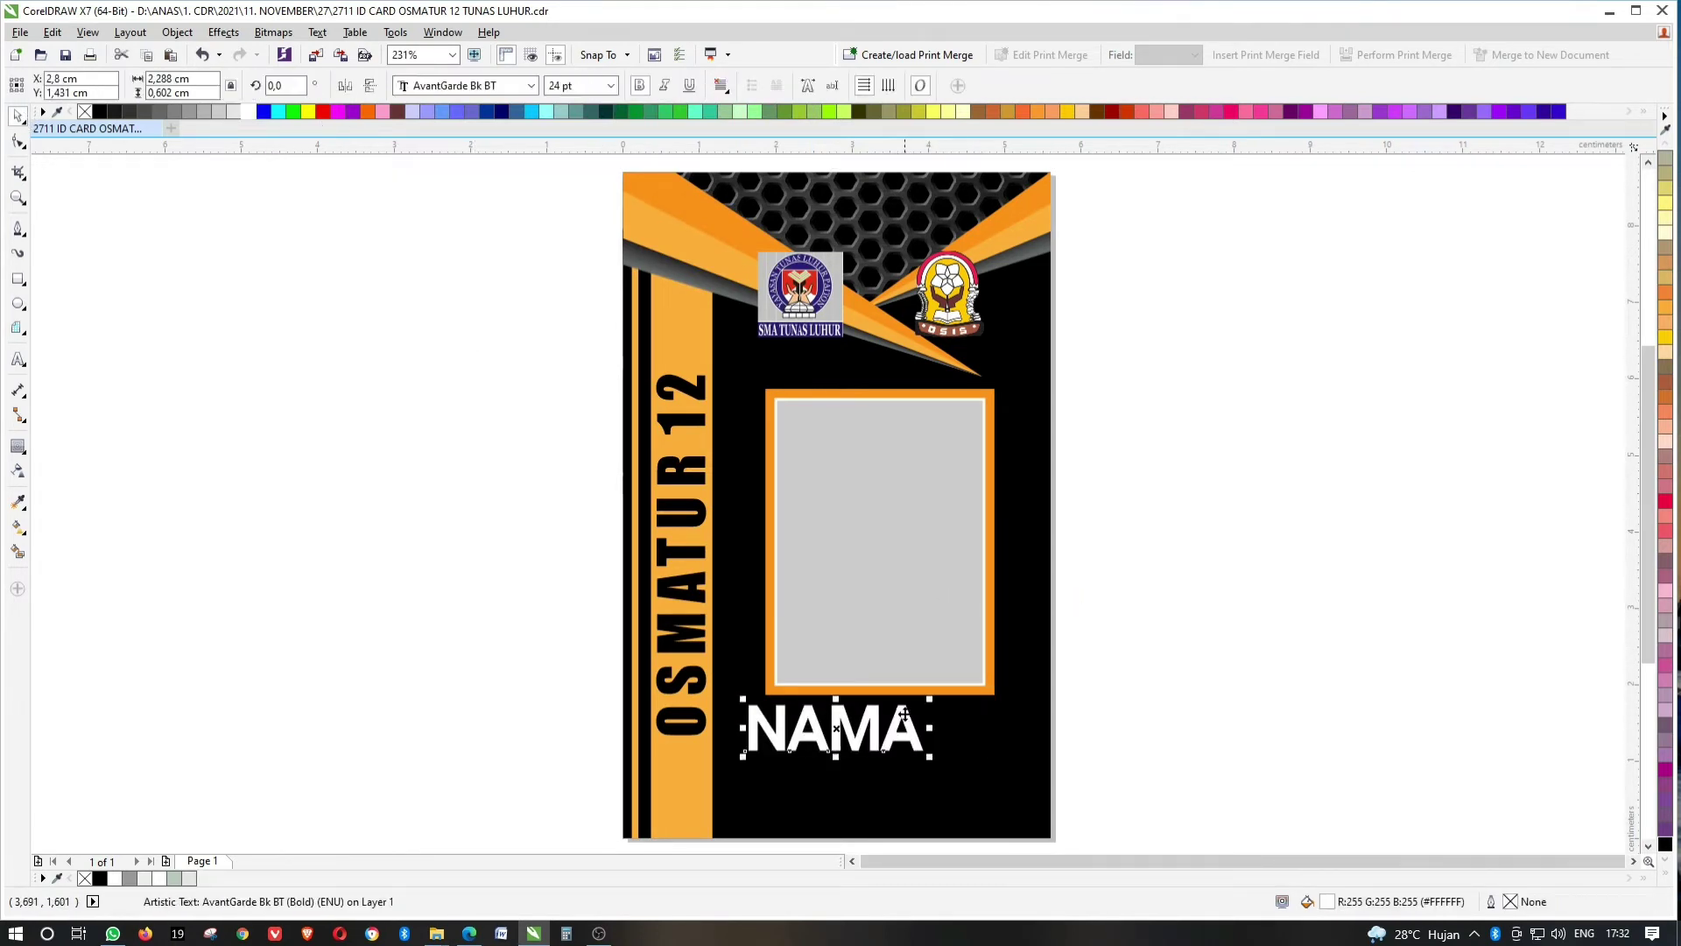
{"action": "left_click_drag", "start_coordinate": [910, 727], "coordinate": [947, 738]}
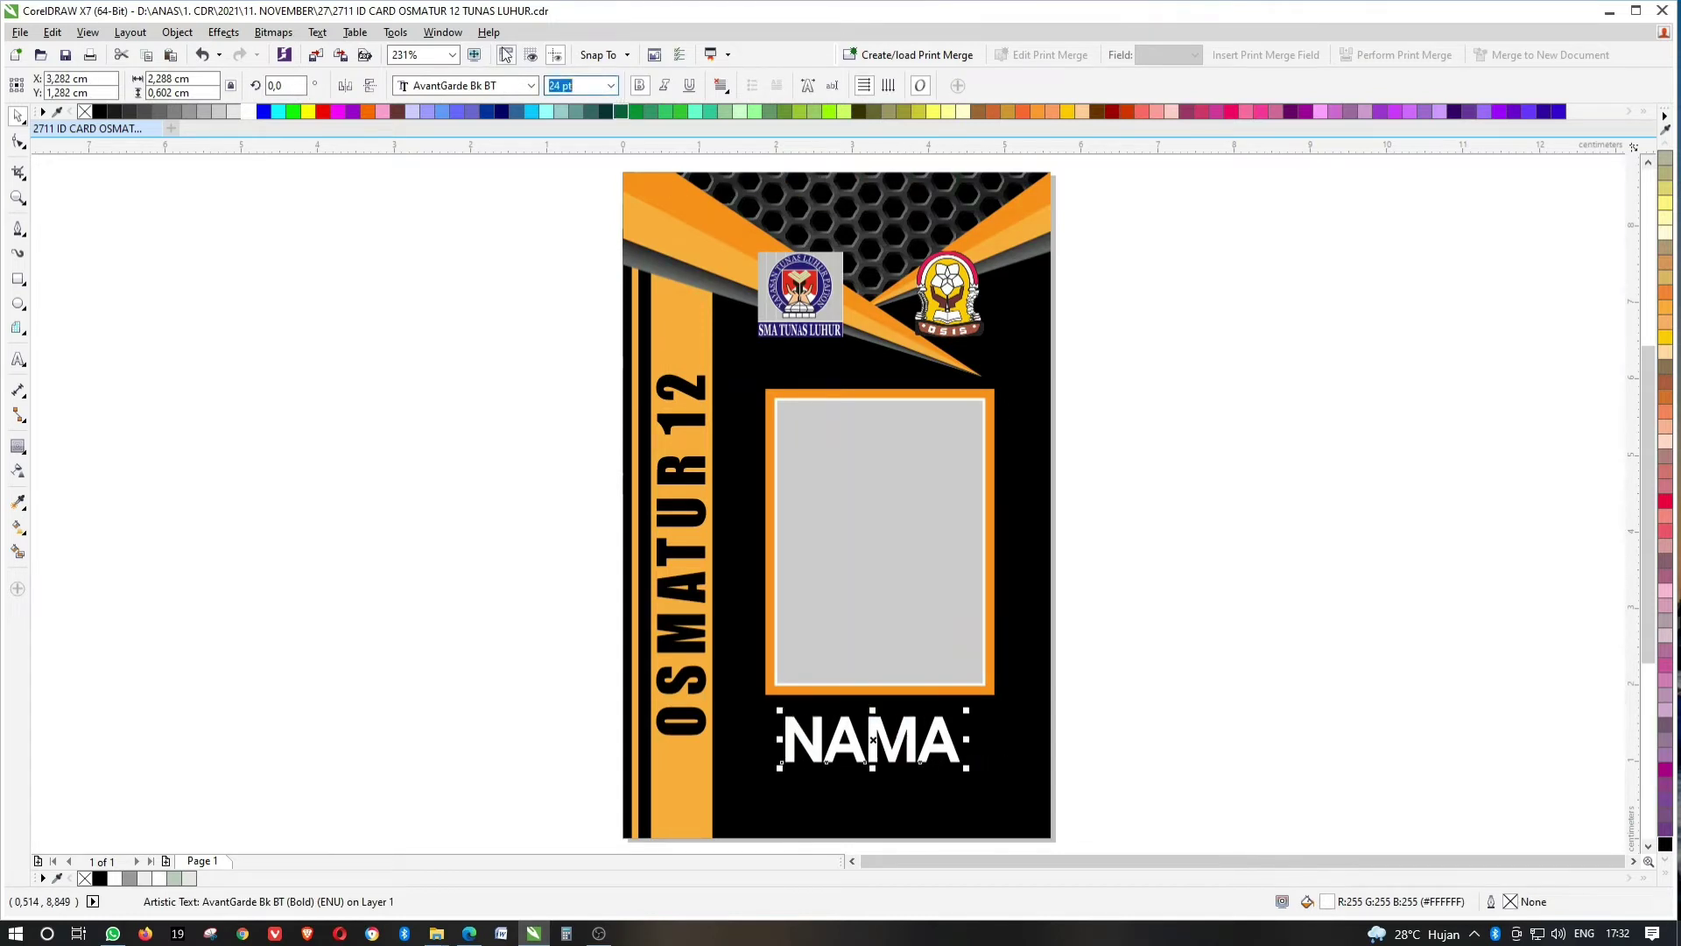
{"action": "type", "text": "14"}
{"action": "key", "text": "Return"}
{"action": "key", "text": "ctrl+a"}
{"action": "key", "text": "c"}
{"action": "key", "text": "Escape"}
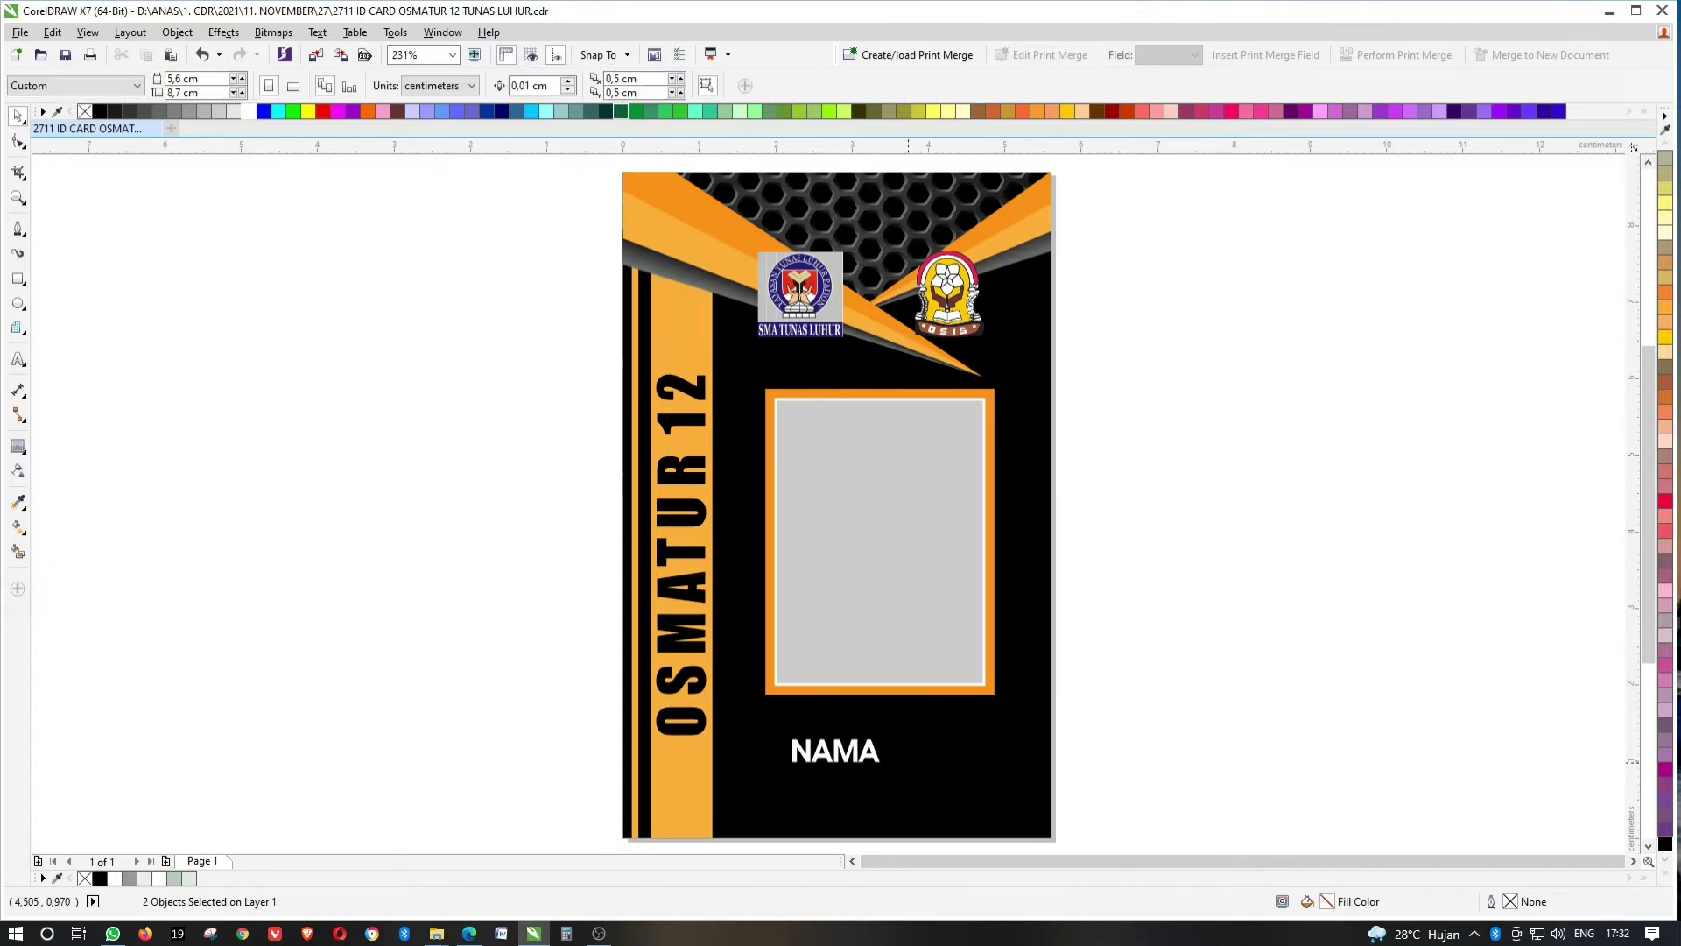
{"action": "scroll", "coordinate": [854, 761], "scroll_direction": "up", "scroll_amount": 2}
{"action": "left_click", "coordinate": [892, 731]}
{"action": "scroll", "coordinate": [875, 550], "scroll_direction": "down", "scroll_amount": 2}
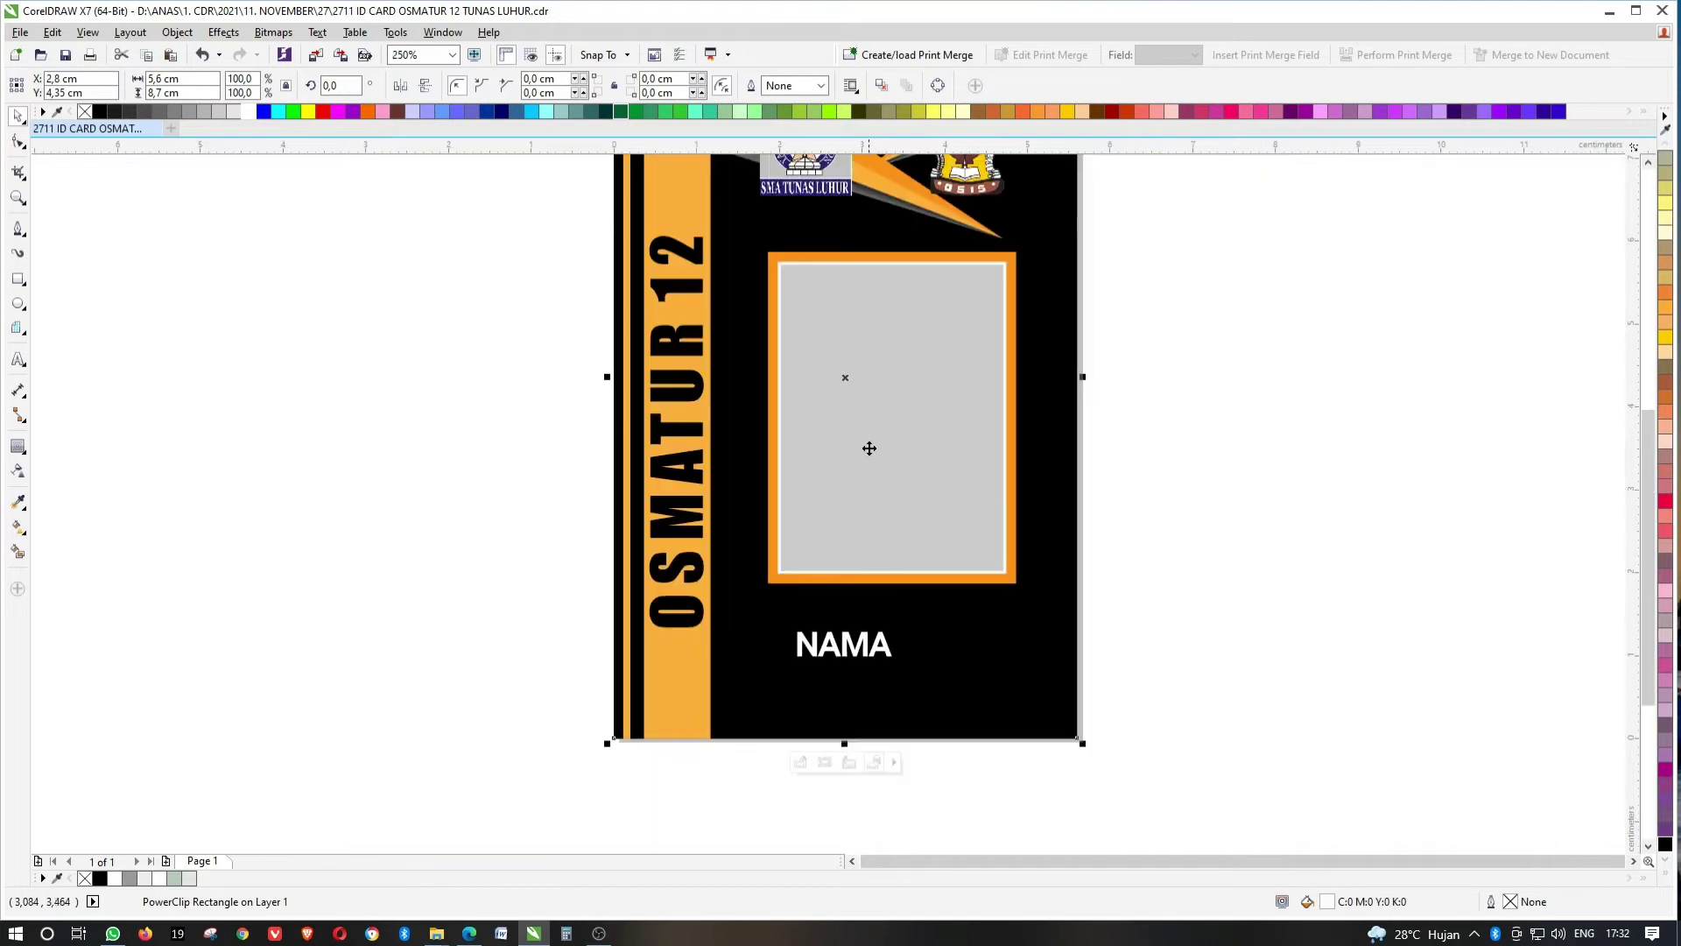
Move NAMA up to sit just below the photo frame.
{"action": "left_click", "coordinate": [815, 766]}
{"action": "left_click_drag", "start_coordinate": [1200, 188], "coordinate": [755, 591]}
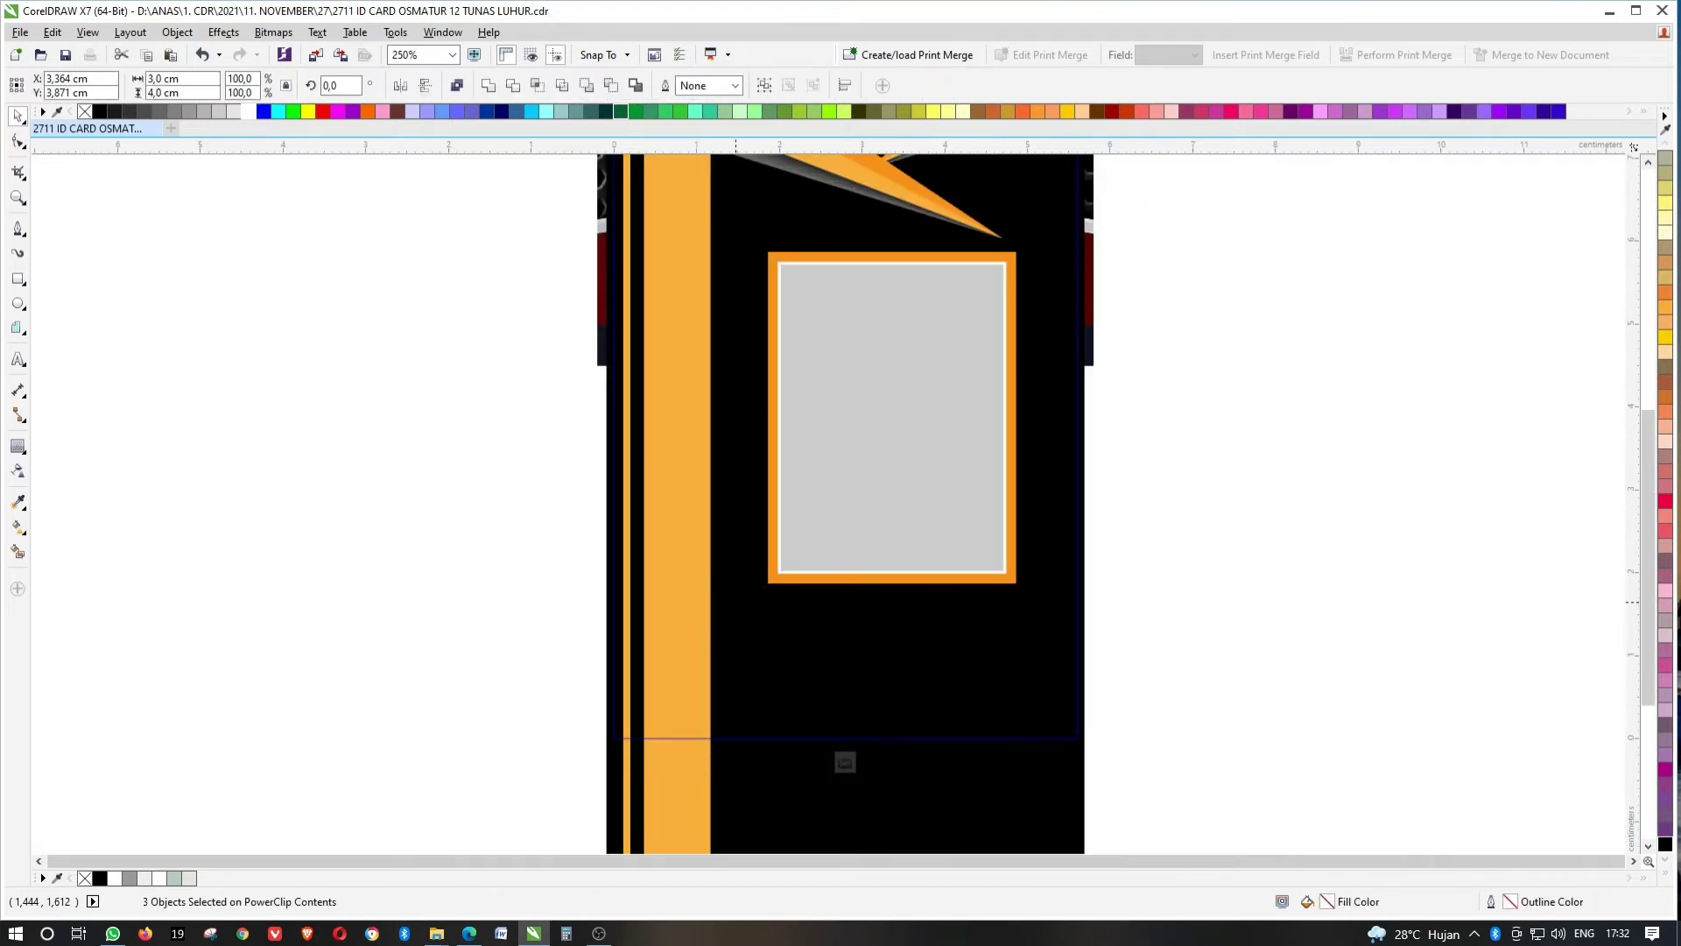
{"action": "key", "text": "Delete"}
{"action": "key", "text": "ctrl+z"}
{"action": "left_click", "coordinate": [888, 335], "text": "ctrl"}
{"action": "left_click", "coordinate": [1189, 387]}
{"action": "left_click", "coordinate": [841, 644]}
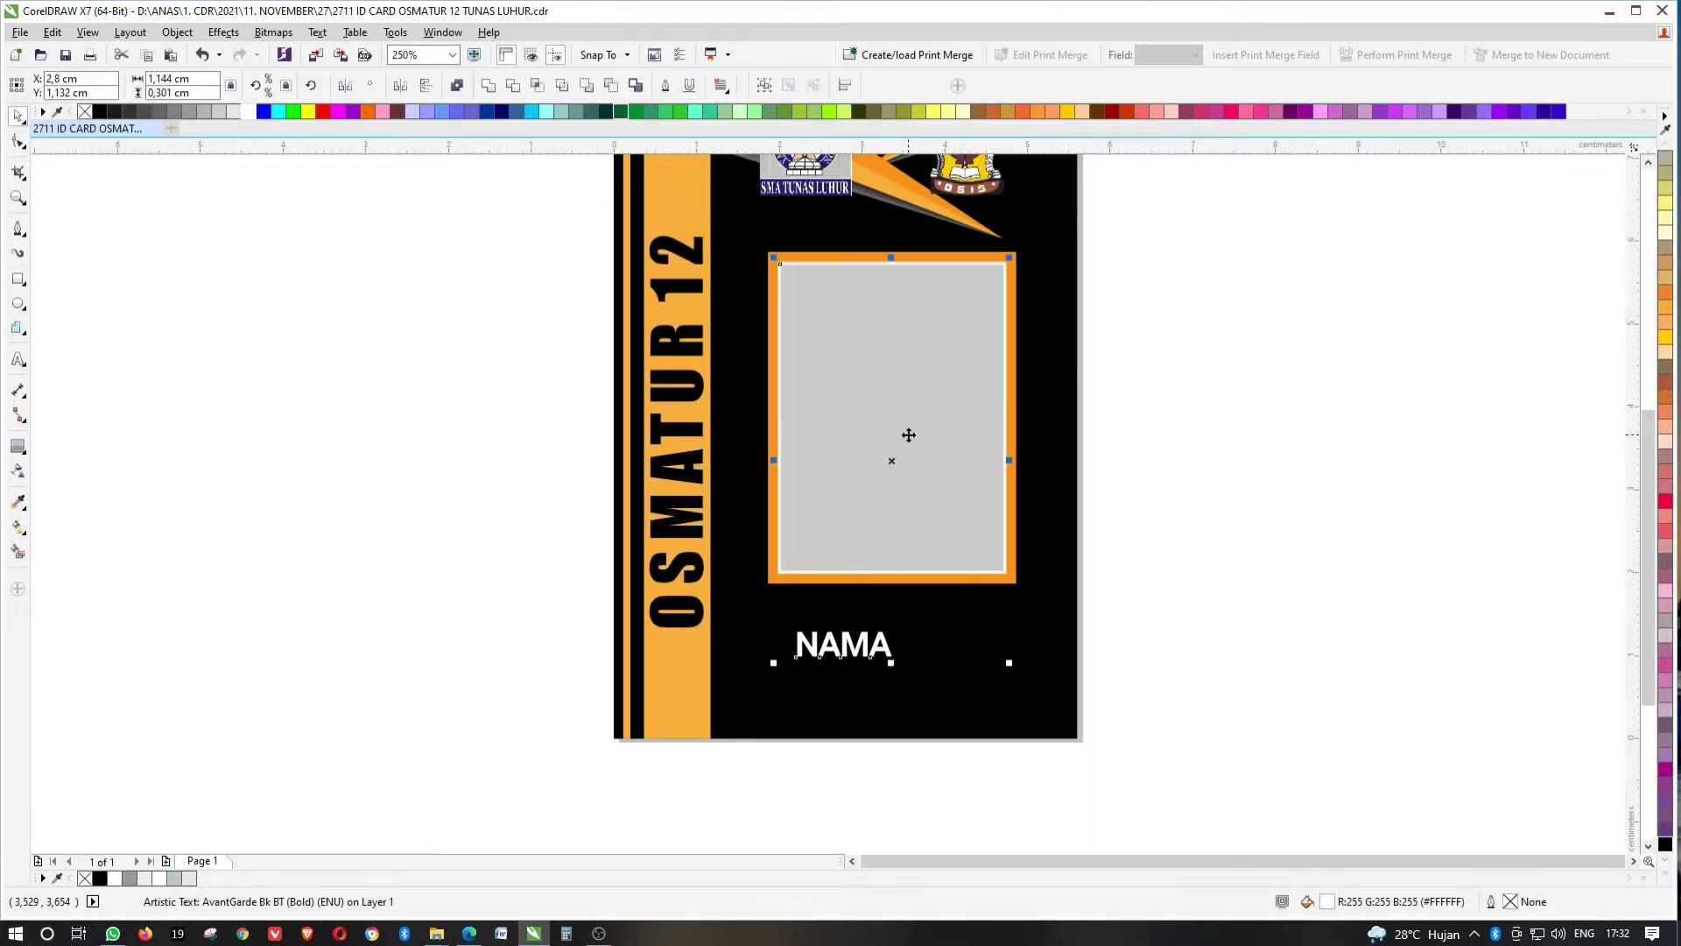
{"action": "scroll", "coordinate": [936, 639], "scroll_direction": "up", "scroll_amount": 2}
{"action": "left_click_drag", "start_coordinate": [935, 639], "coordinate": [935, 567]}
Draw a thin yellow bar without outline under NAMA and stretch its left end.
{"action": "left_click", "coordinate": [19, 278]}
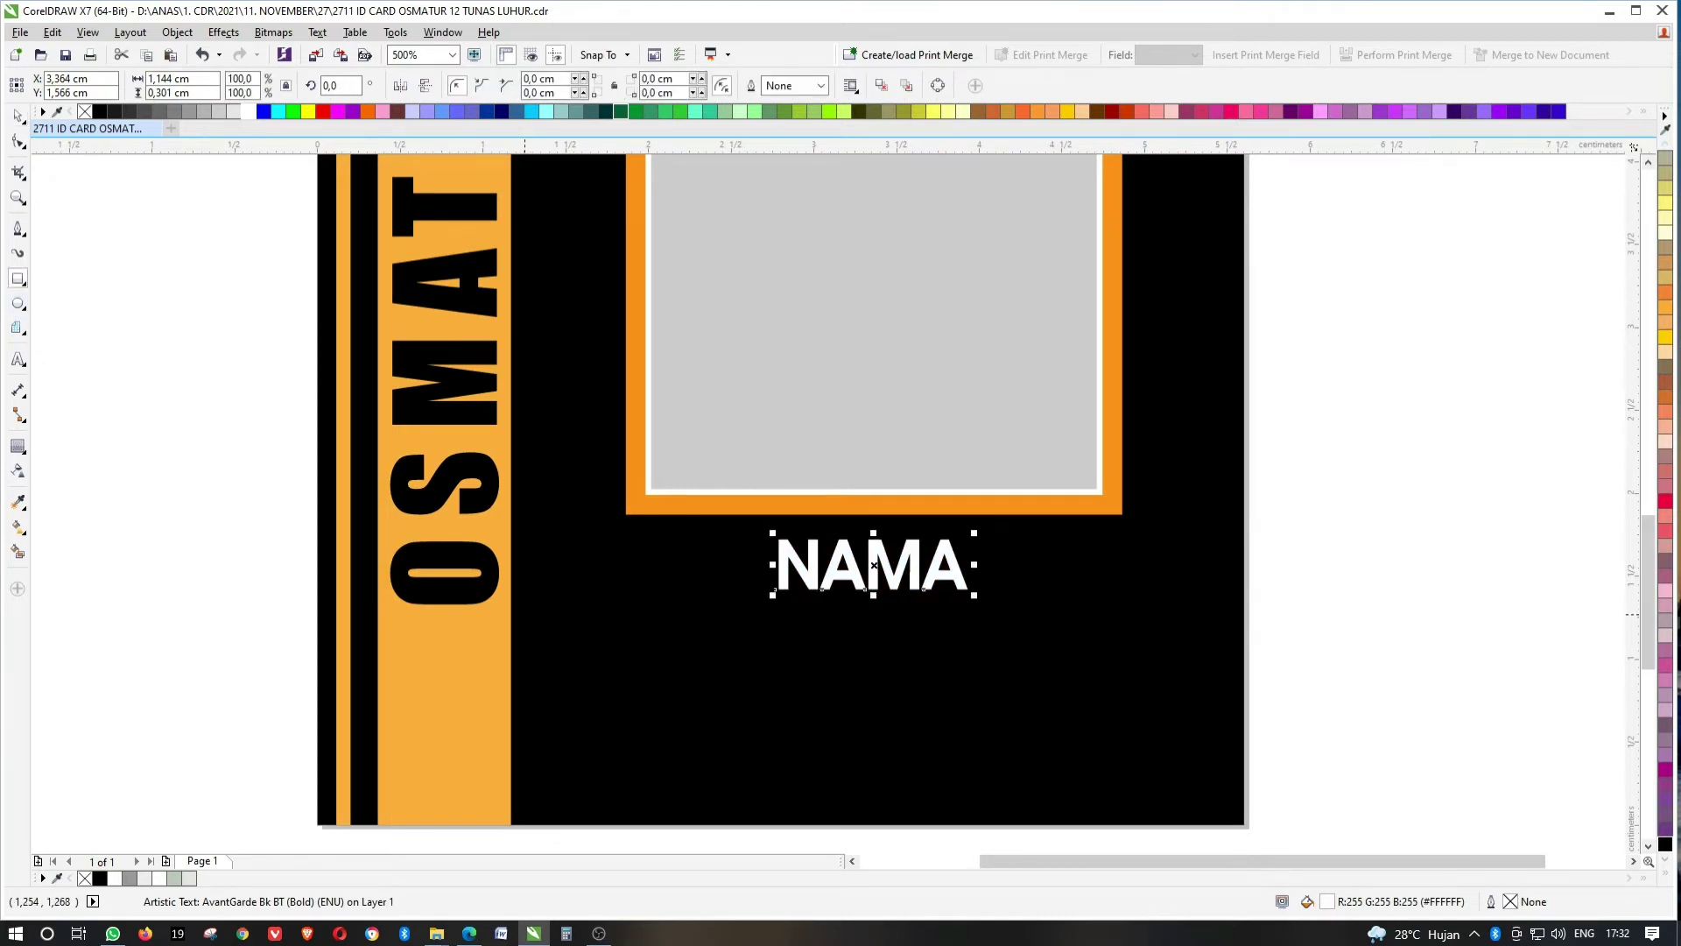
{"action": "left_click_drag", "start_coordinate": [524, 613], "coordinate": [1245, 628]}
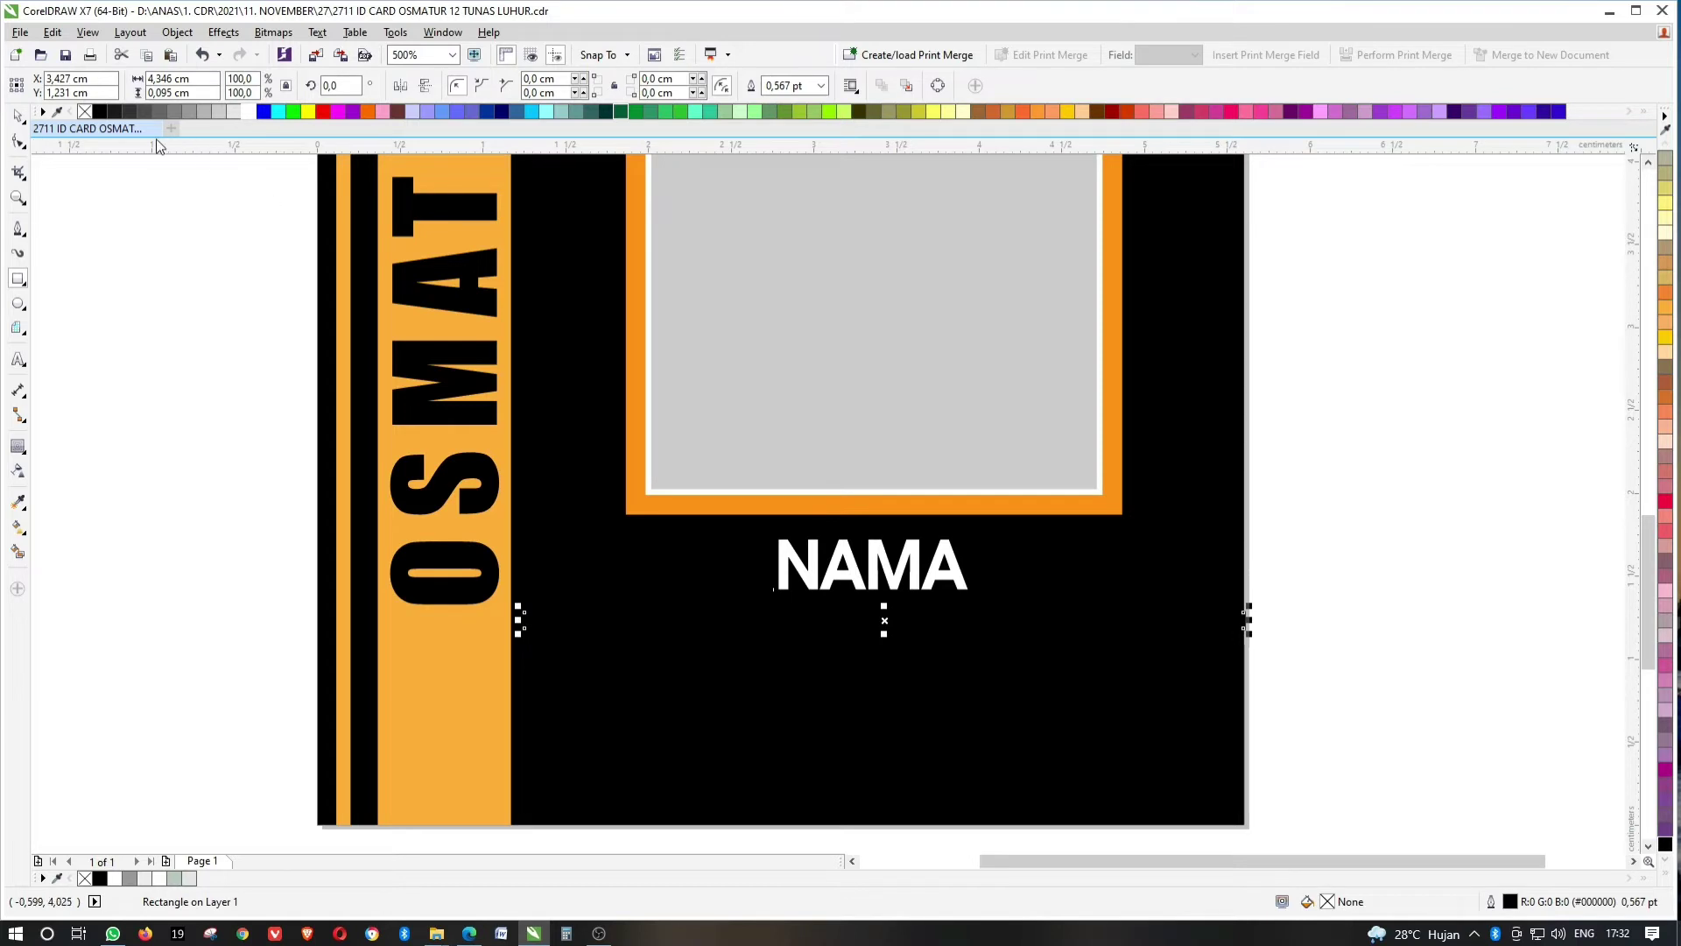
{"action": "left_click", "coordinate": [307, 112]}
{"action": "right_click", "coordinate": [85, 112]}
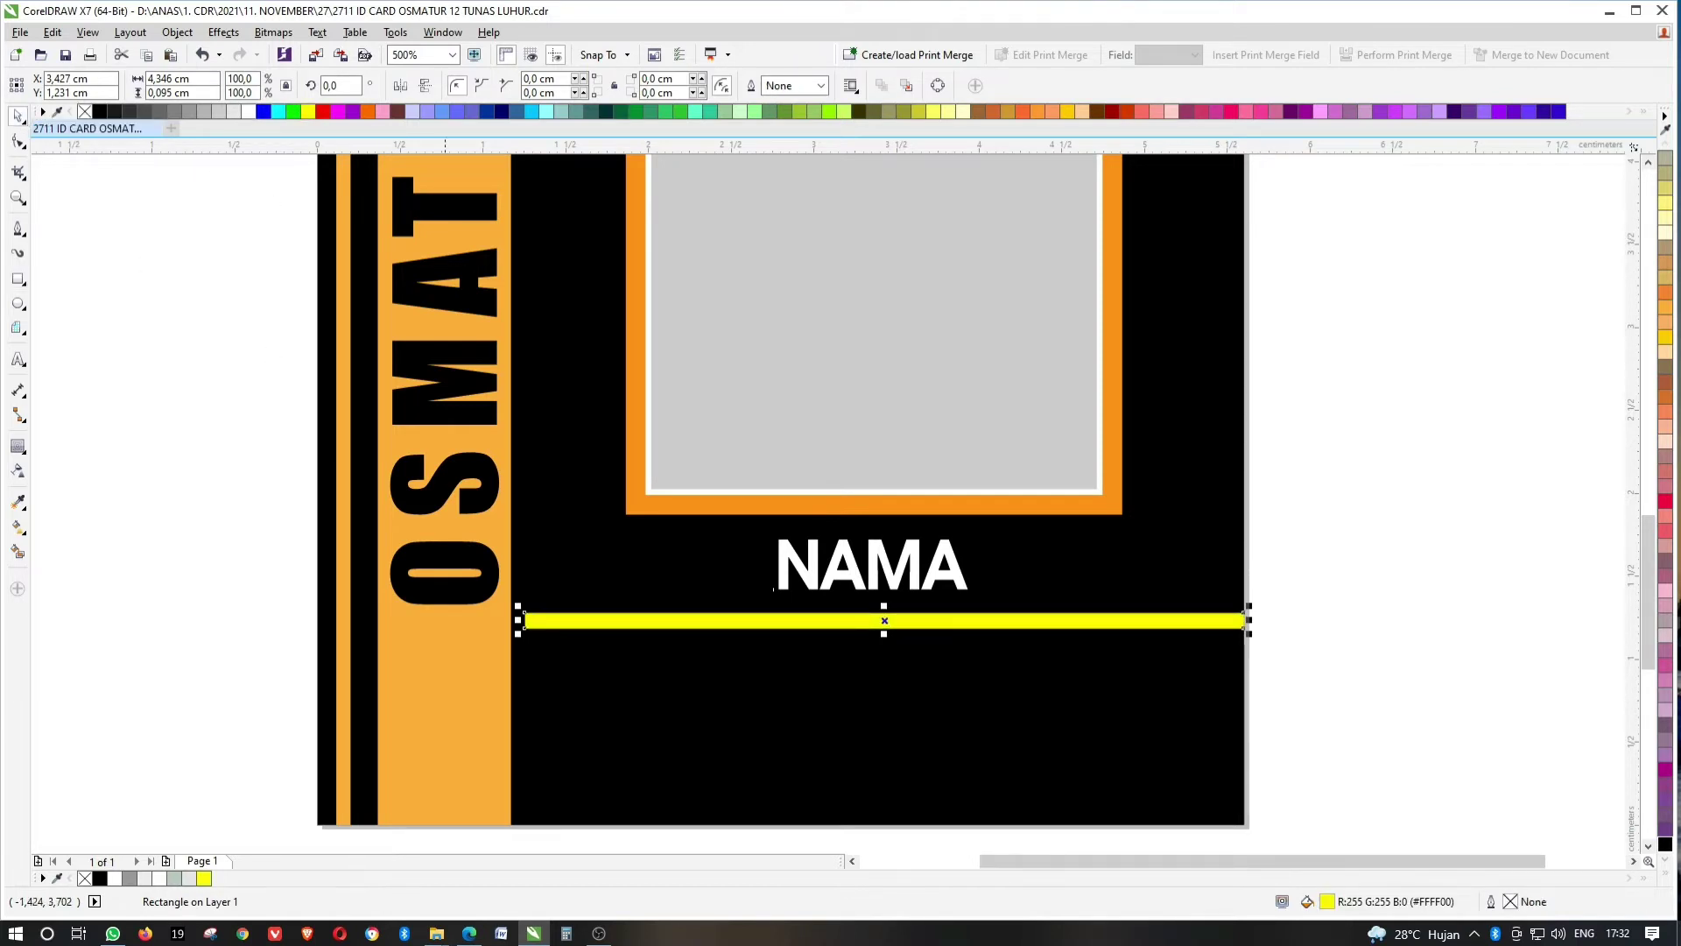
{"action": "scroll", "coordinate": [526, 617], "scroll_direction": "up", "scroll_amount": 2}
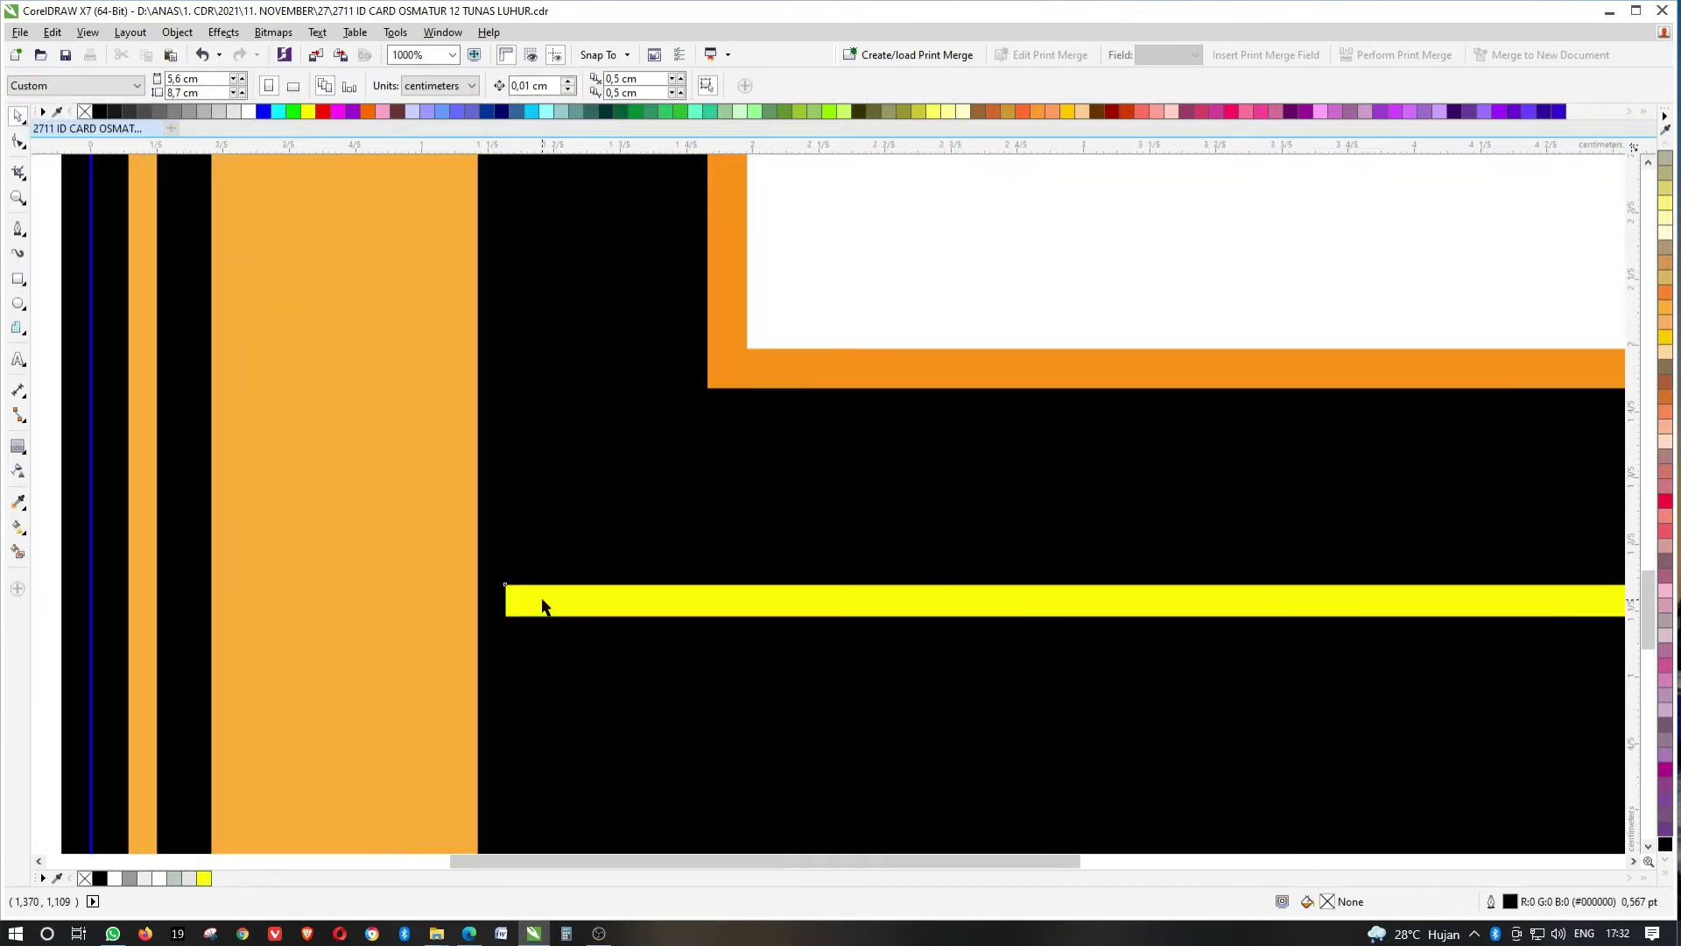
{"action": "left_click_drag", "start_coordinate": [500, 601], "coordinate": [478, 594]}
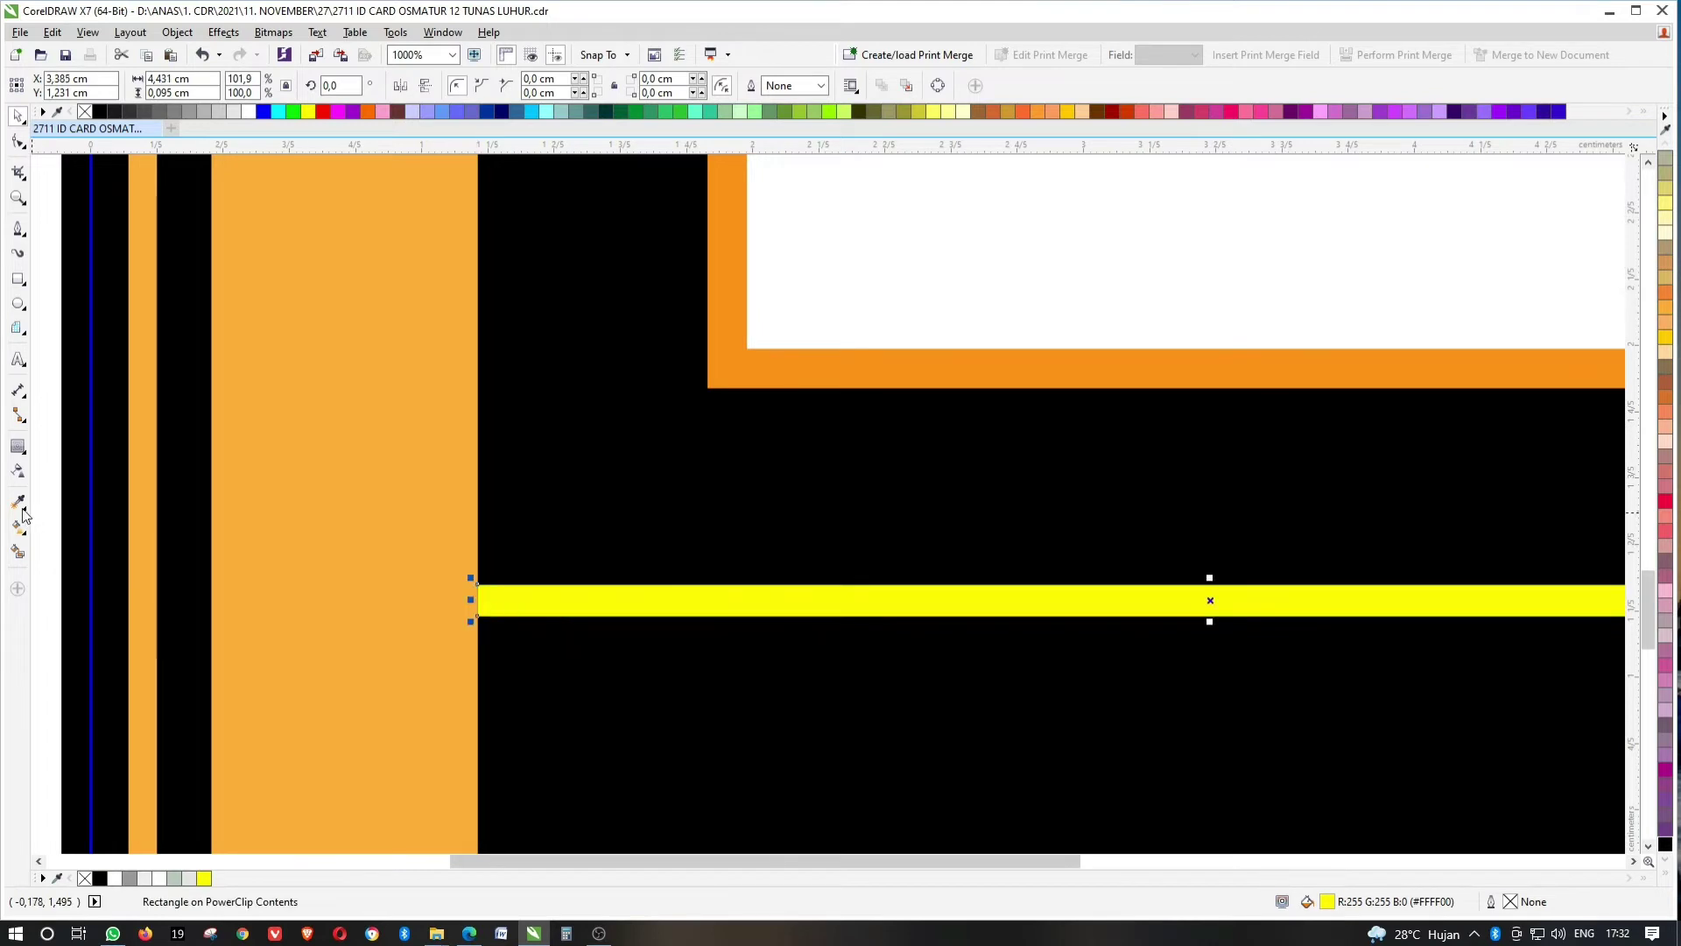
Recolour the yellow bar with the orange sampled from the vertical strip.
{"action": "left_click", "coordinate": [17, 501]}
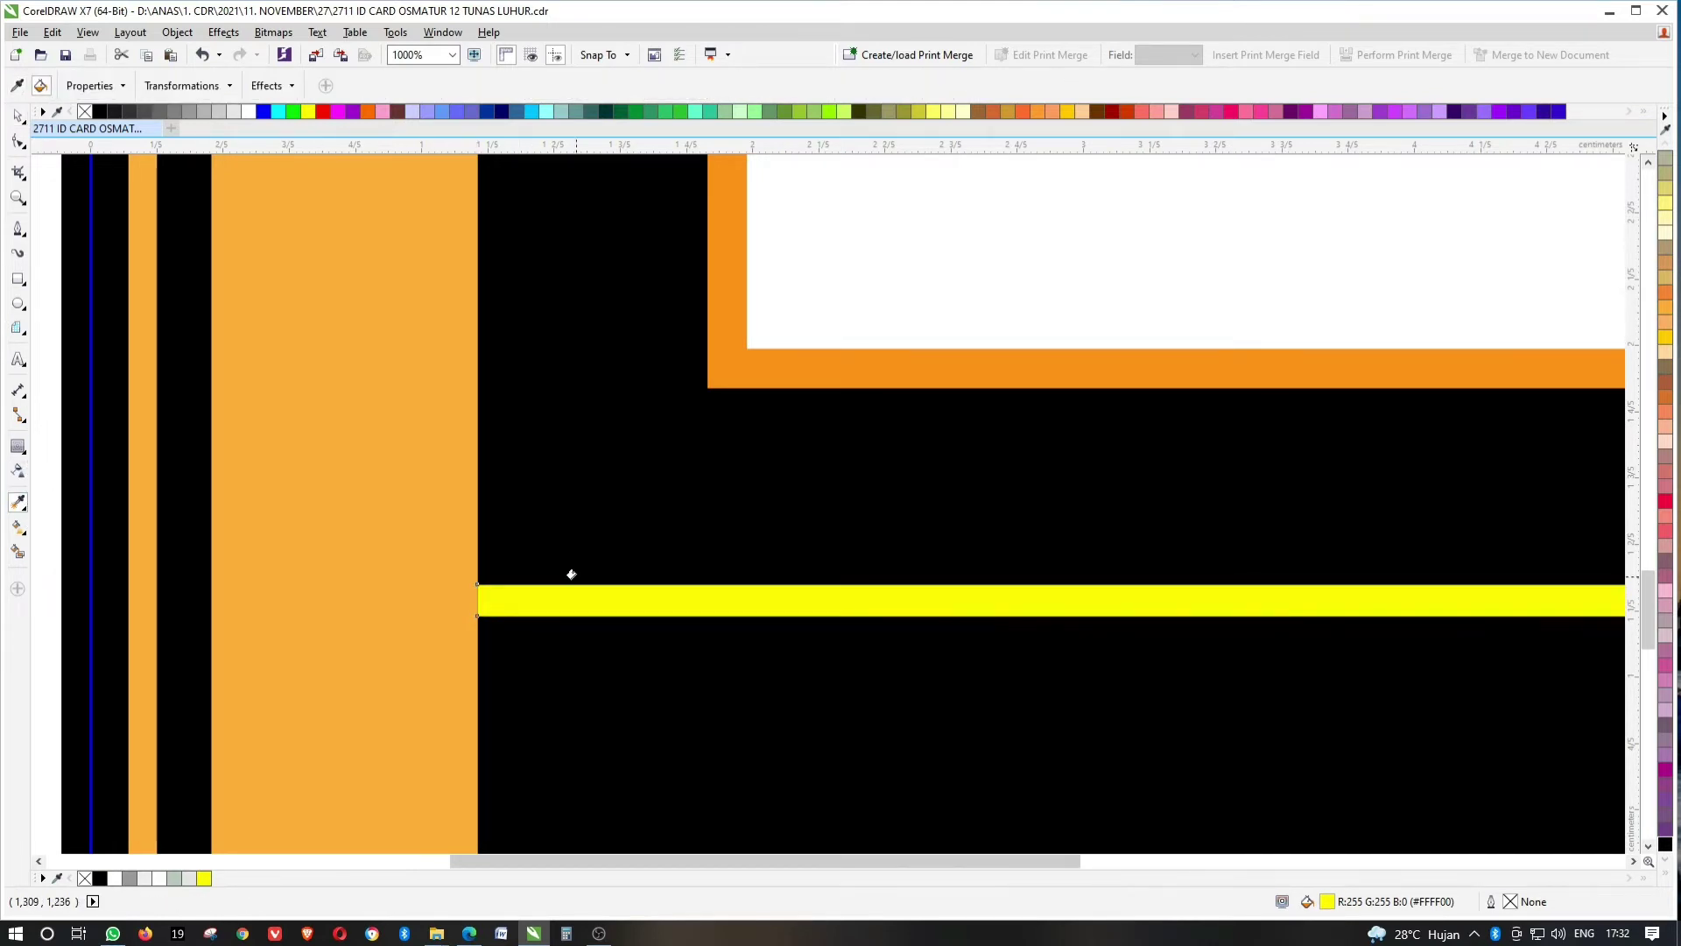
{"action": "key", "text": "space"}
{"action": "scroll", "coordinate": [409, 519], "scroll_direction": "down", "scroll_amount": 4}
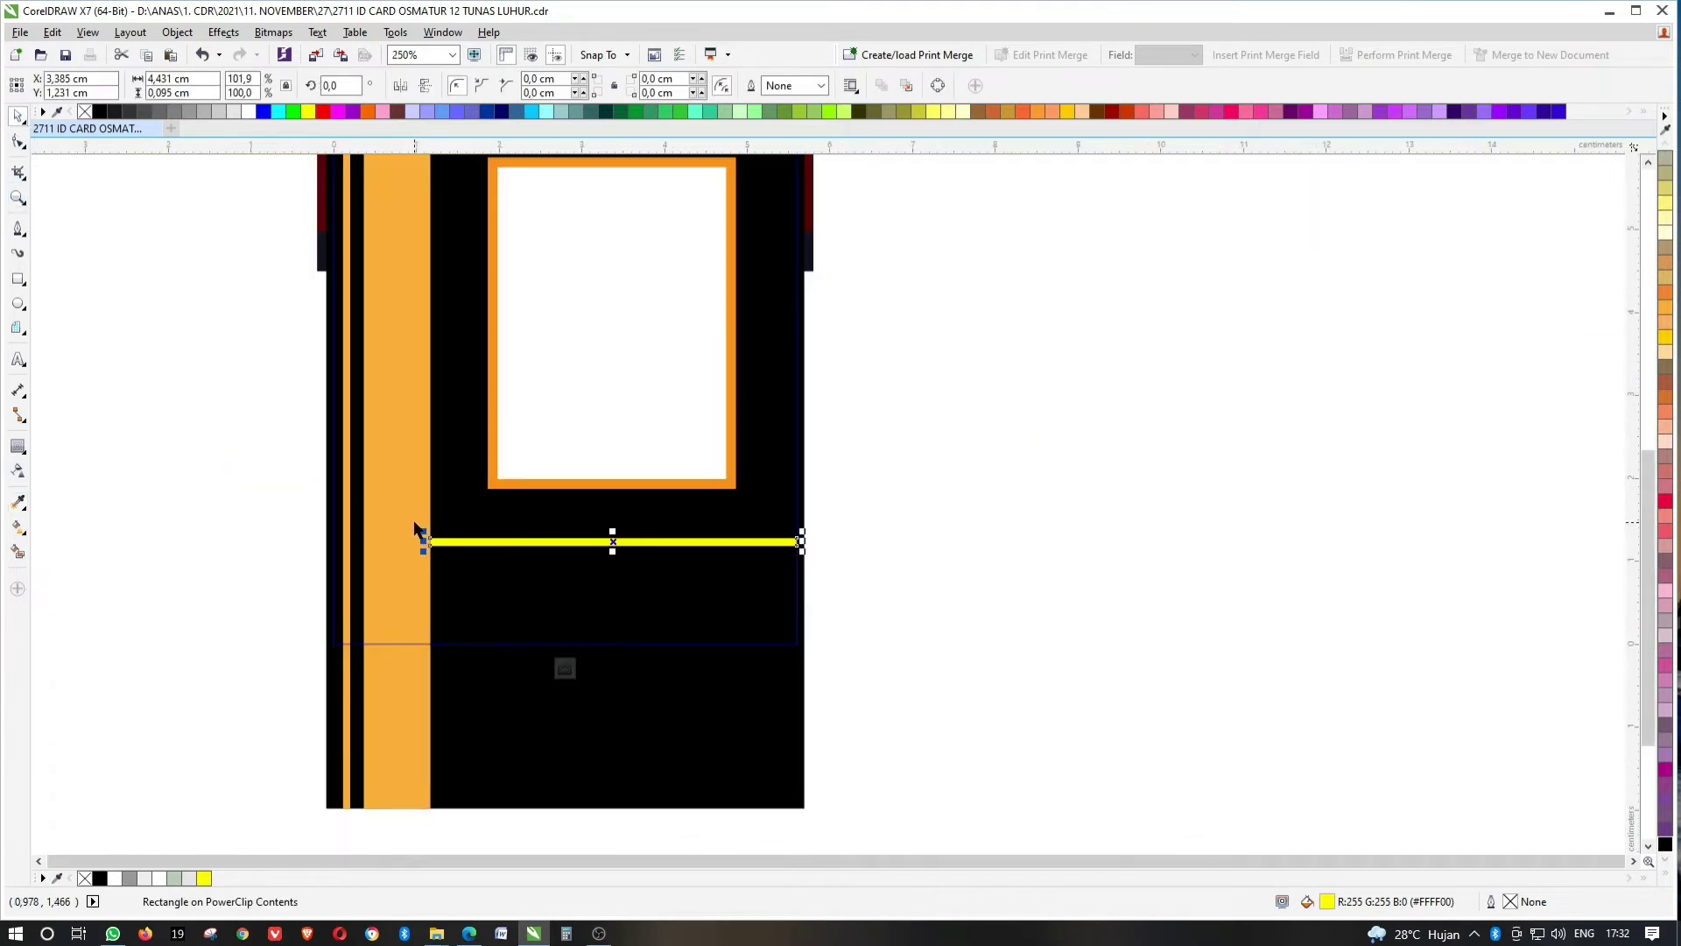
{"action": "left_click", "coordinate": [409, 522]}
{"action": "scroll", "coordinate": [409, 522], "scroll_direction": "up", "scroll_amount": 2}
{"action": "left_click", "coordinate": [552, 88]}
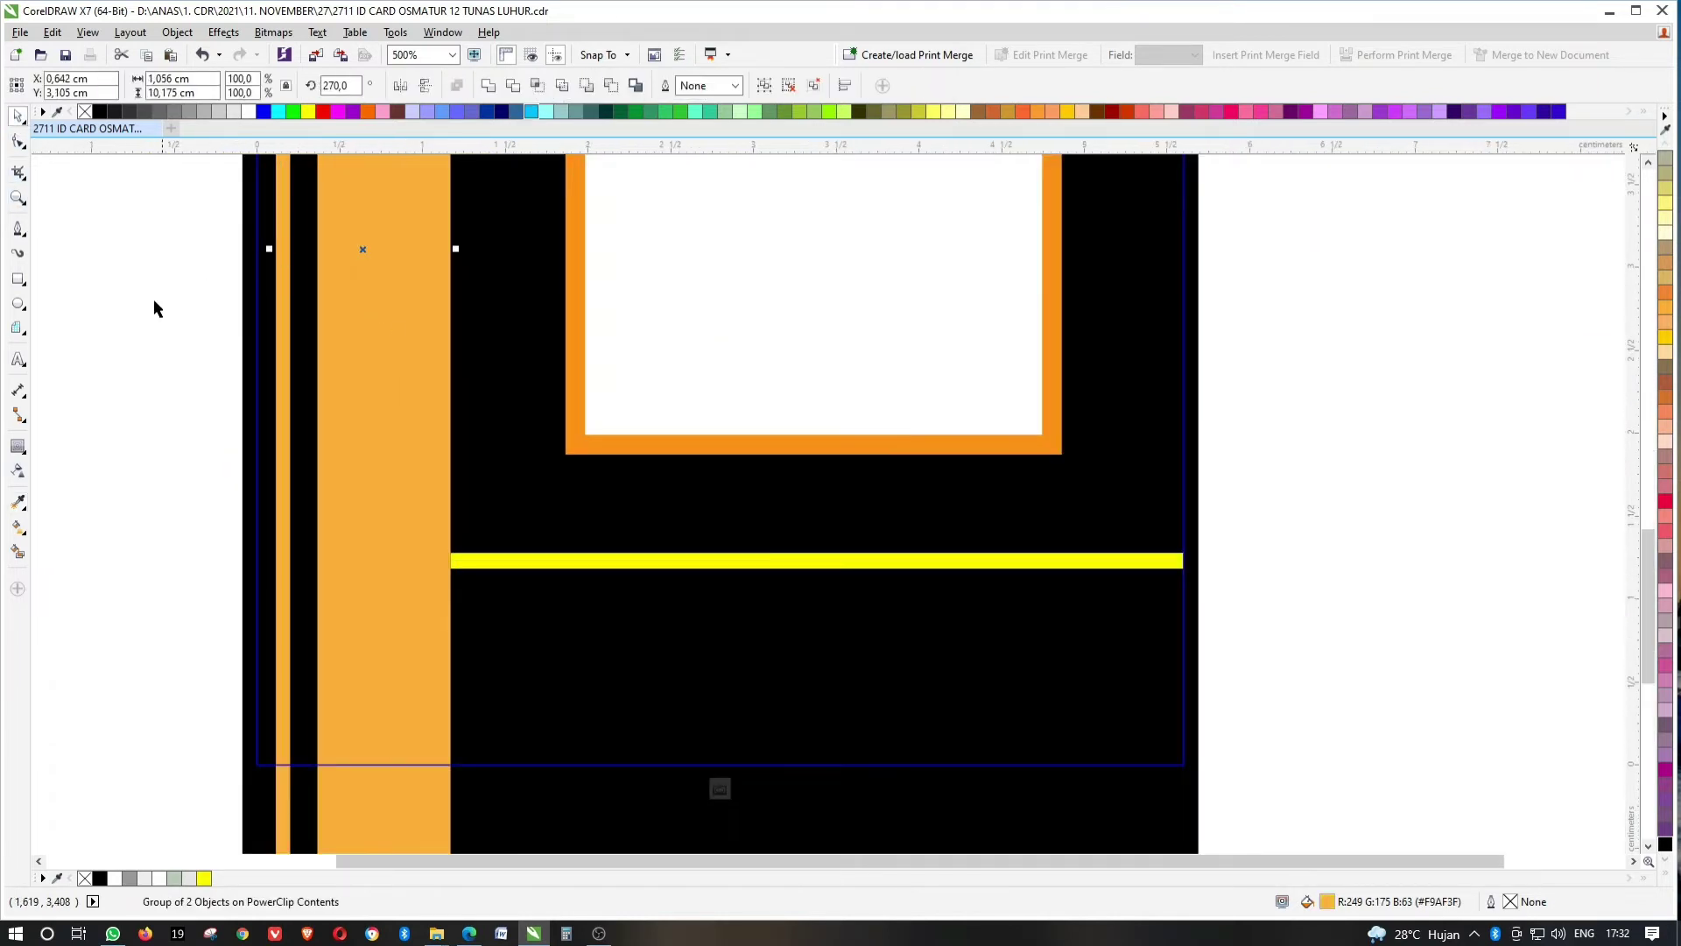
{"action": "left_click", "coordinate": [391, 397]}
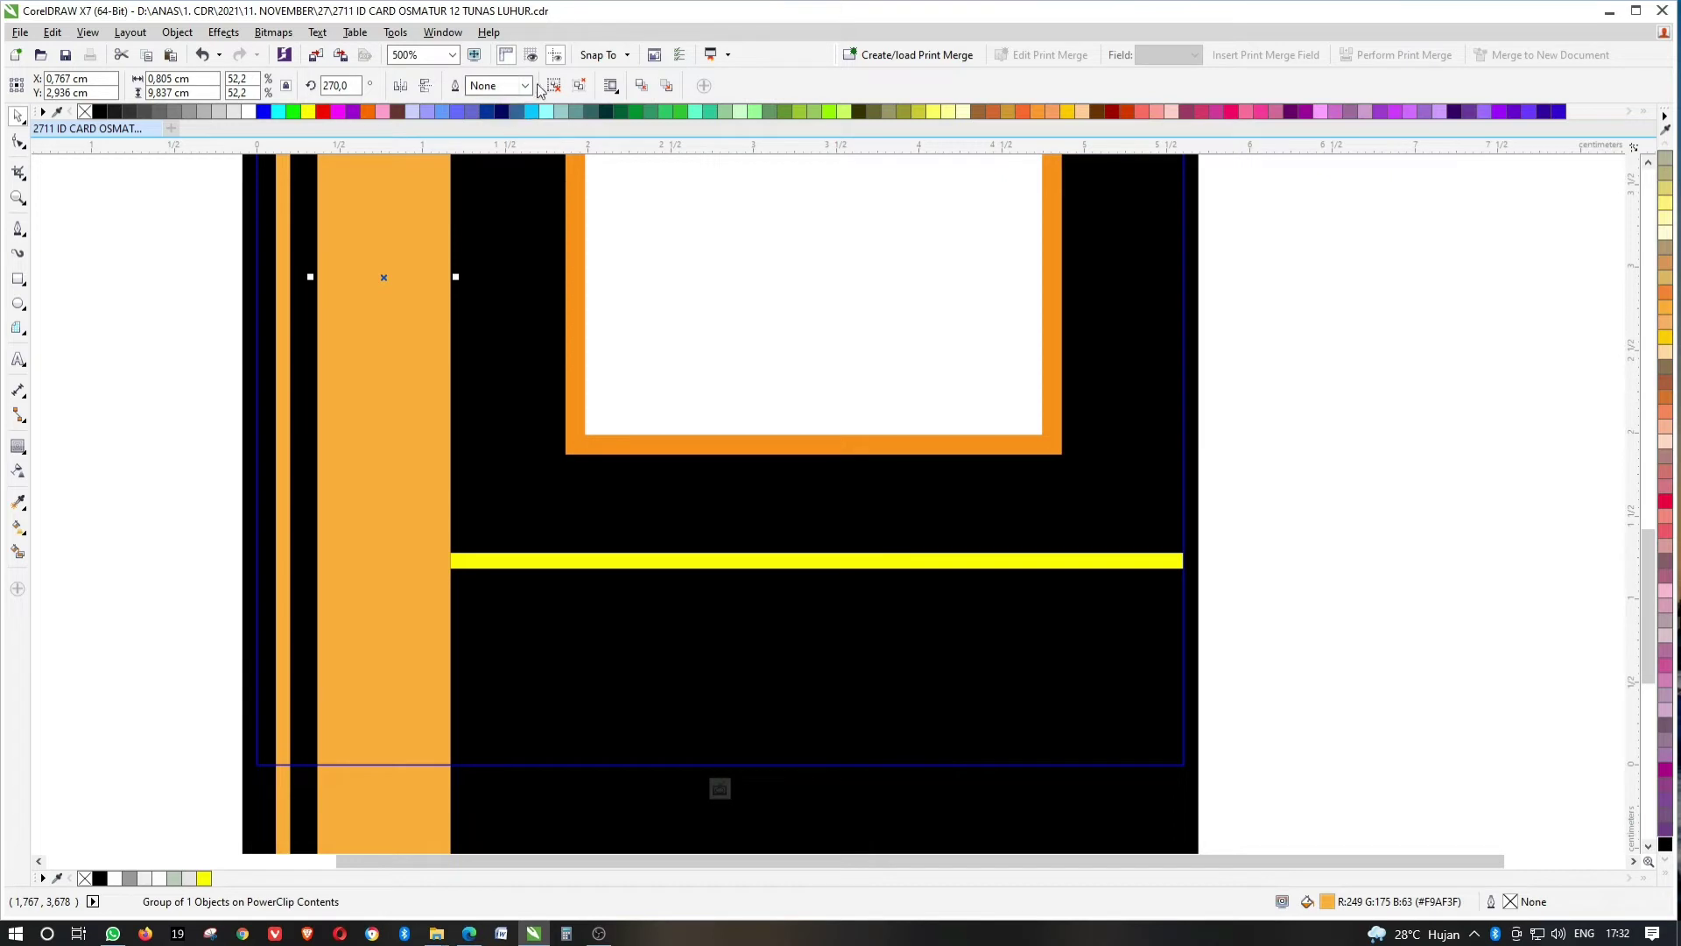
{"action": "left_click", "coordinate": [17, 502]}
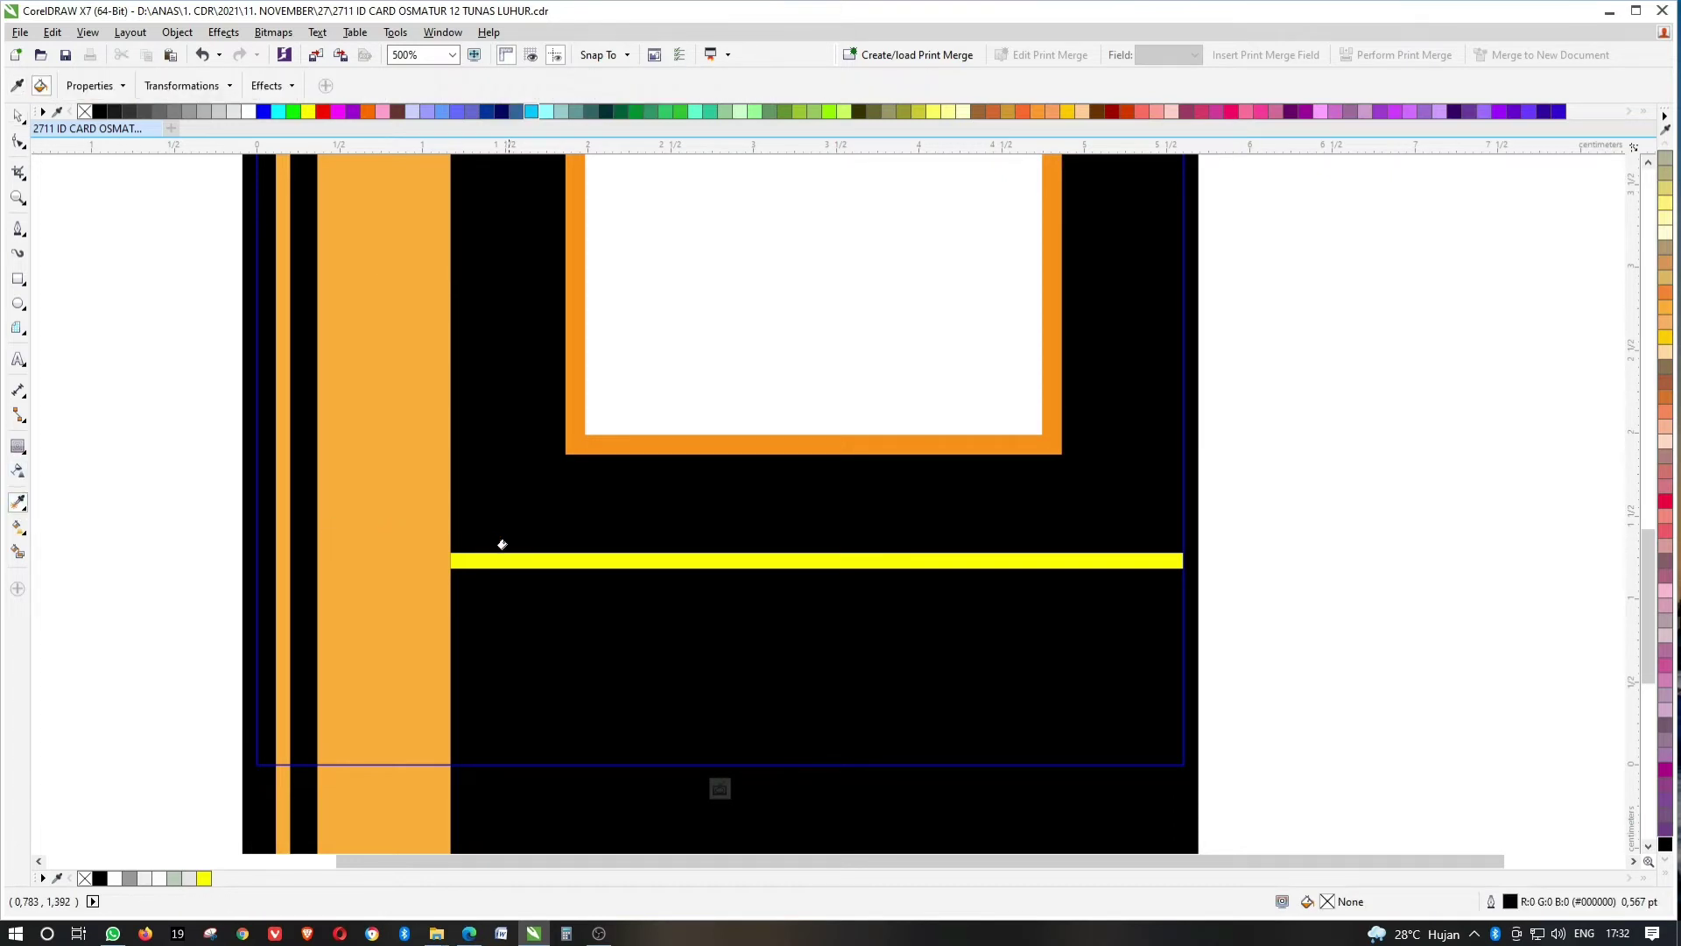
{"action": "left_click", "coordinate": [515, 557]}
{"action": "left_click", "coordinate": [18, 118]}
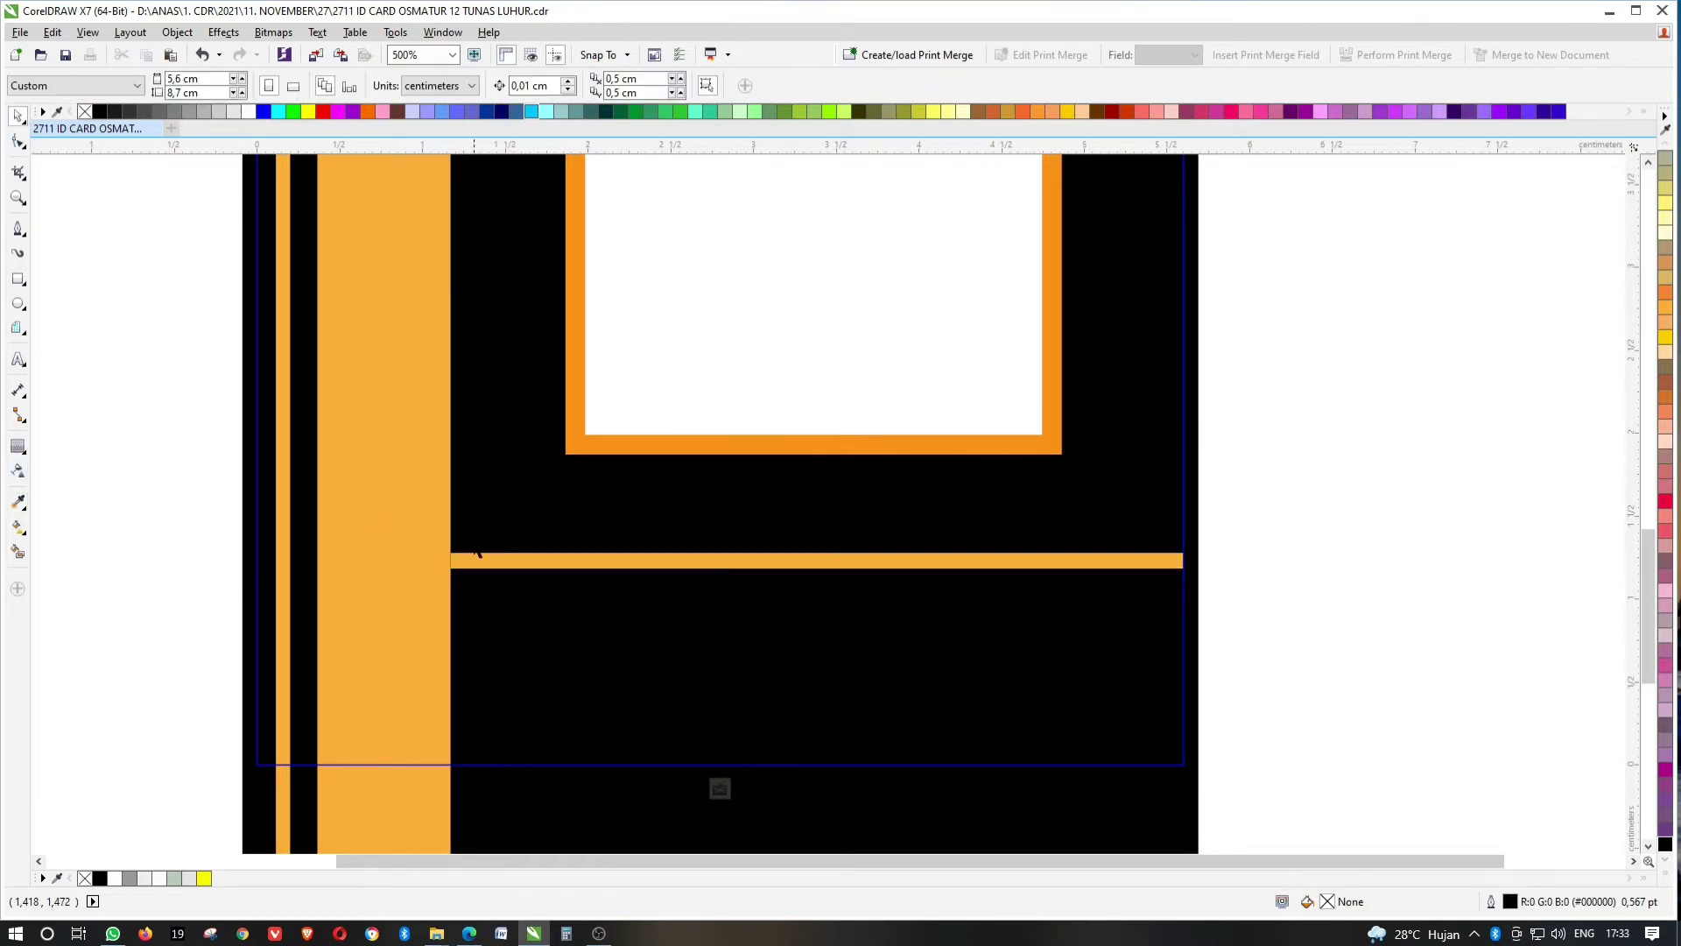
{"action": "scroll", "coordinate": [466, 560], "scroll_direction": "up", "scroll_amount": 3}
{"action": "left_click", "coordinate": [466, 561]}
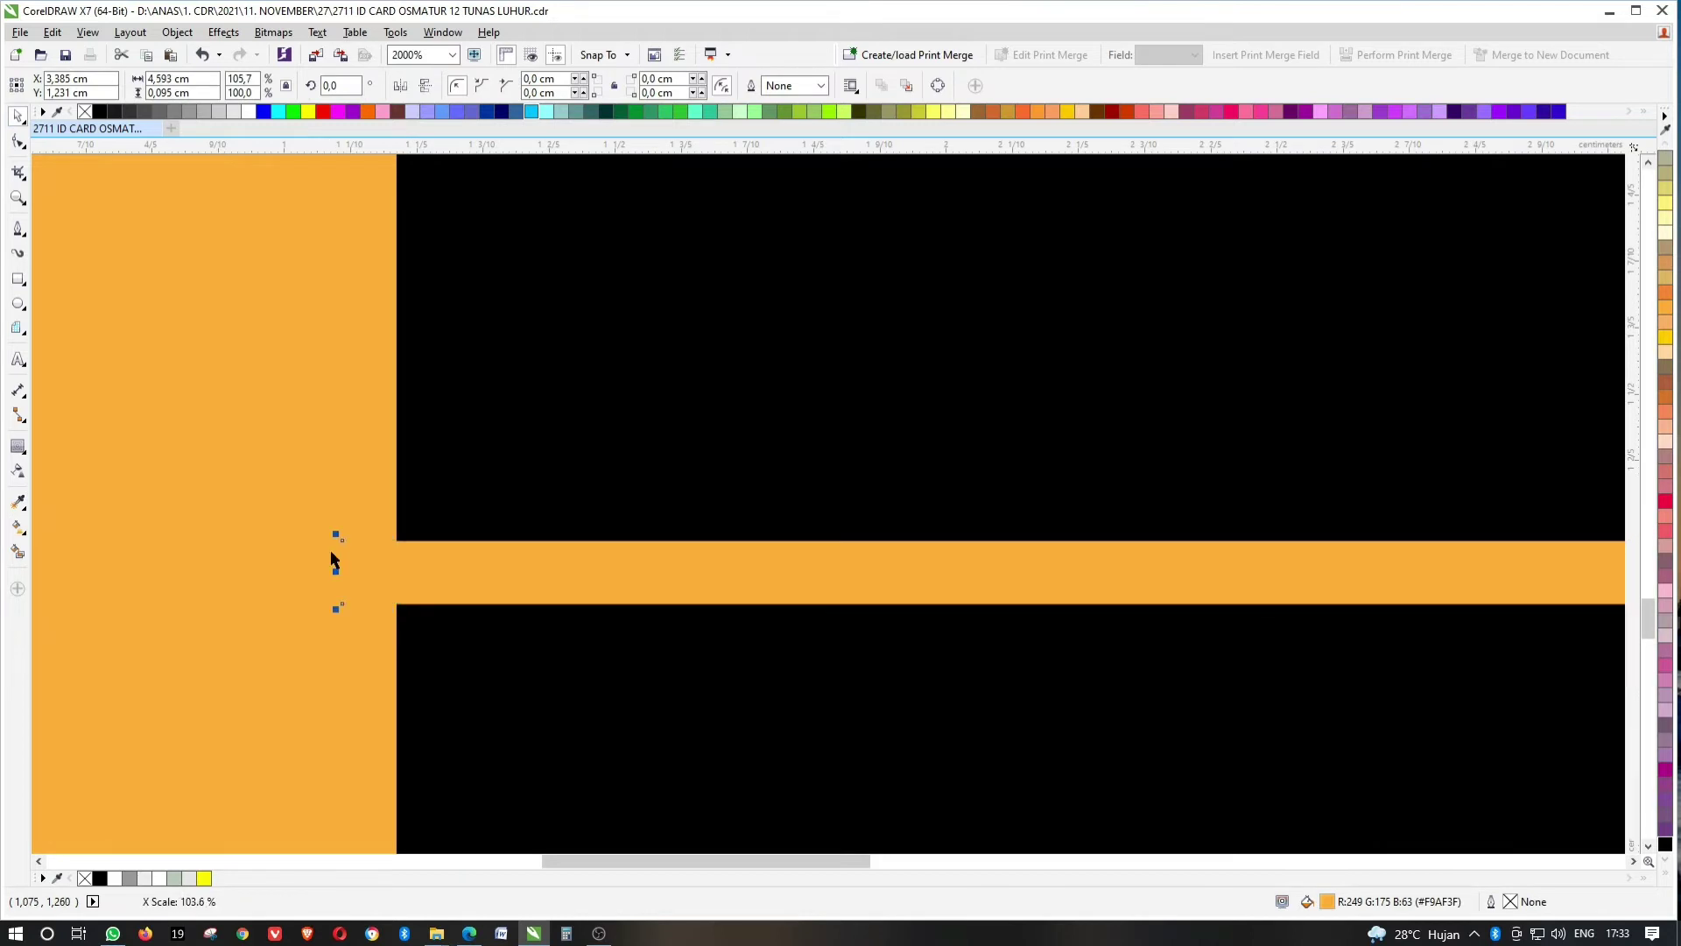
{"action": "scroll", "coordinate": [386, 571], "scroll_direction": "down", "scroll_amount": 5}
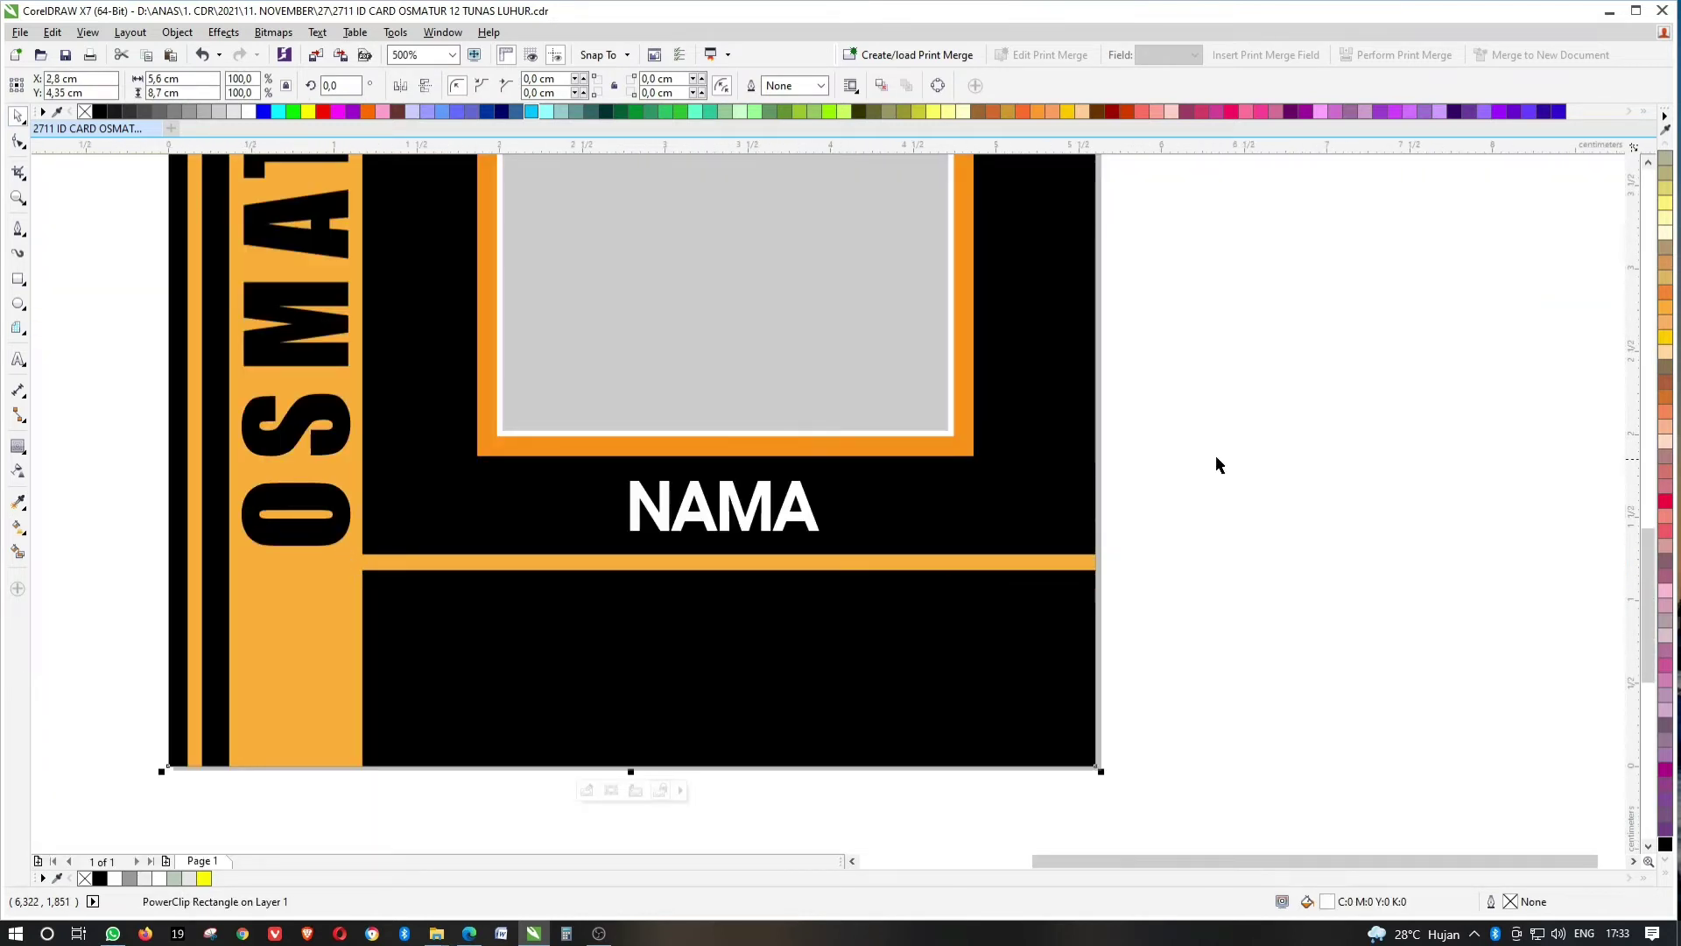
Halve the orange bar's height and place a copy of NAMA below the lines.
{"action": "left_click", "coordinate": [723, 506]}
{"action": "left_click", "coordinate": [766, 561]}
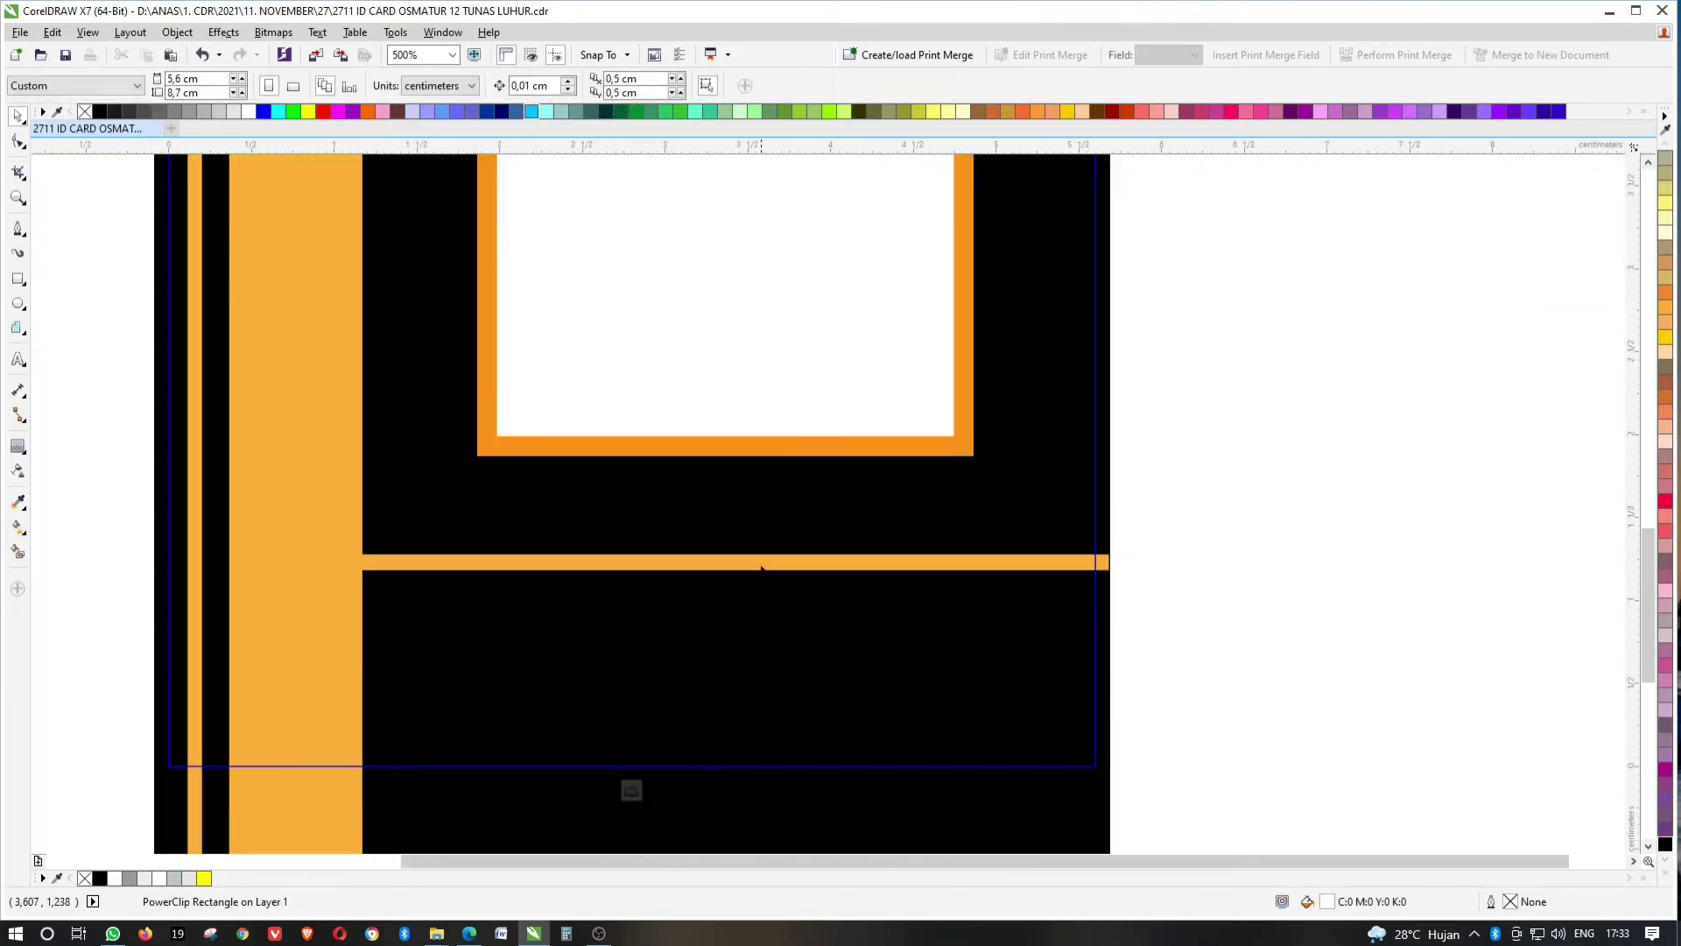
{"action": "scroll", "coordinate": [762, 563], "scroll_direction": "up", "scroll_amount": 2}
{"action": "left_click_drag", "start_coordinate": [696, 571], "coordinate": [677, 583]}
{"action": "scroll", "coordinate": [697, 559], "scroll_direction": "up", "scroll_amount": 2}
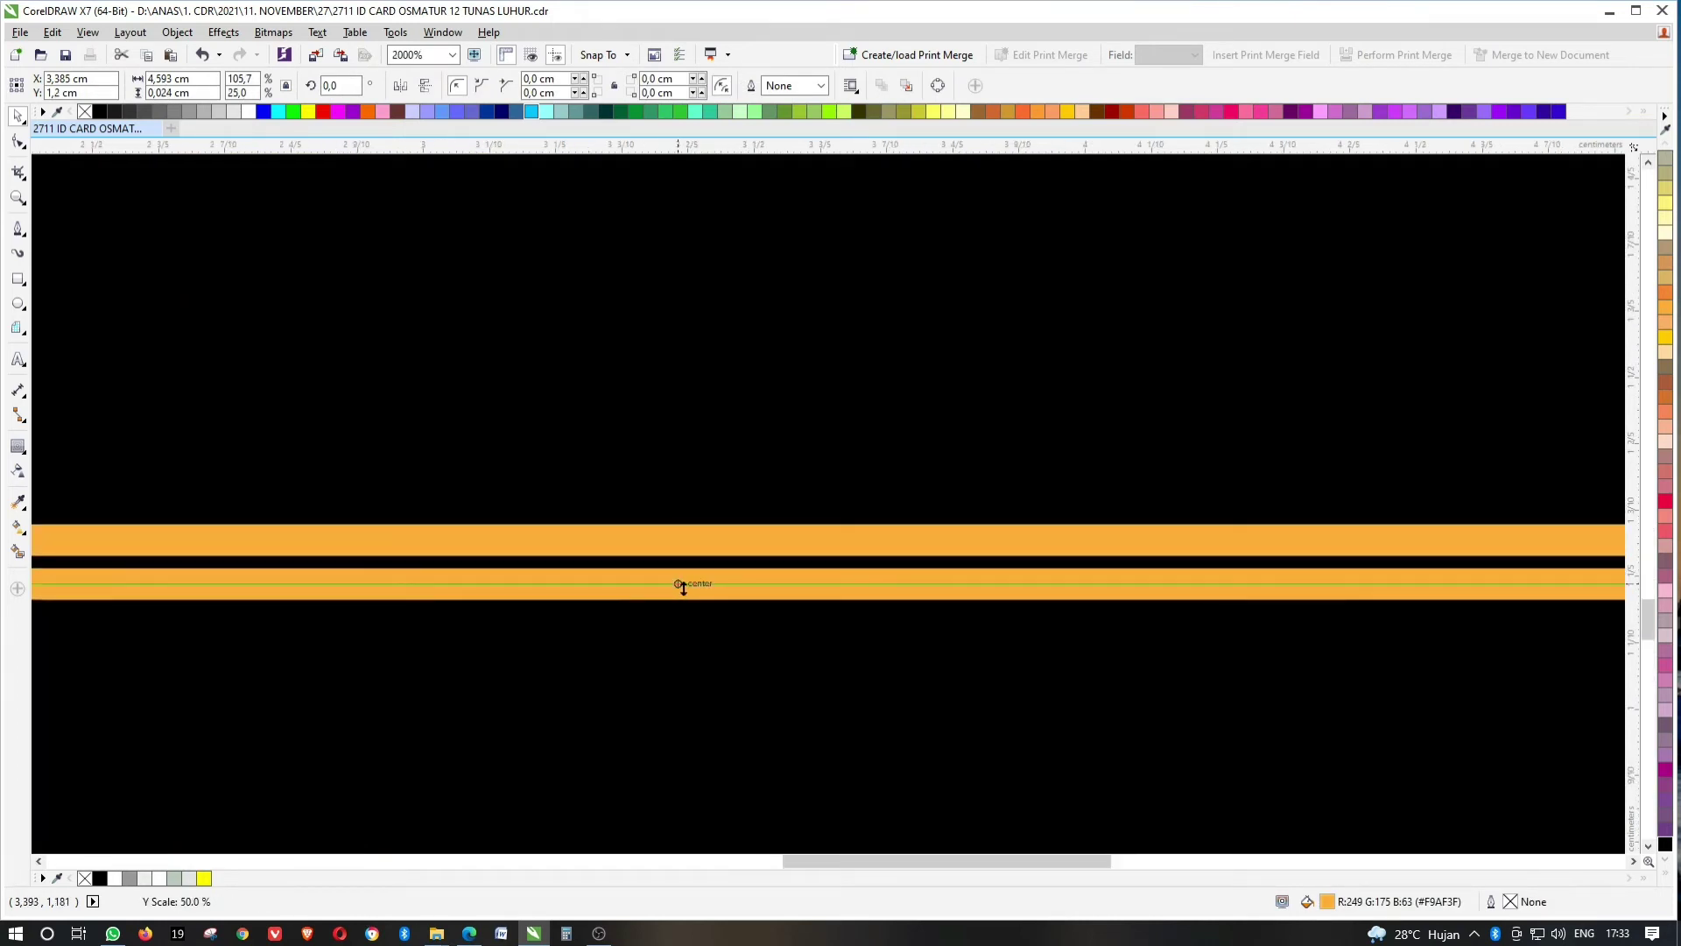
{"action": "scroll", "coordinate": [680, 560], "scroll_direction": "down", "scroll_amount": 4}
{"action": "left_click_drag", "start_coordinate": [788, 508], "coordinate": [788, 604]}
Retype the copied NAMA label as JABATAN and remove its bold weight.
{"action": "double_click", "coordinate": [788, 604]}
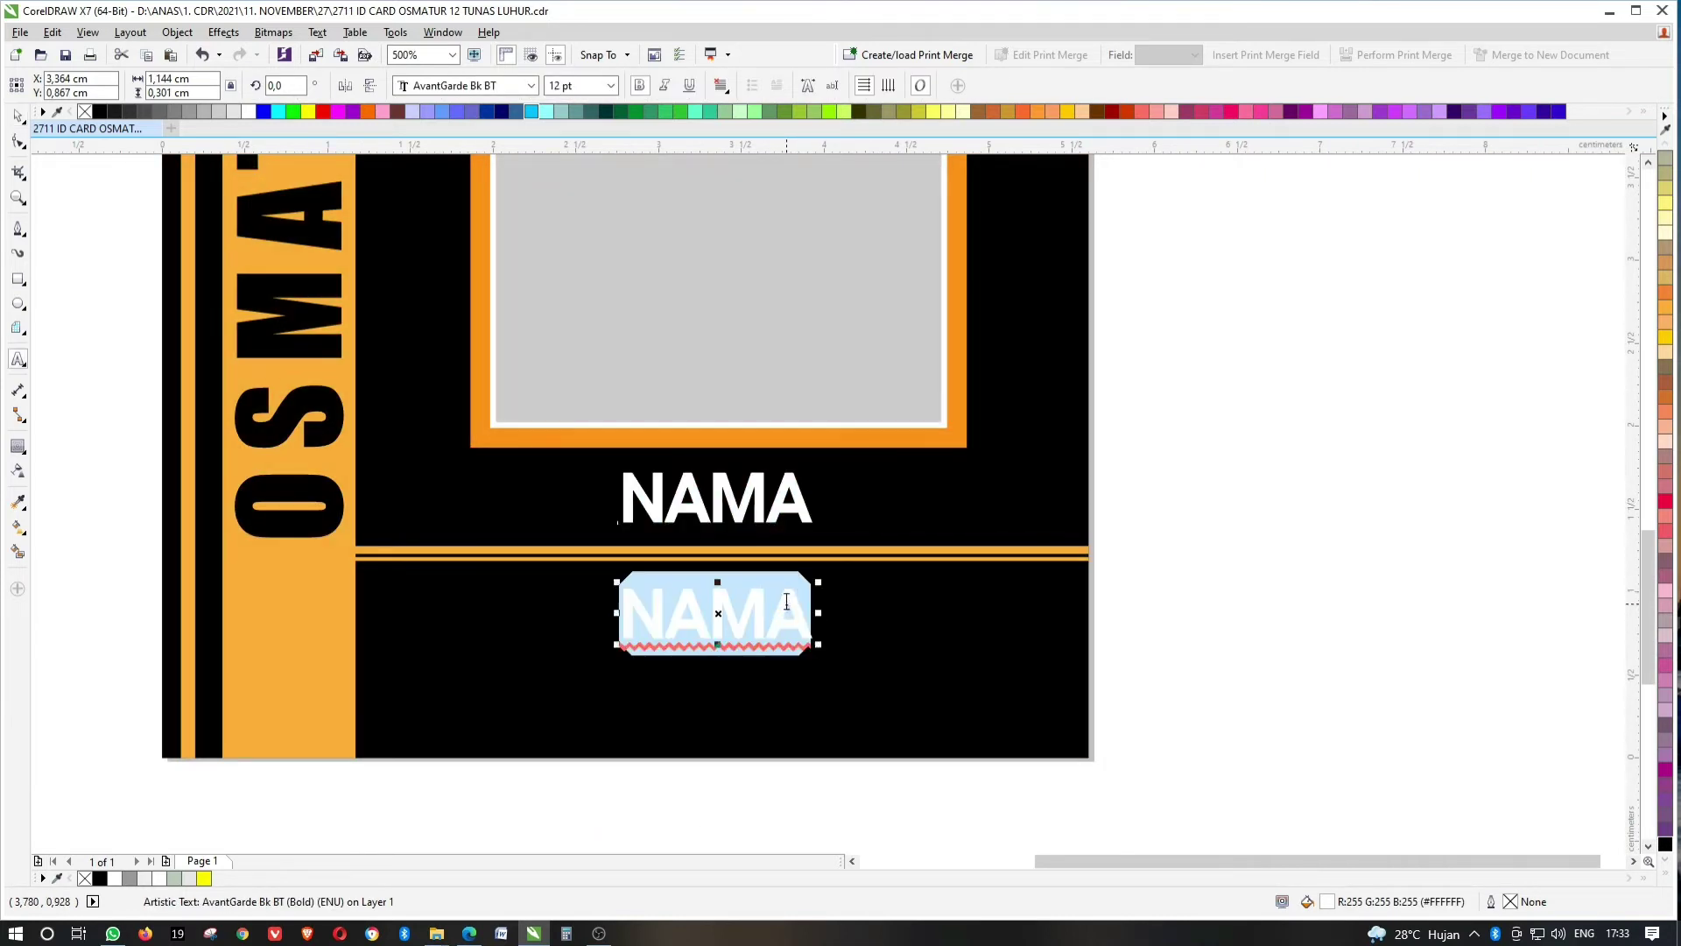
{"action": "type", "text": "JABATAN"}
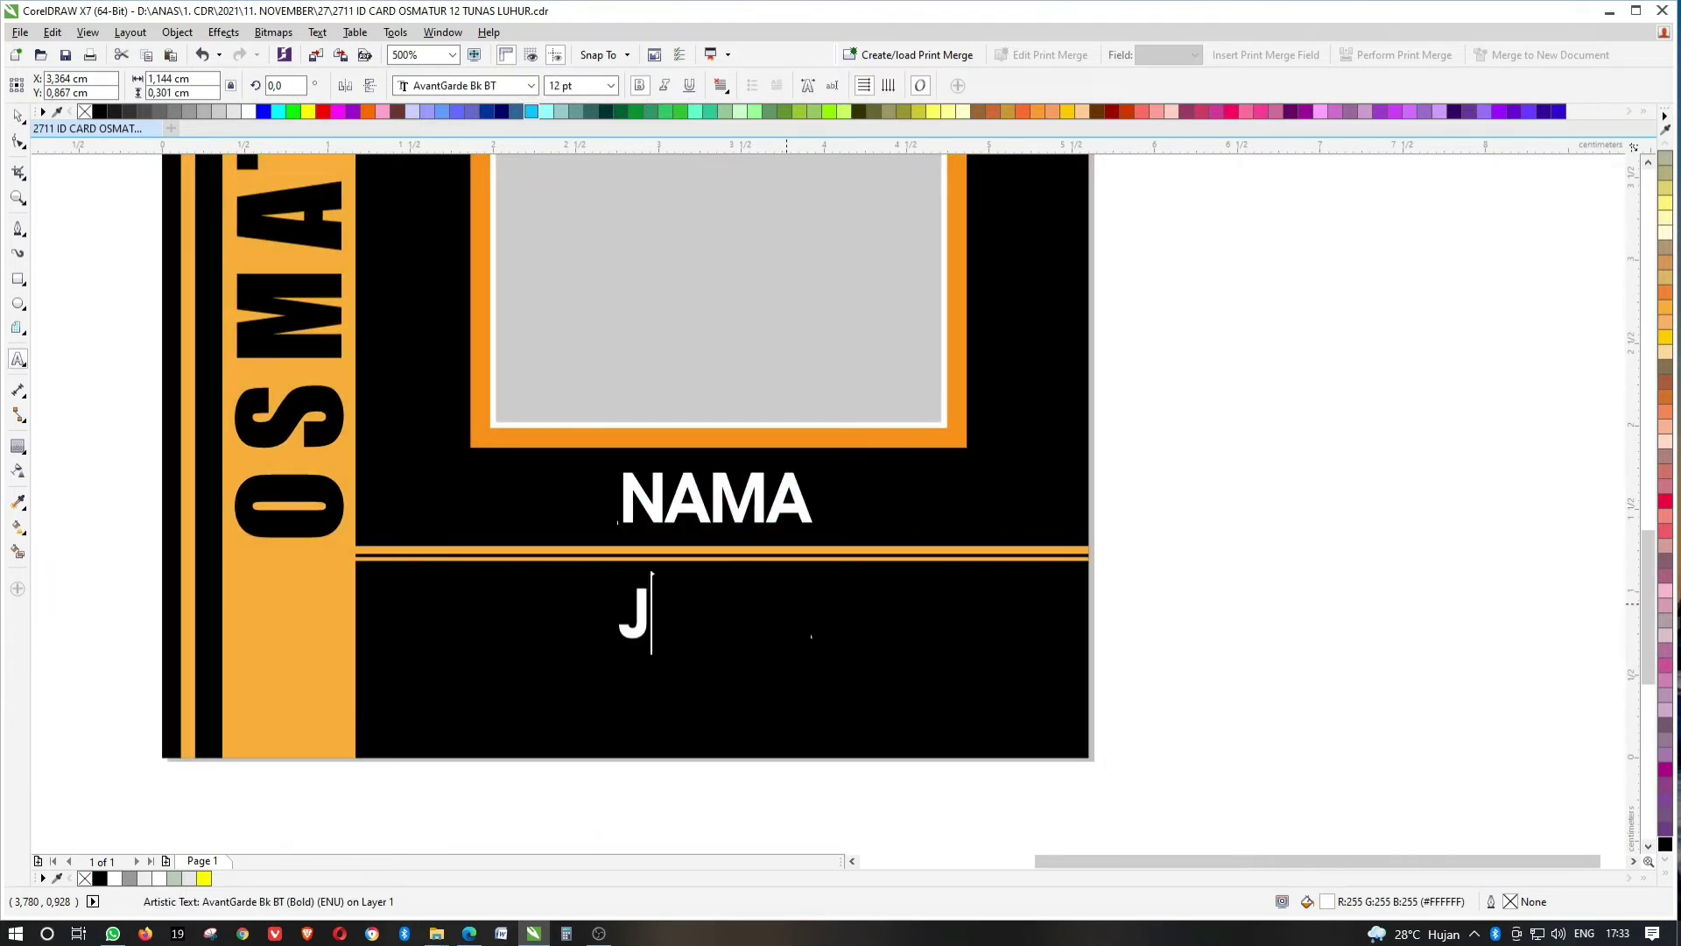
{"action": "double_click", "coordinate": [786, 601]}
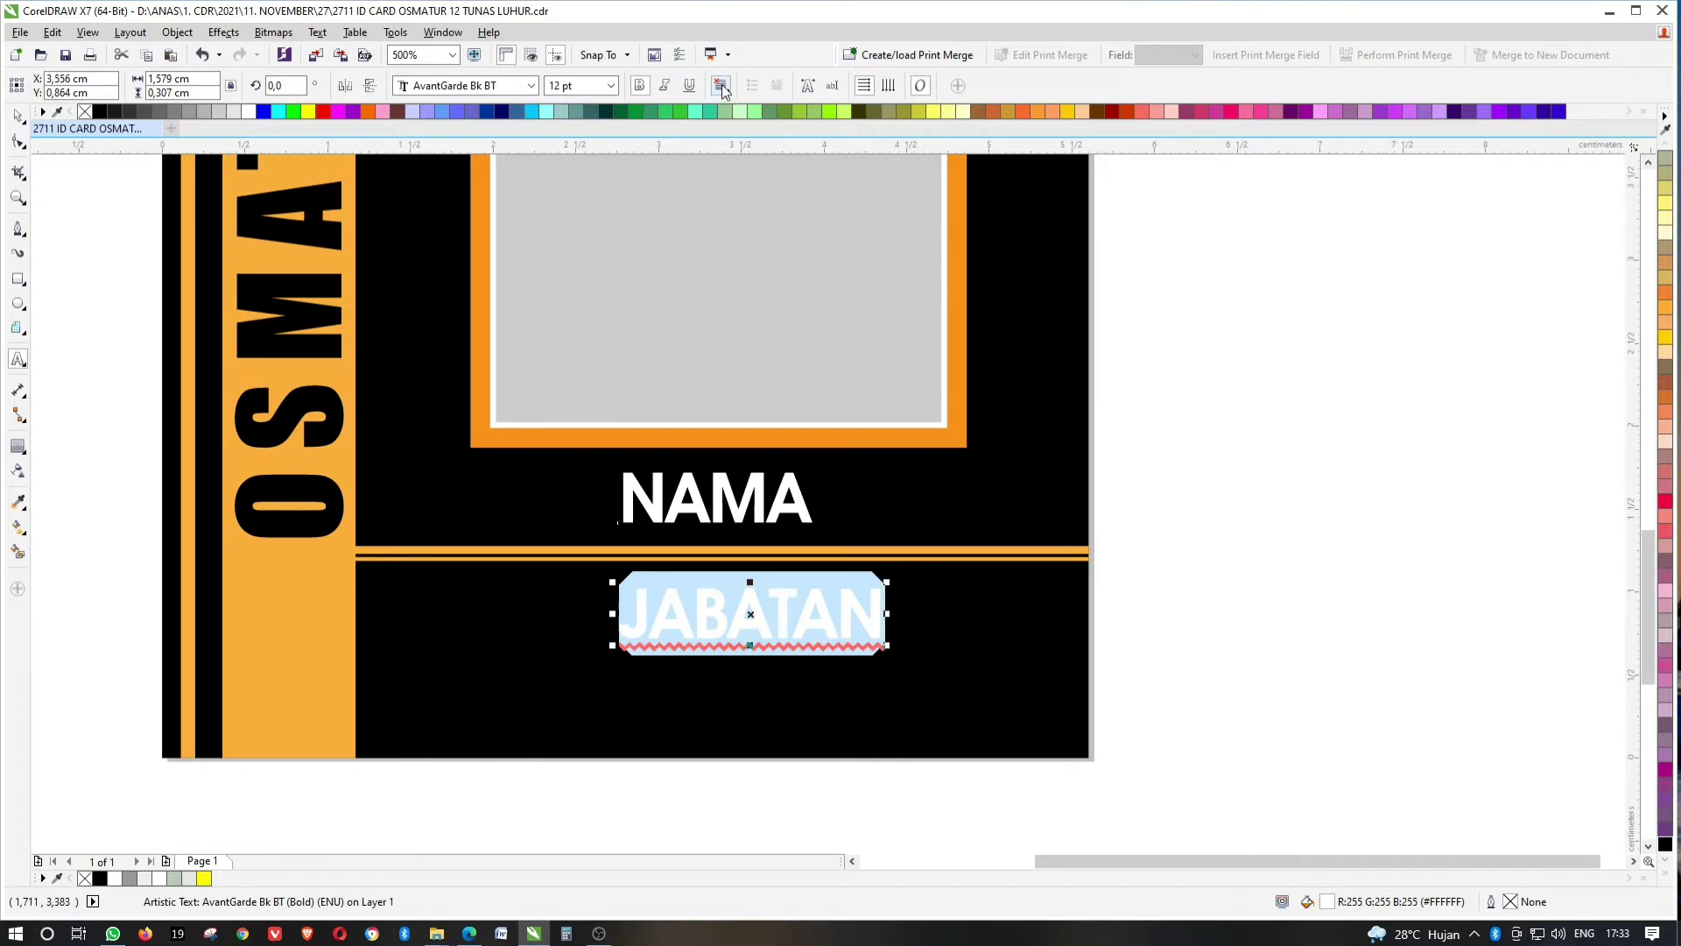
{"action": "left_click", "coordinate": [723, 90]}
{"action": "left_click", "coordinate": [745, 139]}
{"action": "left_click", "coordinate": [646, 87]}
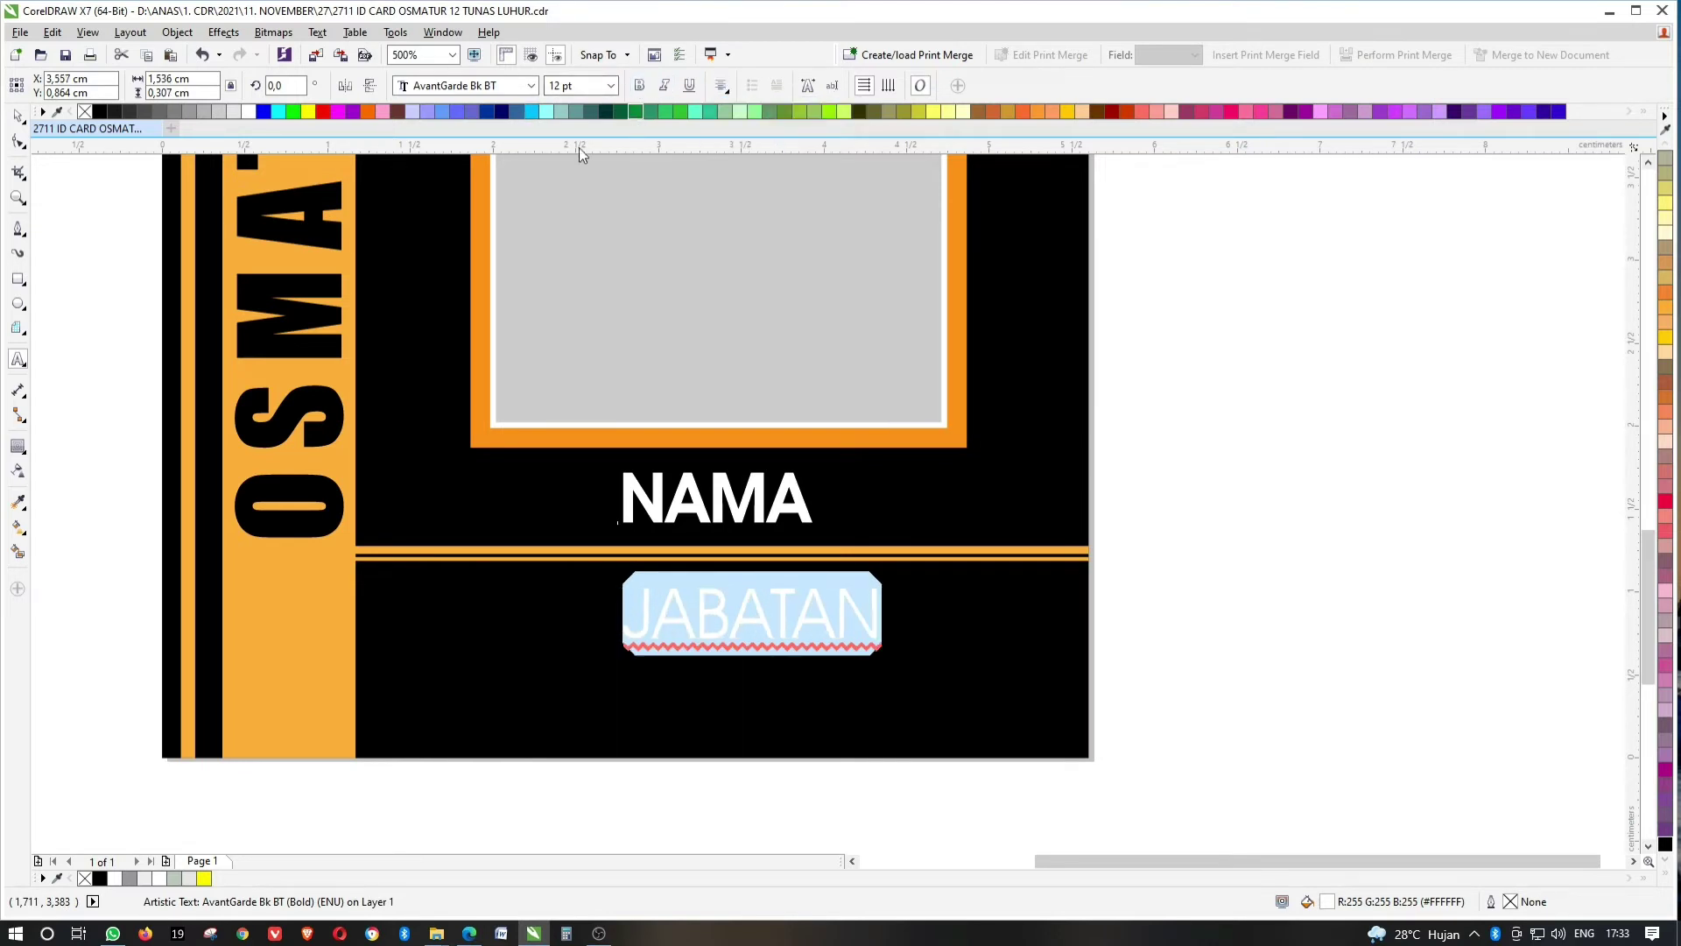
{"action": "left_click", "coordinate": [19, 118]}
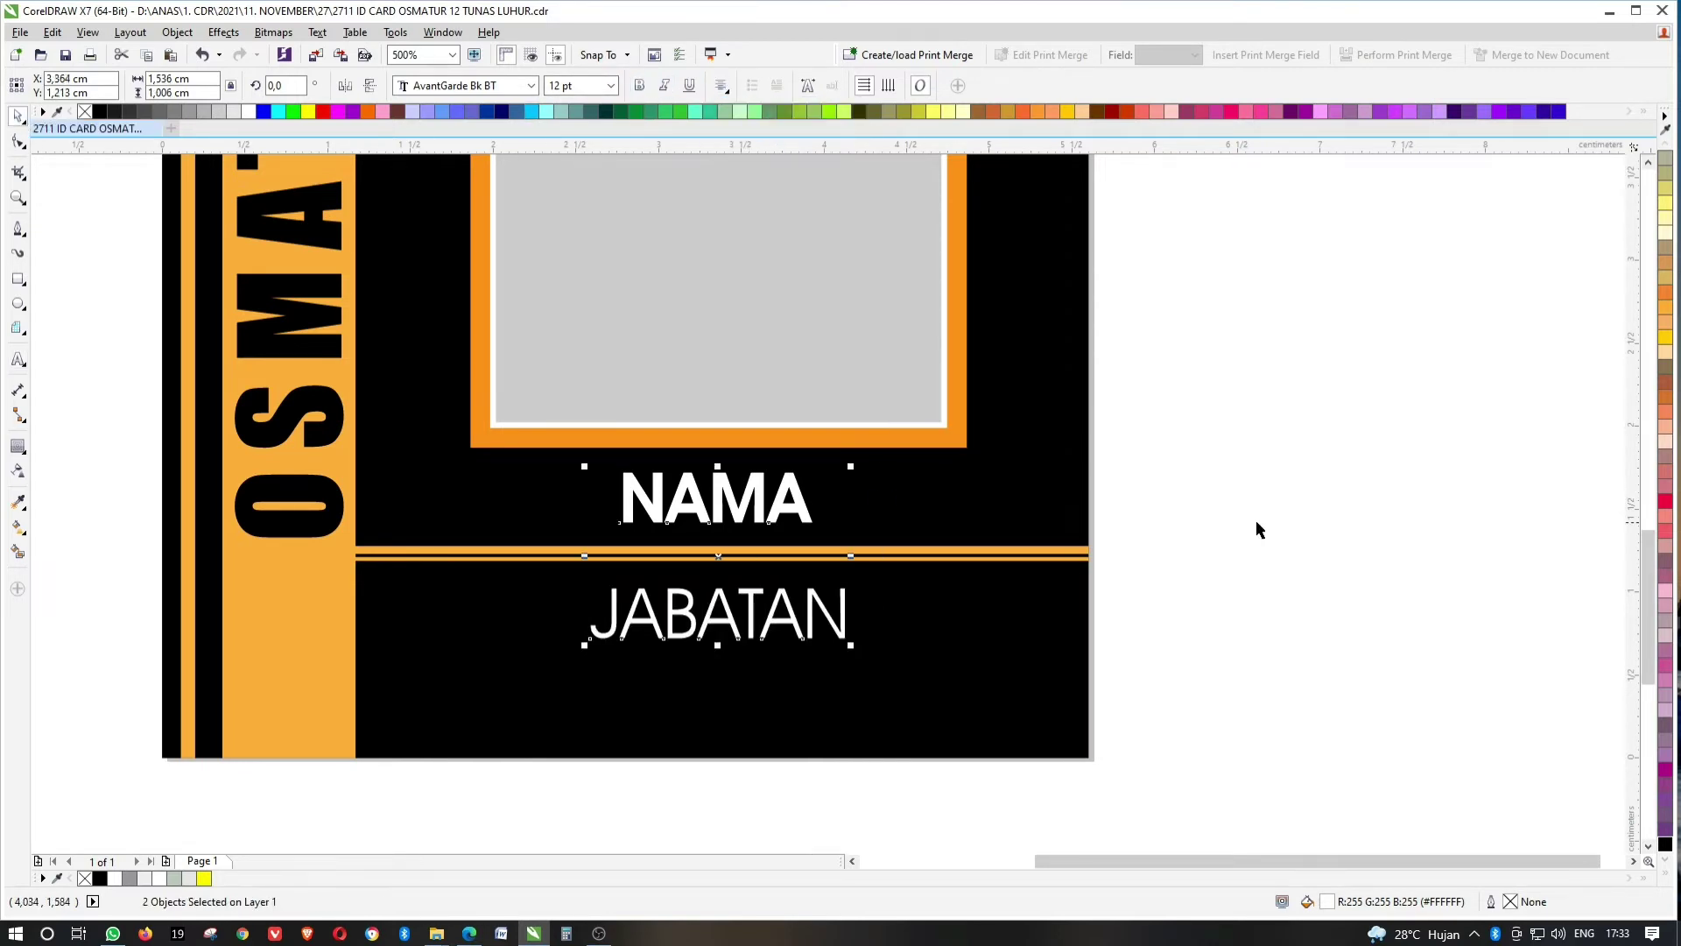
Shrink JABATAN, centre it horizontally on the card, and view the whole page.
{"action": "left_click", "coordinate": [1257, 529]}
{"action": "left_click", "coordinate": [835, 631]}
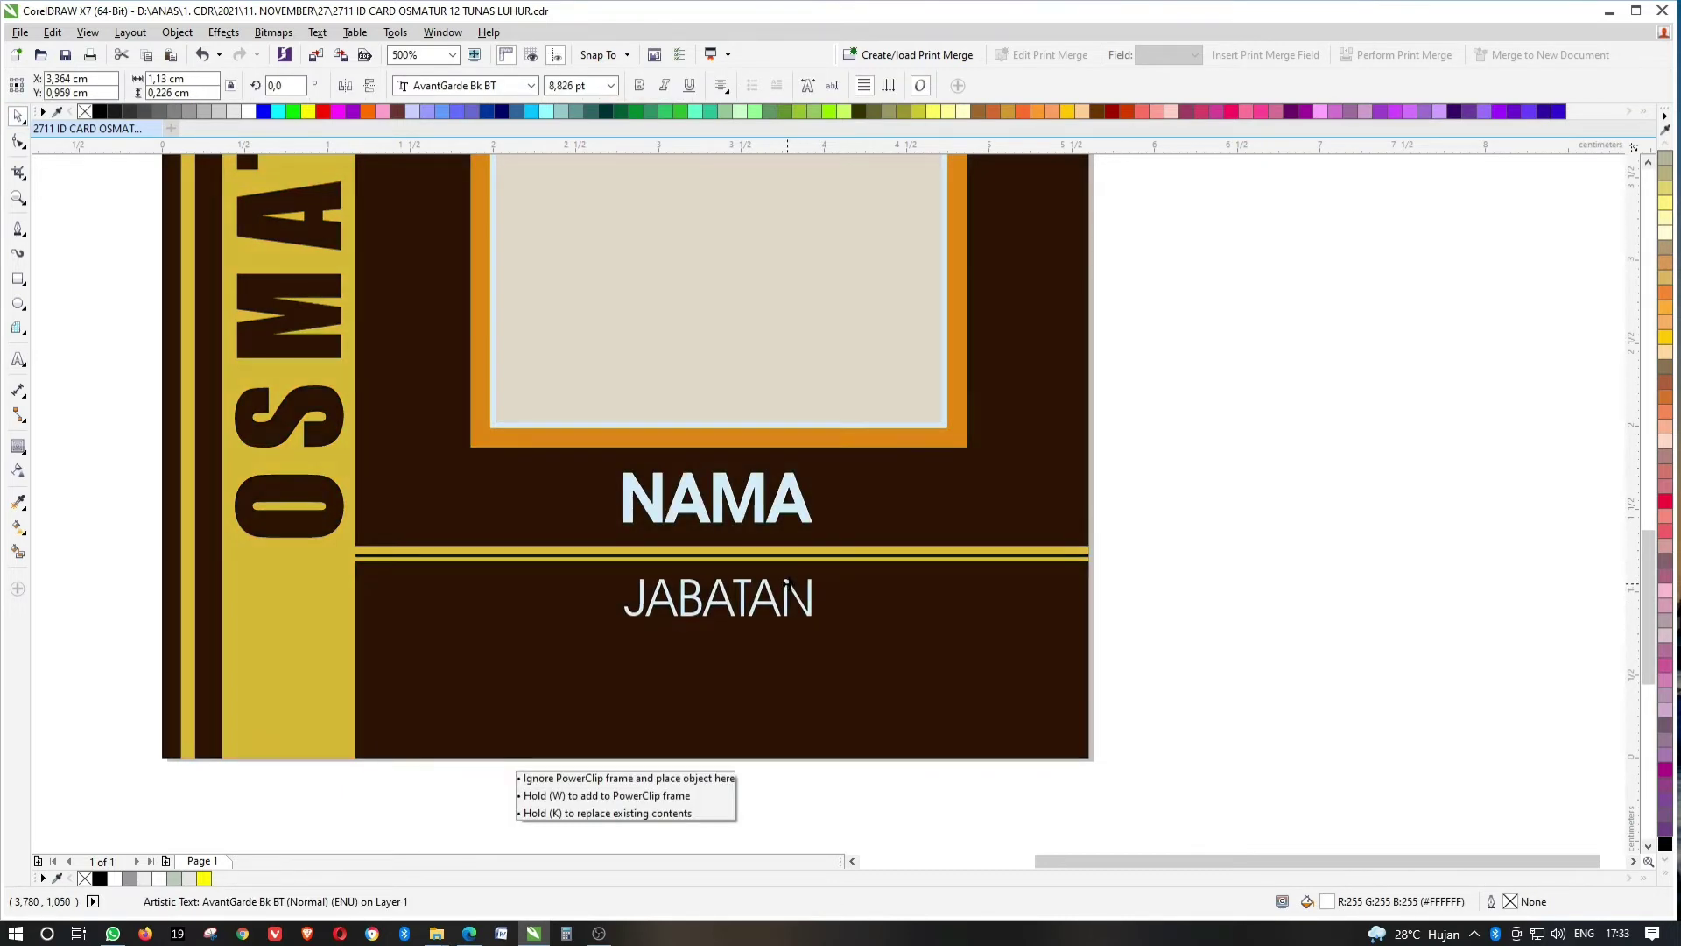
{"action": "left_click", "coordinate": [891, 611]}
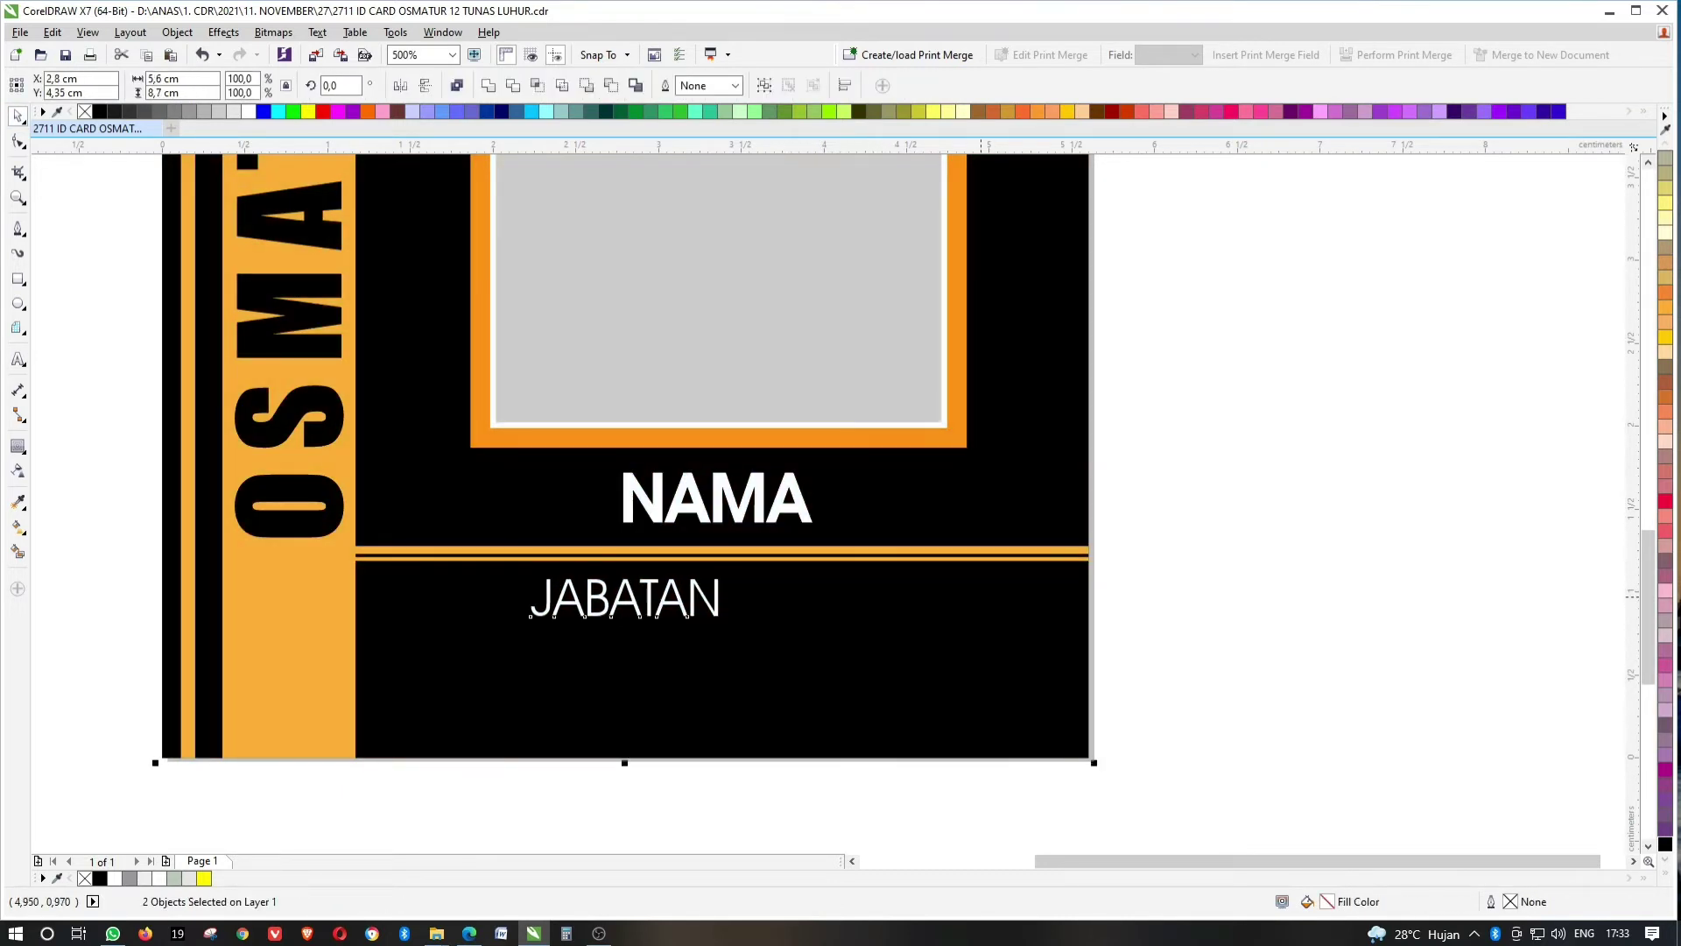
{"action": "left_click", "coordinate": [718, 600]}
{"action": "left_click", "coordinate": [1178, 389]}
{"action": "key", "text": "shift+F4"}
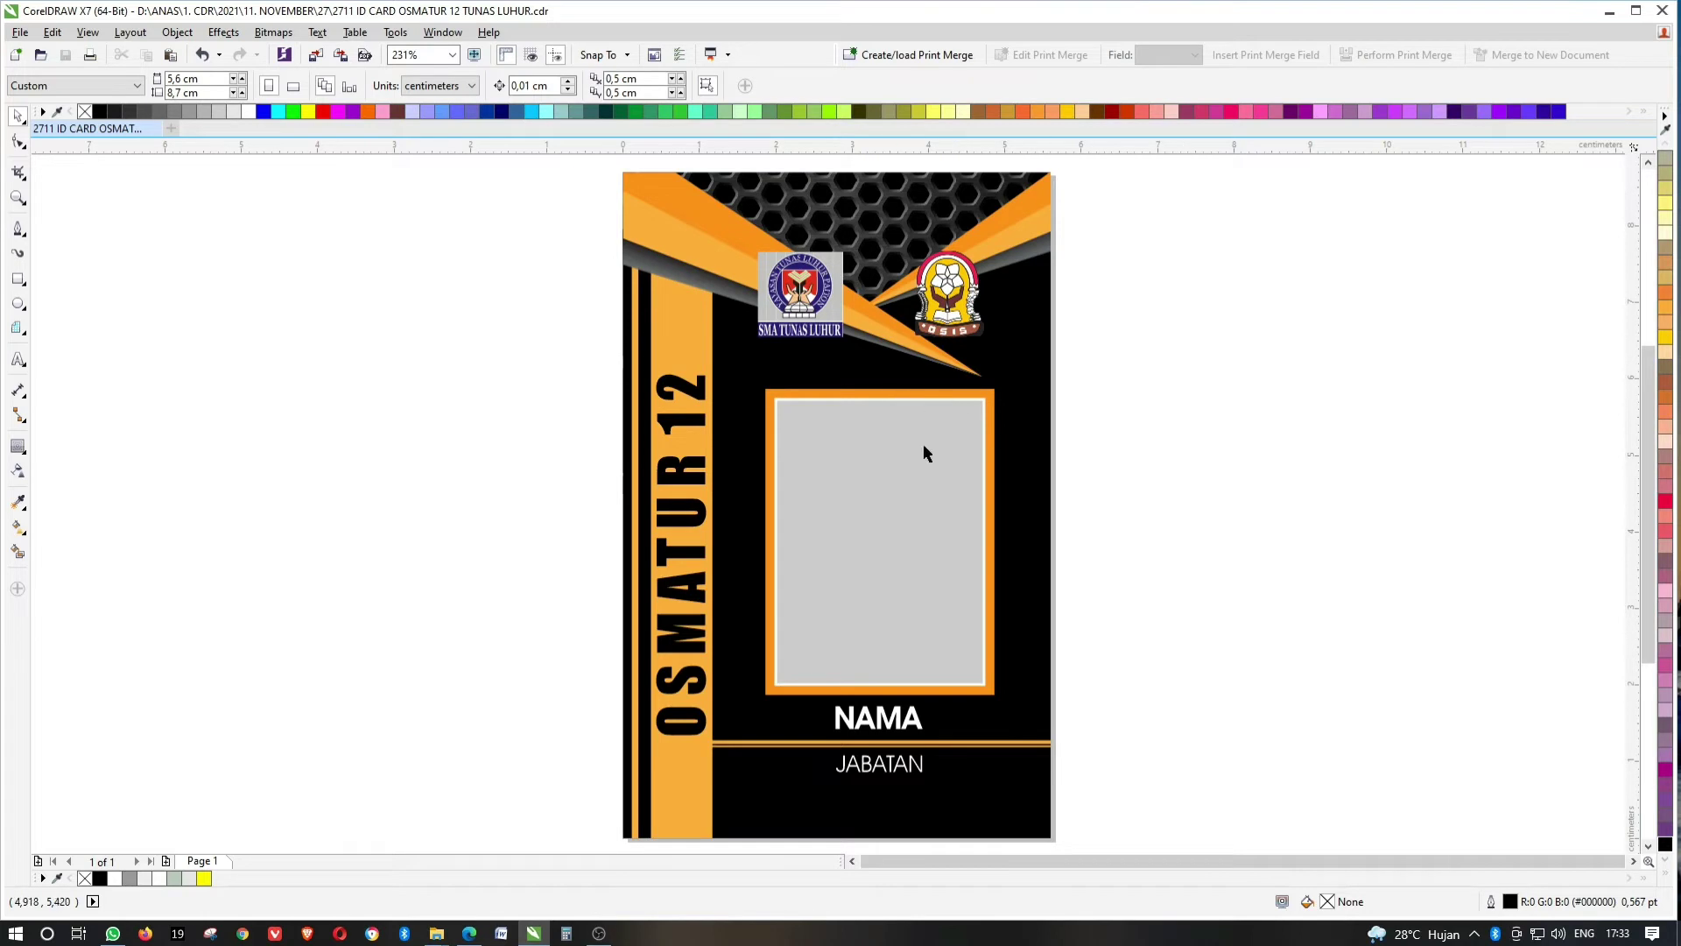
Paste the student photo at 3 cm width and place it into the photo frame.
{"action": "key", "text": "ctrl+v"}
{"action": "type", "text": "3"}
{"action": "key", "text": "Return"}
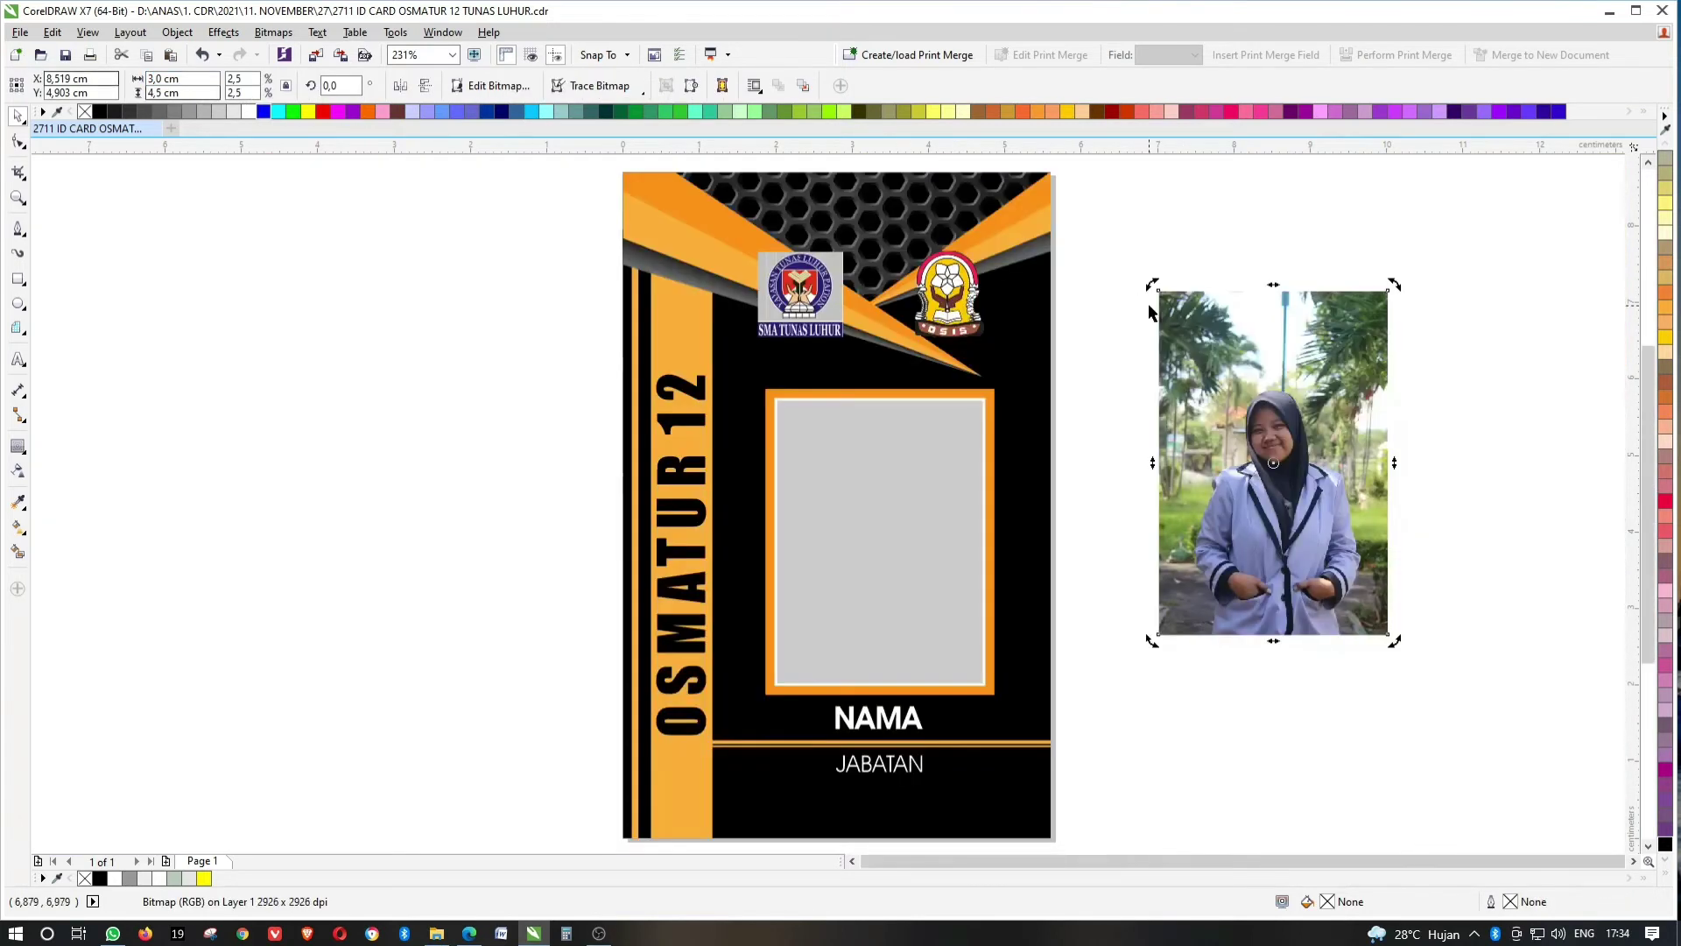
{"action": "left_click_drag", "start_coordinate": [1232, 386], "coordinate": [949, 453]}
{"action": "key", "text": "ctrl+z"}
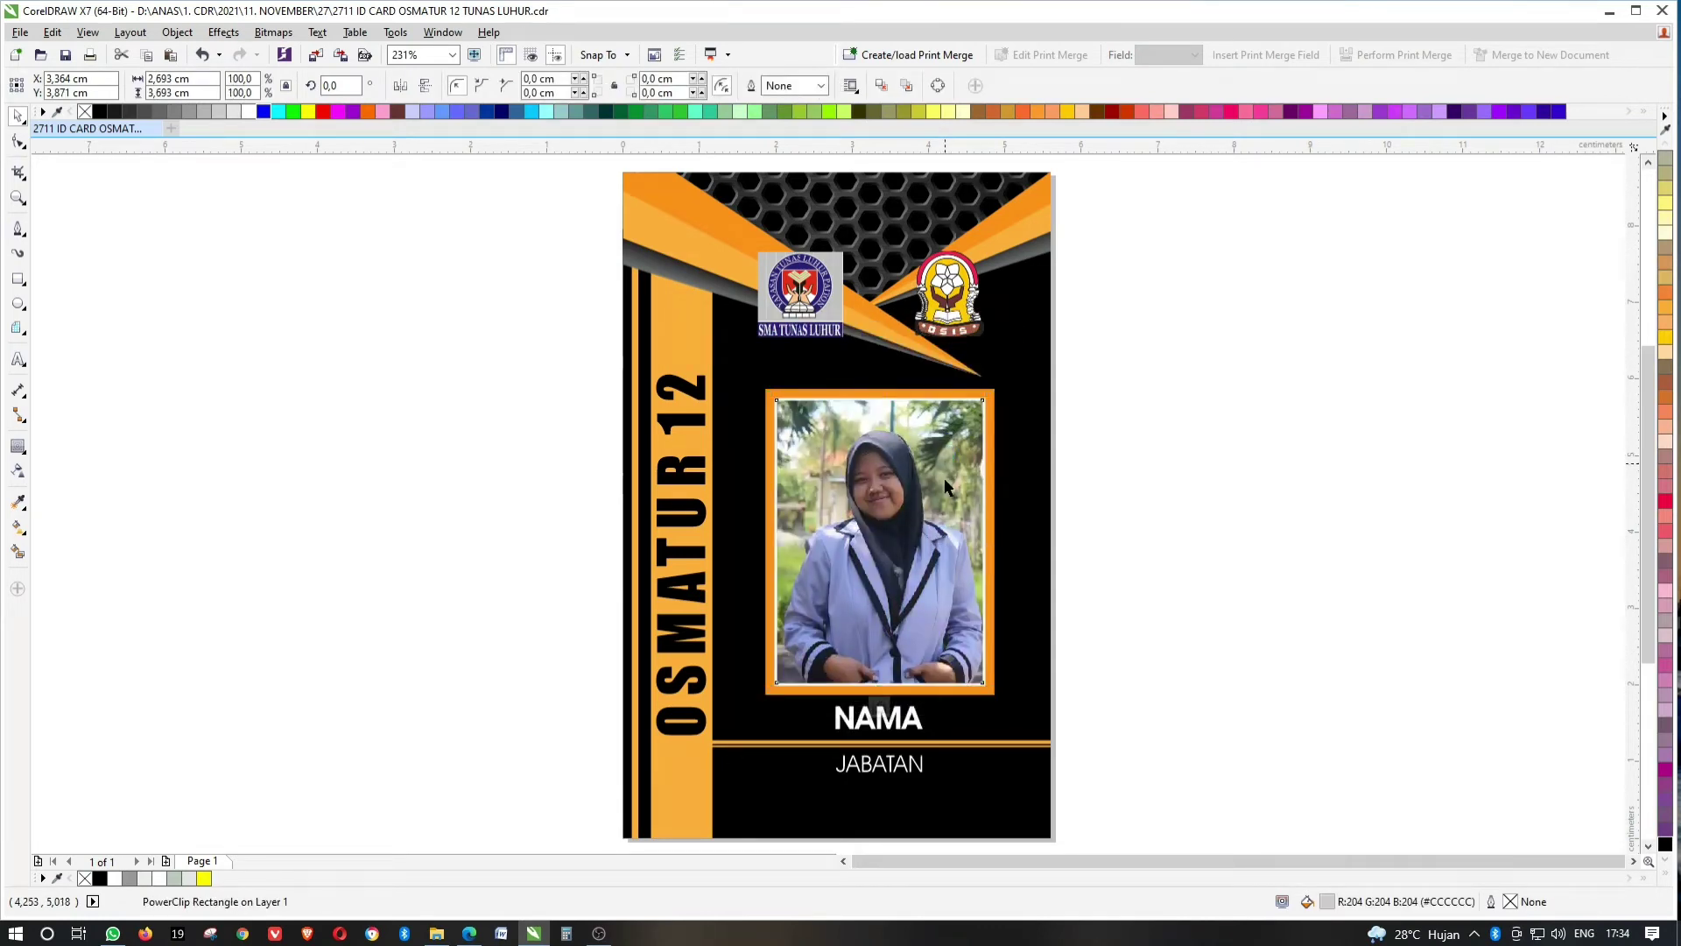
Nudge, slightly scale down and raise the photo inside its frame so it fills it.
{"action": "left_click", "coordinate": [949, 499], "text": "ctrl"}
{"action": "left_click_drag", "start_coordinate": [948, 498], "coordinate": [945, 499]}
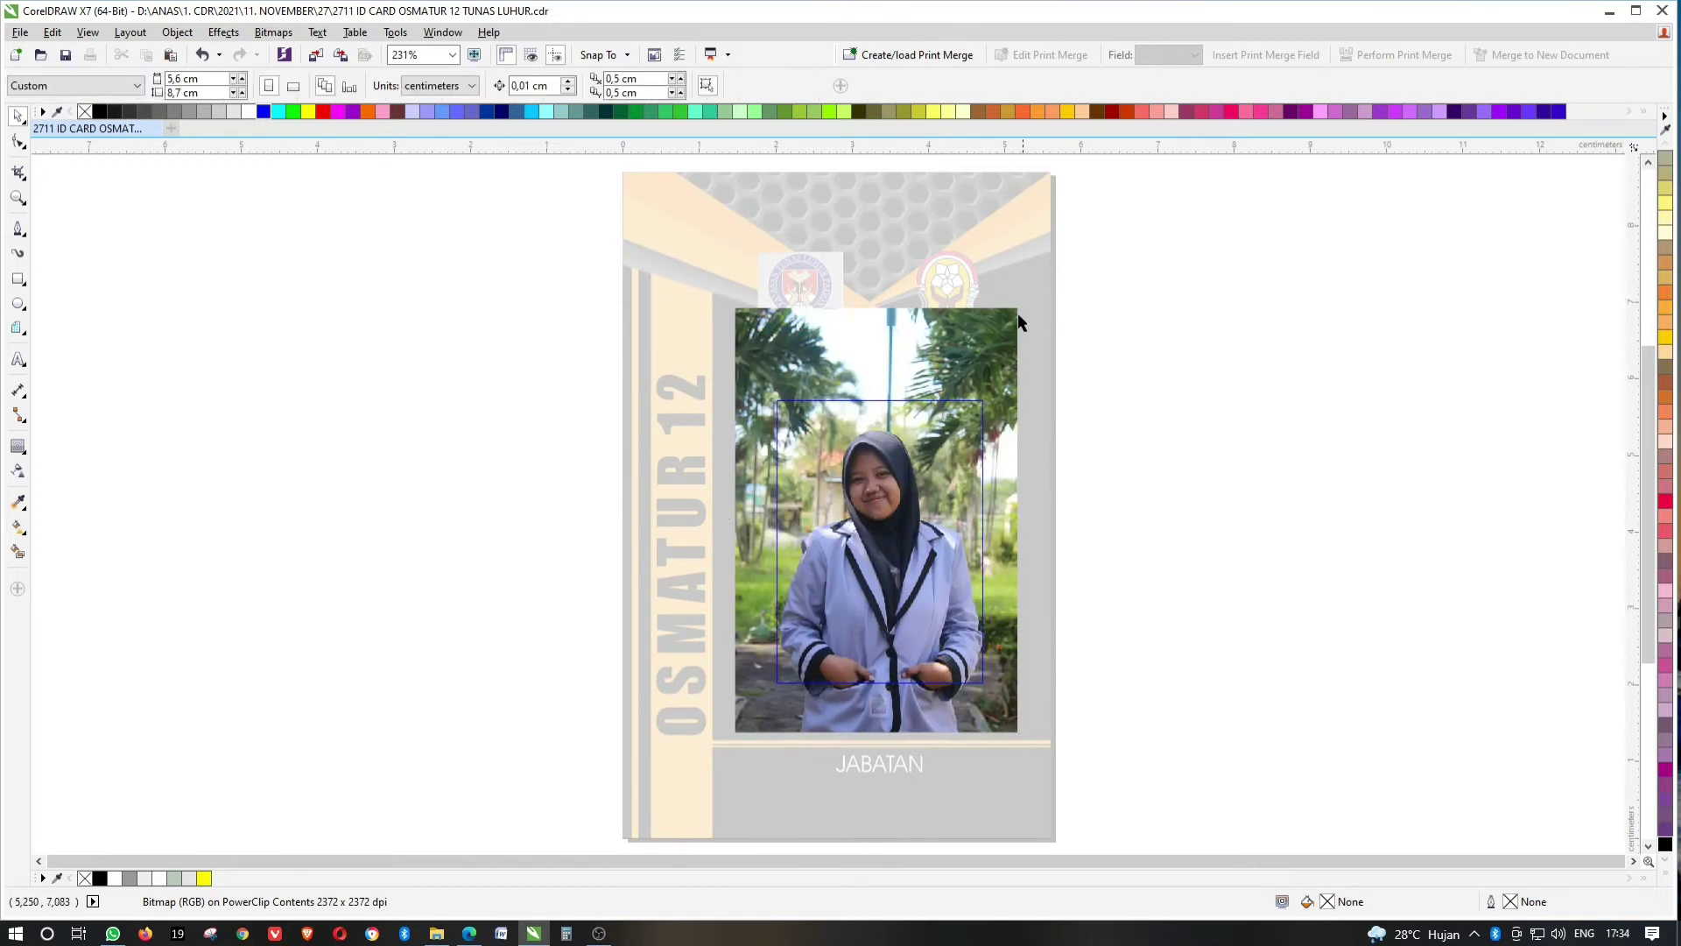
{"action": "left_click_drag", "start_coordinate": [1022, 303], "coordinate": [1017, 309]}
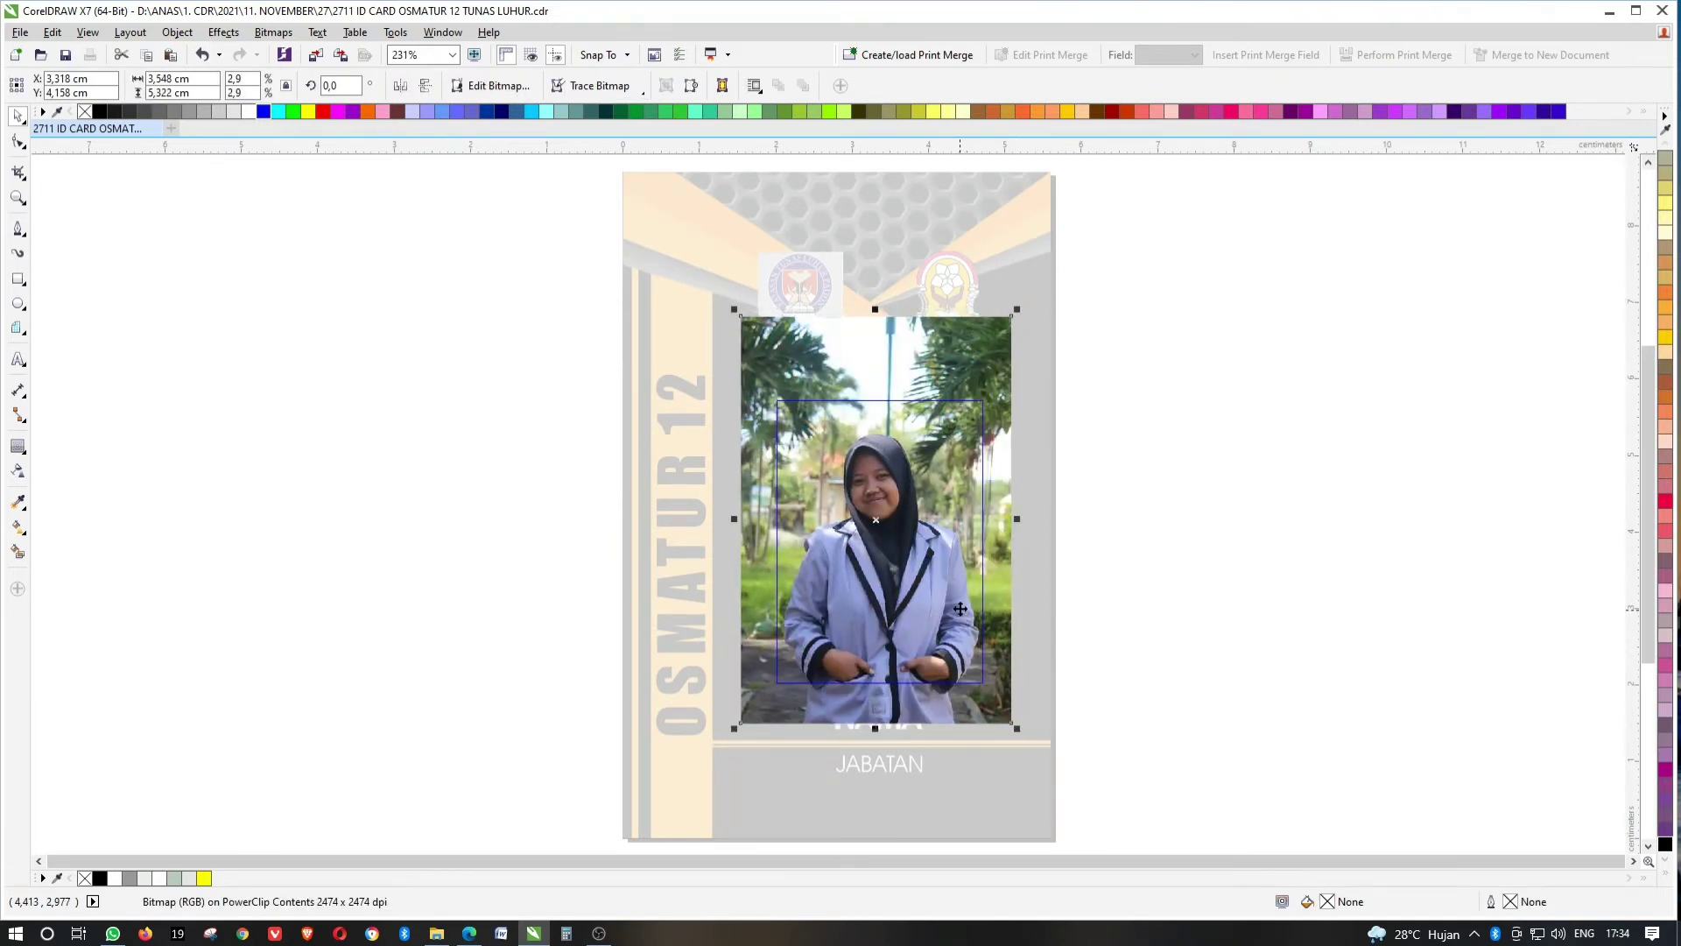
{"action": "left_click_drag", "start_coordinate": [963, 608], "coordinate": [960, 582]}
{"action": "left_click", "coordinate": [1144, 589], "text": "ctrl"}
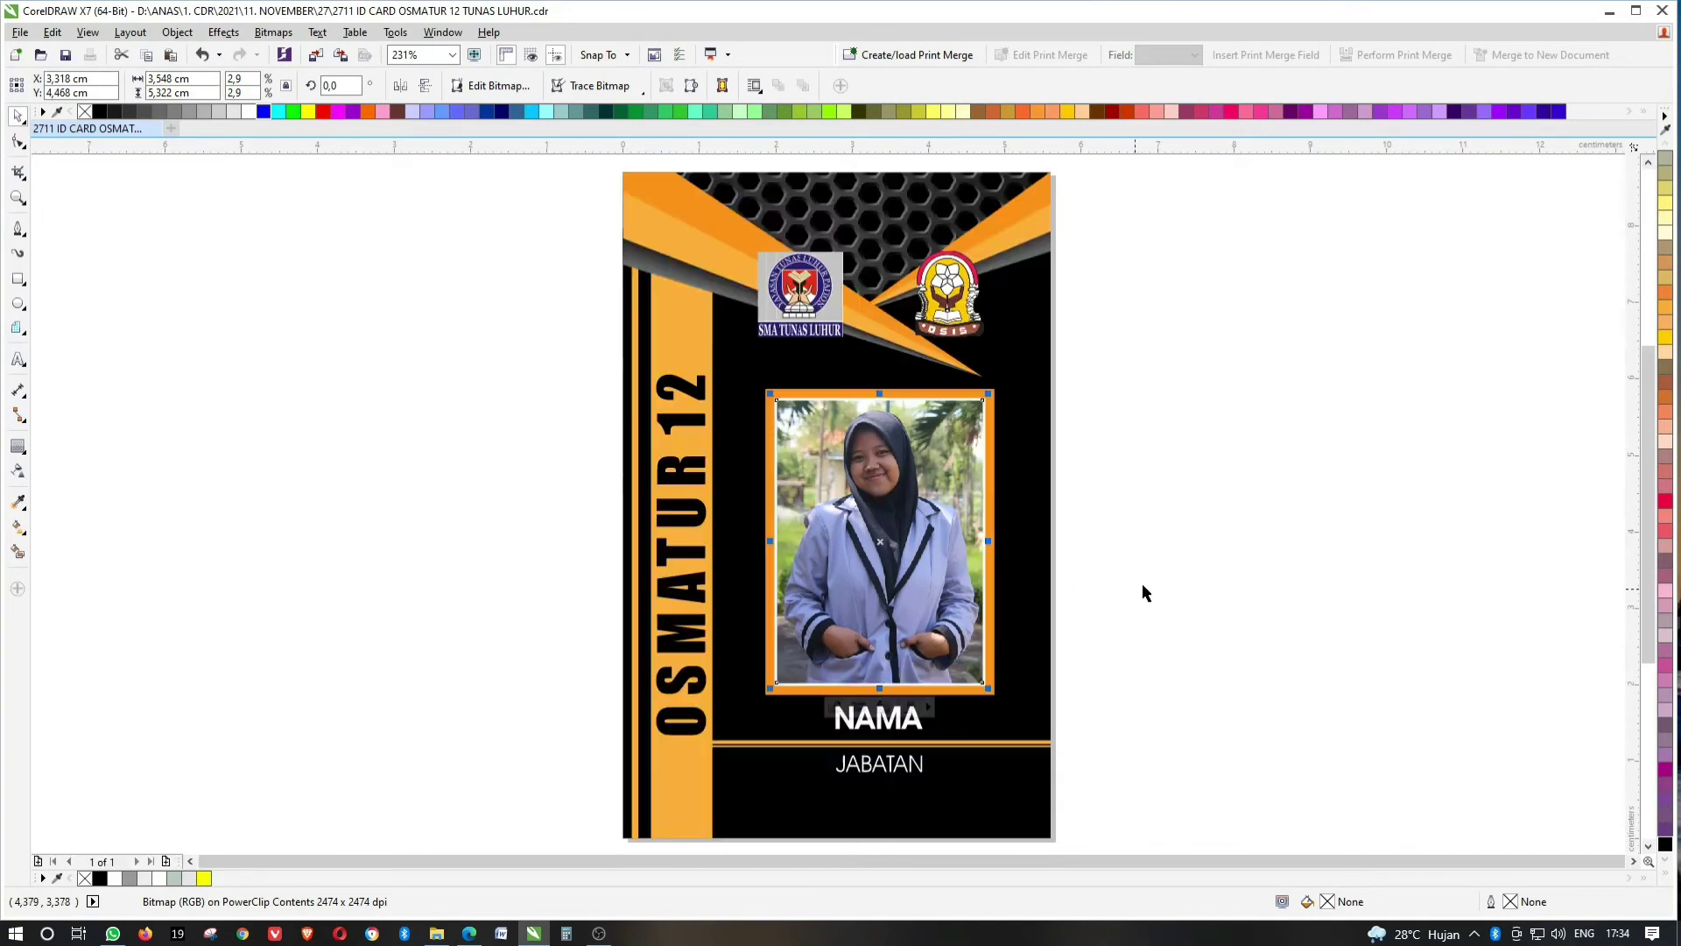
{"action": "key", "text": "F8"}
Replace the NAMA placeholder with the student's name.
{"action": "left_click_drag", "start_coordinate": [834, 716], "coordinate": [915, 713]}
{"action": "key", "text": "ctrl+v"}
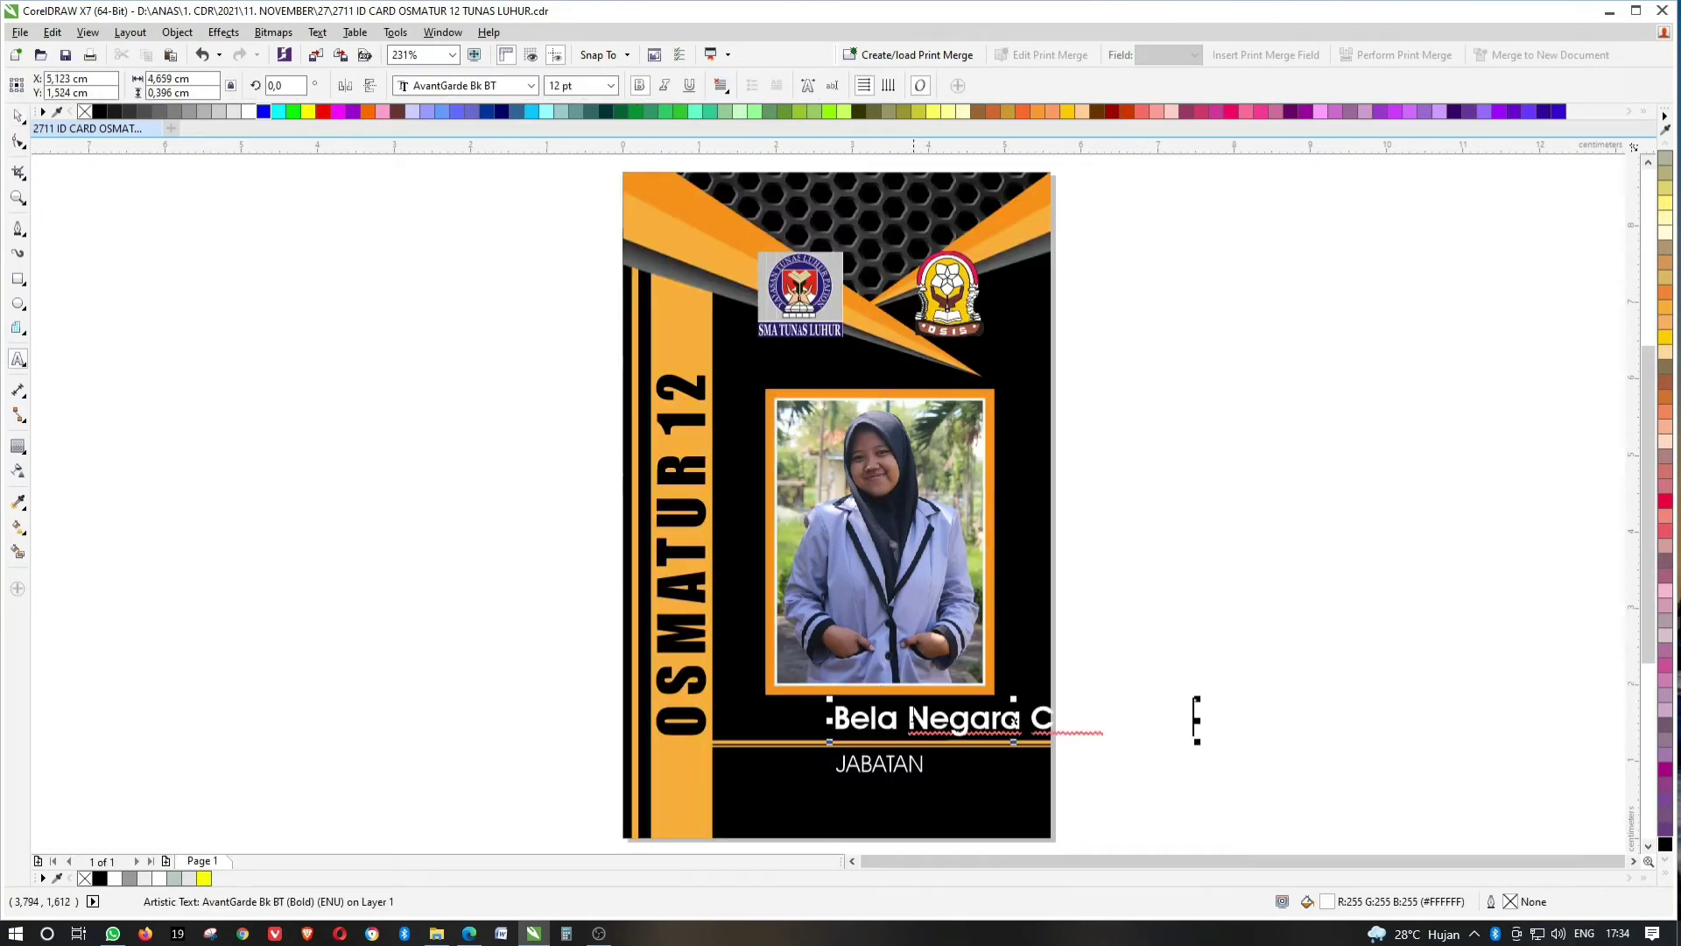
{"action": "key", "text": "ctrl+a"}
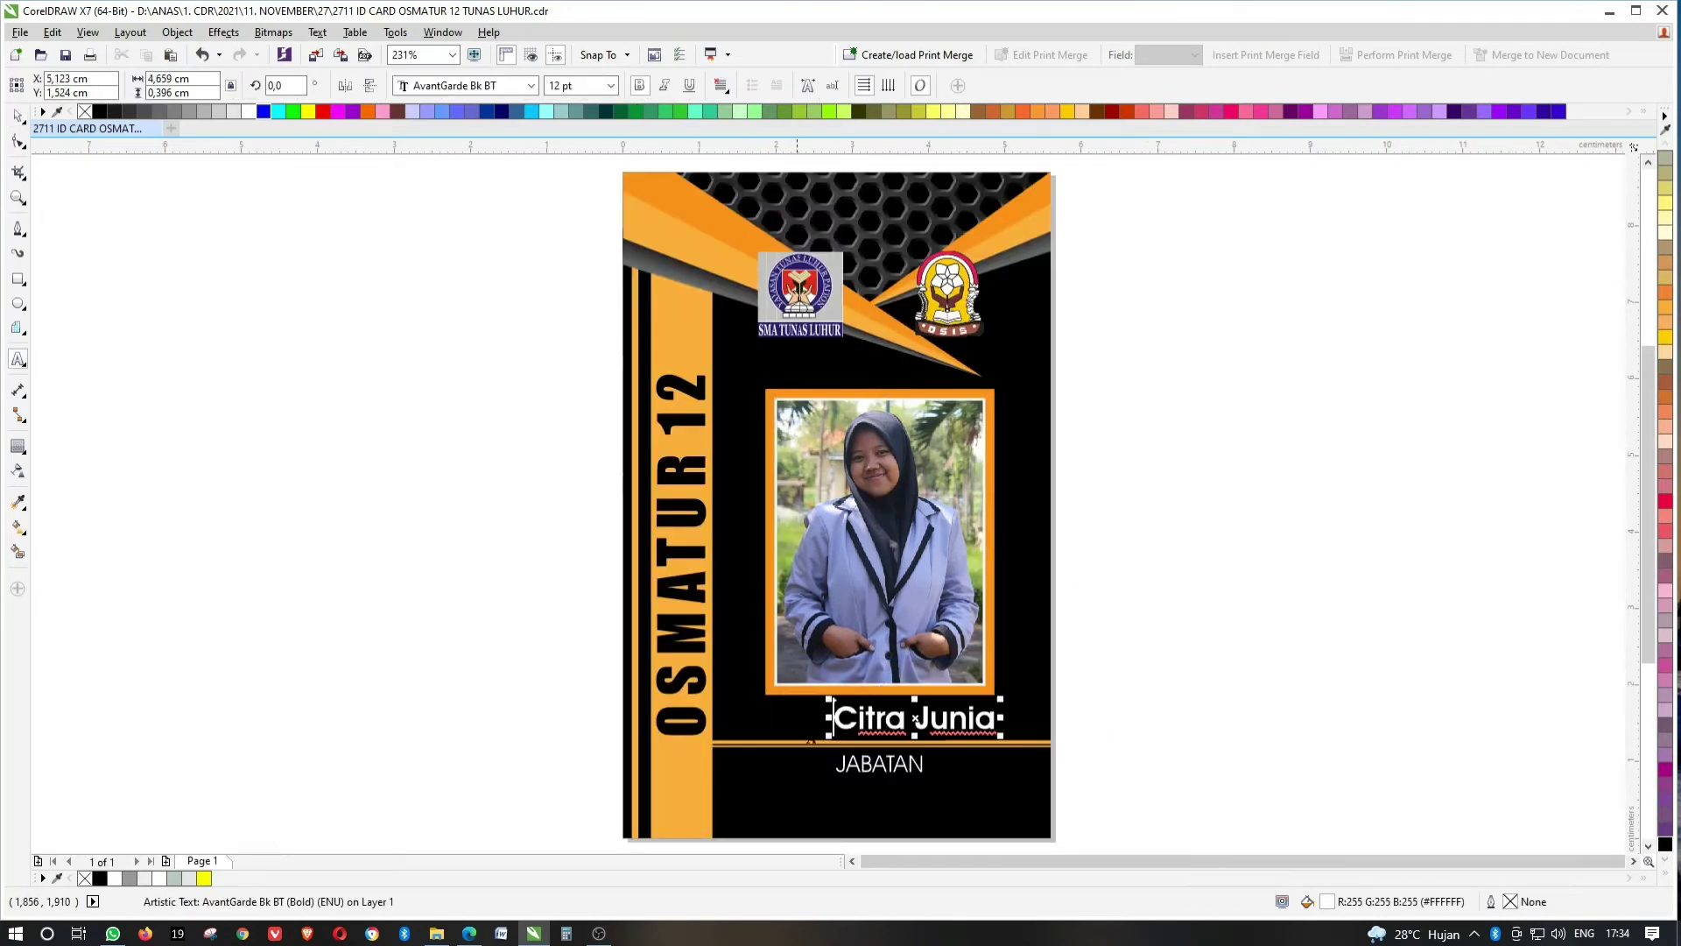
Change the JABATAN line to BELA NEGARA and centre it on the card.
{"action": "left_click", "coordinate": [887, 762]}
{"action": "key", "text": "ctrl+a"}
{"action": "type", "text": "Bela Negara"}
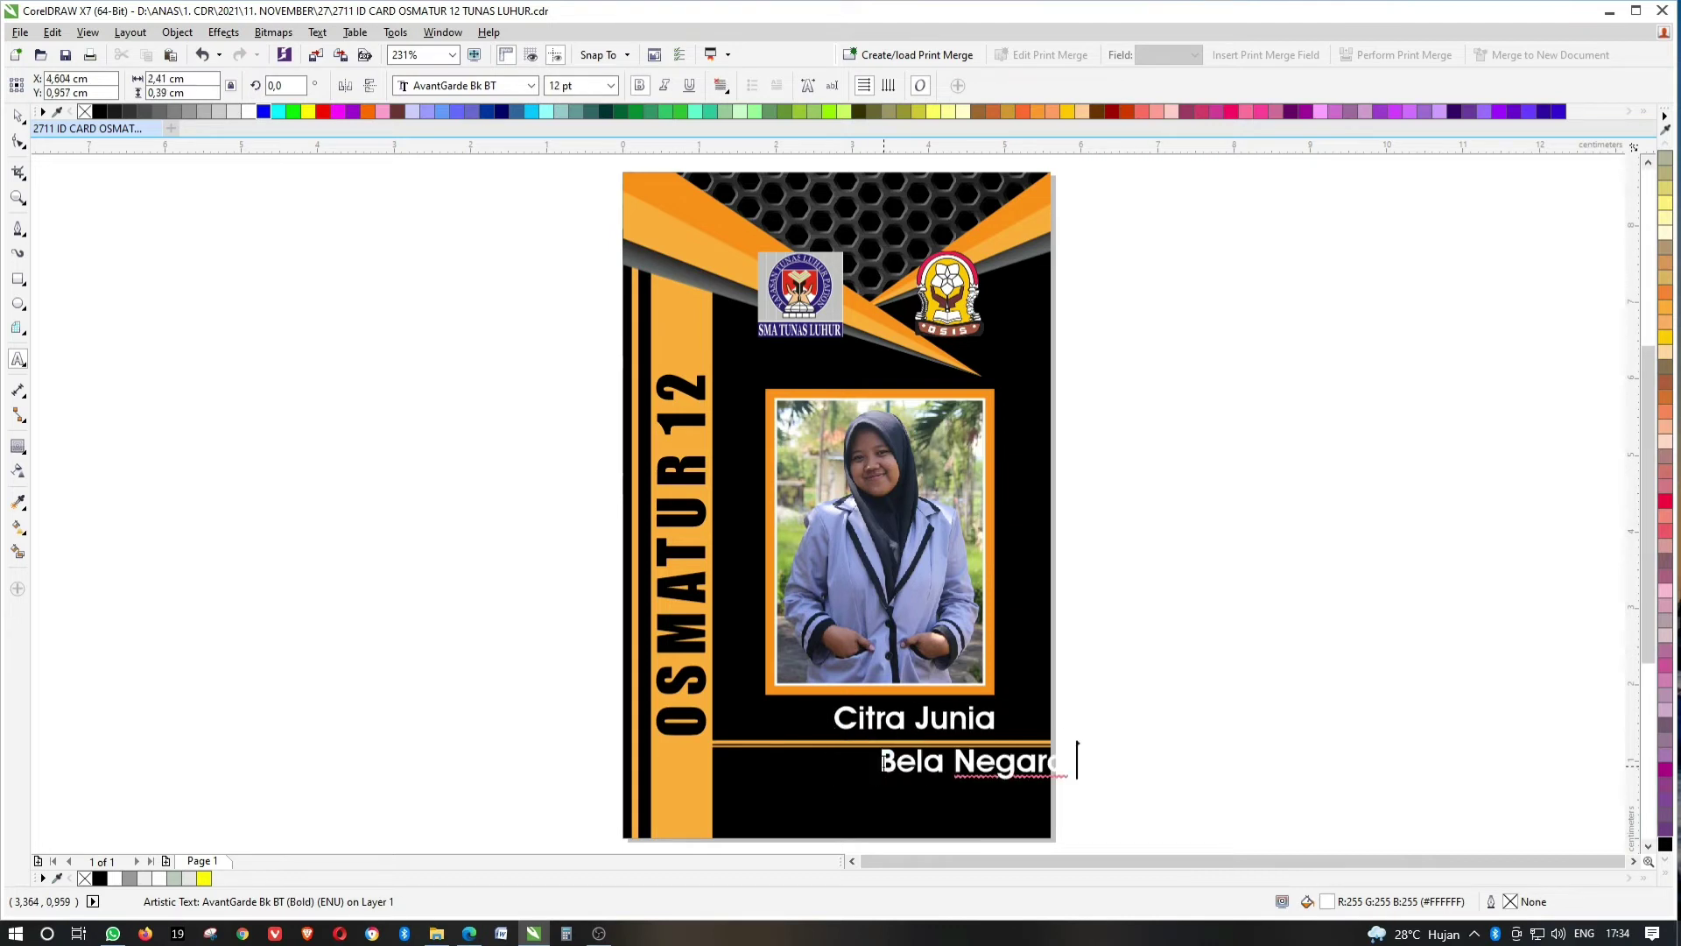
{"action": "key", "text": "ctrl+a"}
{"action": "key", "text": "ctrl+z"}
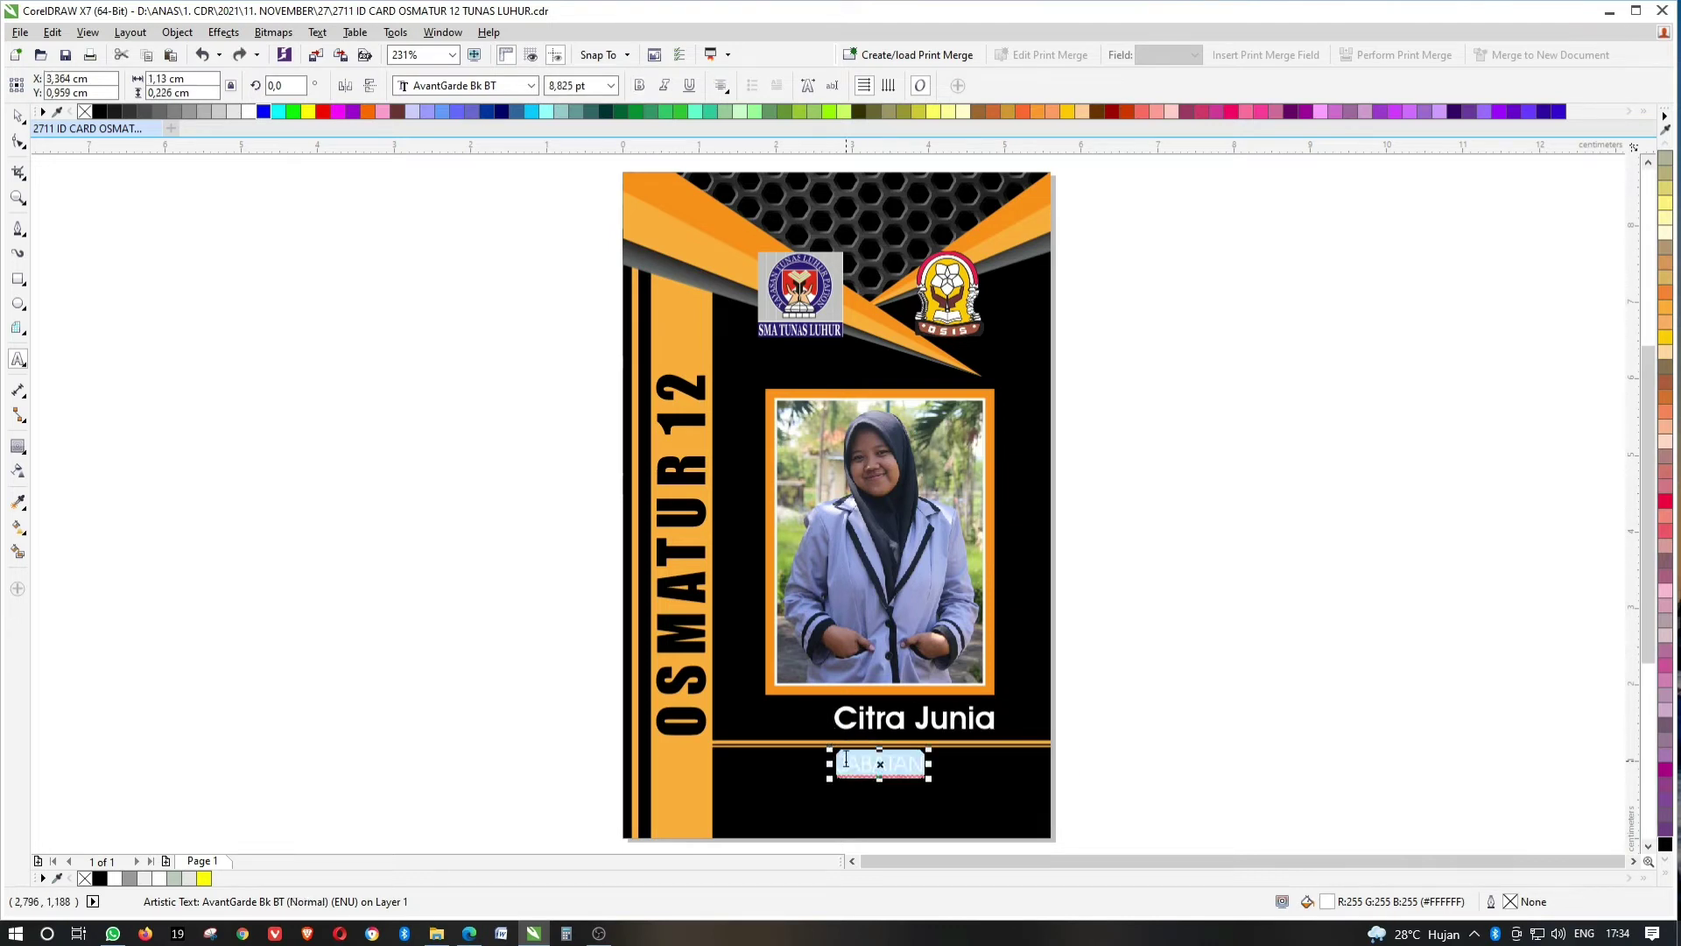
{"action": "type", "text": "BELA "}
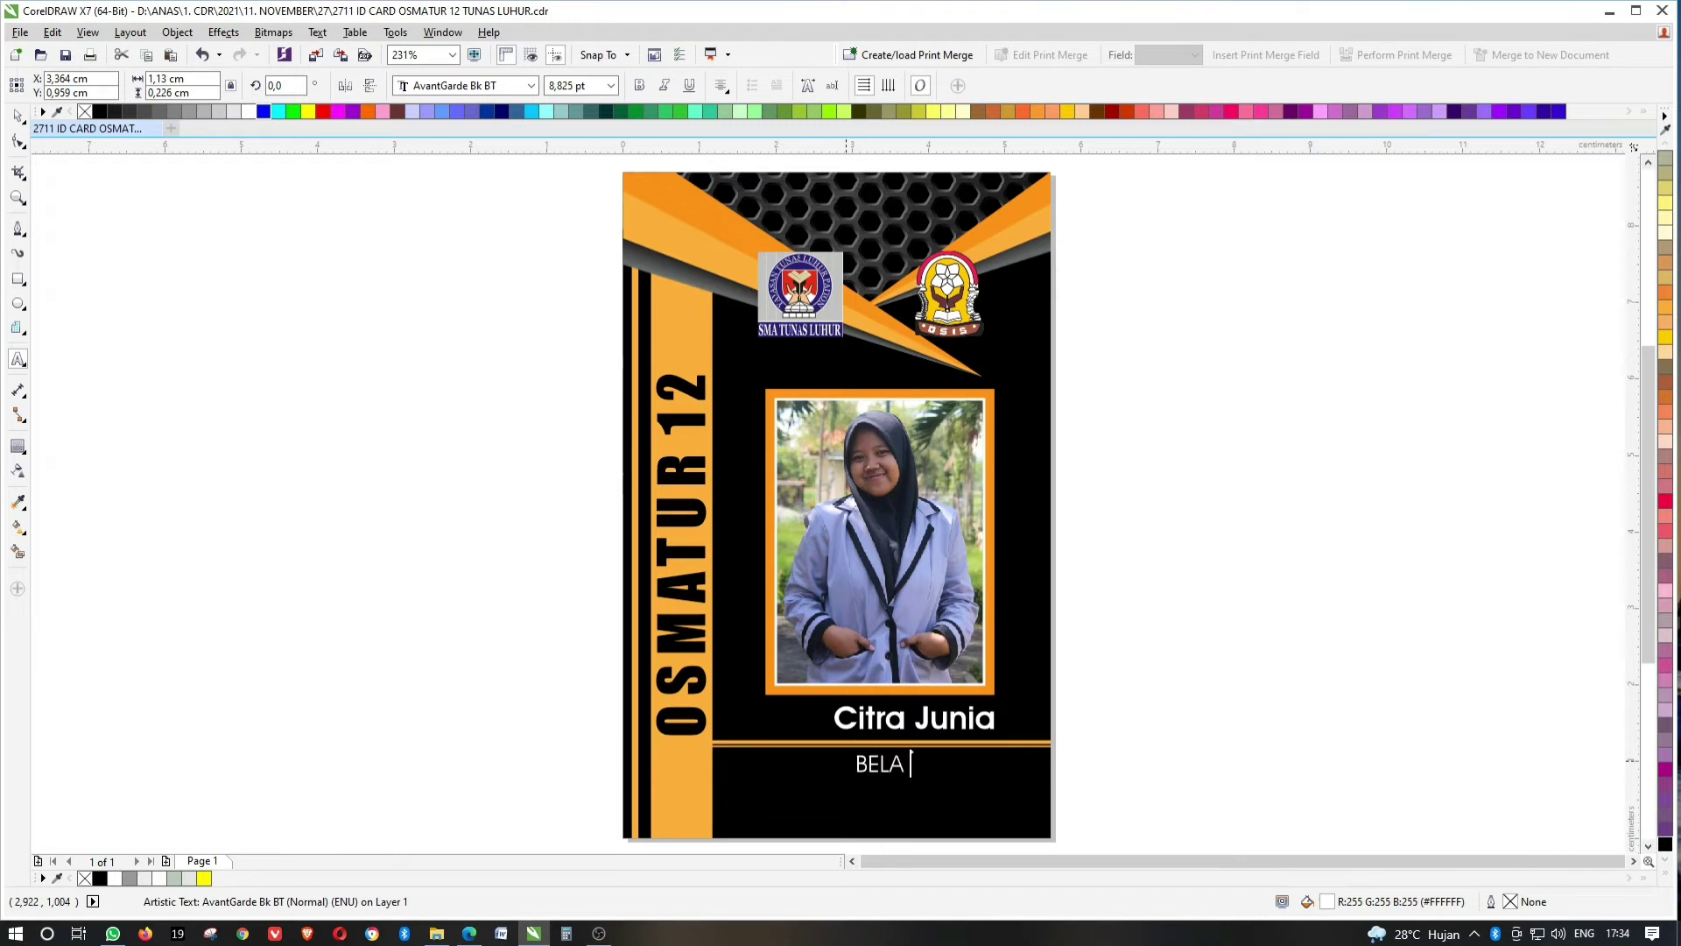
{"action": "type", "text": "NEGARAR"}
{"action": "key", "text": "ctrl+a"}
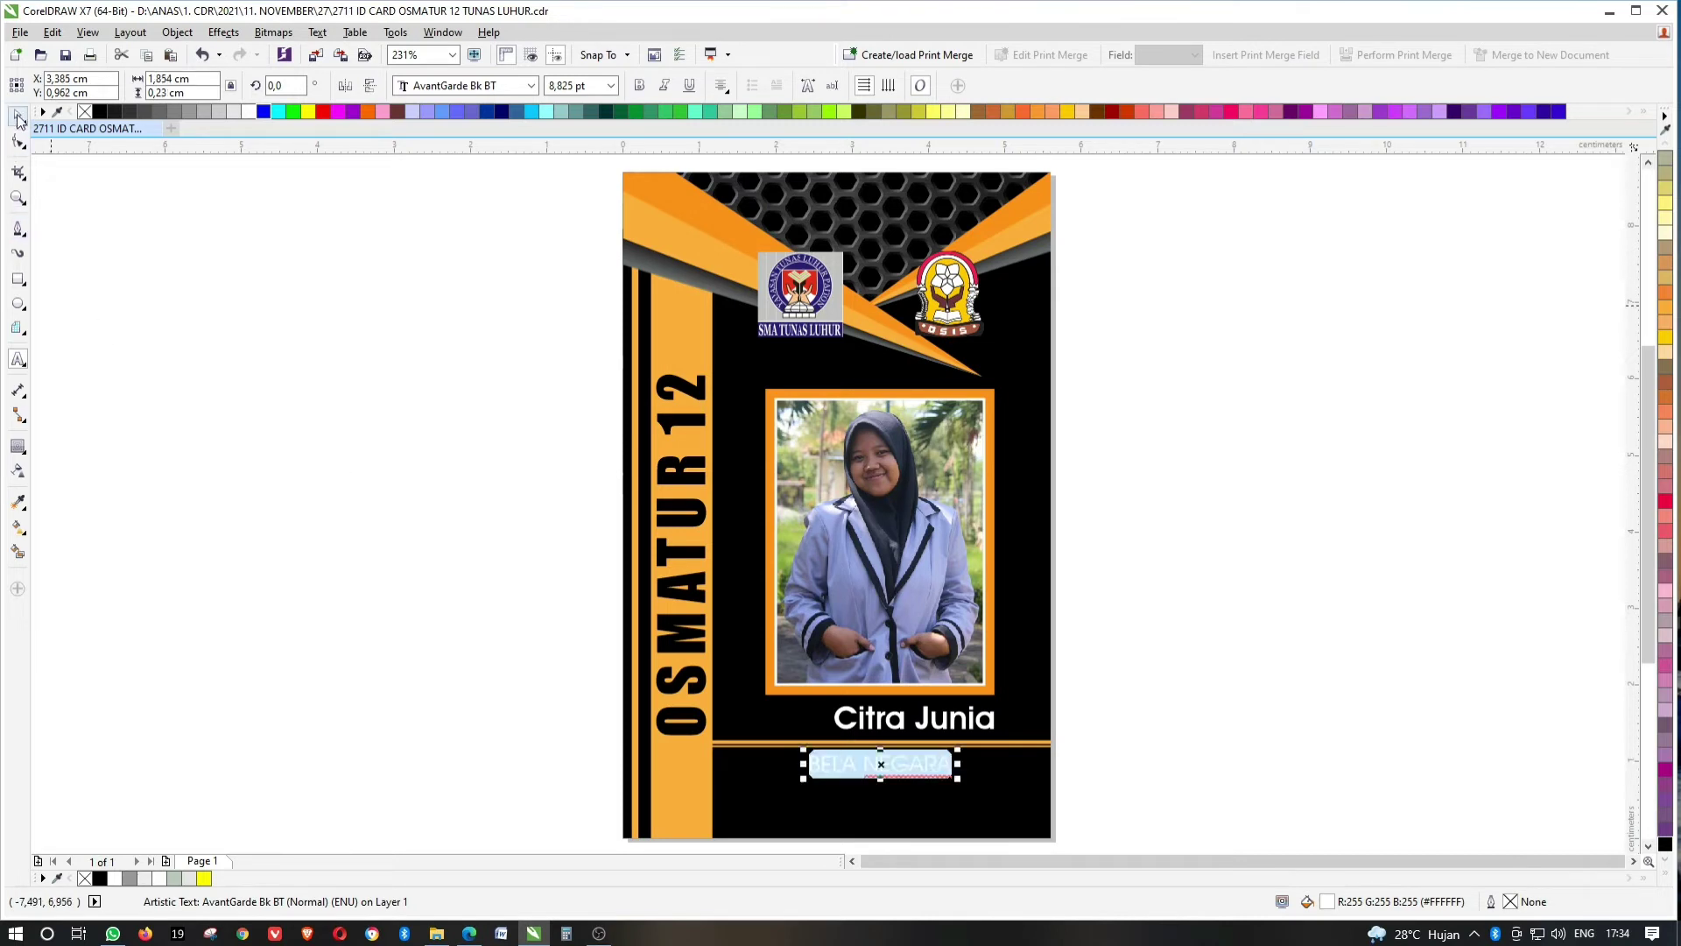
{"action": "left_click", "coordinate": [17, 118]}
{"action": "key", "text": "c"}
{"action": "left_click", "coordinate": [1187, 608]}
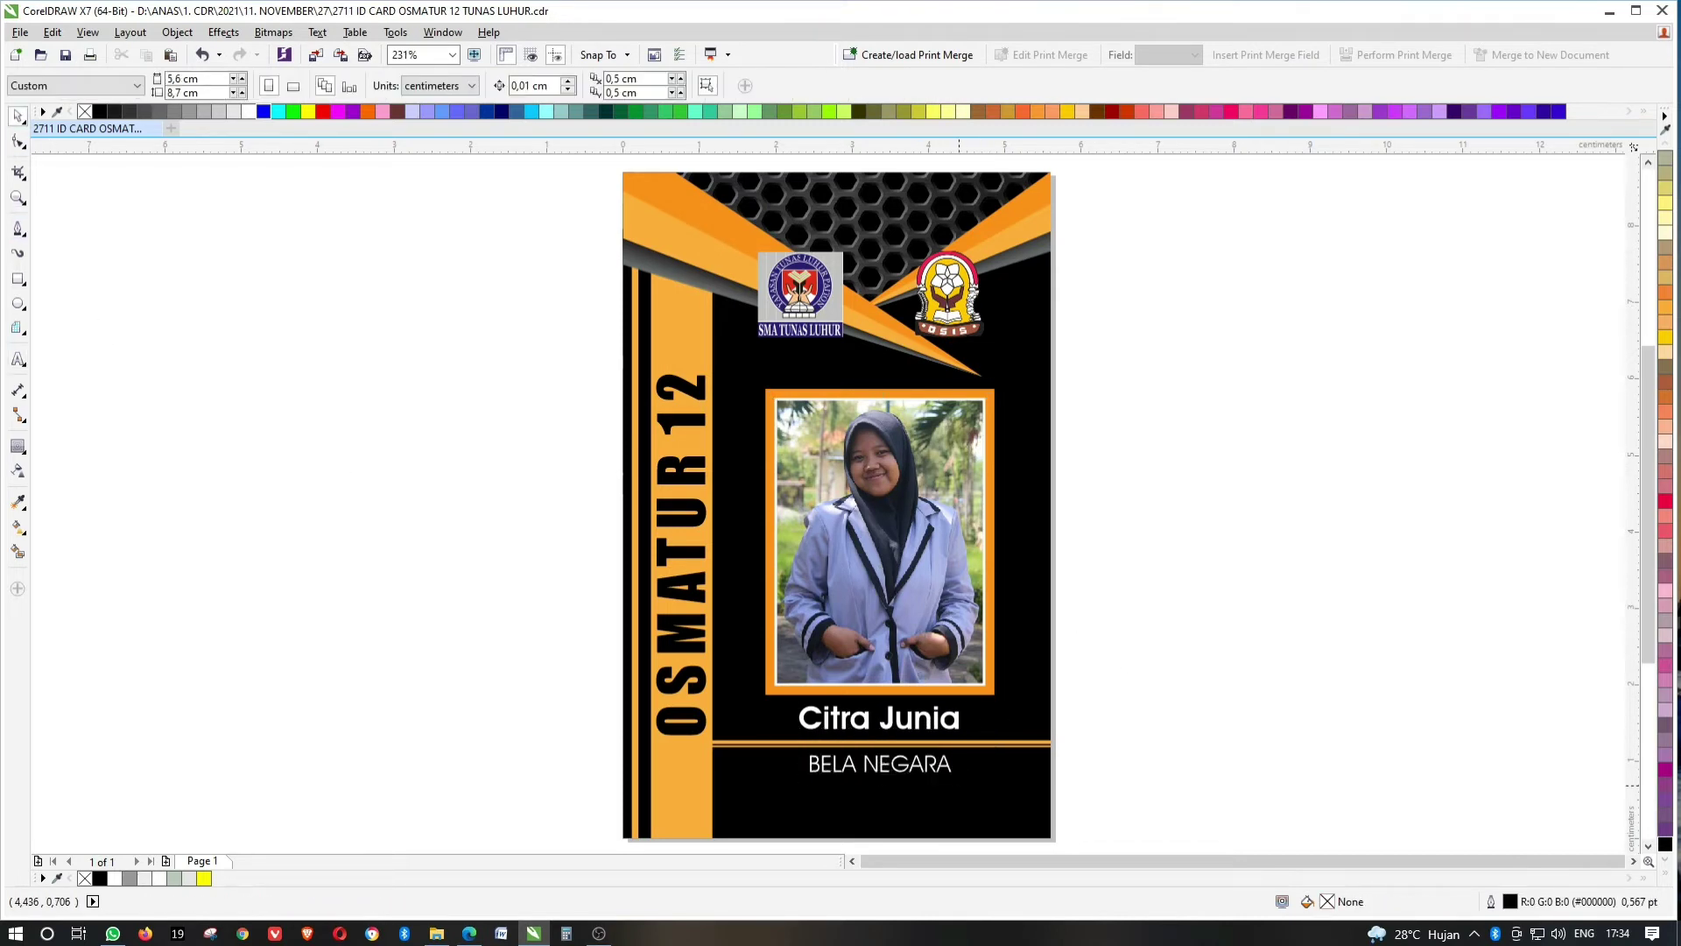
Set the student's name text to 14 pt and zoom out to the whole card.
{"action": "scroll", "coordinate": [958, 786], "scroll_direction": "up", "scroll_amount": 3}
{"action": "left_click", "coordinate": [953, 639]}
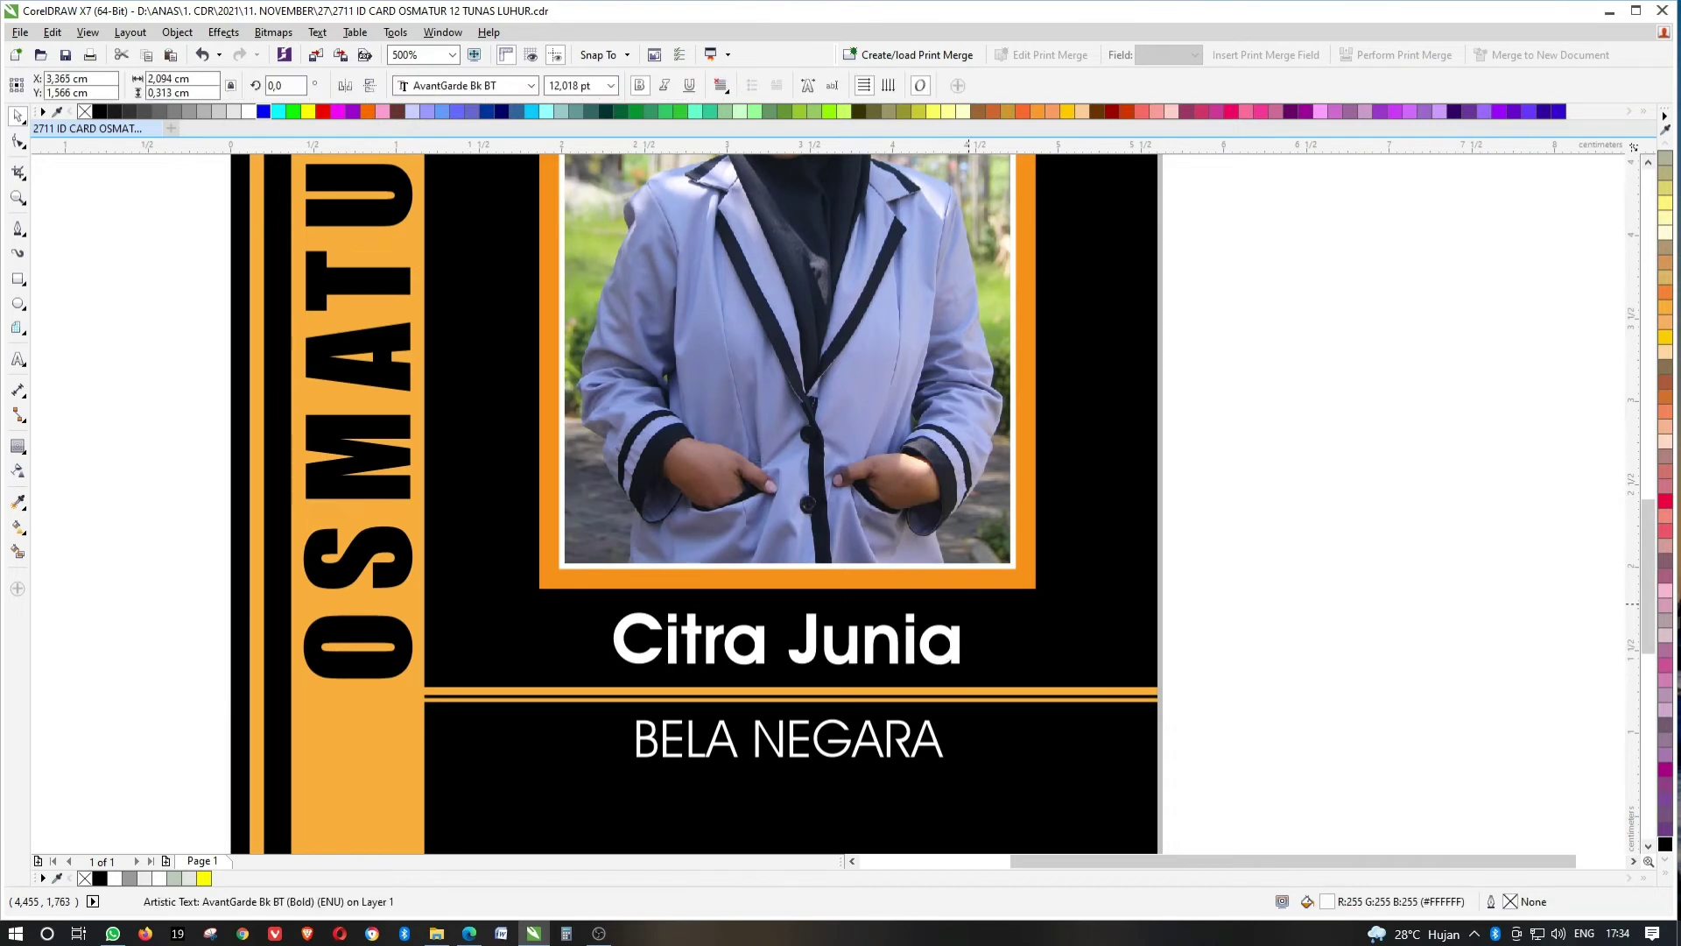
{"action": "left_click_drag", "start_coordinate": [972, 672], "coordinate": [990, 677]}
{"action": "left_click_drag", "start_coordinate": [1542, 713], "coordinate": [557, 525]}
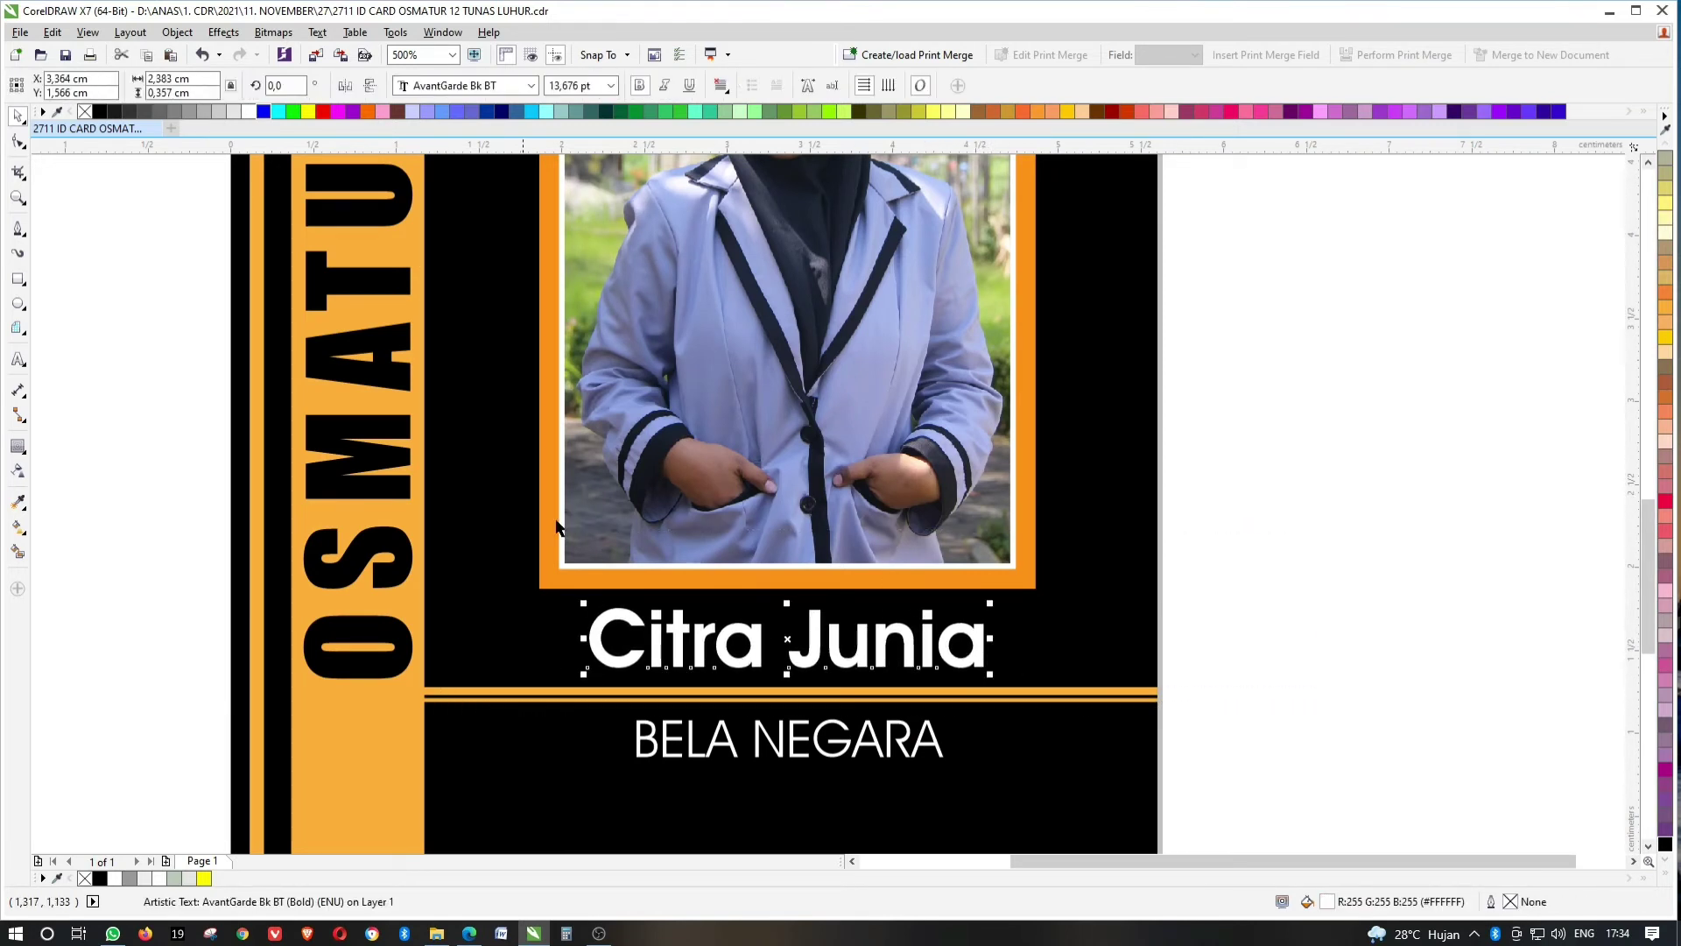
{"action": "left_click", "coordinate": [578, 85]}
{"action": "type", "text": "14"}
{"action": "key", "text": "Return"}
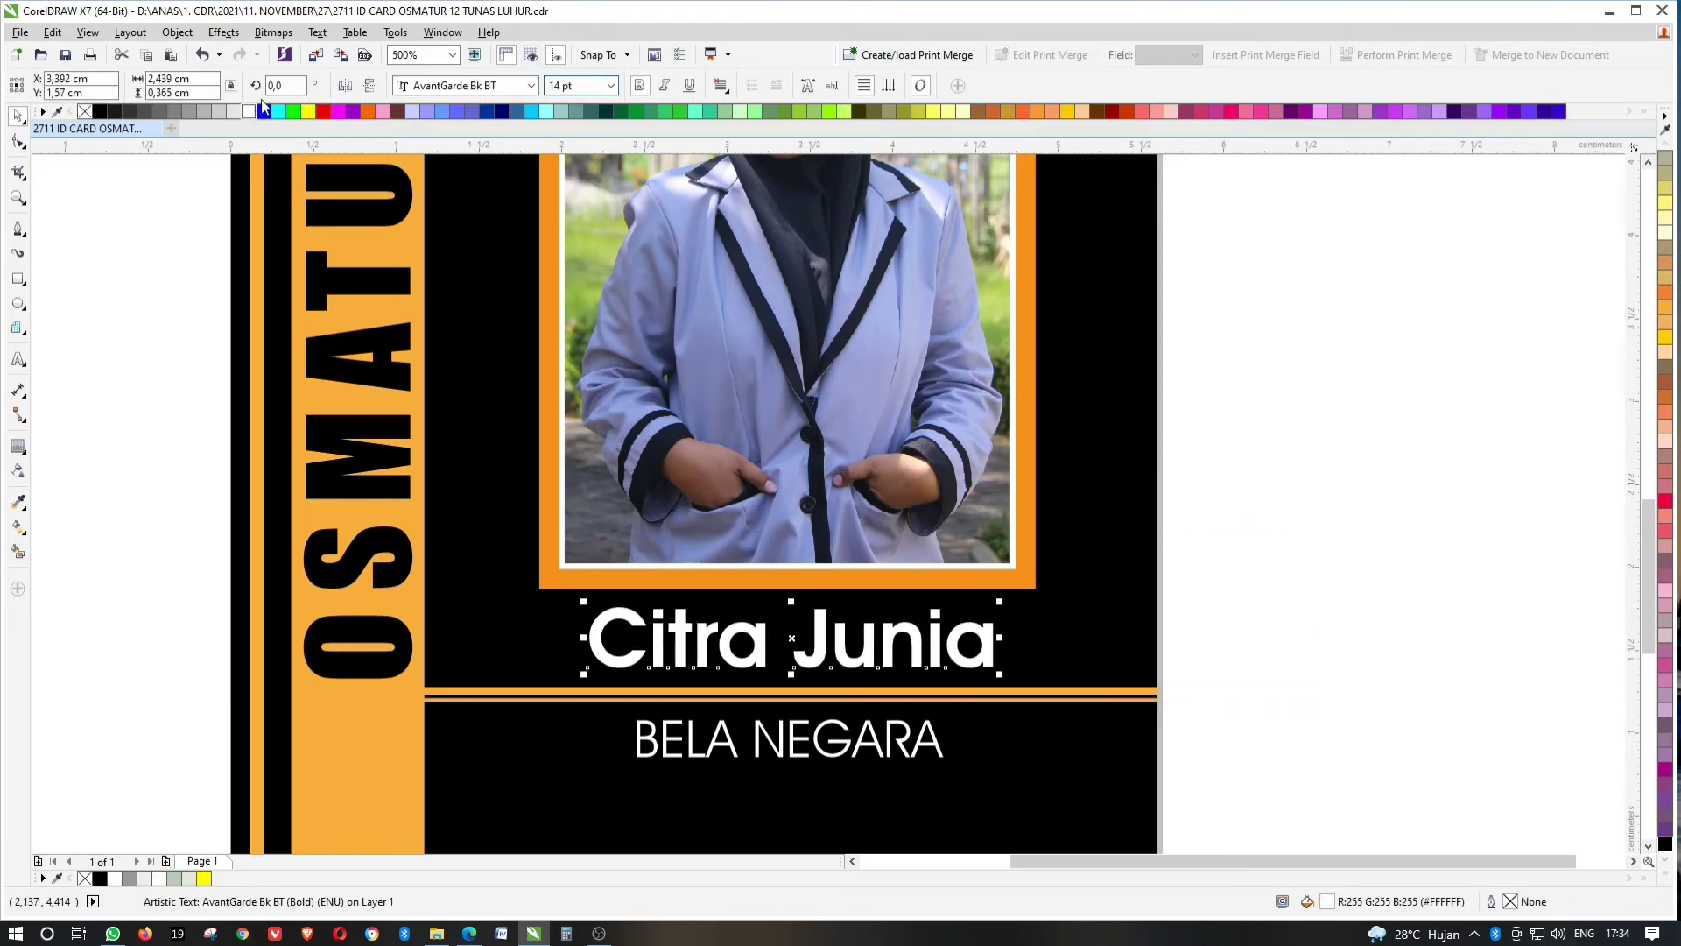
{"action": "left_click", "coordinate": [1300, 455]}
{"action": "key", "text": "shift+F4"}
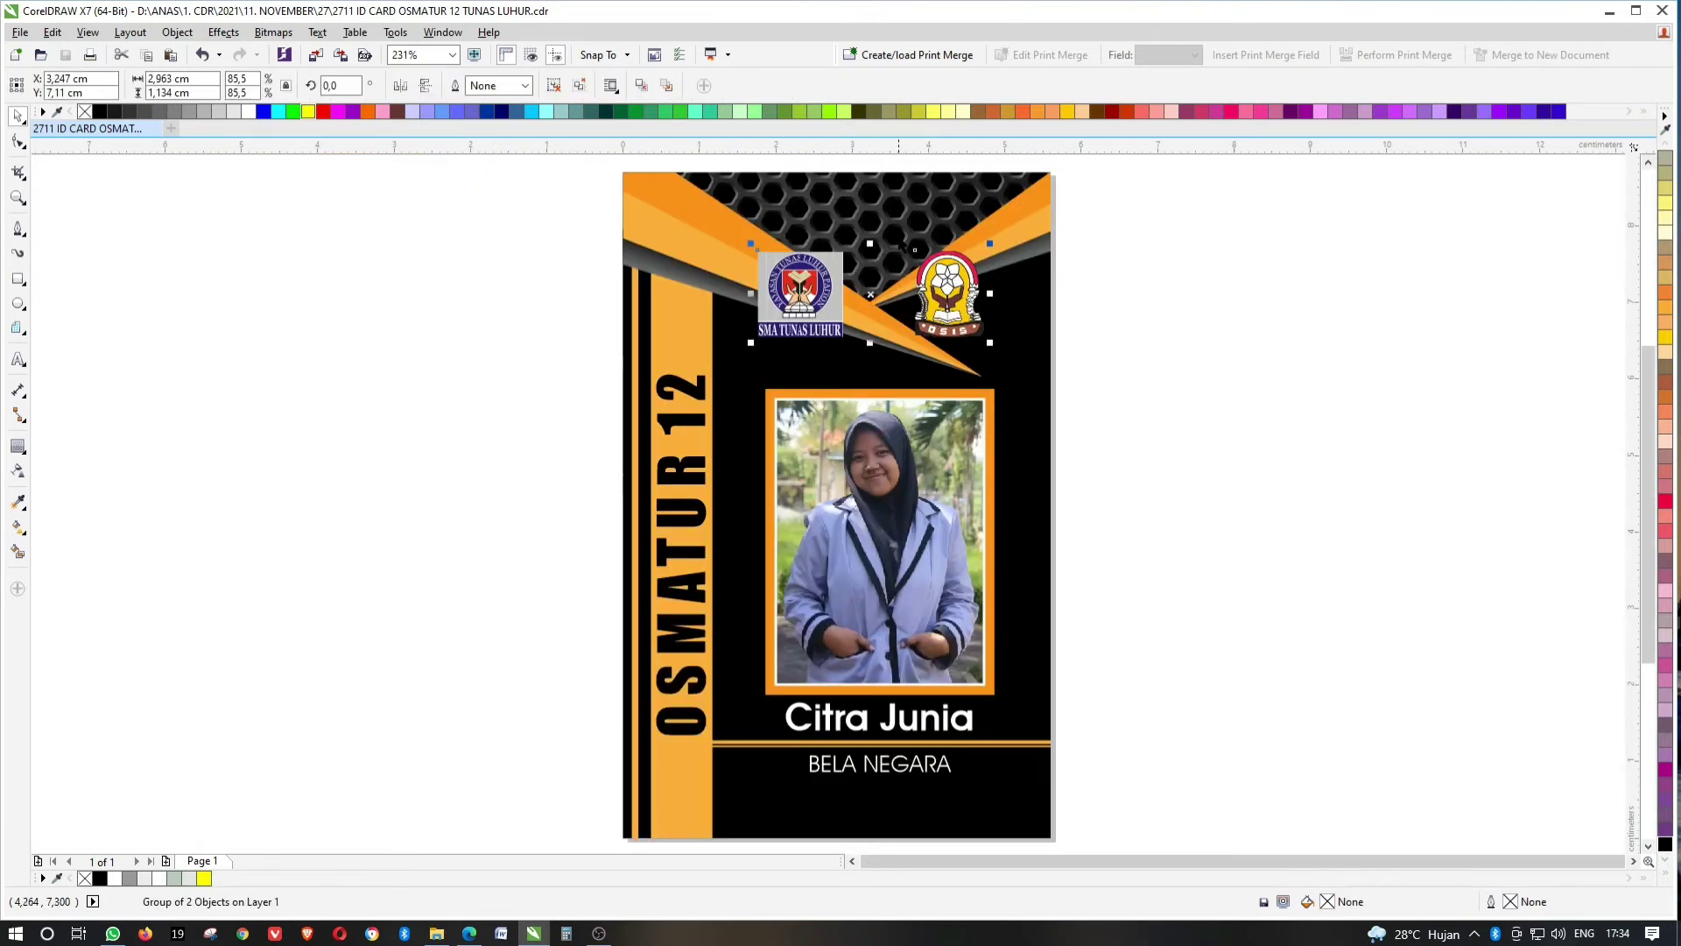
Make an enlarged copy of the OSIS logo spanning most of the card.
{"action": "left_click", "coordinate": [959, 282]}
{"action": "left_click_drag", "start_coordinate": [959, 282], "coordinate": [1123, 545]}
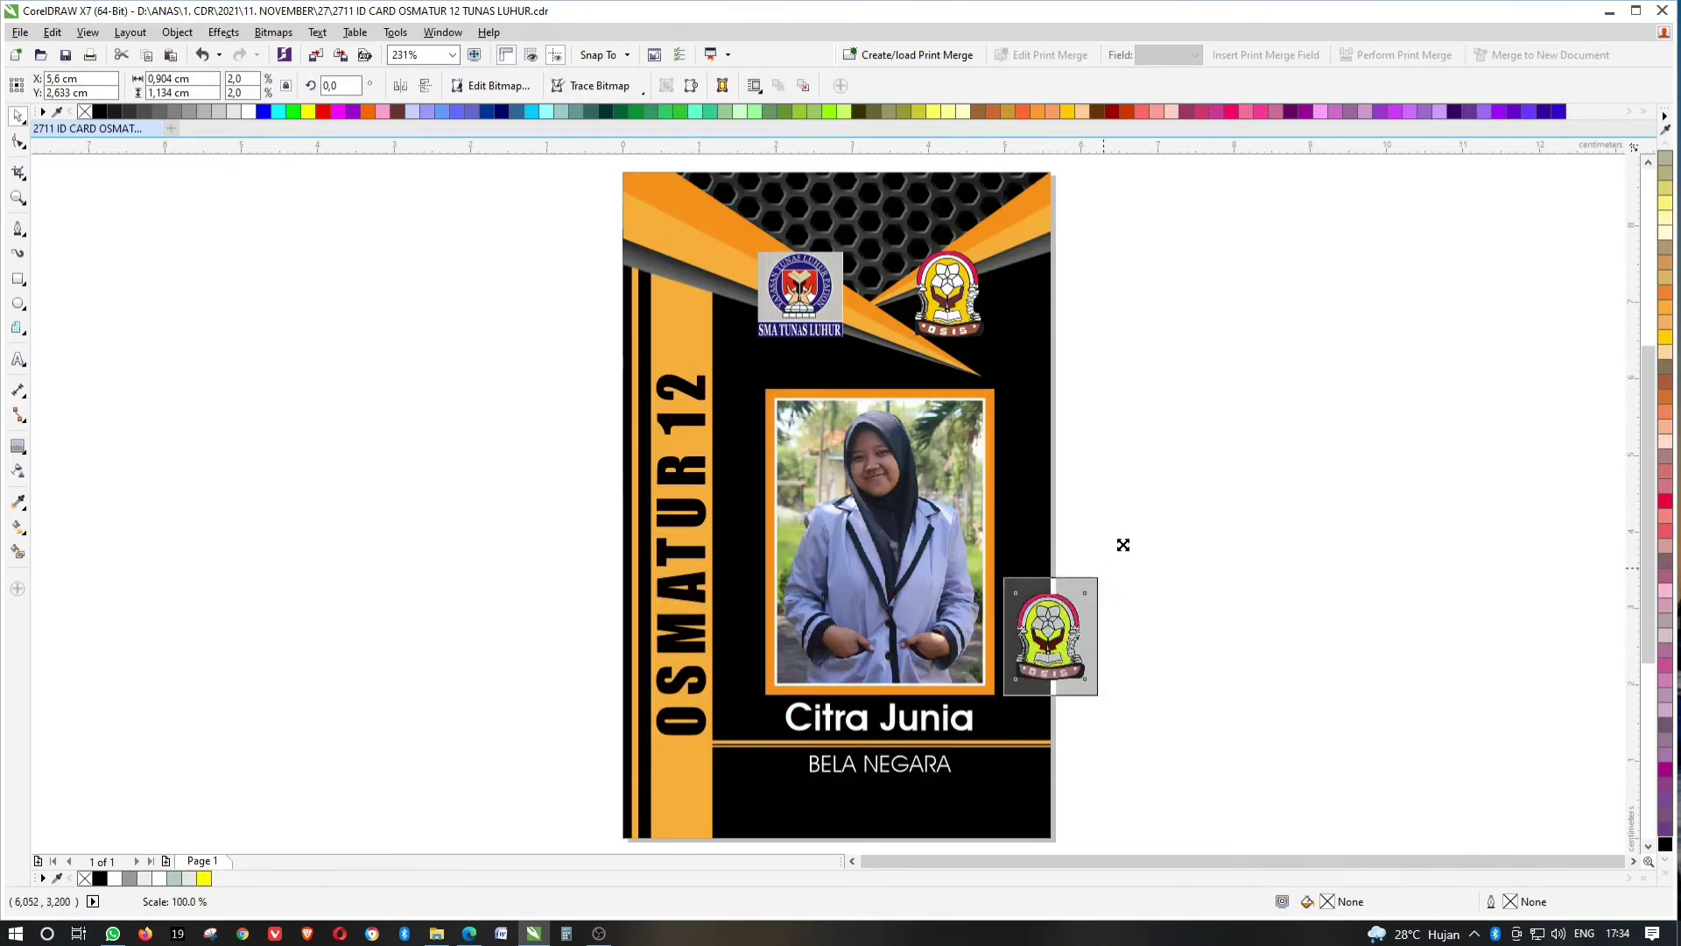
{"action": "key", "text": "ctrl+z"}
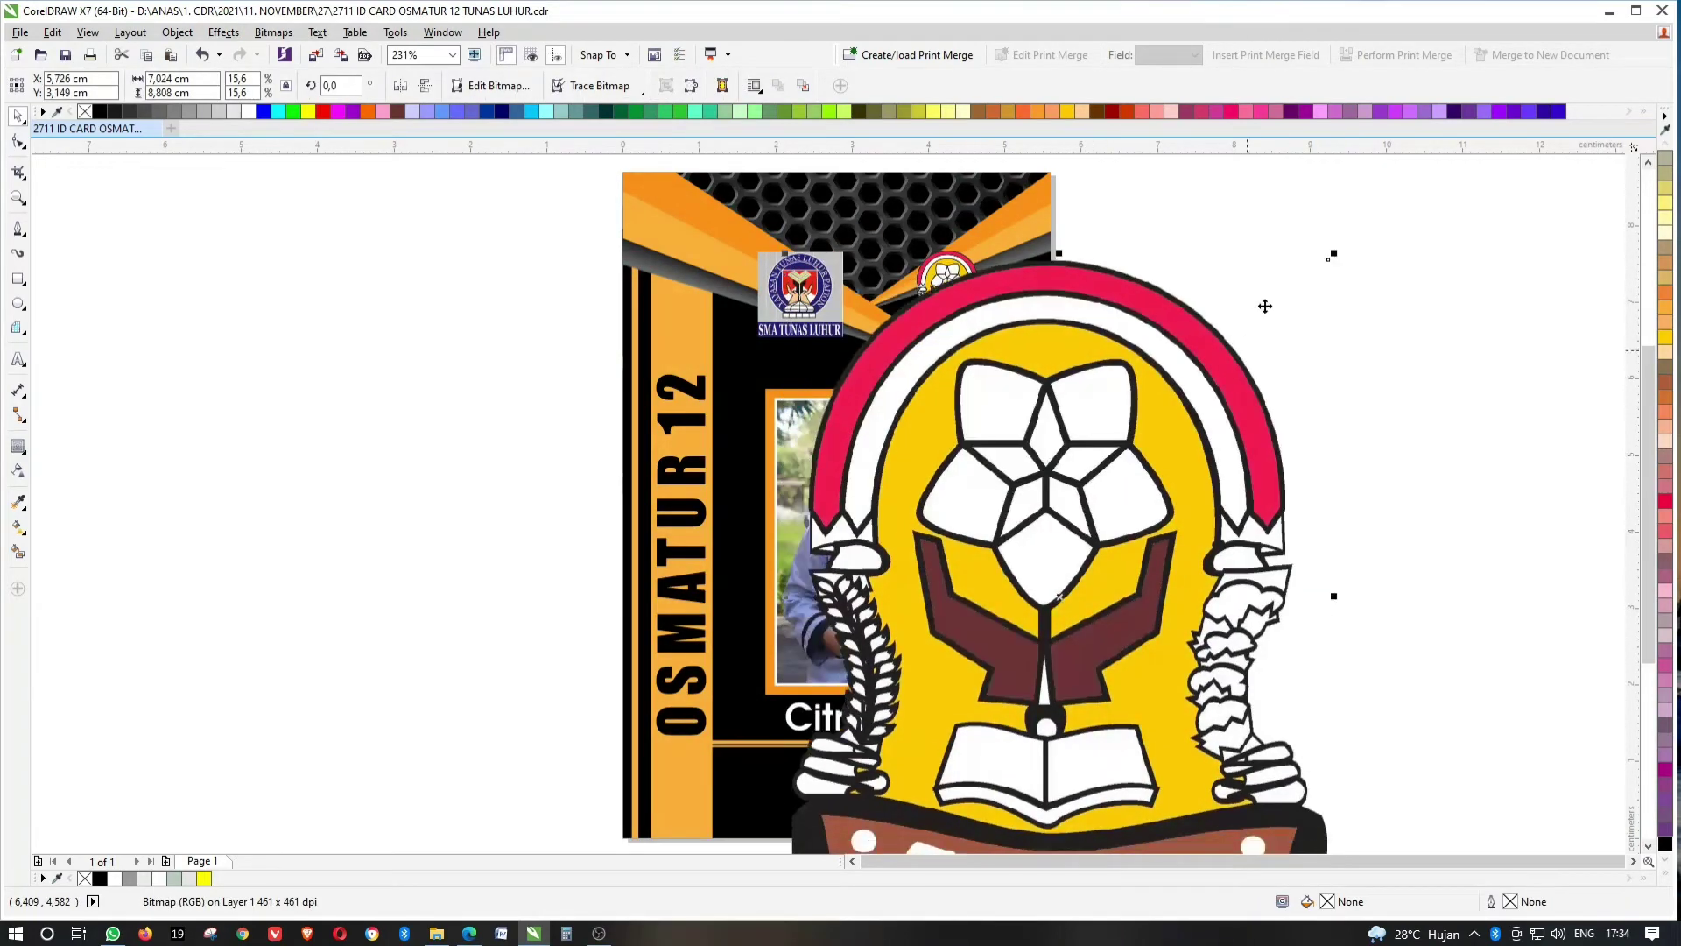
{"action": "left_click_drag", "start_coordinate": [1331, 260], "coordinate": [1296, 307]}
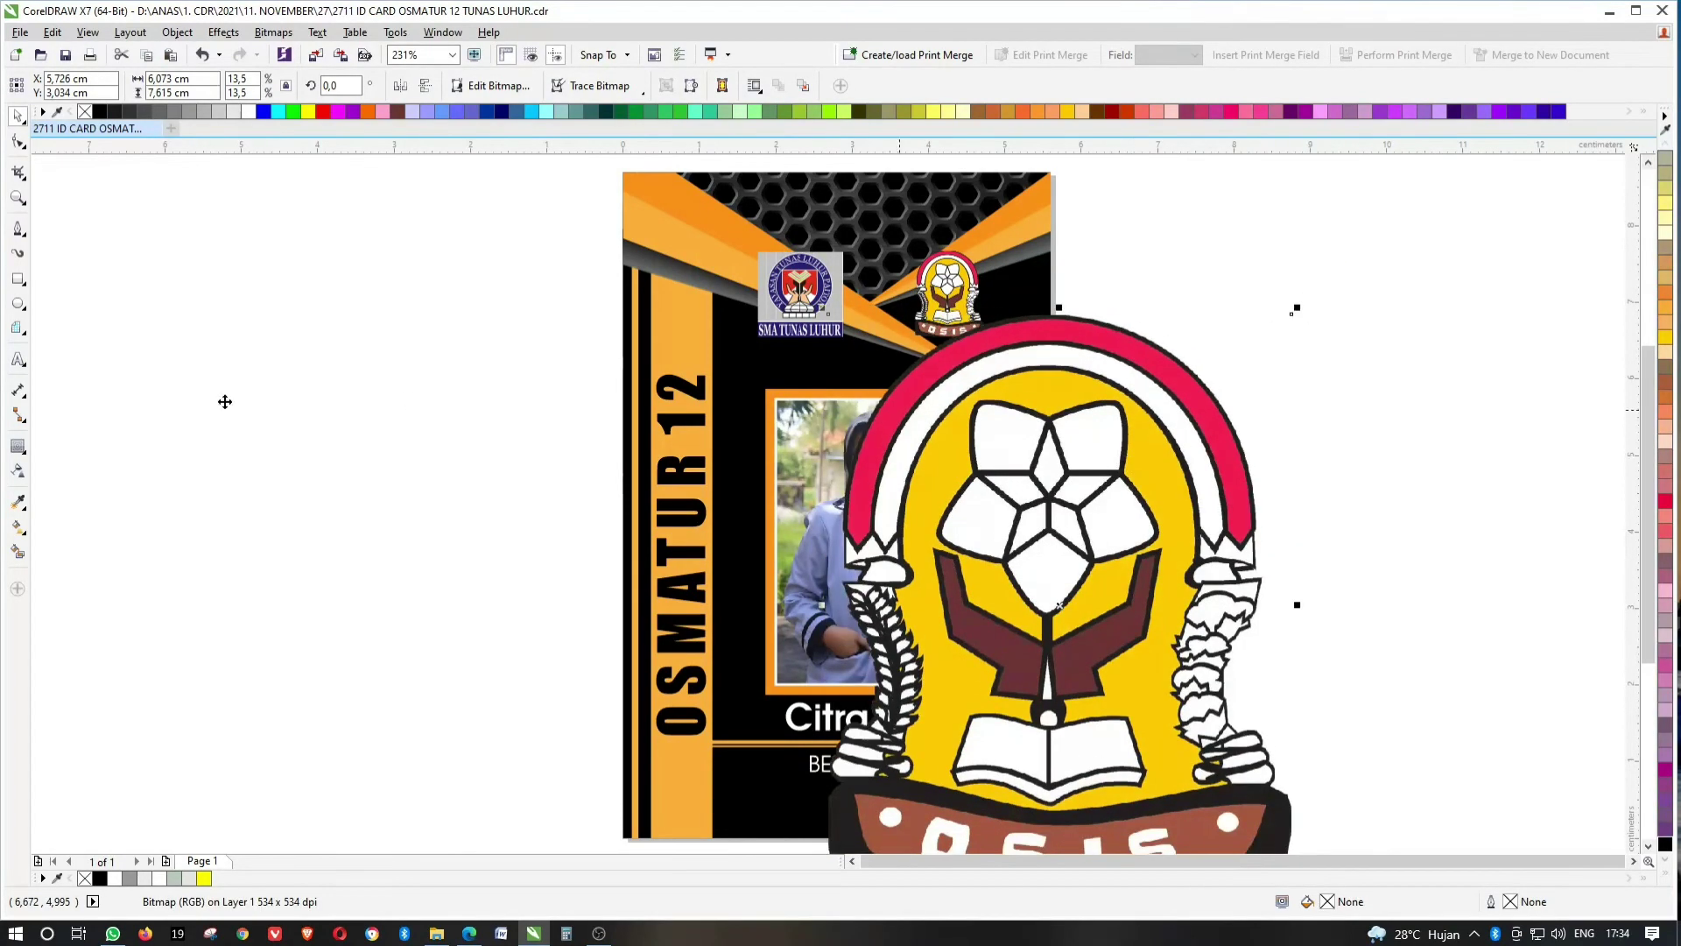
Fade the large logo copy to 65% transparency and clip it inside the card.
{"action": "left_click", "coordinate": [17, 471]}
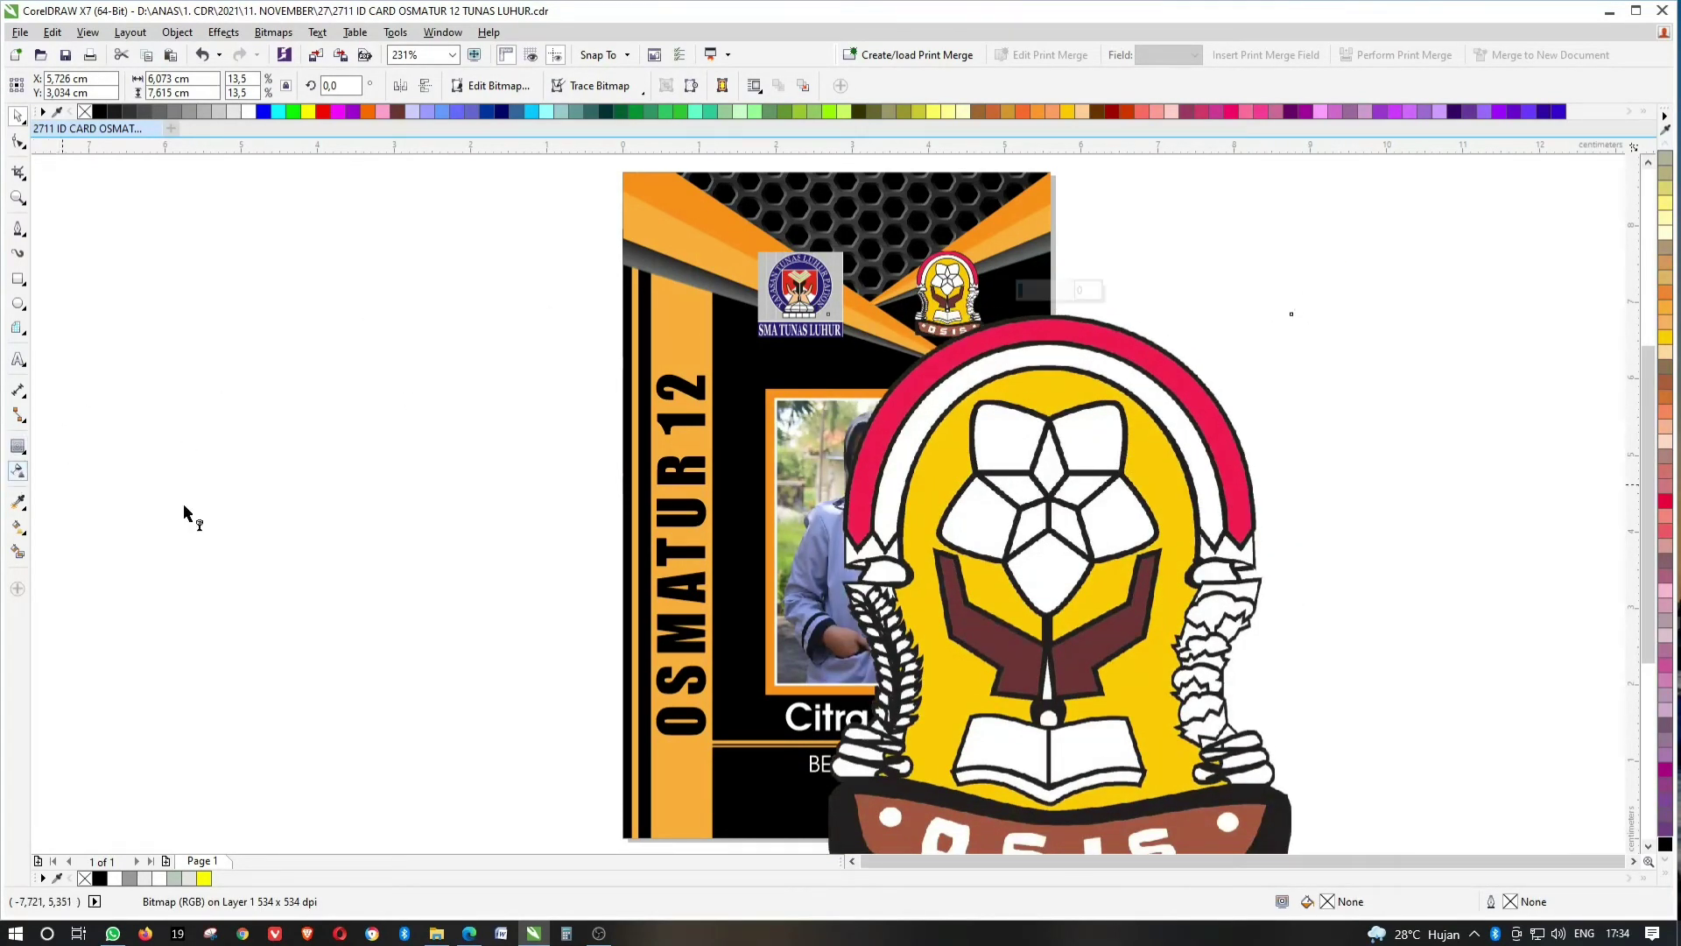
{"action": "left_click", "coordinate": [1054, 296]}
{"action": "left_click", "coordinate": [1114, 478]}
{"action": "left_click_drag", "start_coordinate": [1055, 295], "coordinate": [1055, 293]}
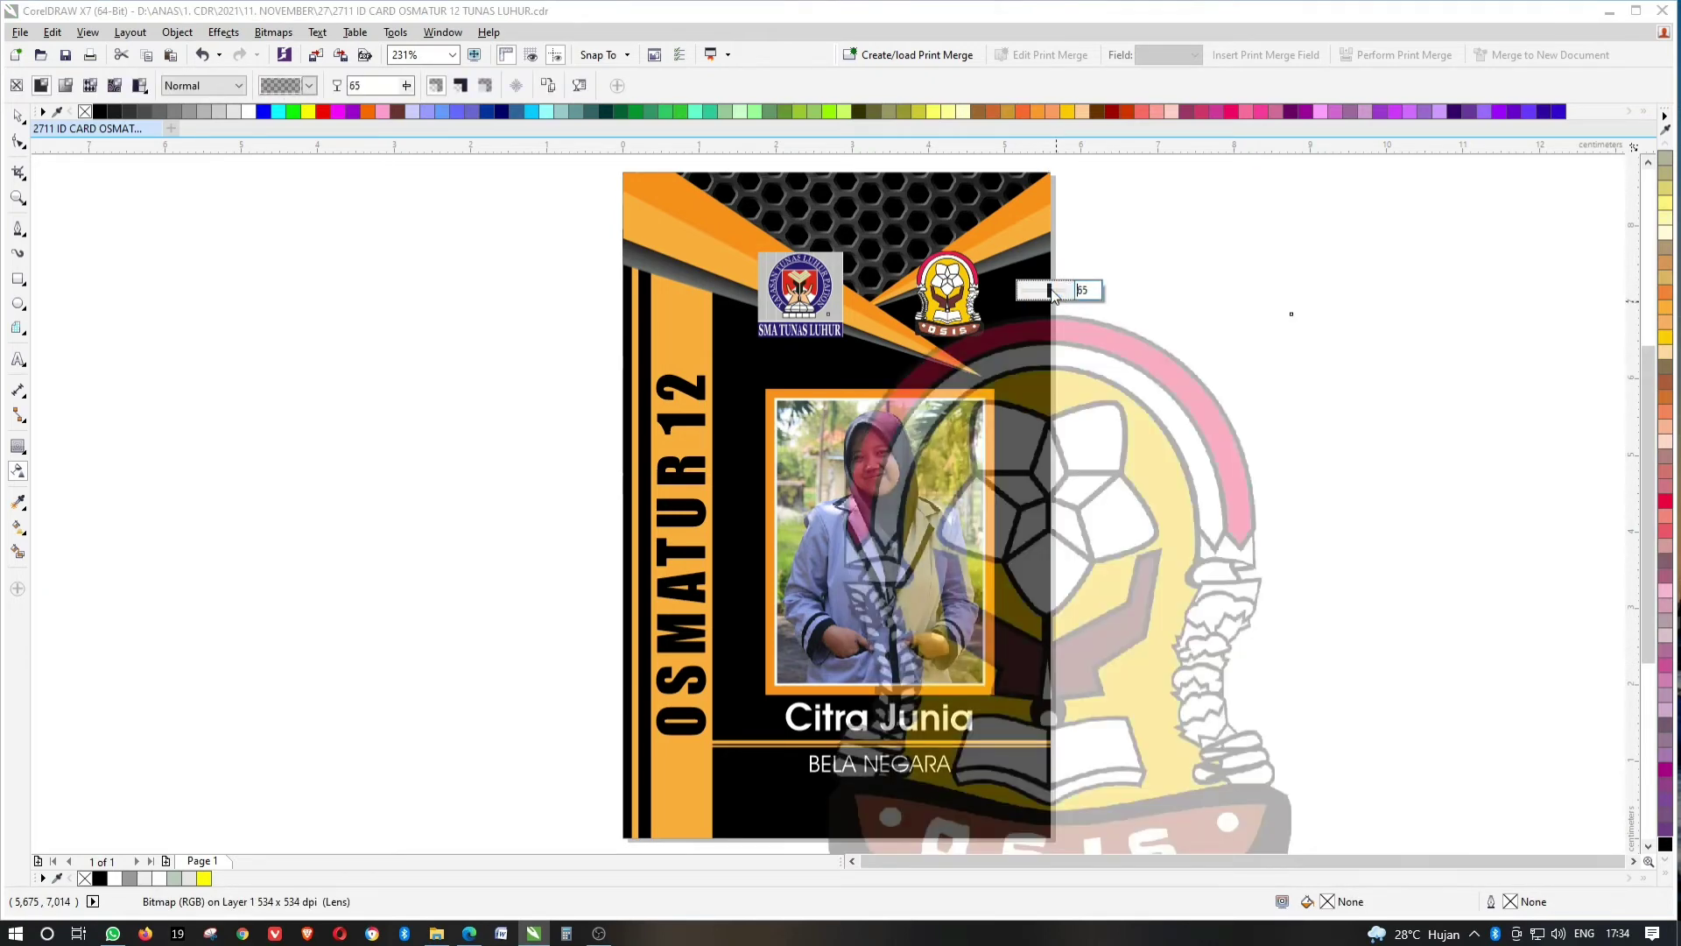
{"action": "left_click", "coordinate": [18, 114]}
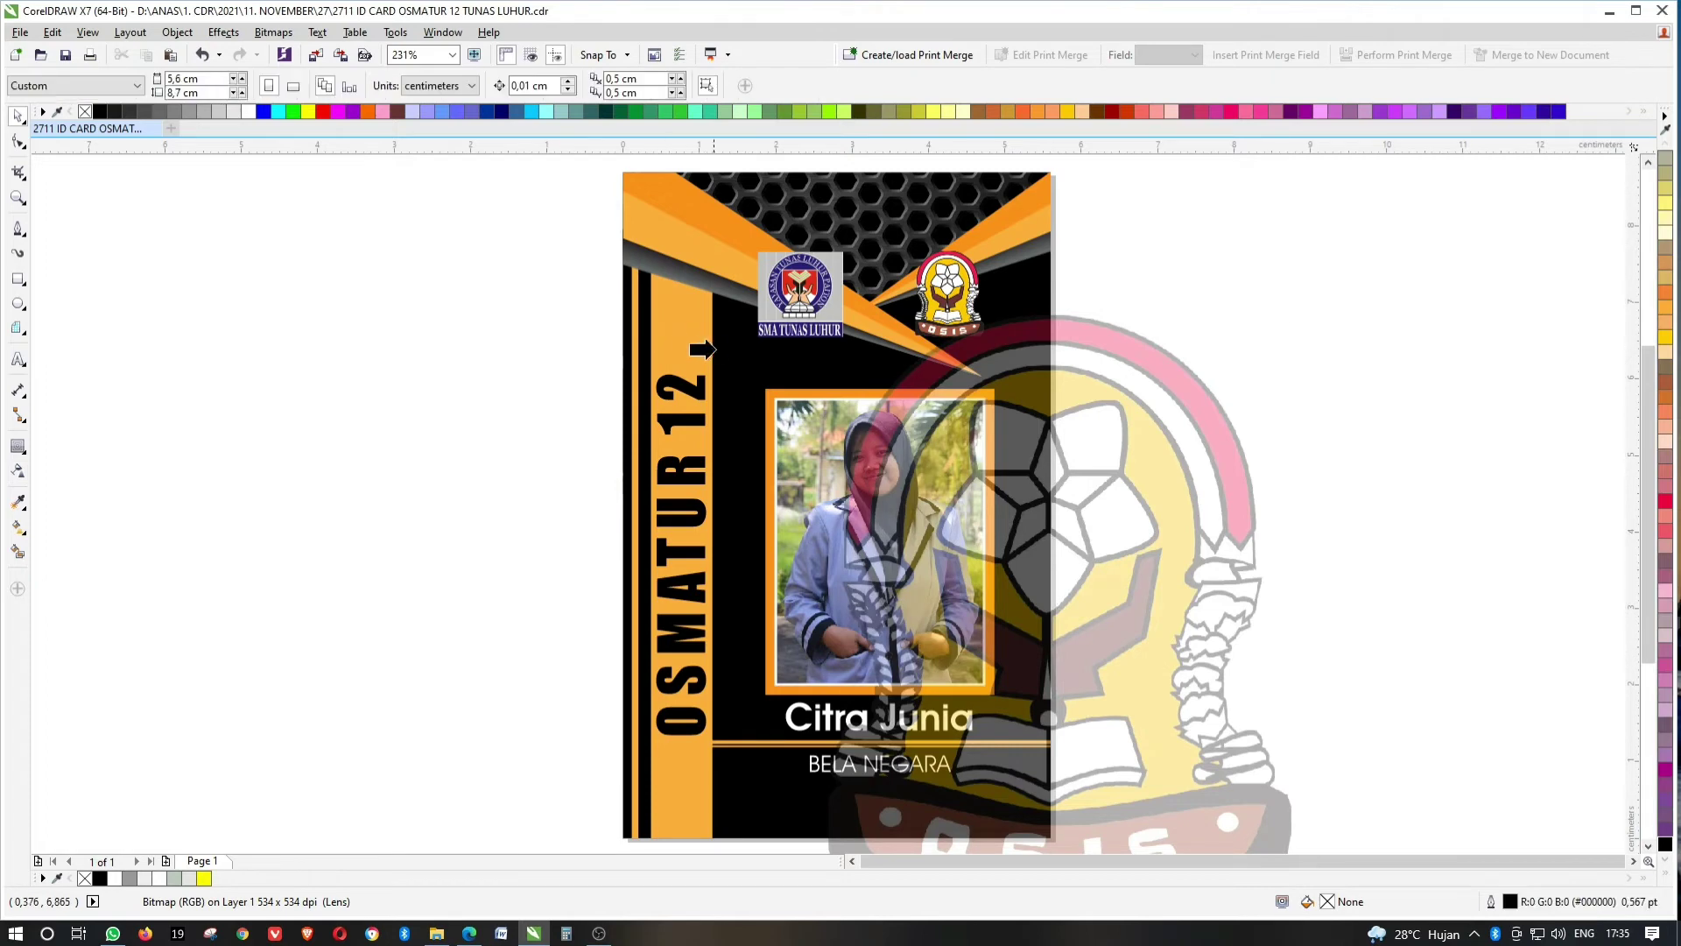
{"action": "left_click_drag", "start_coordinate": [1139, 490], "coordinate": [1053, 407]}
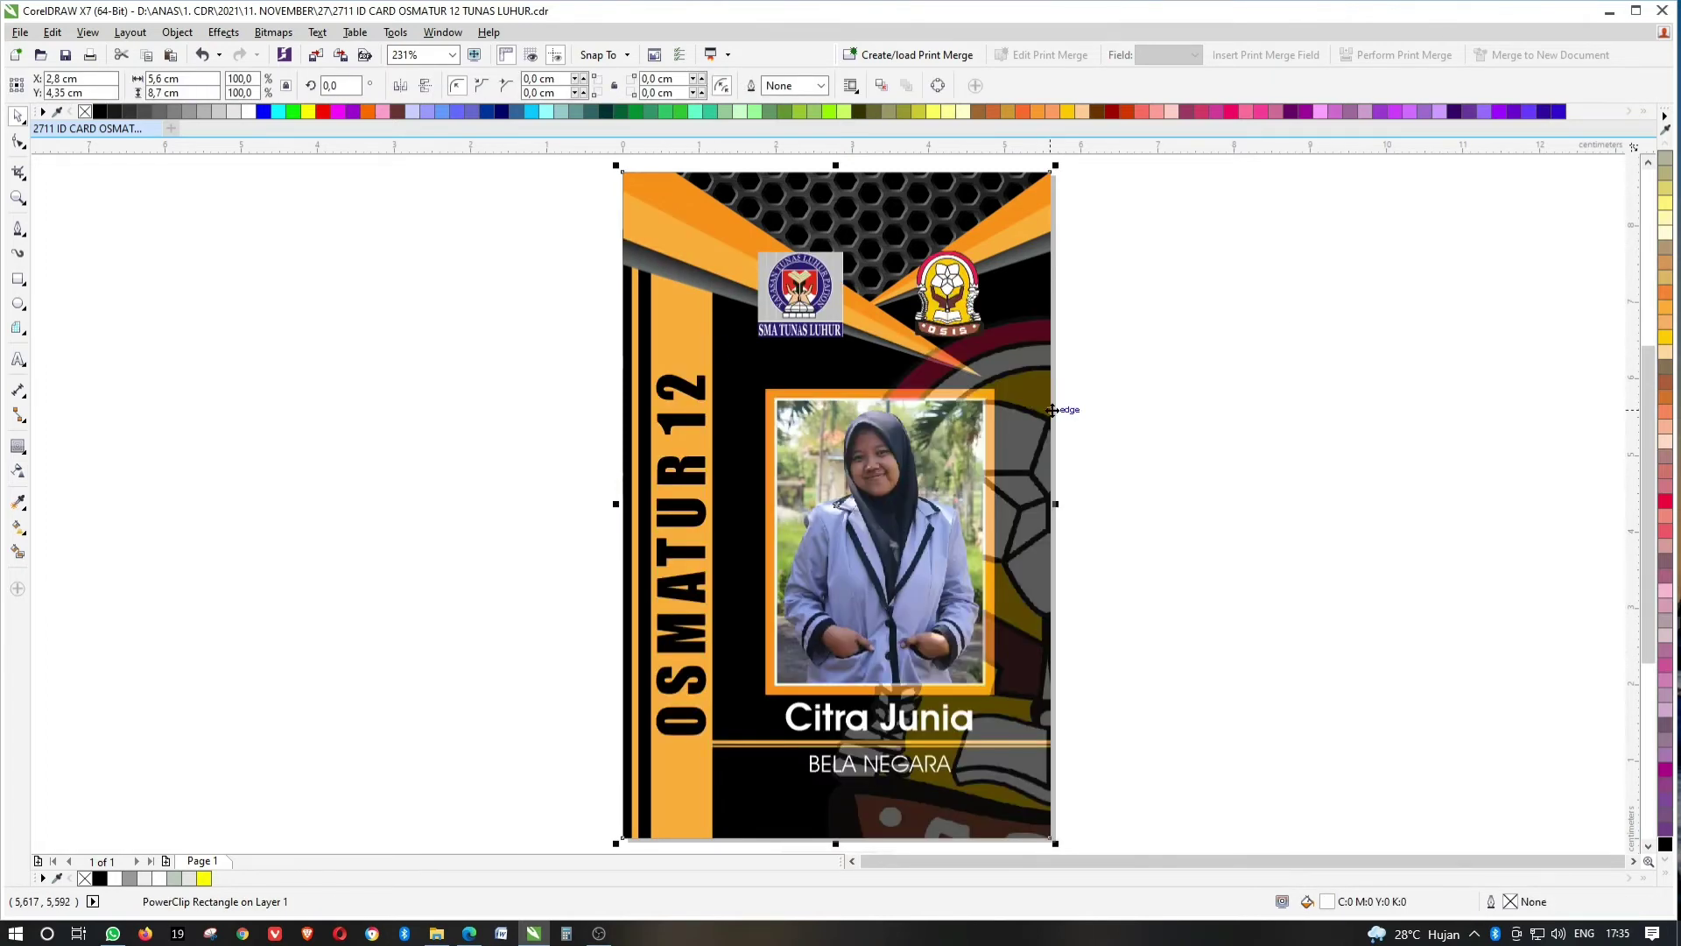
Shrink the clipped OSIS watermark and shift it slightly right.
{"action": "left_click", "coordinate": [1051, 418], "text": "ctrl"}
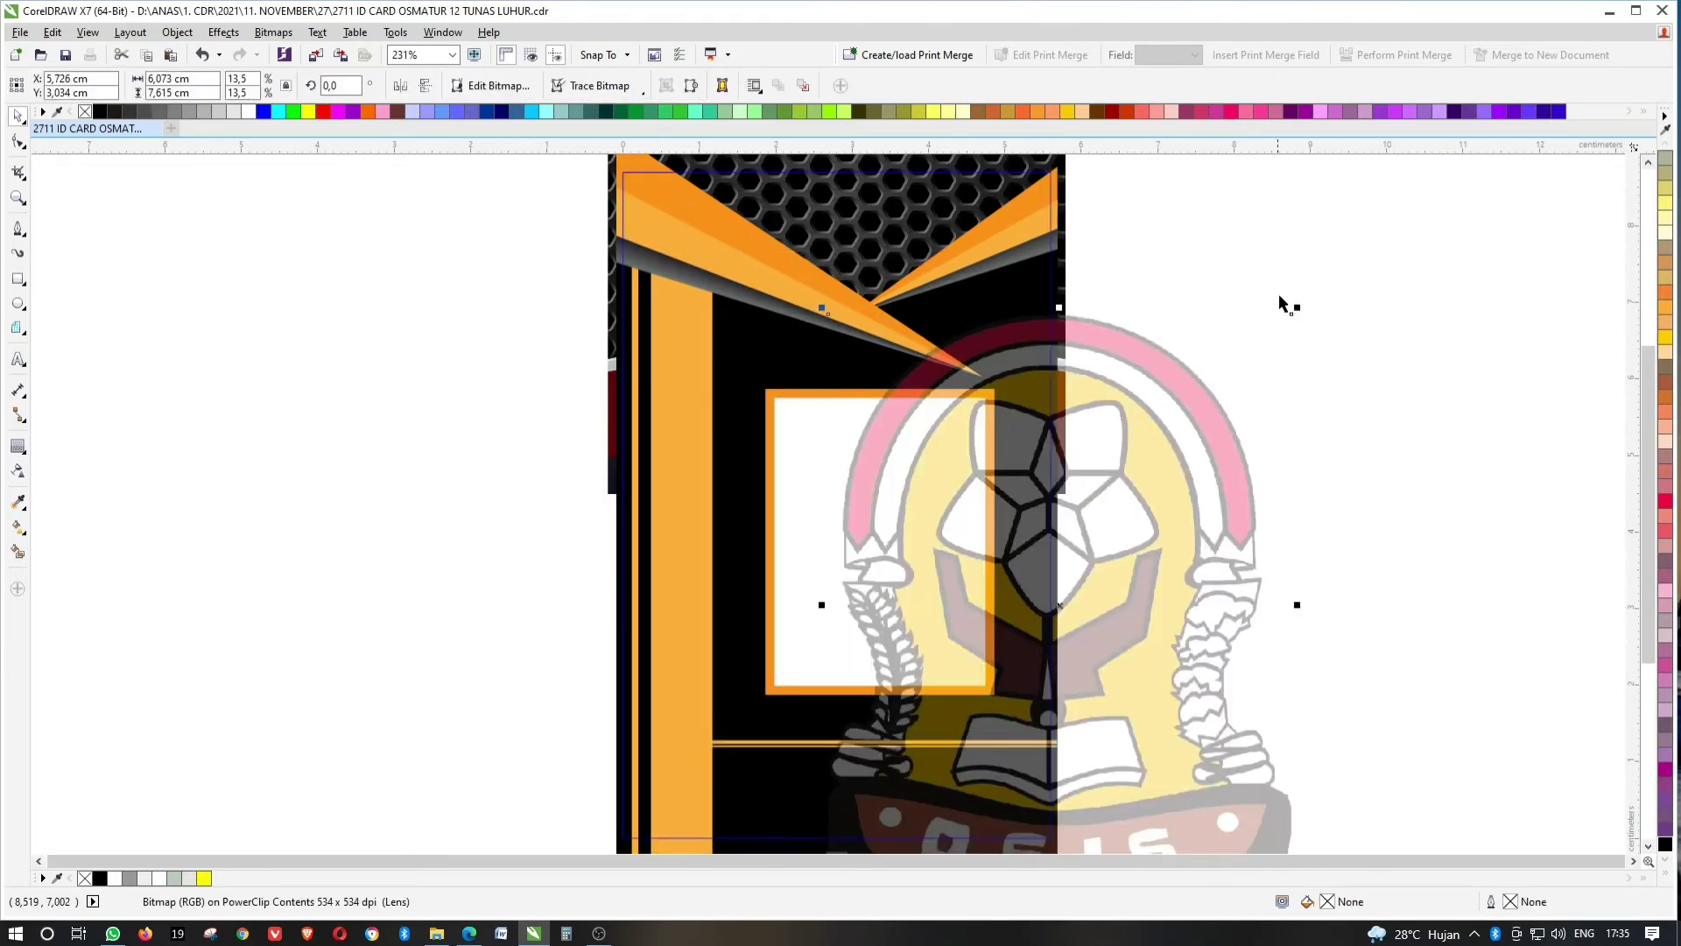
{"action": "left_click_drag", "start_coordinate": [1300, 309], "coordinate": [1264, 375]}
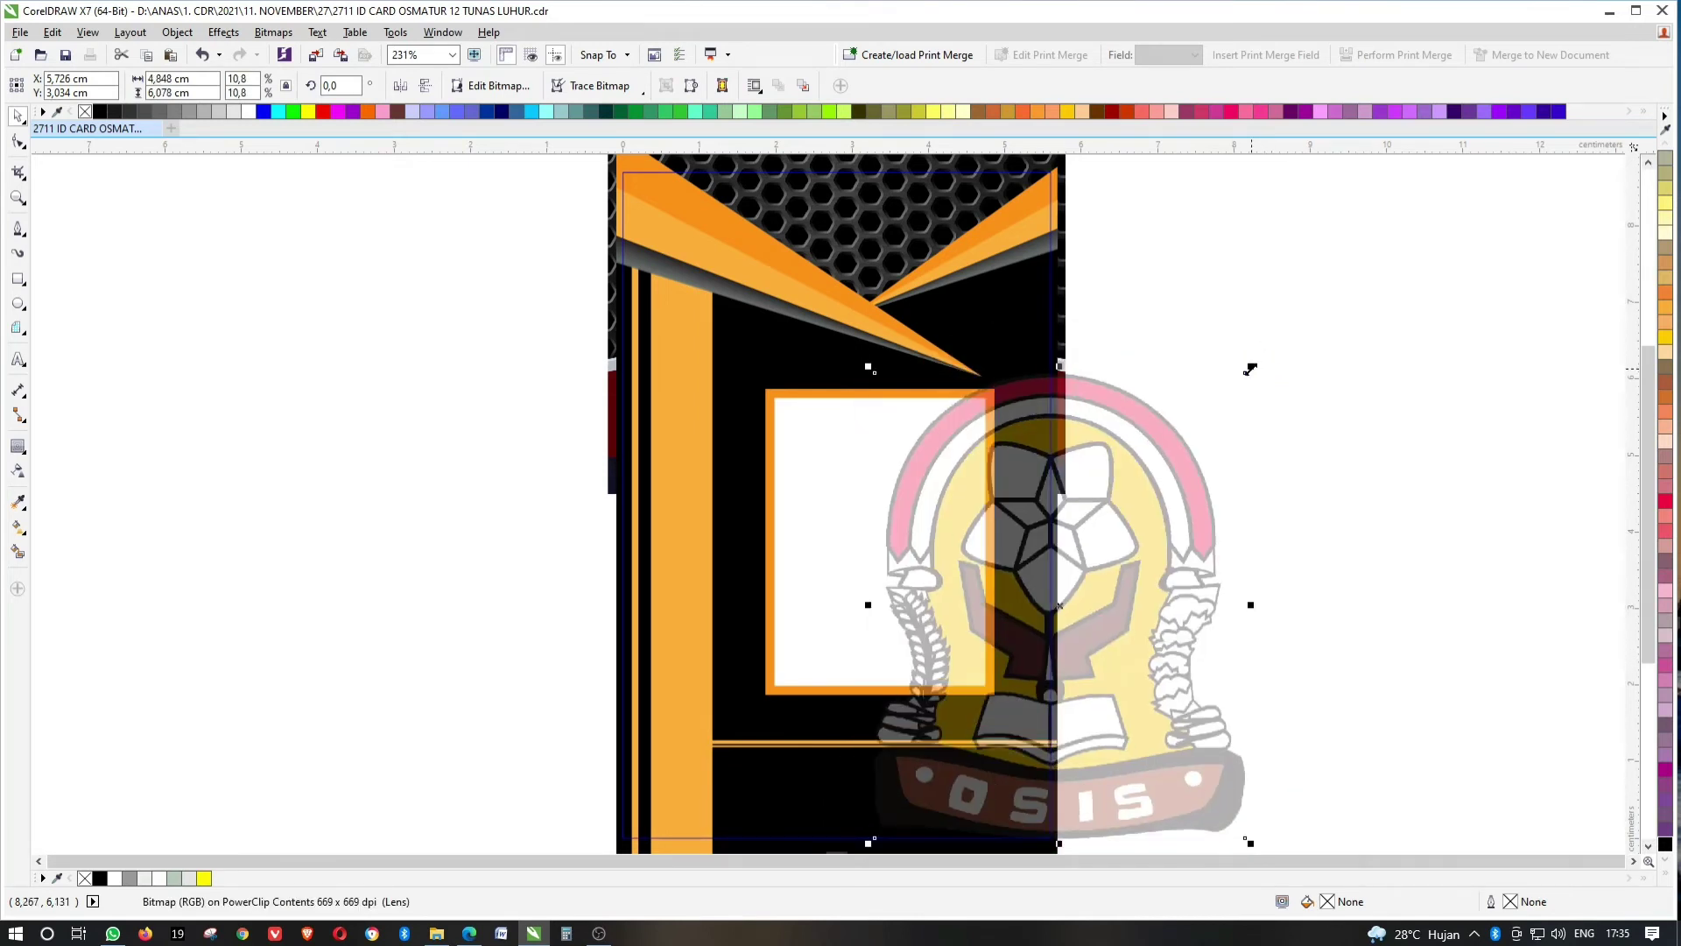
{"action": "left_click_drag", "start_coordinate": [1140, 483], "coordinate": [1145, 483]}
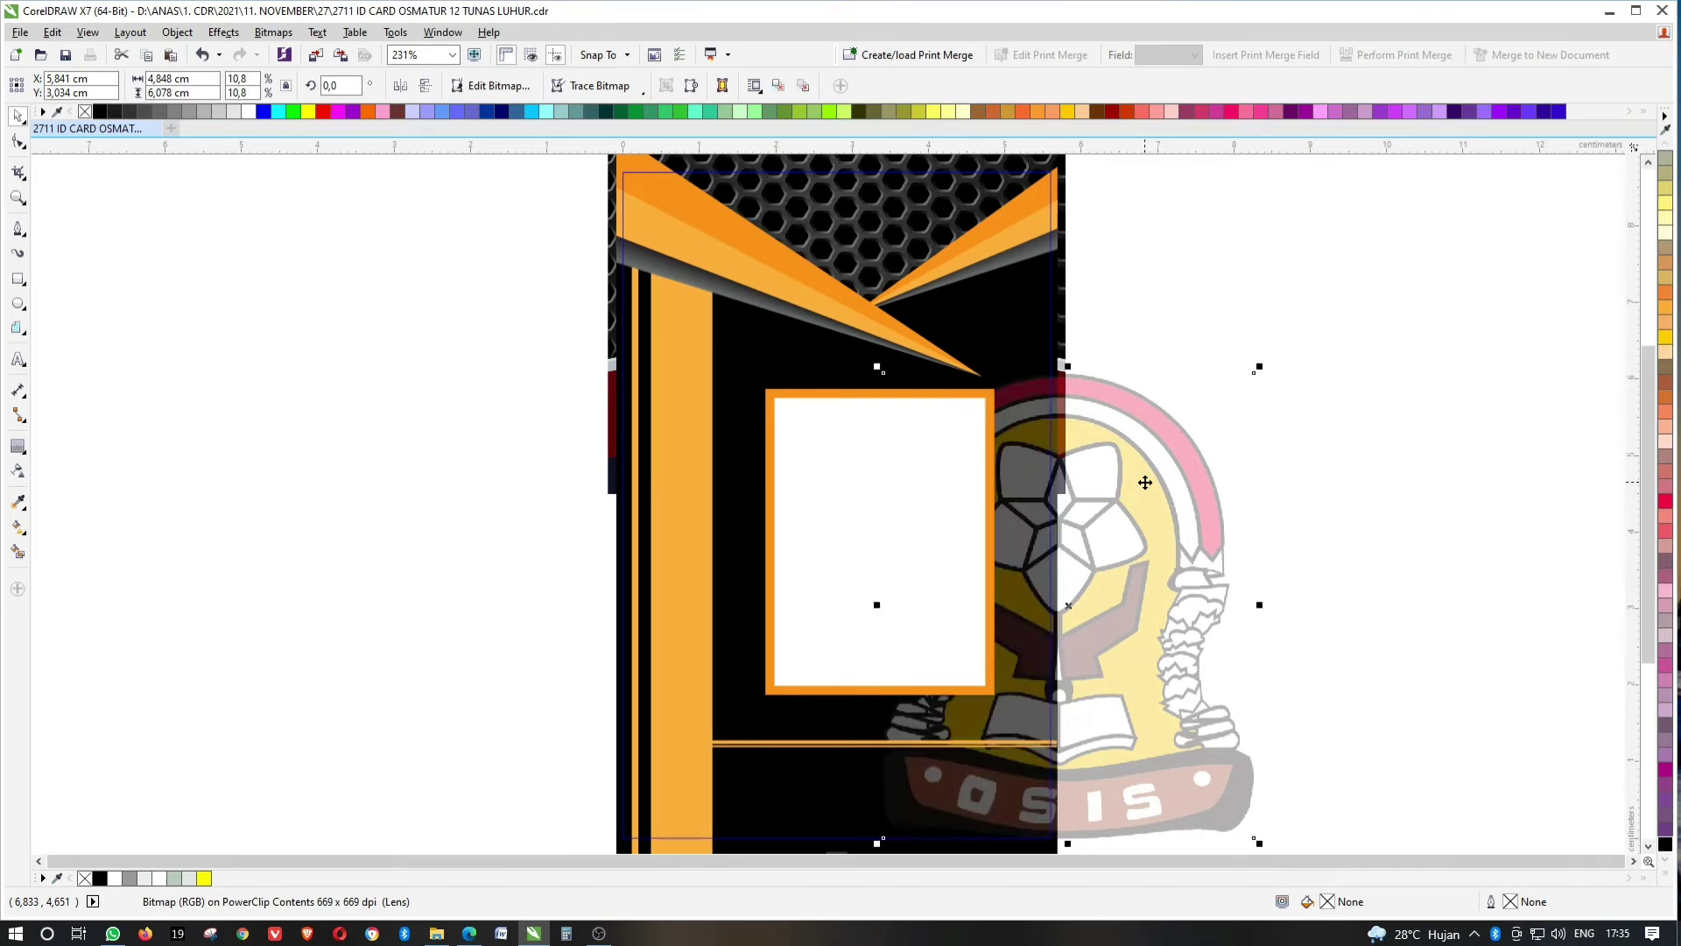
{"action": "left_click", "coordinate": [1143, 480], "text": "ctrl"}
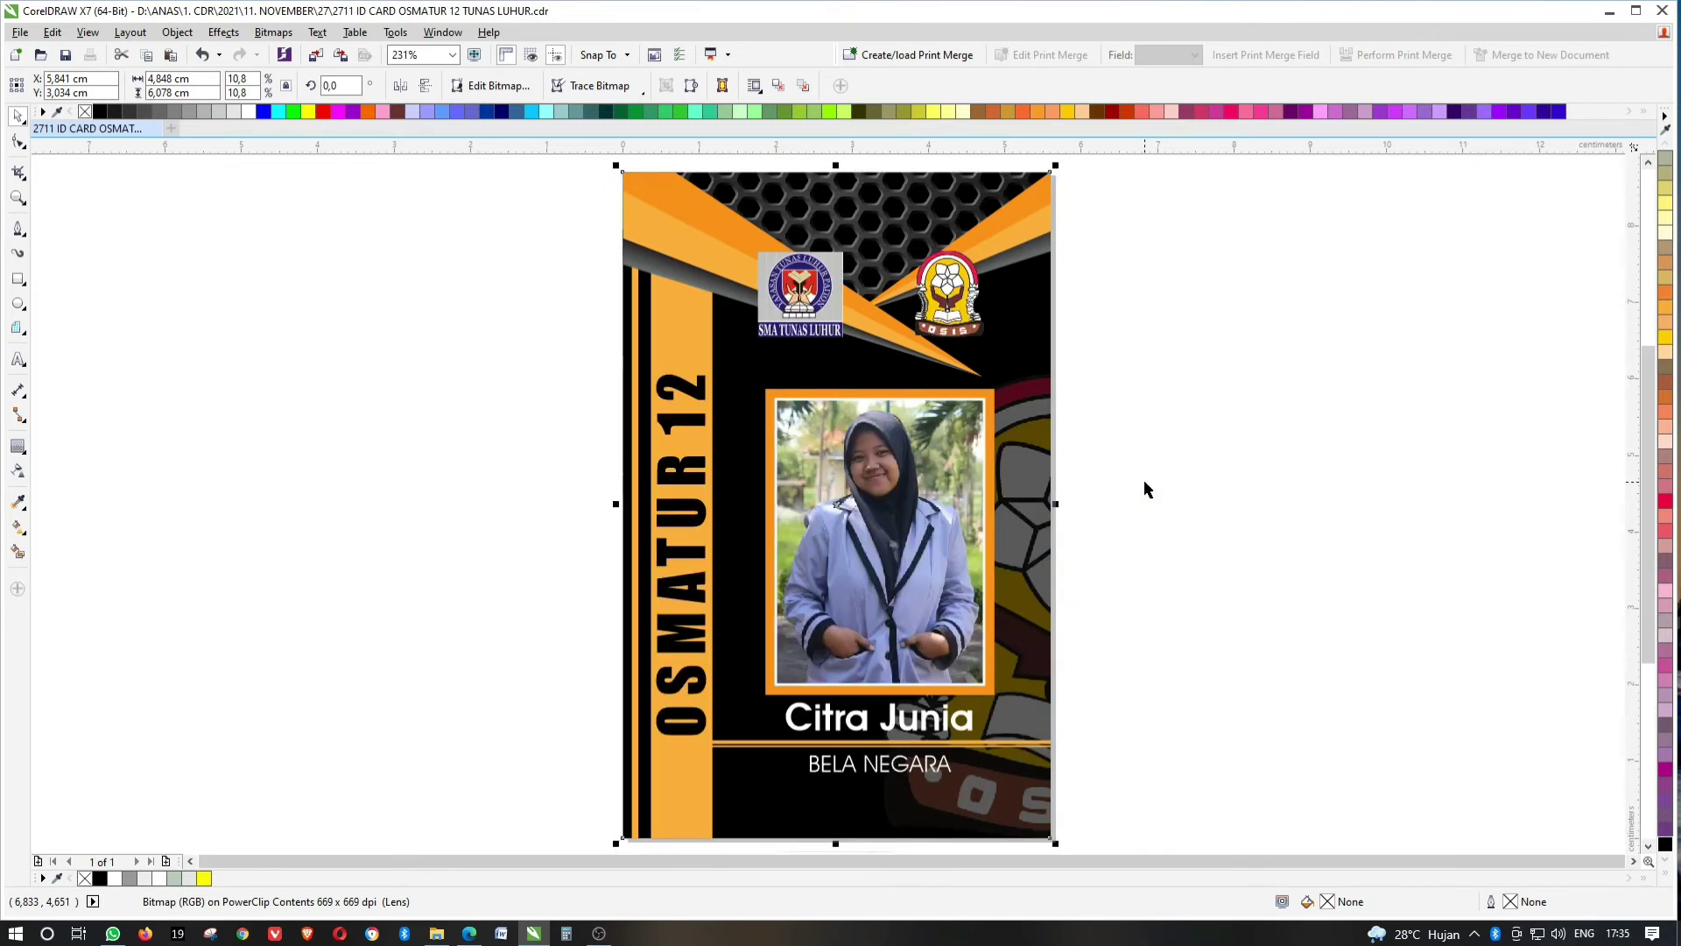
Raise the watermark's transparency to 85 and preview the card full screen.
{"action": "left_click", "coordinate": [1077, 487], "text": "ctrl"}
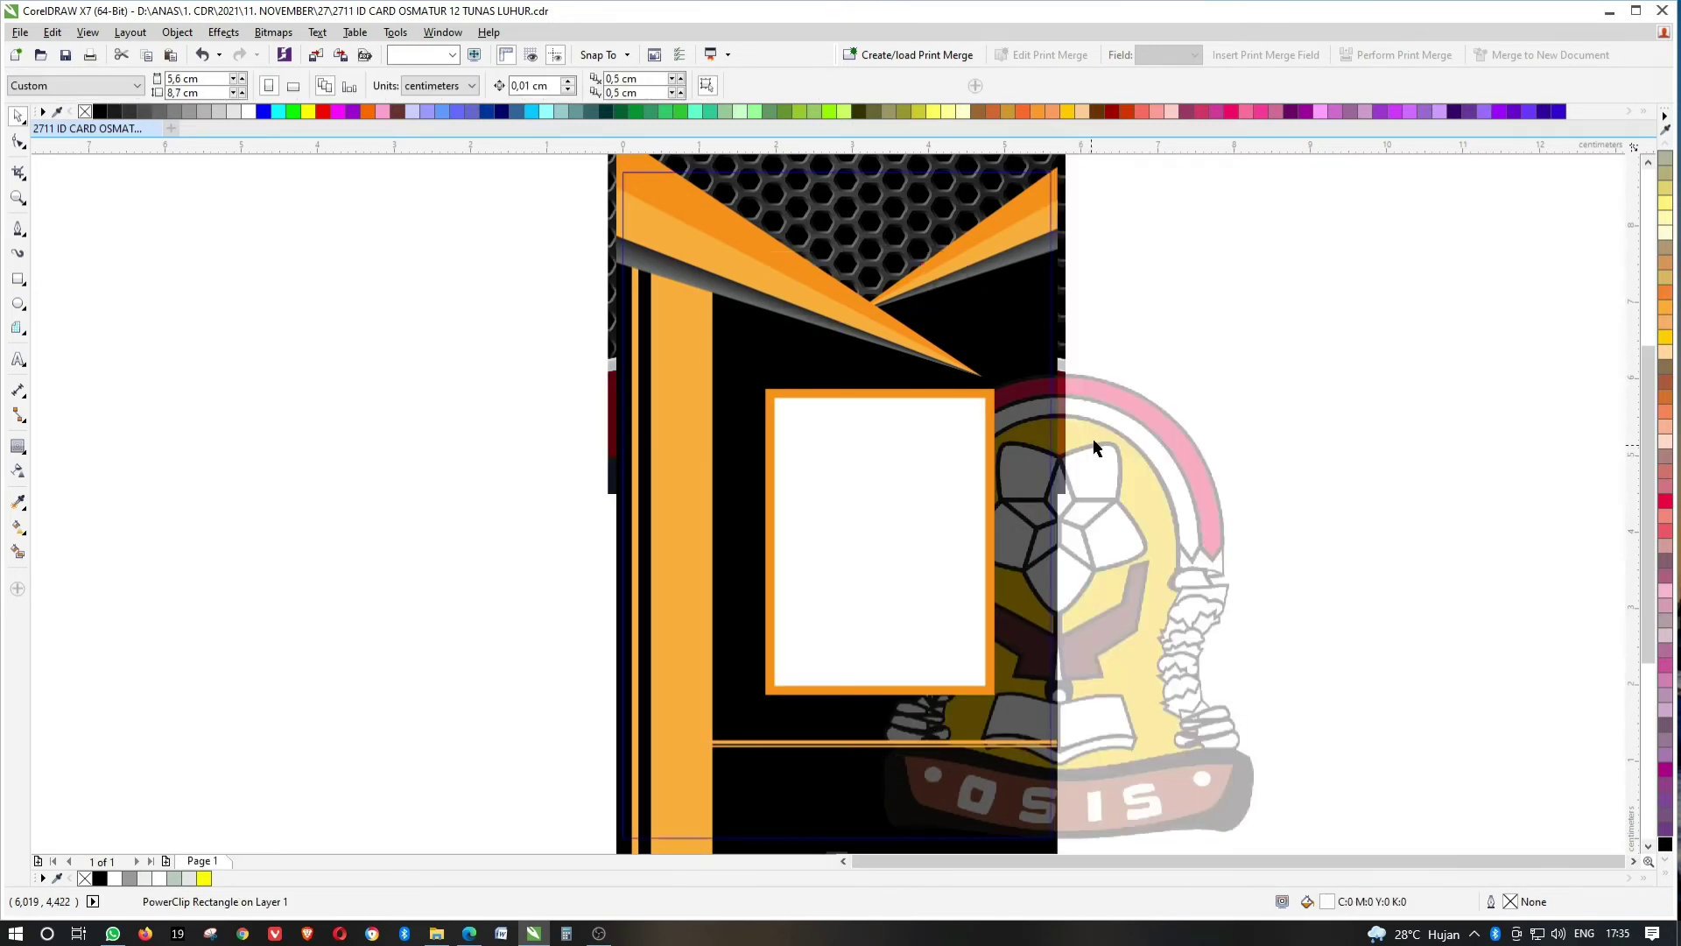
{"action": "left_click", "coordinate": [17, 470]}
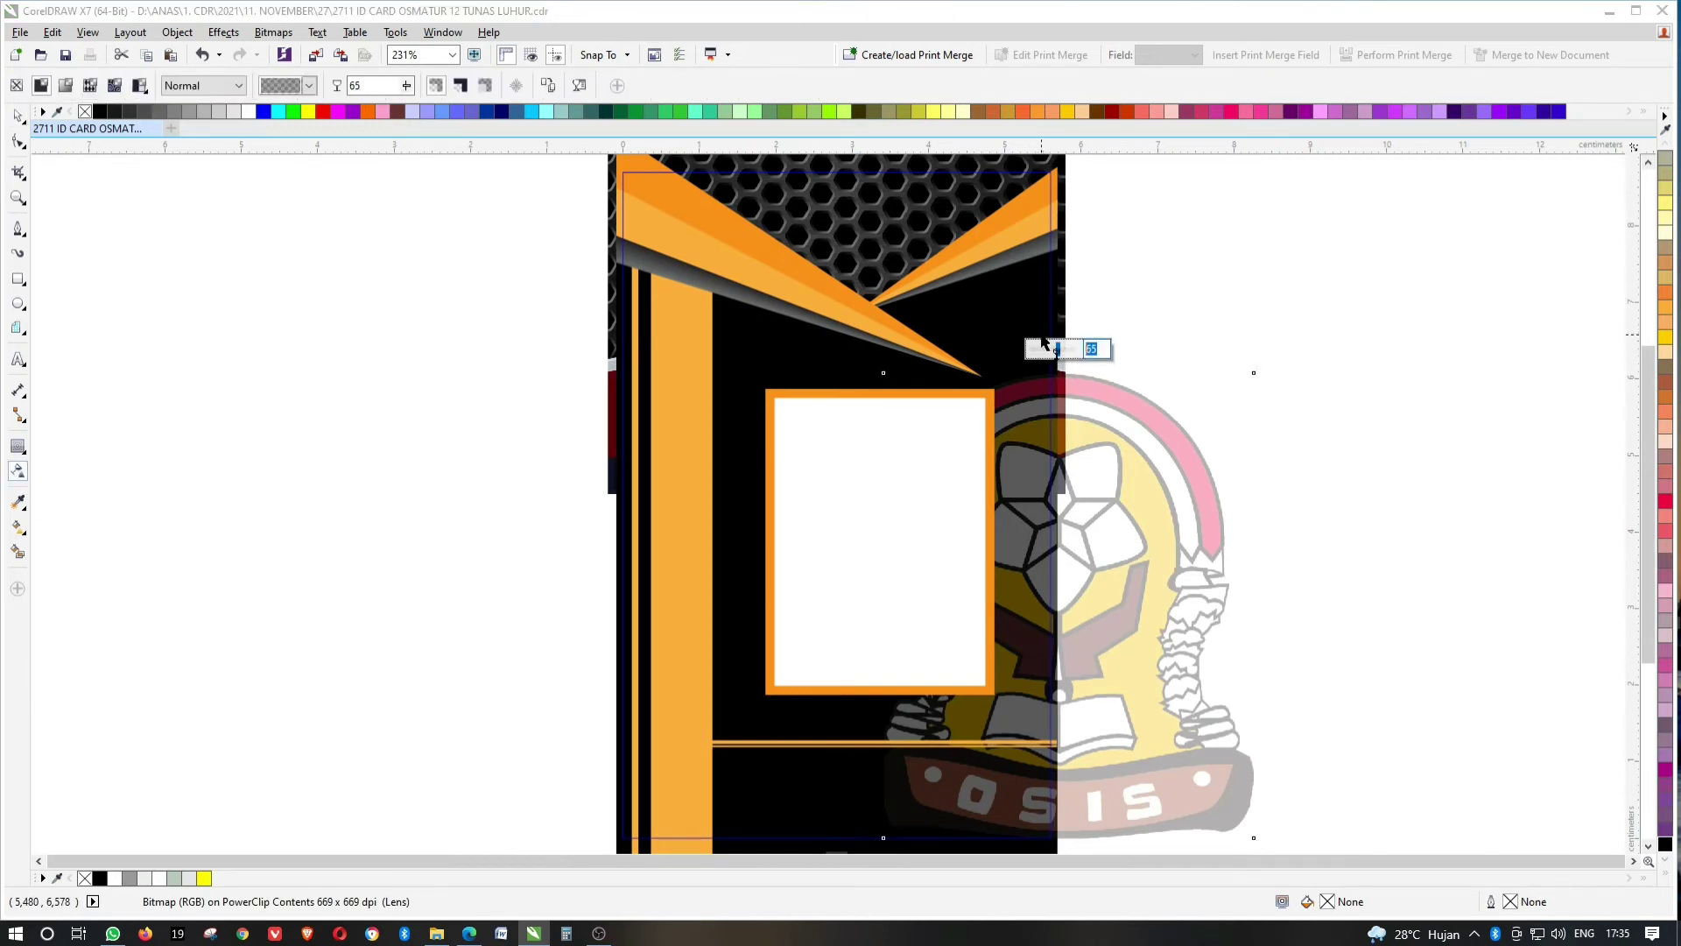
{"action": "key", "text": "Return"}
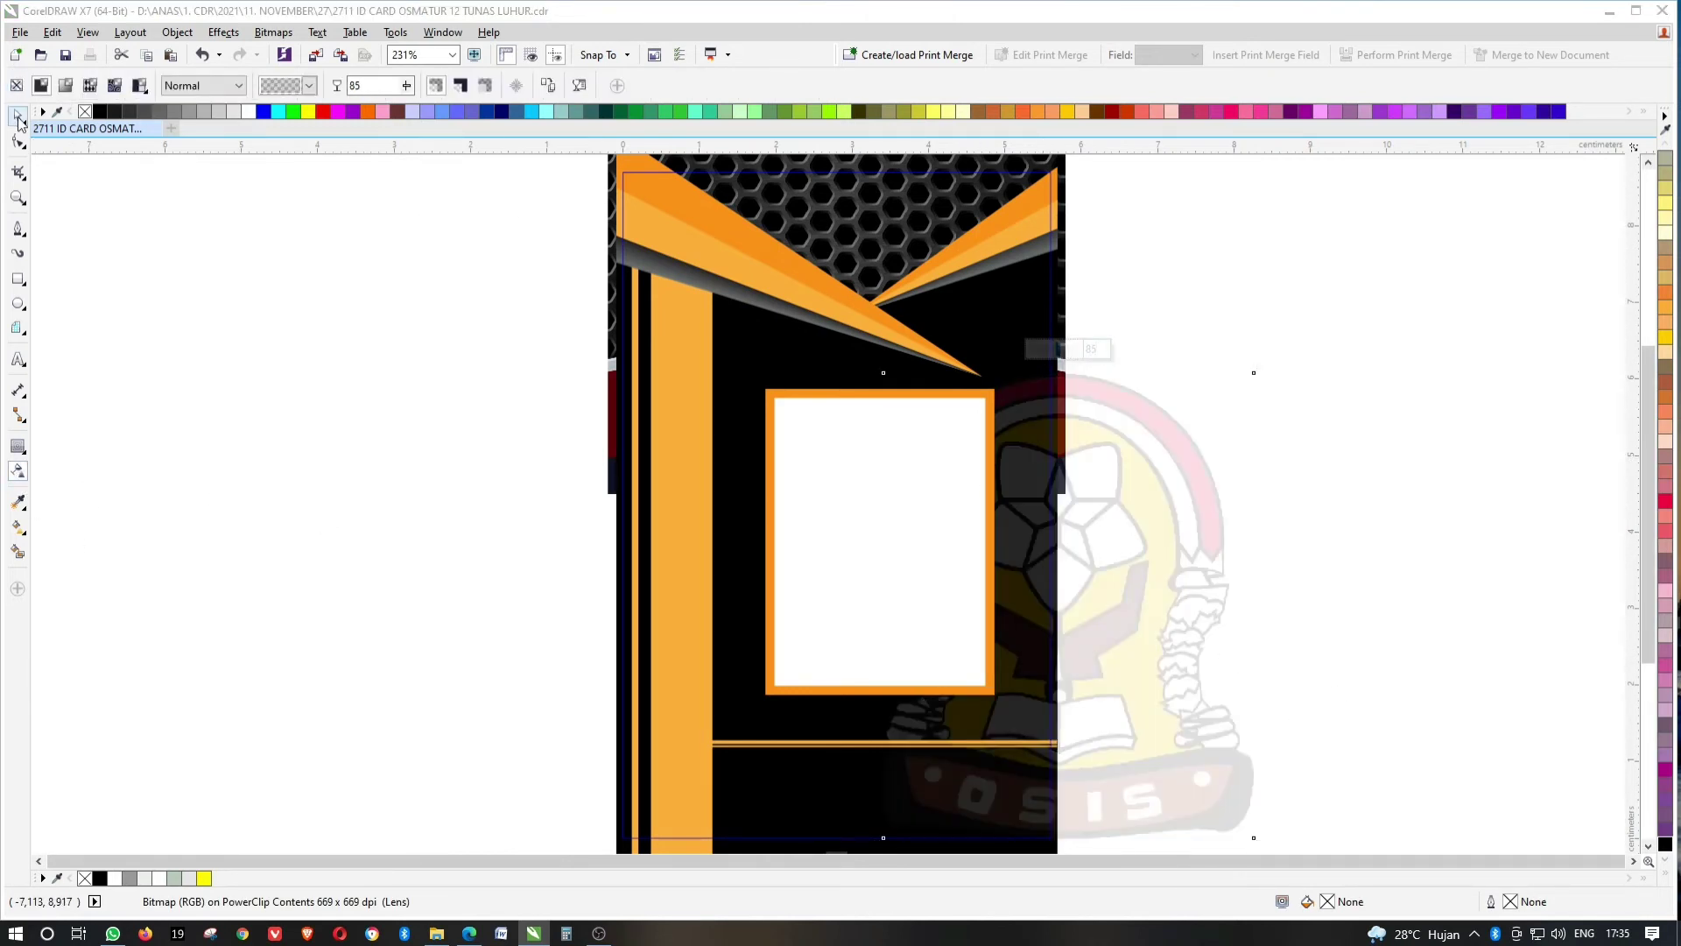
{"action": "left_click", "coordinate": [17, 116]}
{"action": "left_click", "coordinate": [1221, 402], "text": "ctrl"}
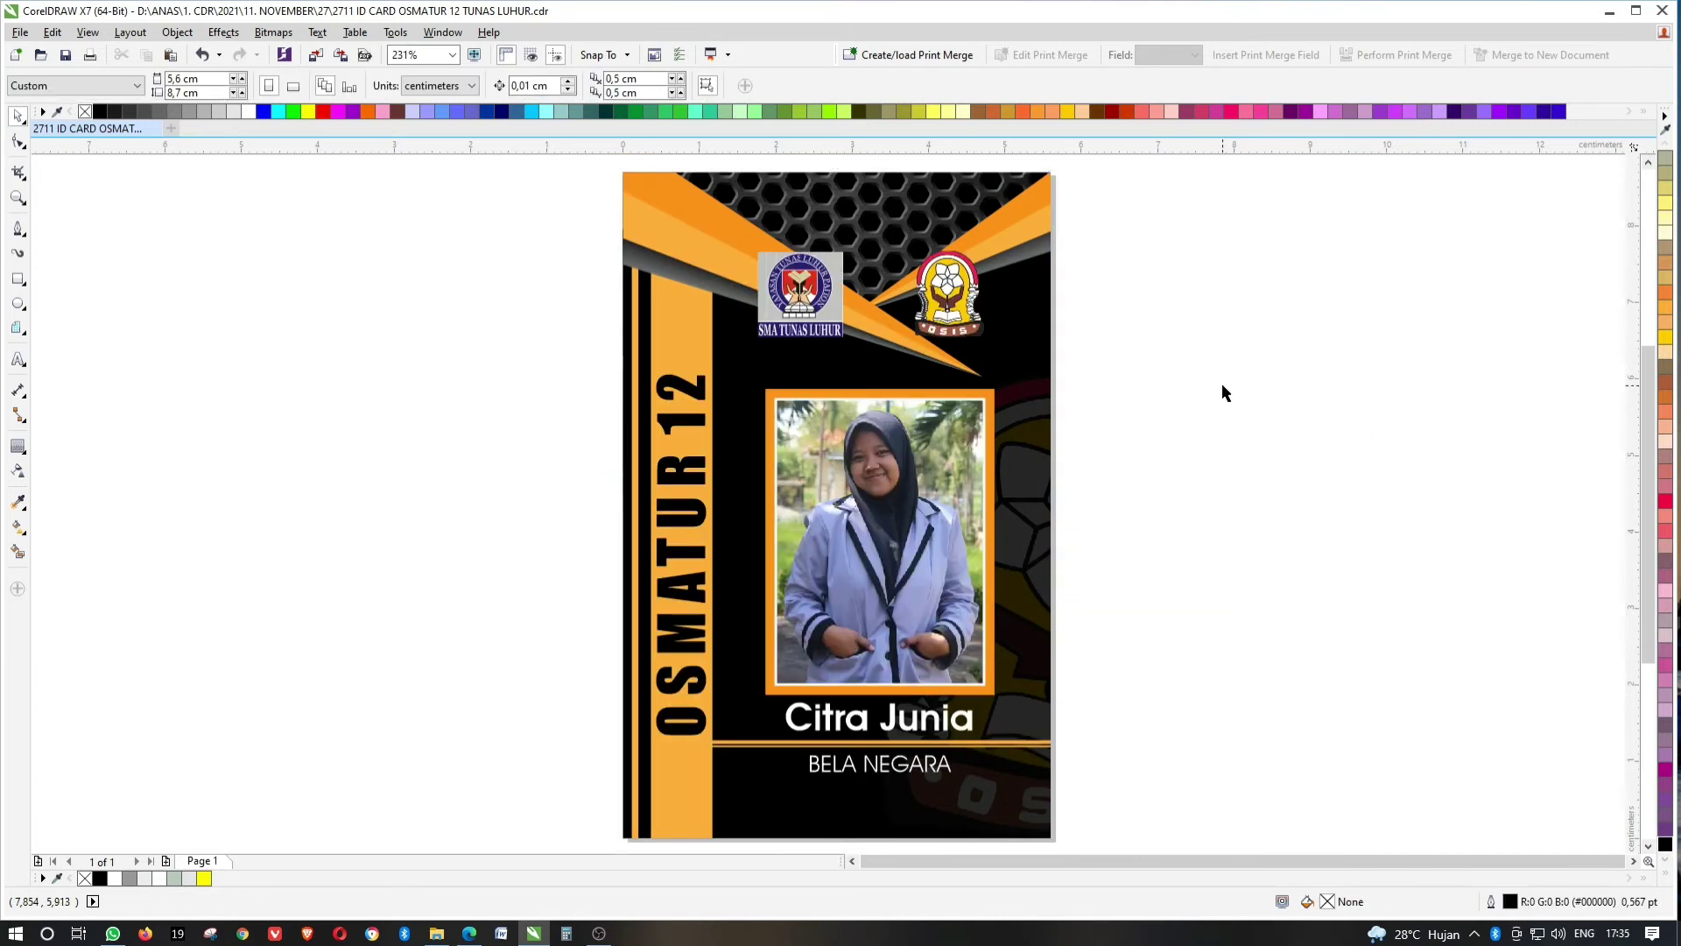
{"action": "key", "text": "F9"}
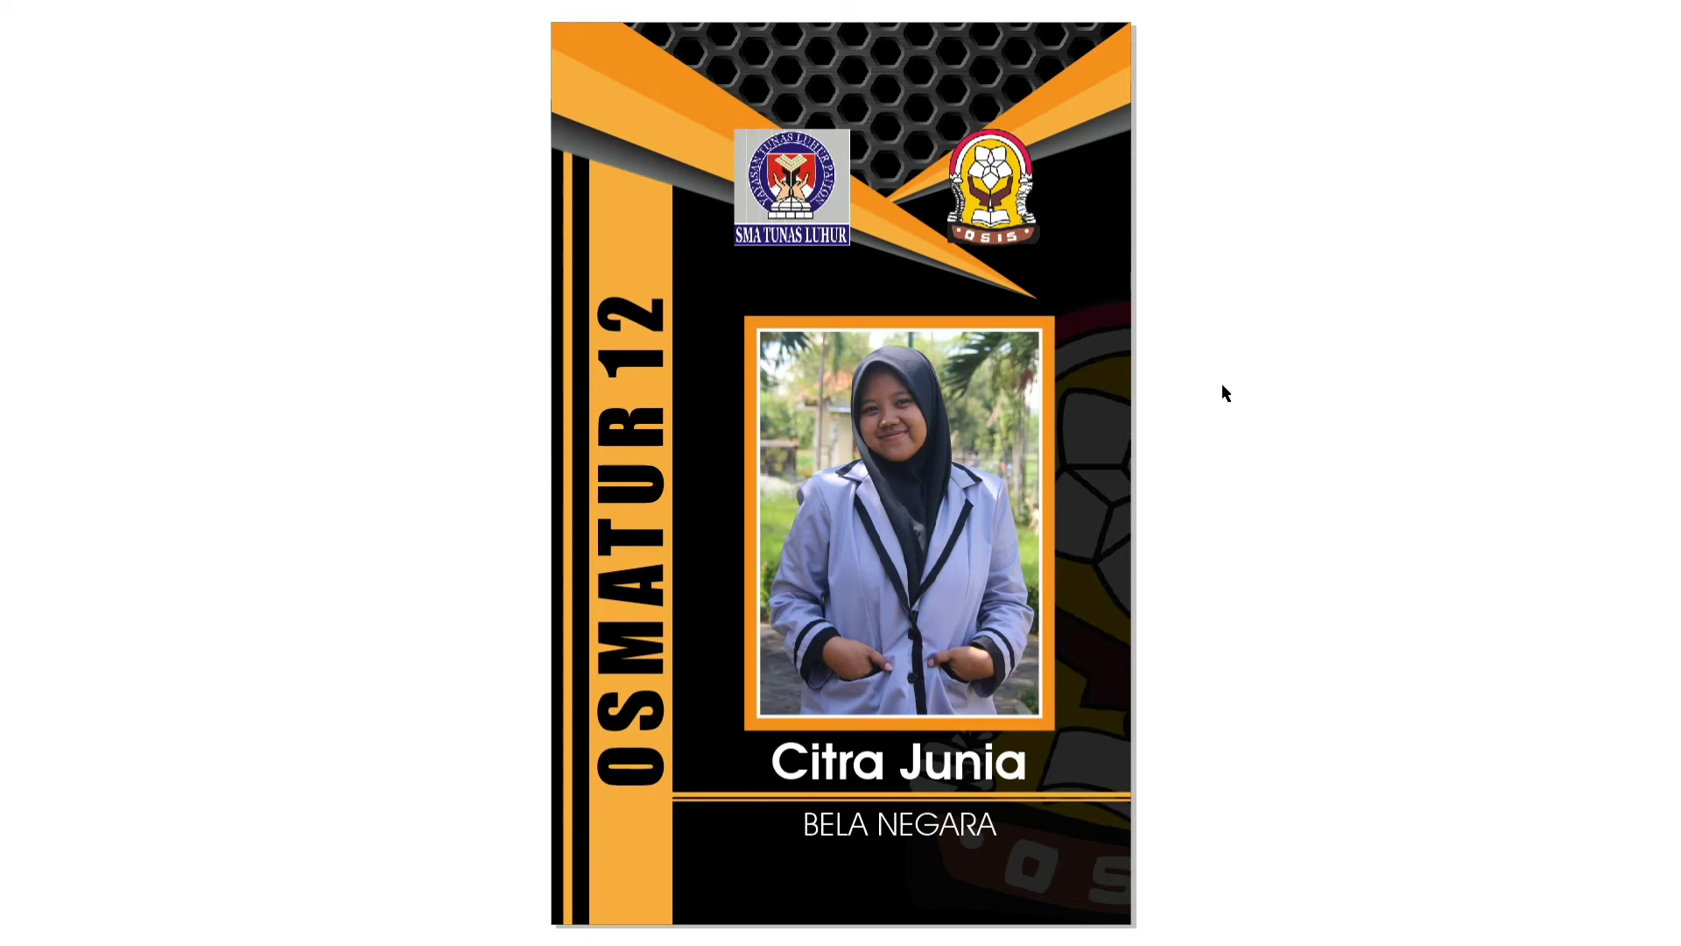
{"action": "left_click", "coordinate": [1268, 336]}
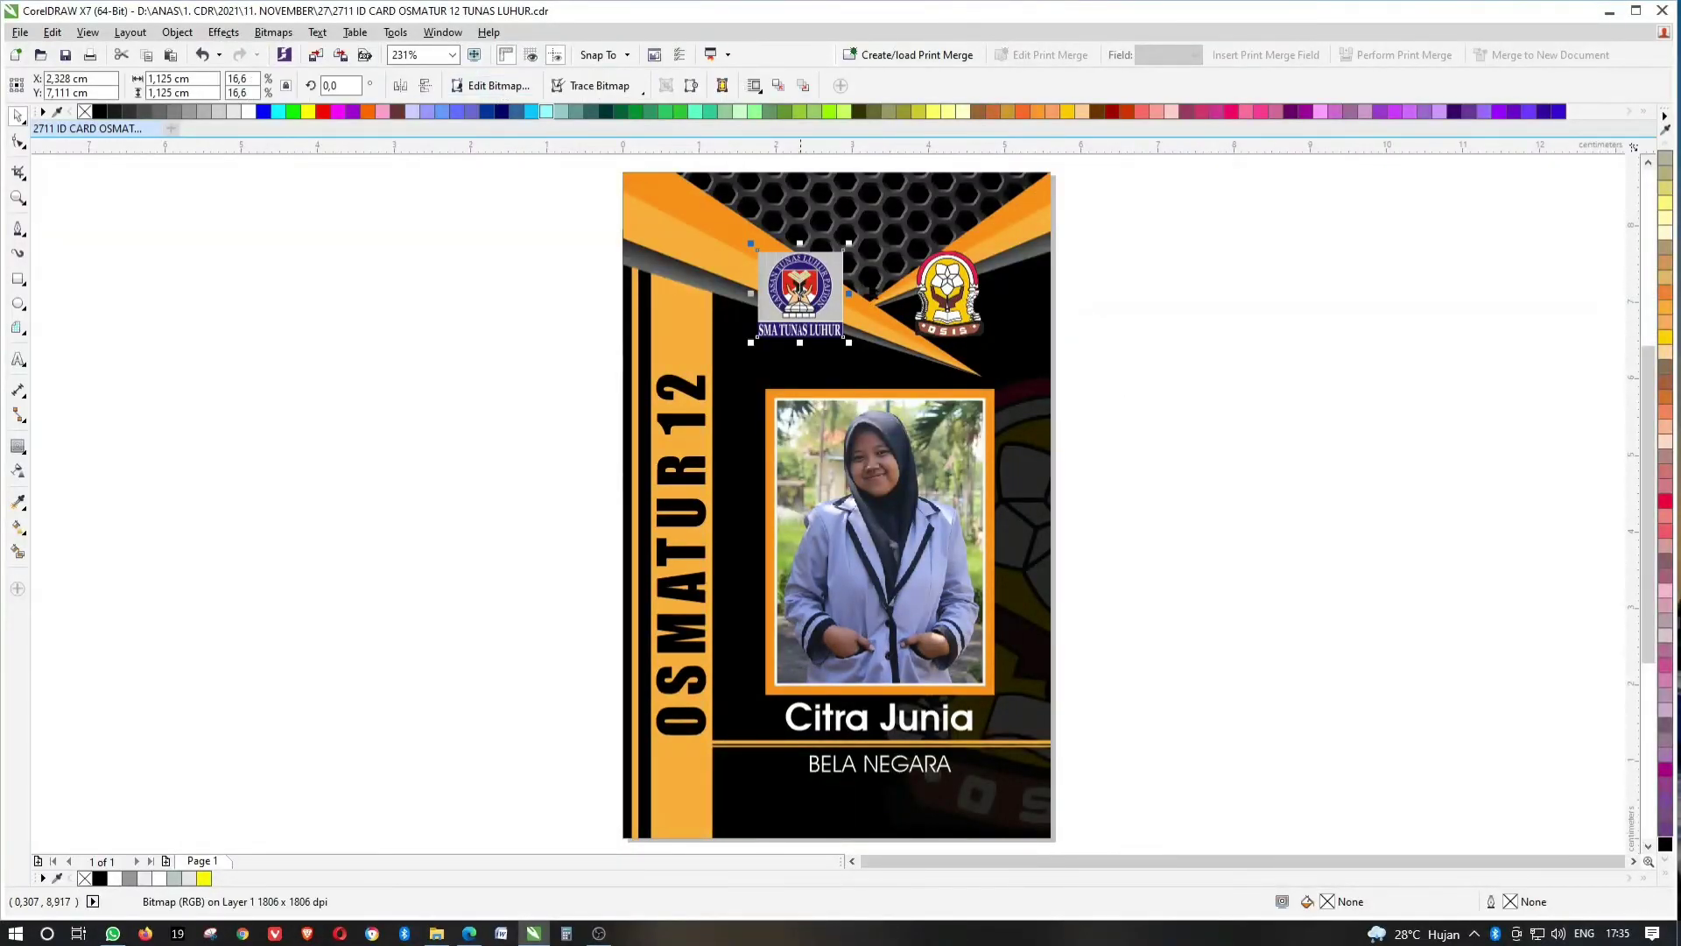
Draw a white, outline-free rectangle at the card's top-left corner.
{"action": "left_click", "coordinate": [1165, 283]}
{"action": "left_click", "coordinate": [19, 279]}
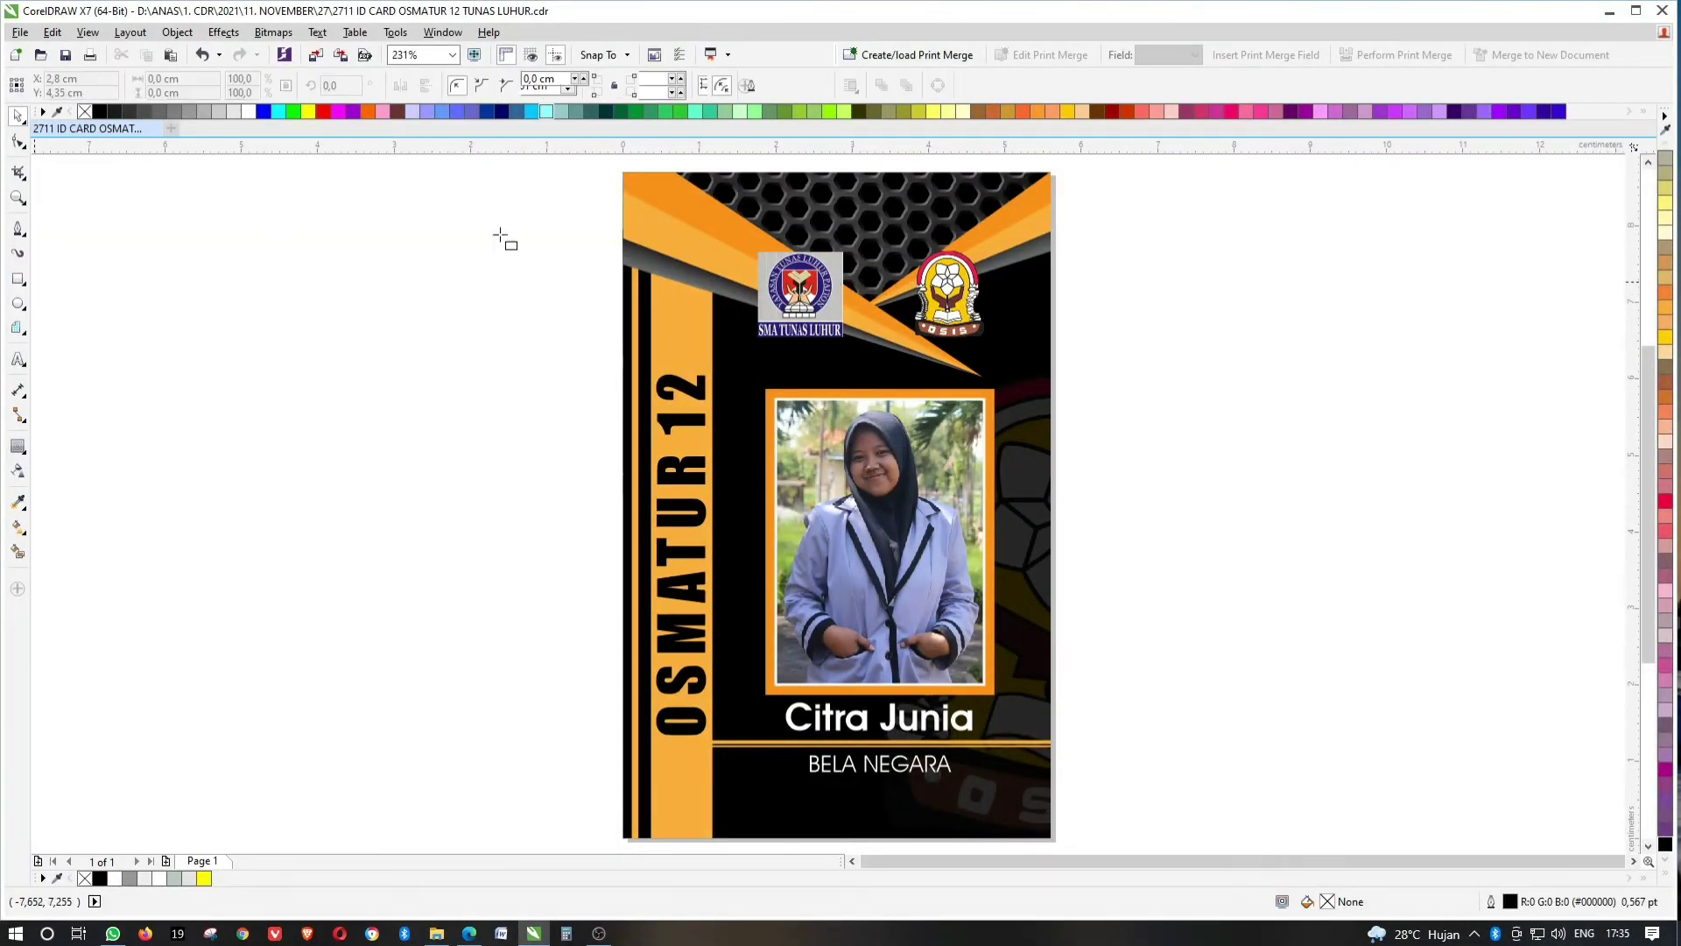
{"action": "mouse_move", "coordinate": [669, 162]}
{"action": "left_mouse_down"}
{"action": "mouse_move", "coordinate": [746, 307]}
{"action": "mouse_move", "coordinate": [786, 316]}
{"action": "left_mouse_up"}
{"action": "left_click", "coordinate": [248, 111]}
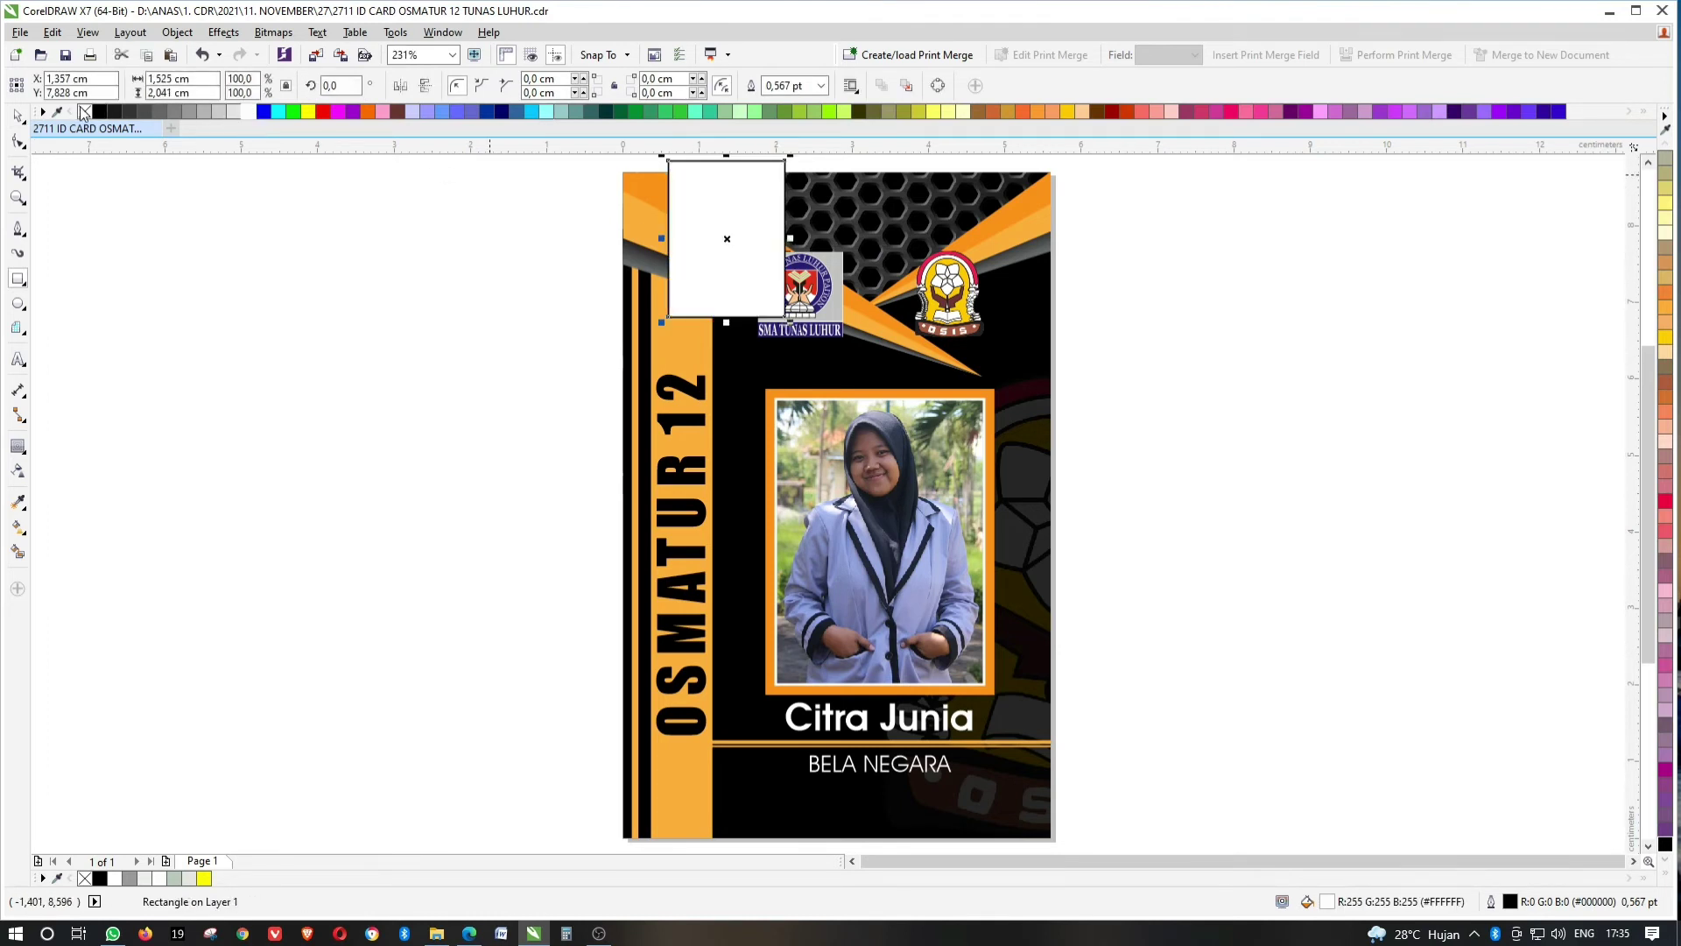
{"action": "right_click", "coordinate": [85, 111]}
{"action": "left_click", "coordinate": [19, 114]}
Align the white rectangle's top with the card's top, nudging it slightly above.
{"action": "left_click", "coordinate": [753, 274]}
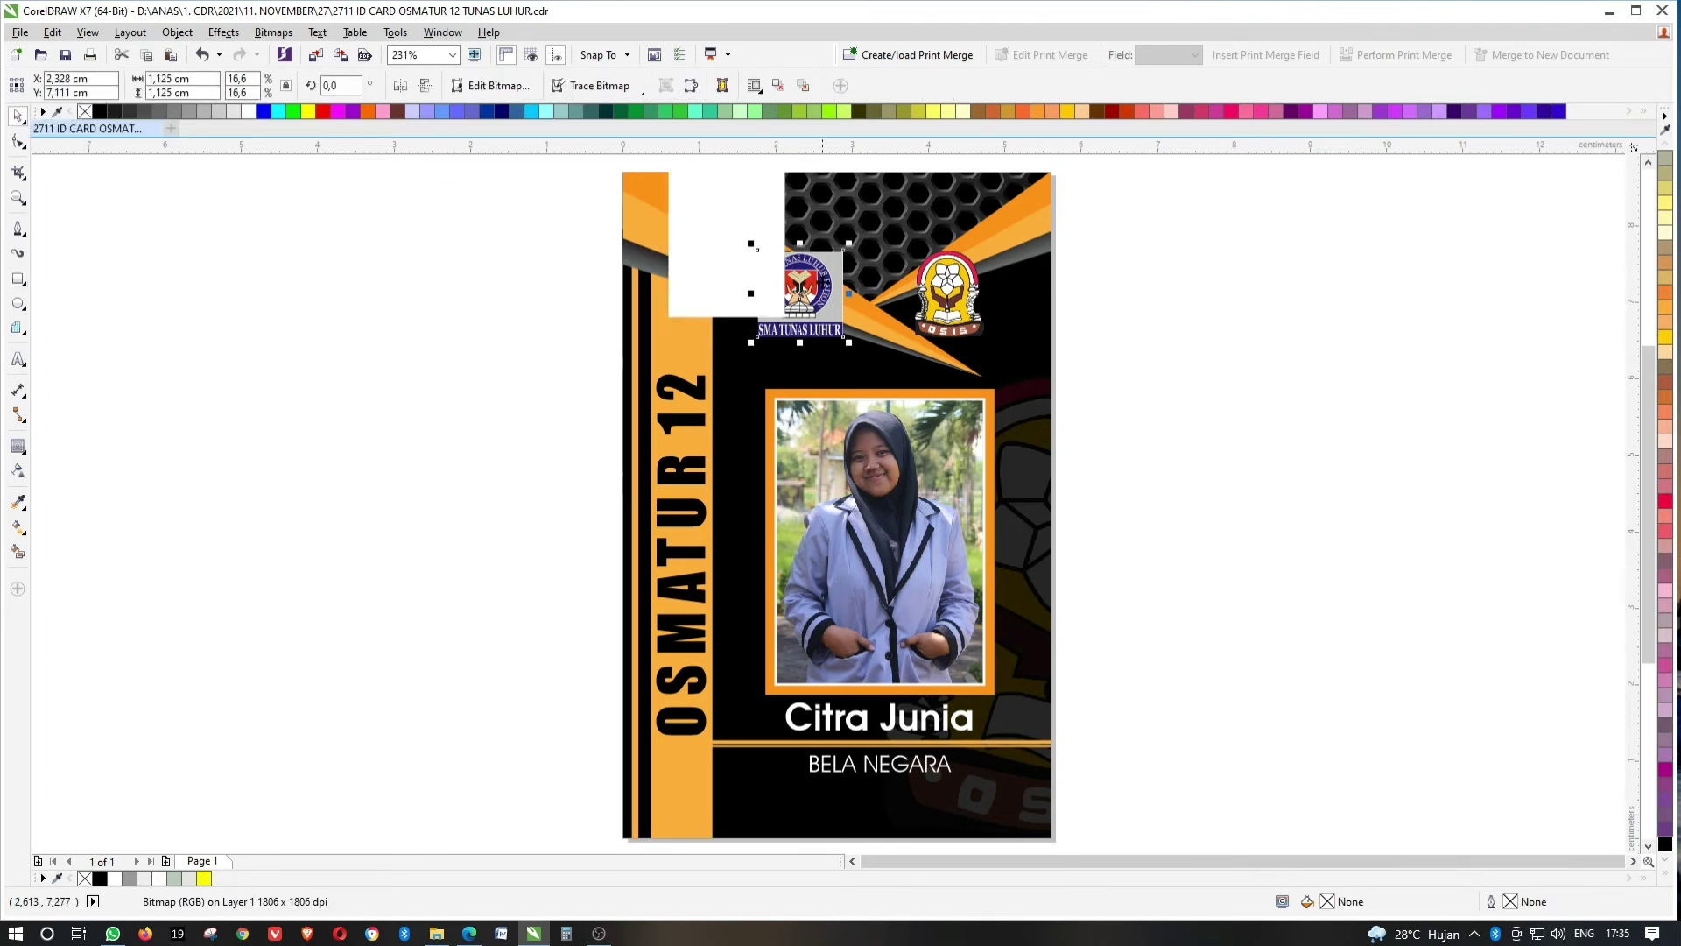
{"action": "left_click", "coordinate": [727, 263]}
{"action": "left_click", "coordinate": [850, 217], "text": "shift"}
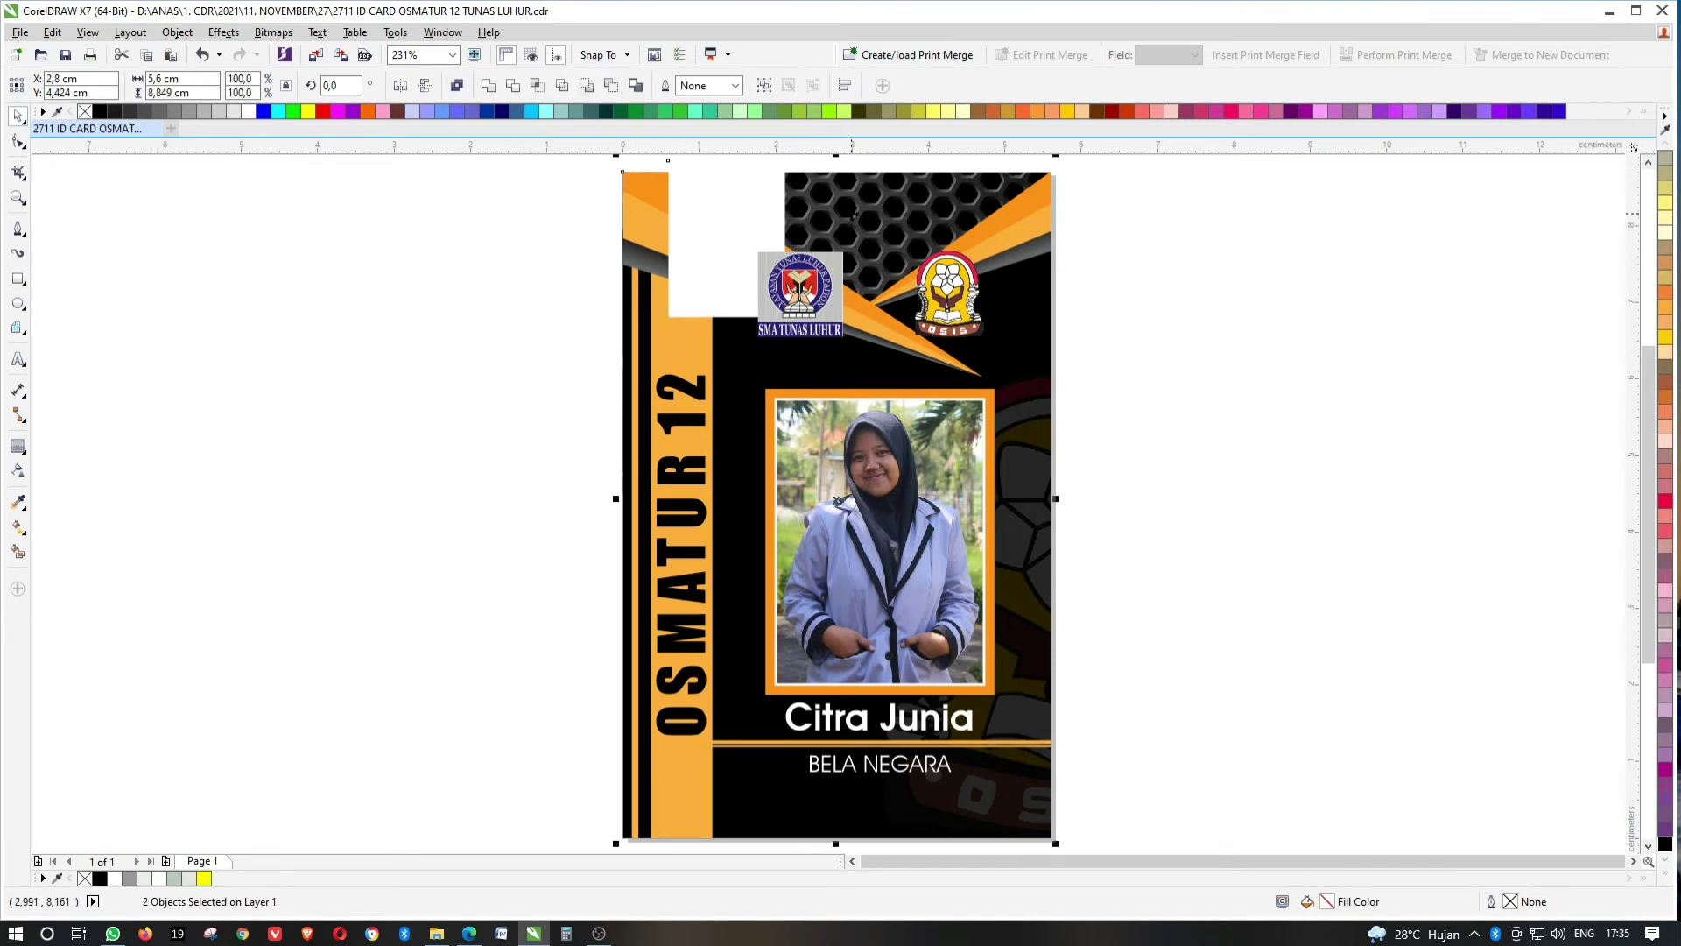
{"action": "key", "text": "t"}
{"action": "key", "text": "Escape"}
{"action": "left_click_drag", "start_coordinate": [763, 198], "coordinate": [763, 186]}
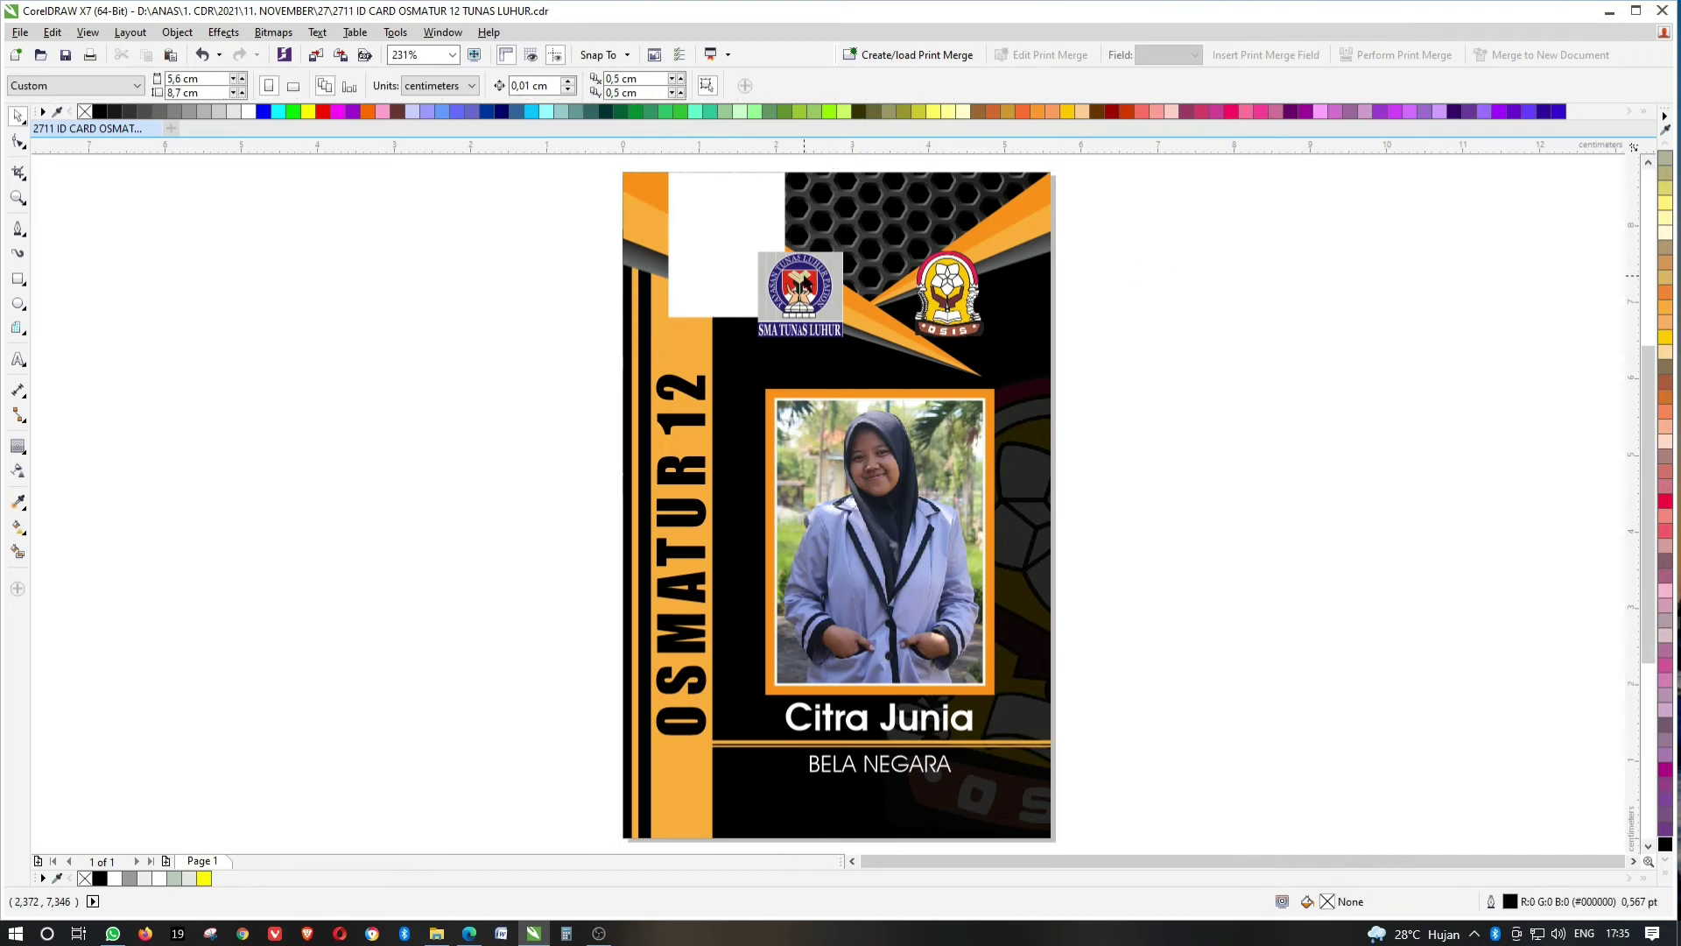
Move the SMA Tunas Luhur logo onto the white rectangle.
{"action": "left_click_drag", "start_coordinate": [800, 293], "coordinate": [736, 246]}
{"action": "left_click", "coordinate": [1016, 359], "text": "shift"}
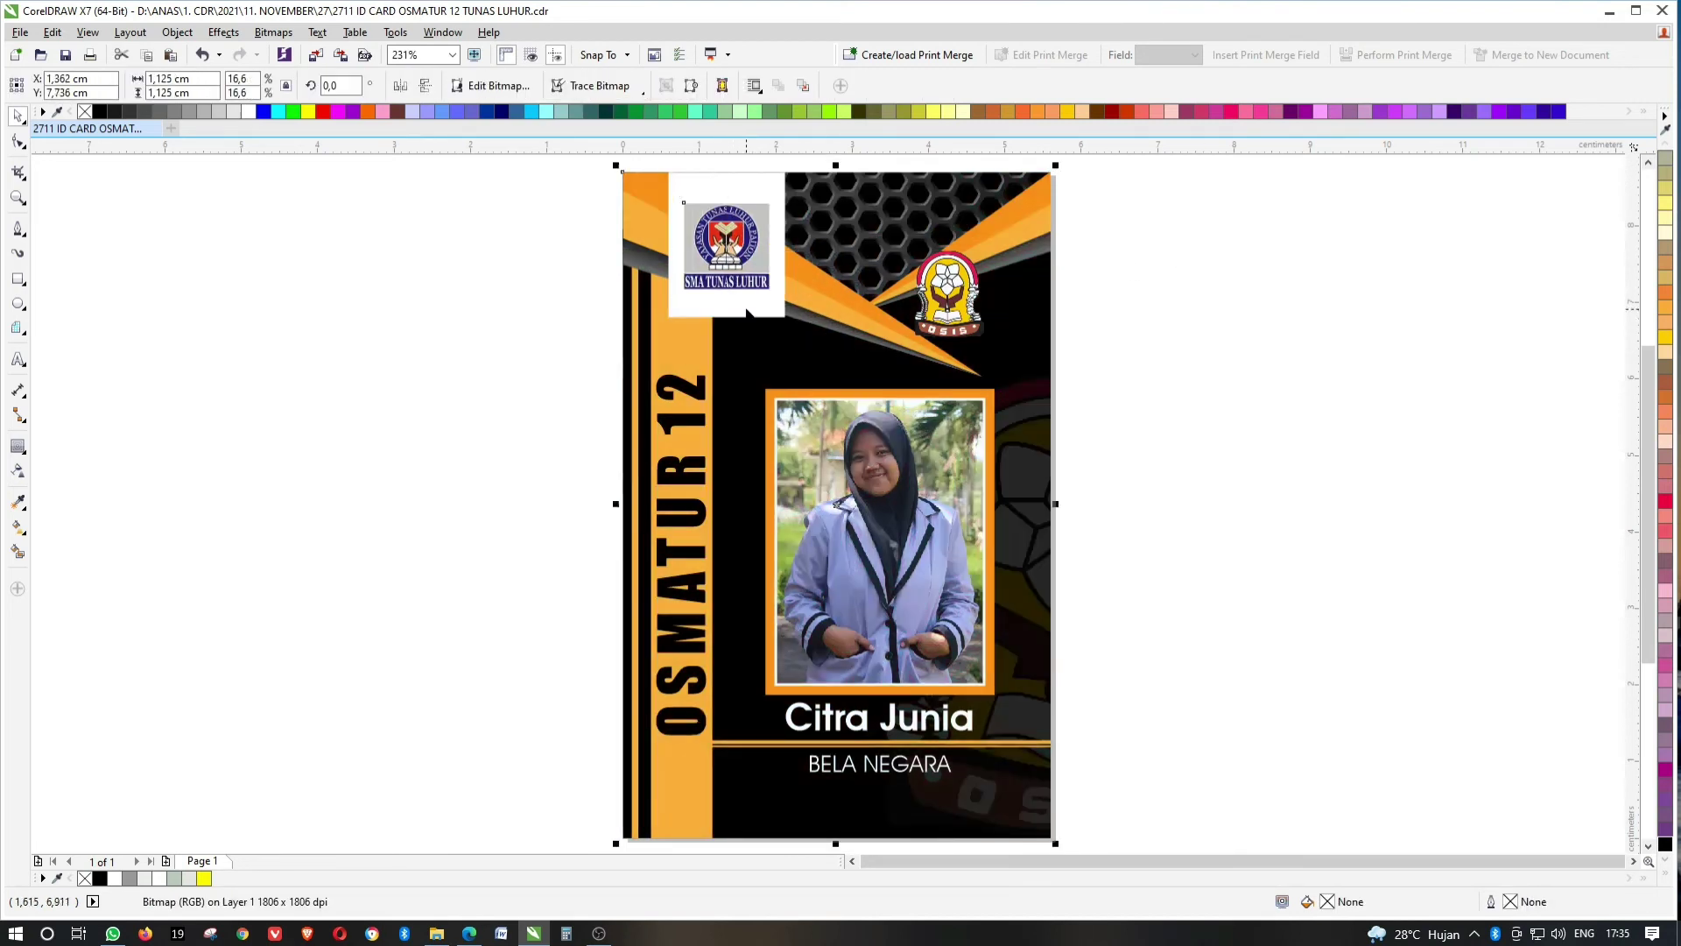
{"action": "key", "text": "c"}
{"action": "key", "text": "ctrl+z"}
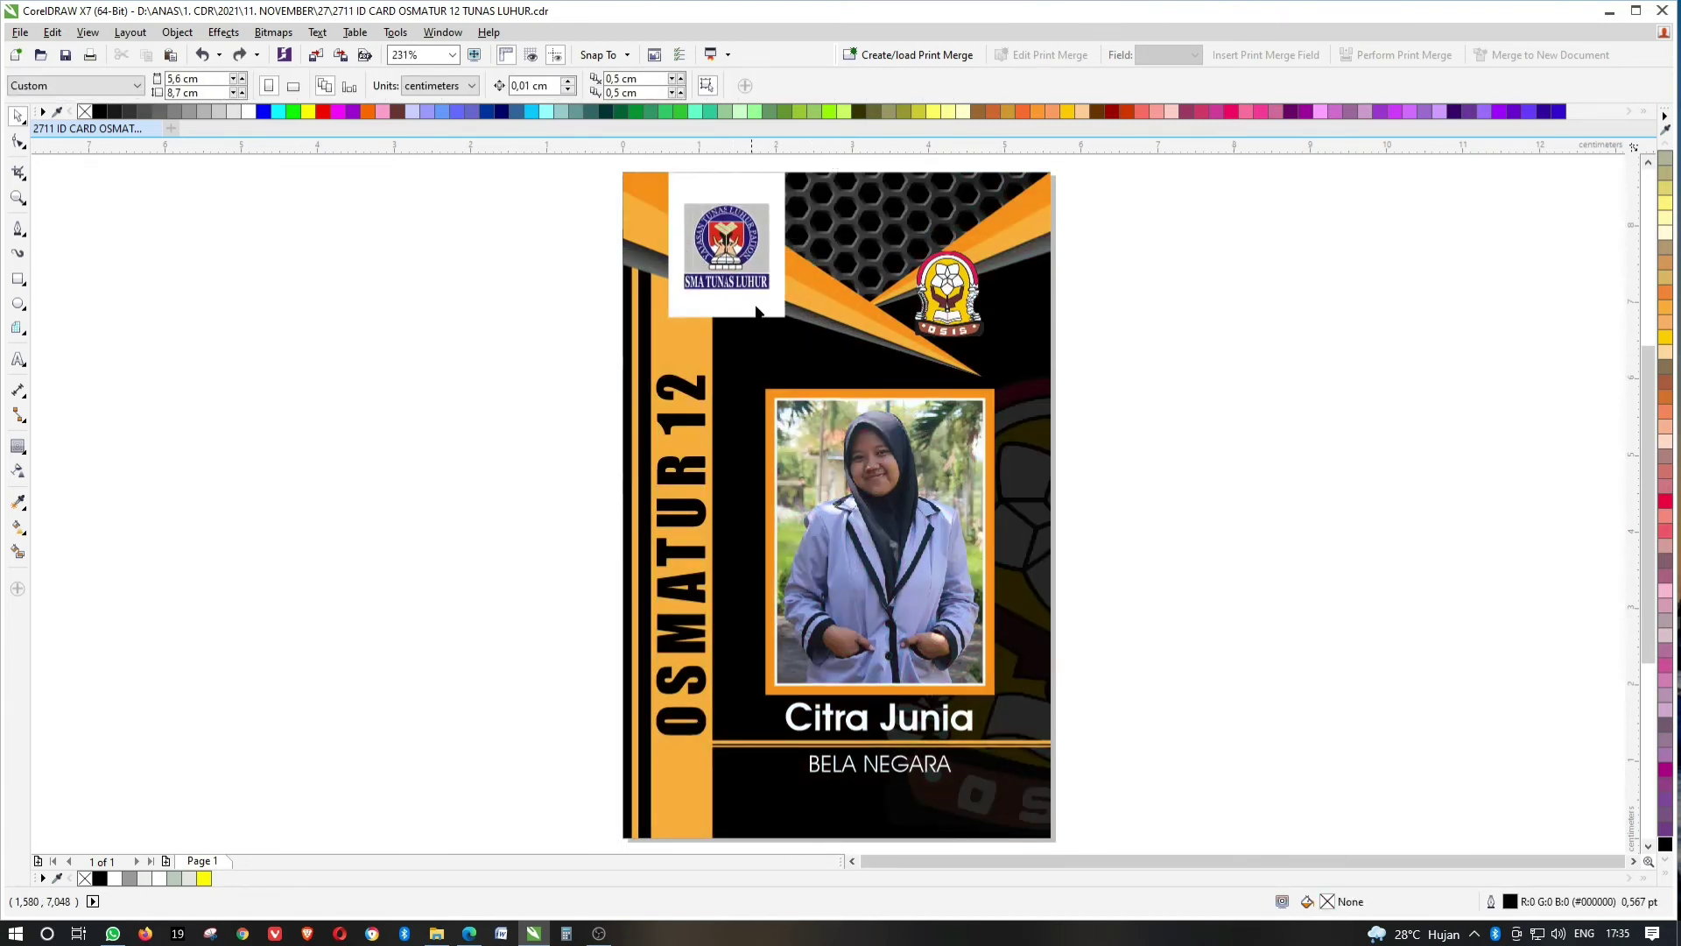
{"action": "left_click", "coordinate": [760, 313], "text": "ctrl"}
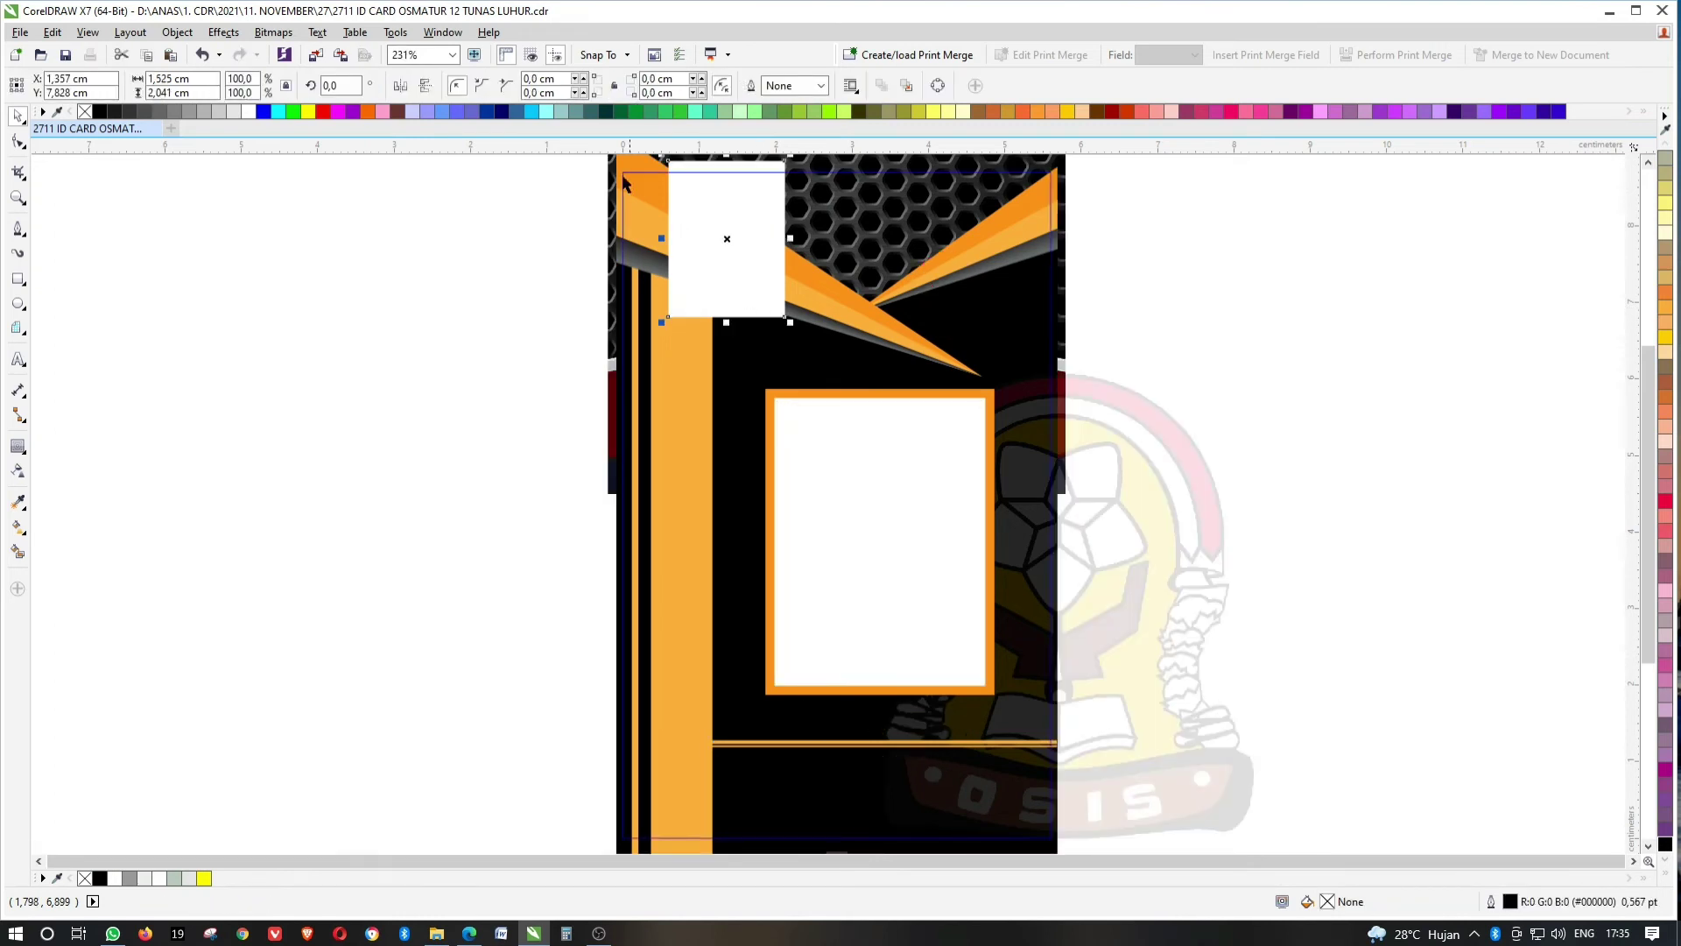
Round the white tab's two bottom corners with a radius of 100.
{"action": "left_click", "coordinate": [552, 80]}
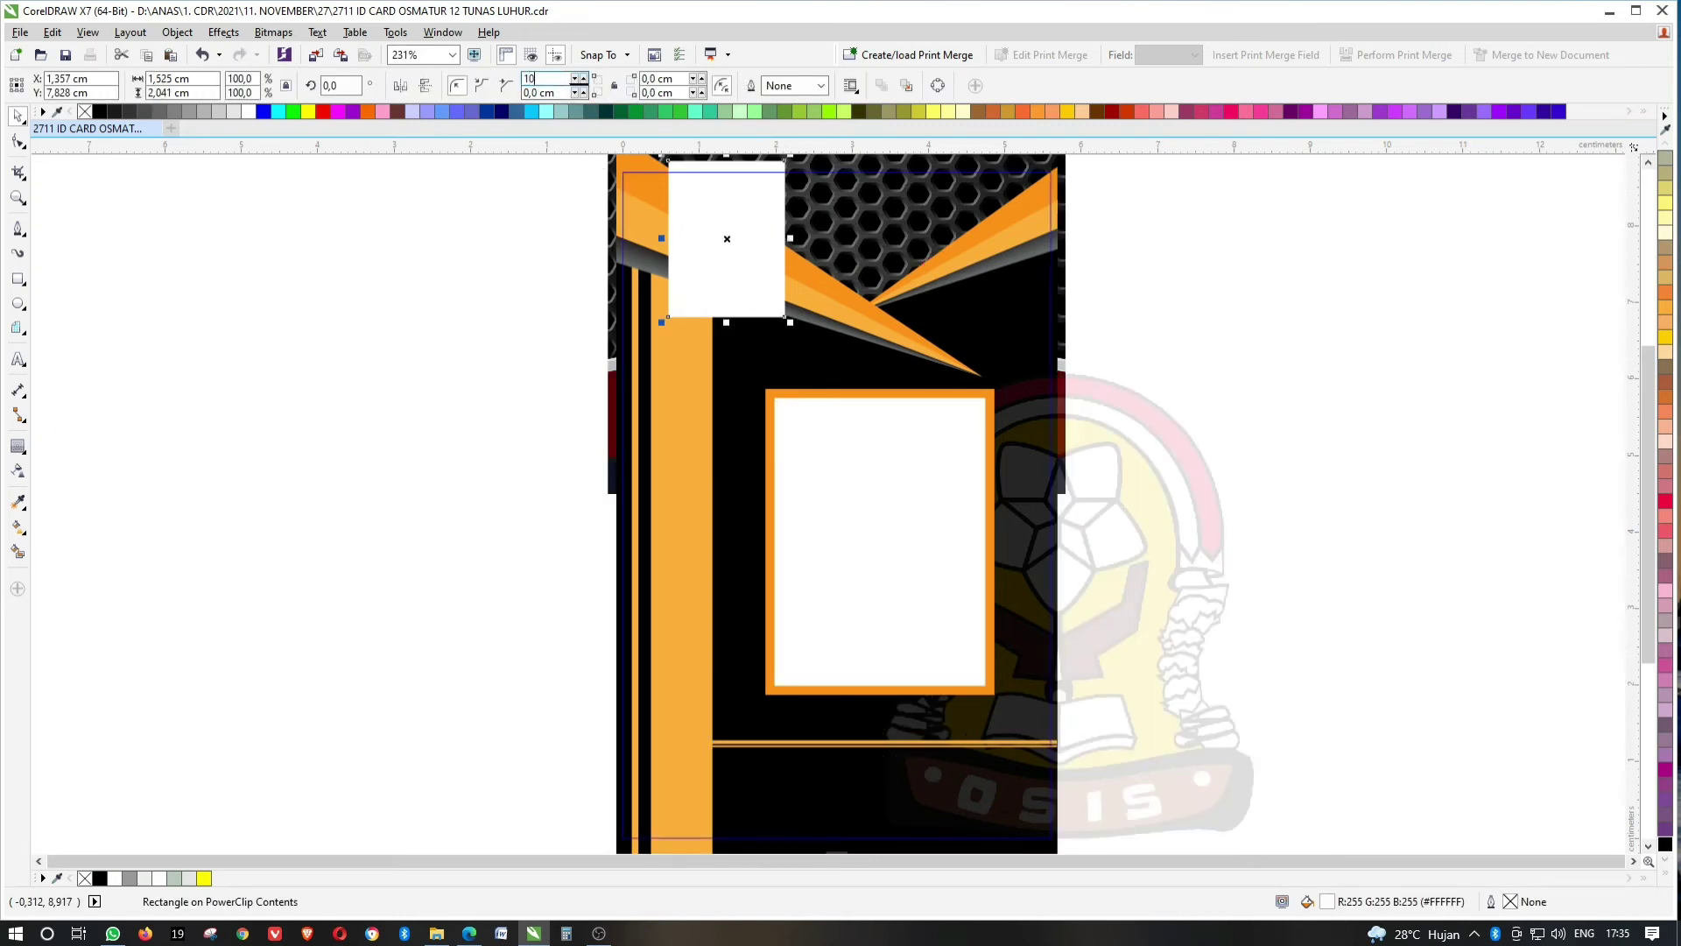
{"action": "key", "text": "Return"}
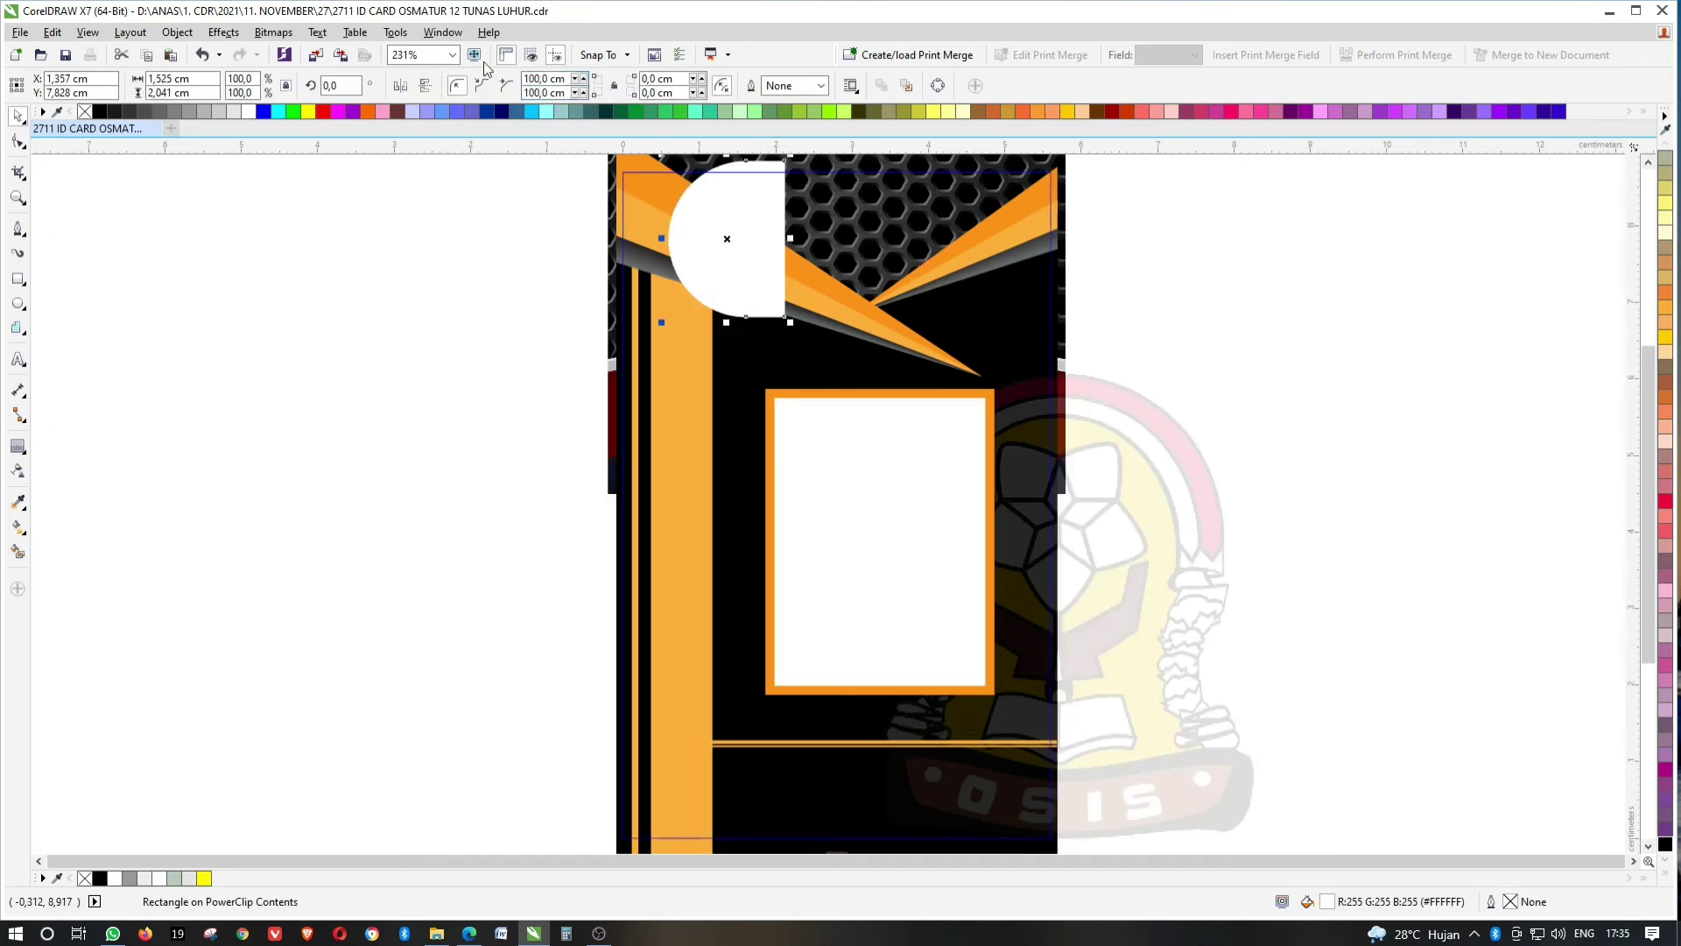
{"action": "key", "text": "ctrl+z"}
{"action": "left_click", "coordinate": [547, 92]}
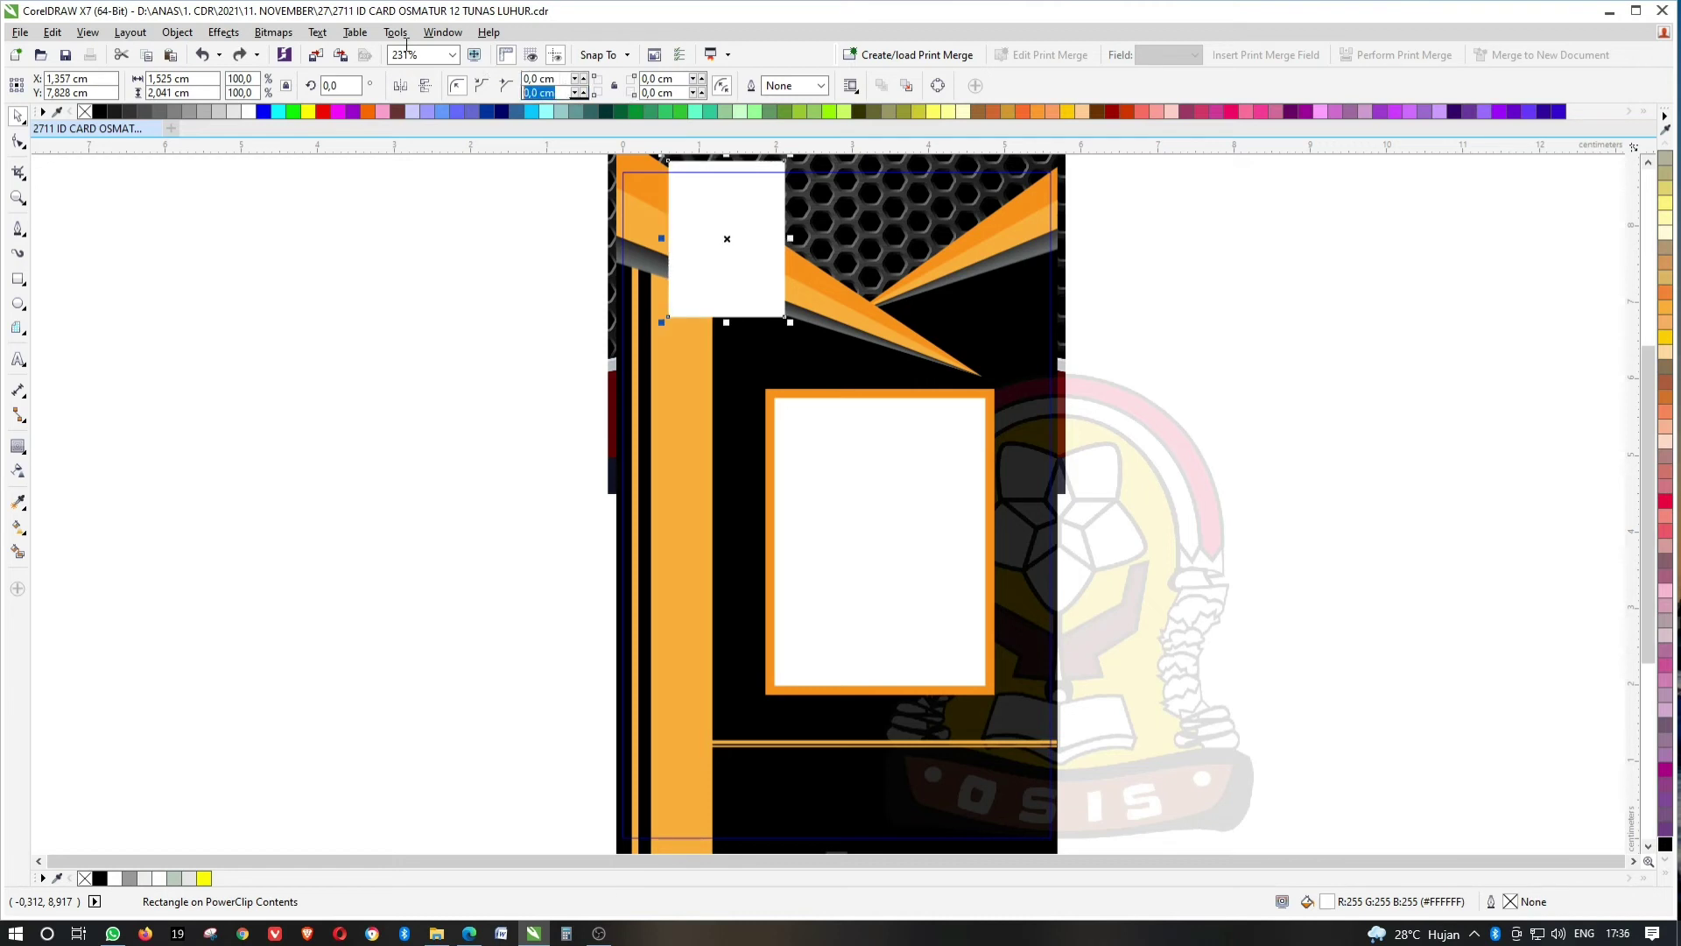
{"action": "key", "text": "Return"}
{"action": "key", "text": "Tab"}
{"action": "key", "text": "Tab"}
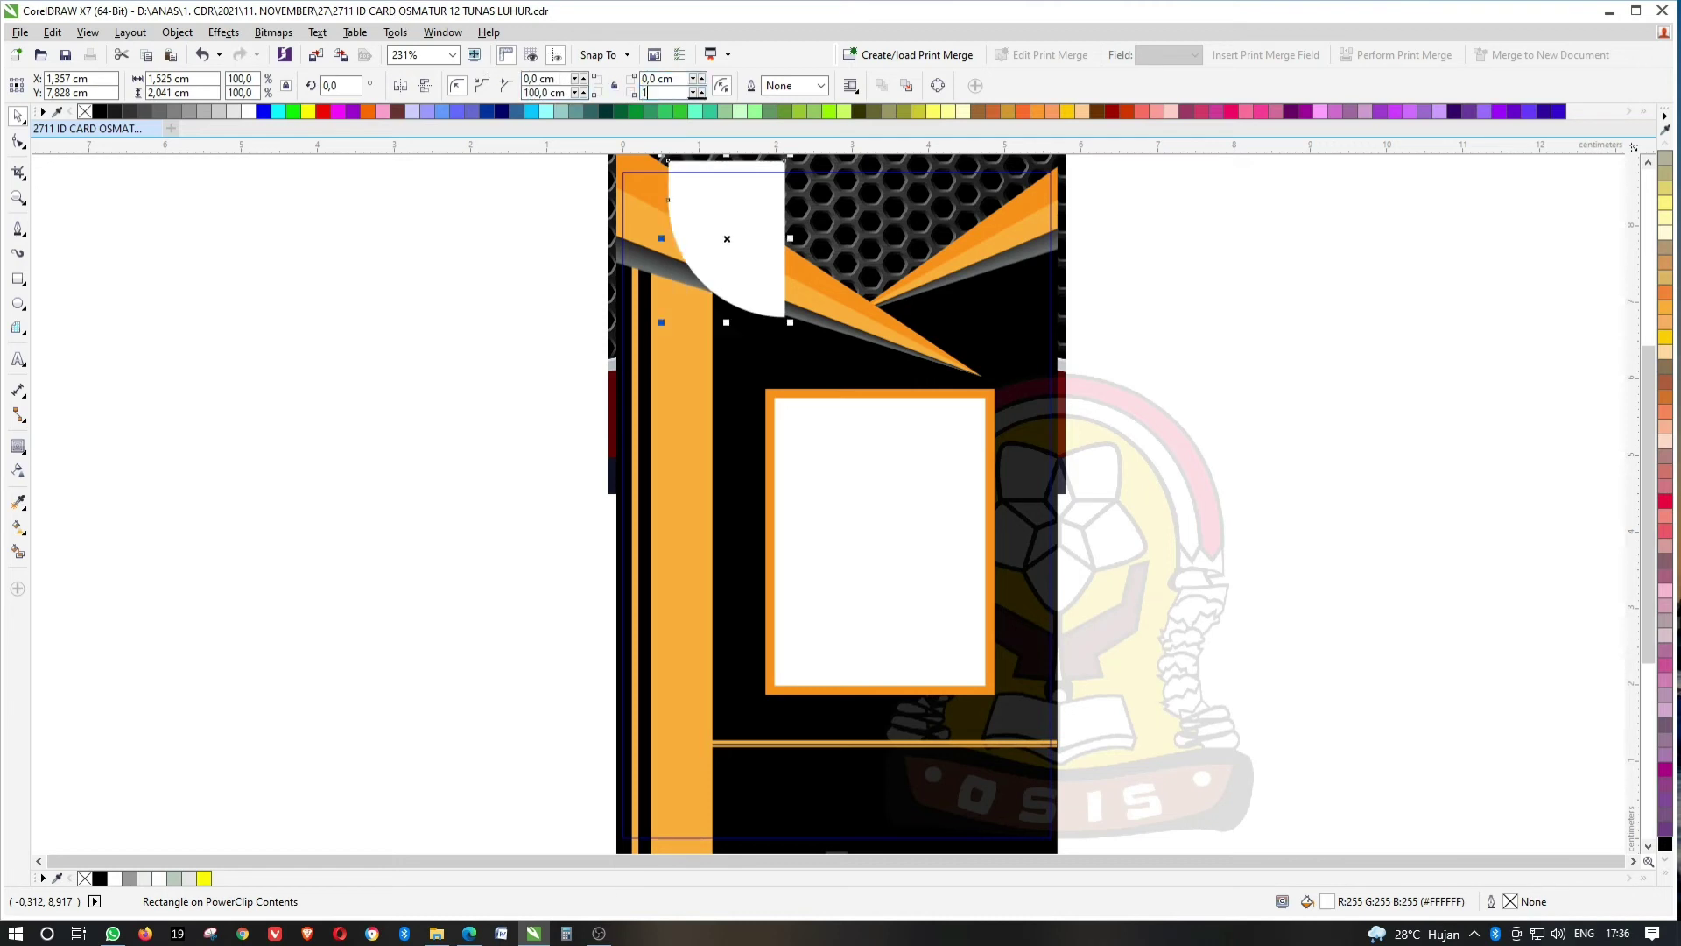
{"action": "type", "text": "100"}
{"action": "key", "text": "Return"}
{"action": "left_click", "coordinate": [1112, 312], "text": "ctrl"}
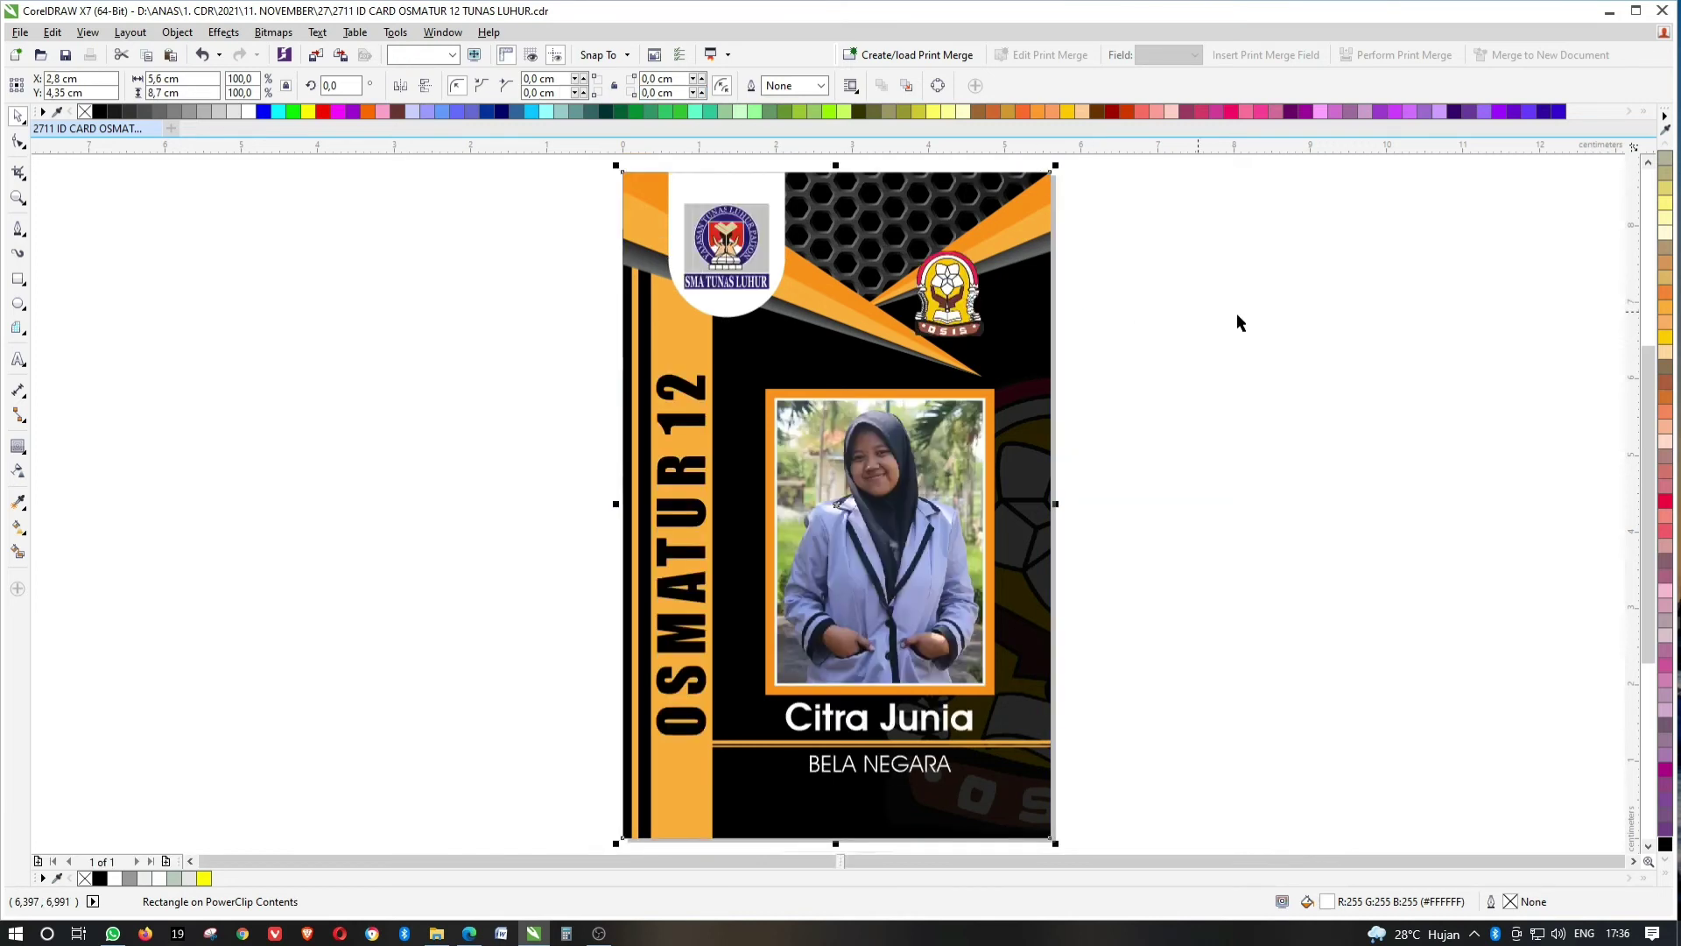
Lengthen the white tab downward inside the card's clipped contents.
{"action": "scroll", "coordinate": [746, 215], "scroll_direction": "up", "scroll_amount": 3}
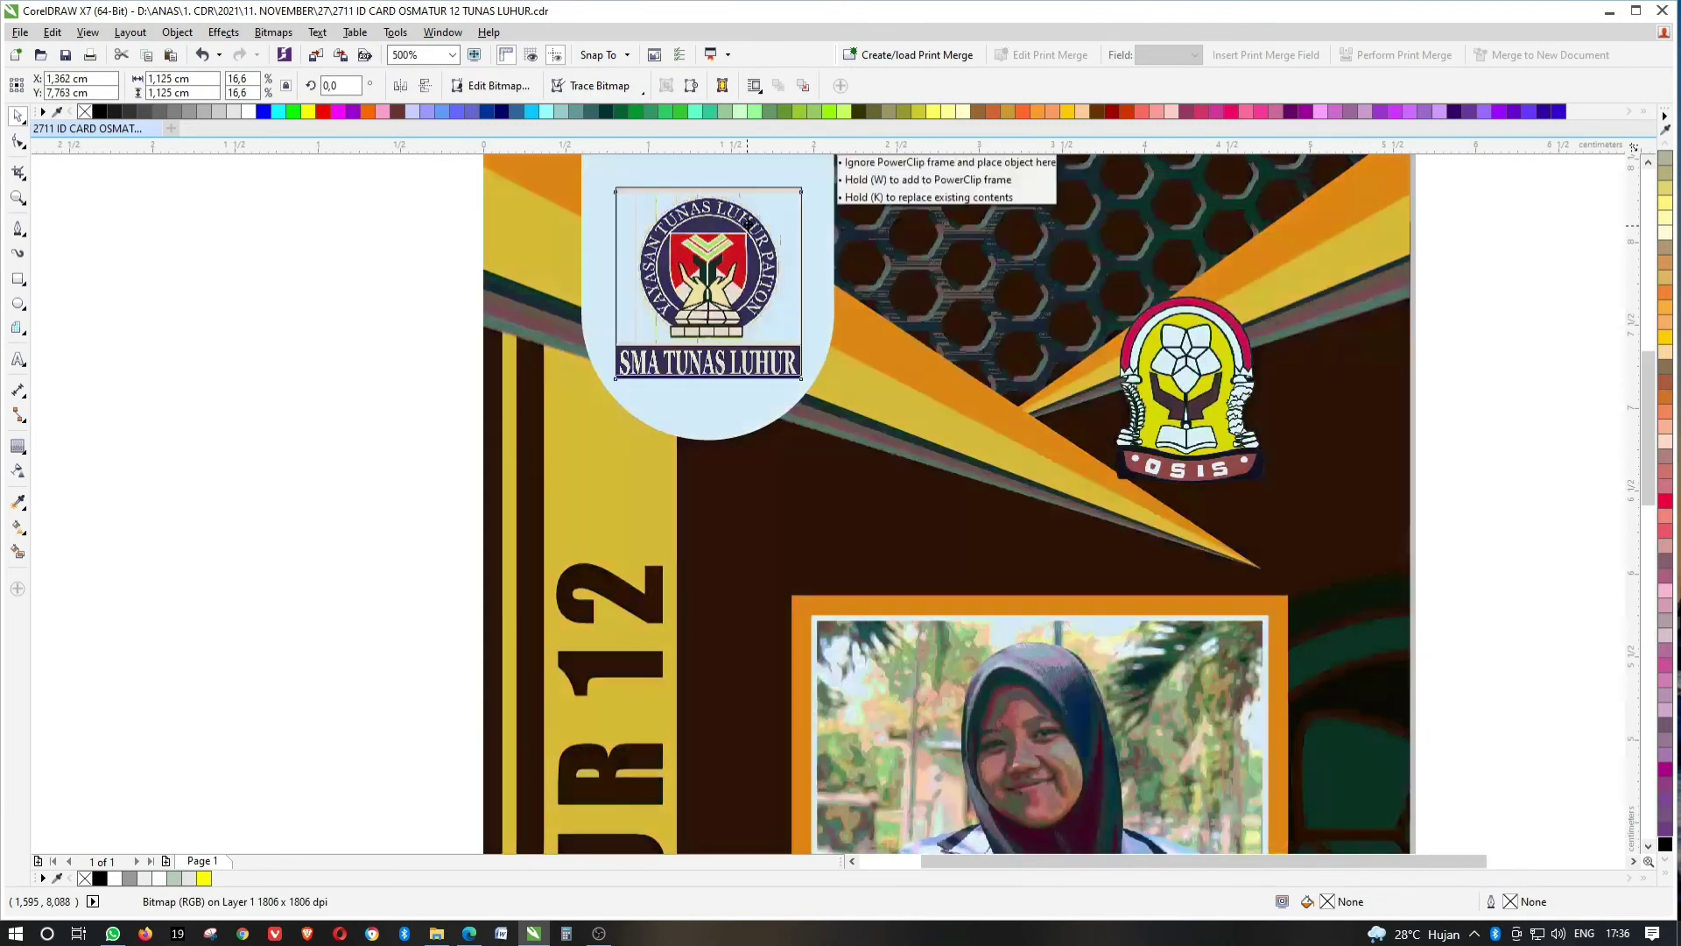
{"action": "left_click", "coordinate": [825, 270]}
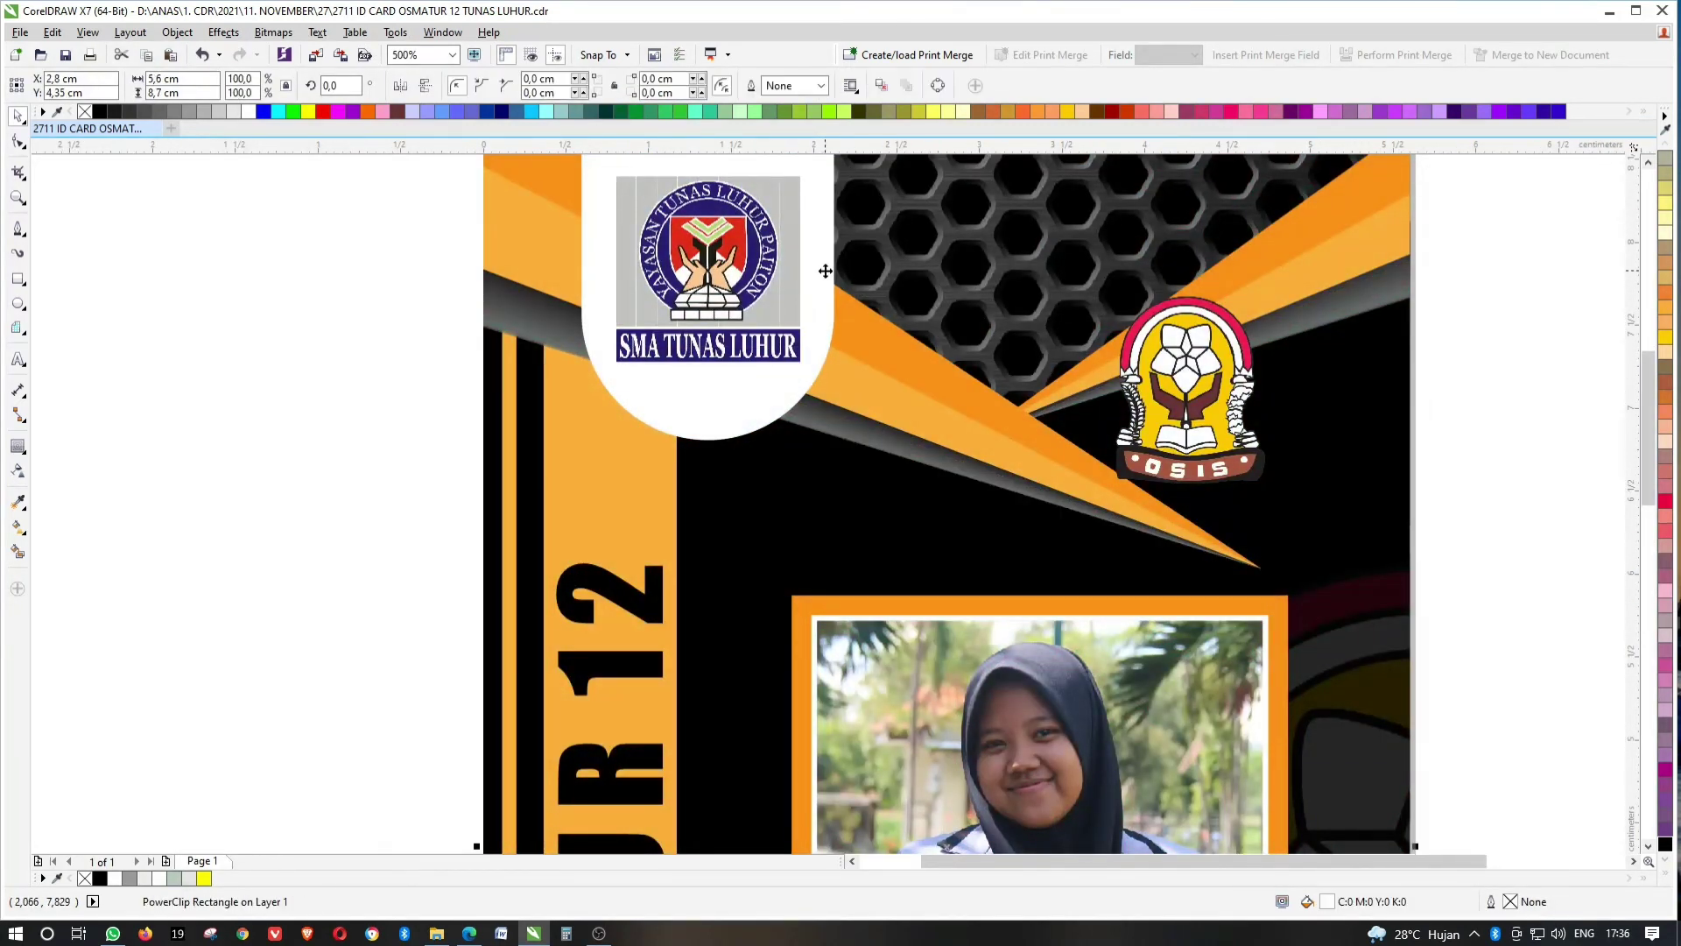
{"action": "left_click", "coordinate": [823, 276], "text": "ctrl"}
{"action": "scroll", "coordinate": [805, 253], "scroll_direction": "down", "scroll_amount": 2}
{"action": "left_click", "coordinate": [765, 357]}
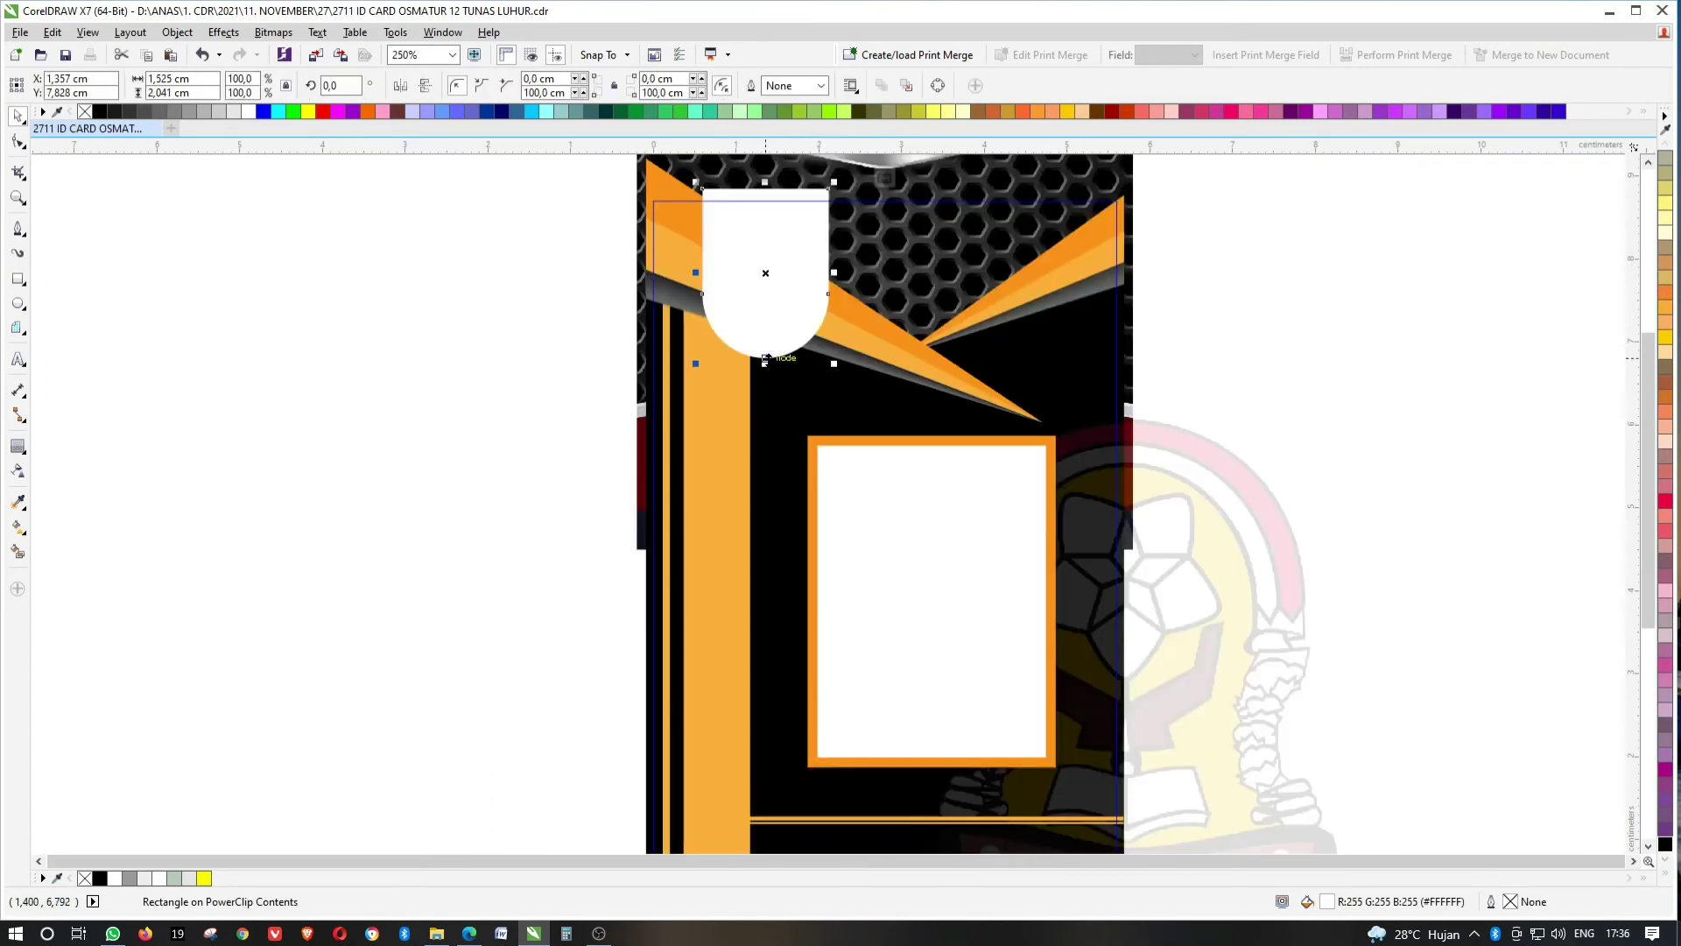
{"action": "left_click_drag", "start_coordinate": [765, 358], "coordinate": [765, 405]}
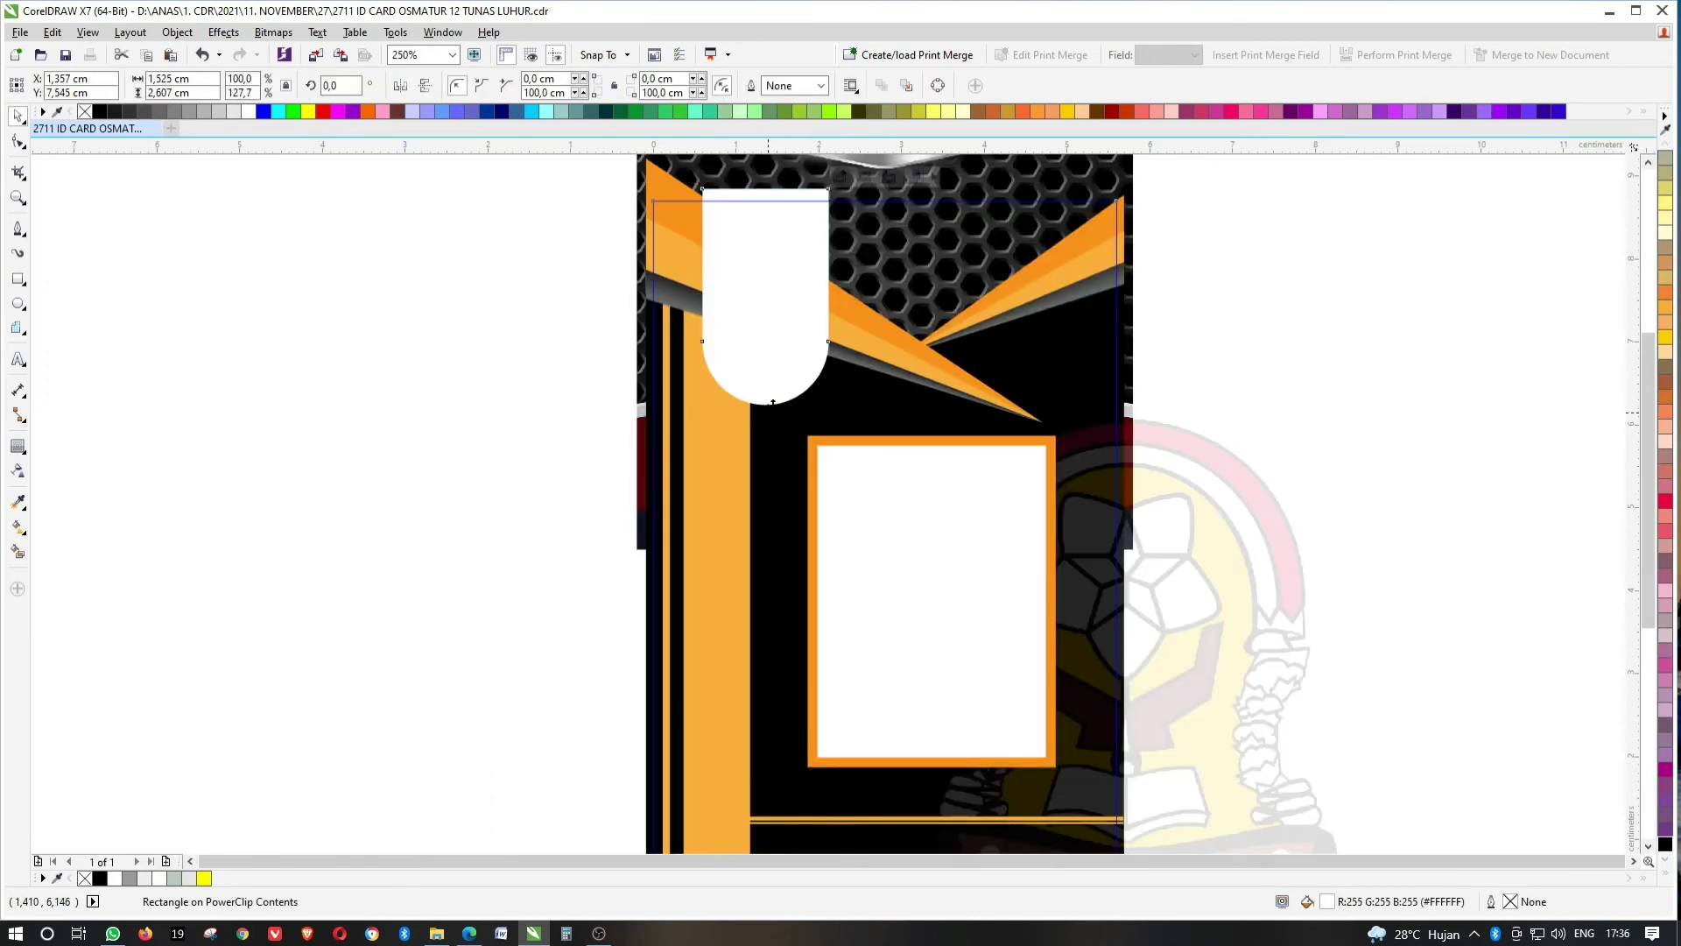
{"action": "left_click", "coordinate": [878, 338], "text": "ctrl"}
Lower the school logo, shorten the tab to fit it, and move the OSIS logo right.
{"action": "left_click", "coordinate": [764, 263]}
{"action": "left_click_drag", "start_coordinate": [782, 229], "coordinate": [788, 258]}
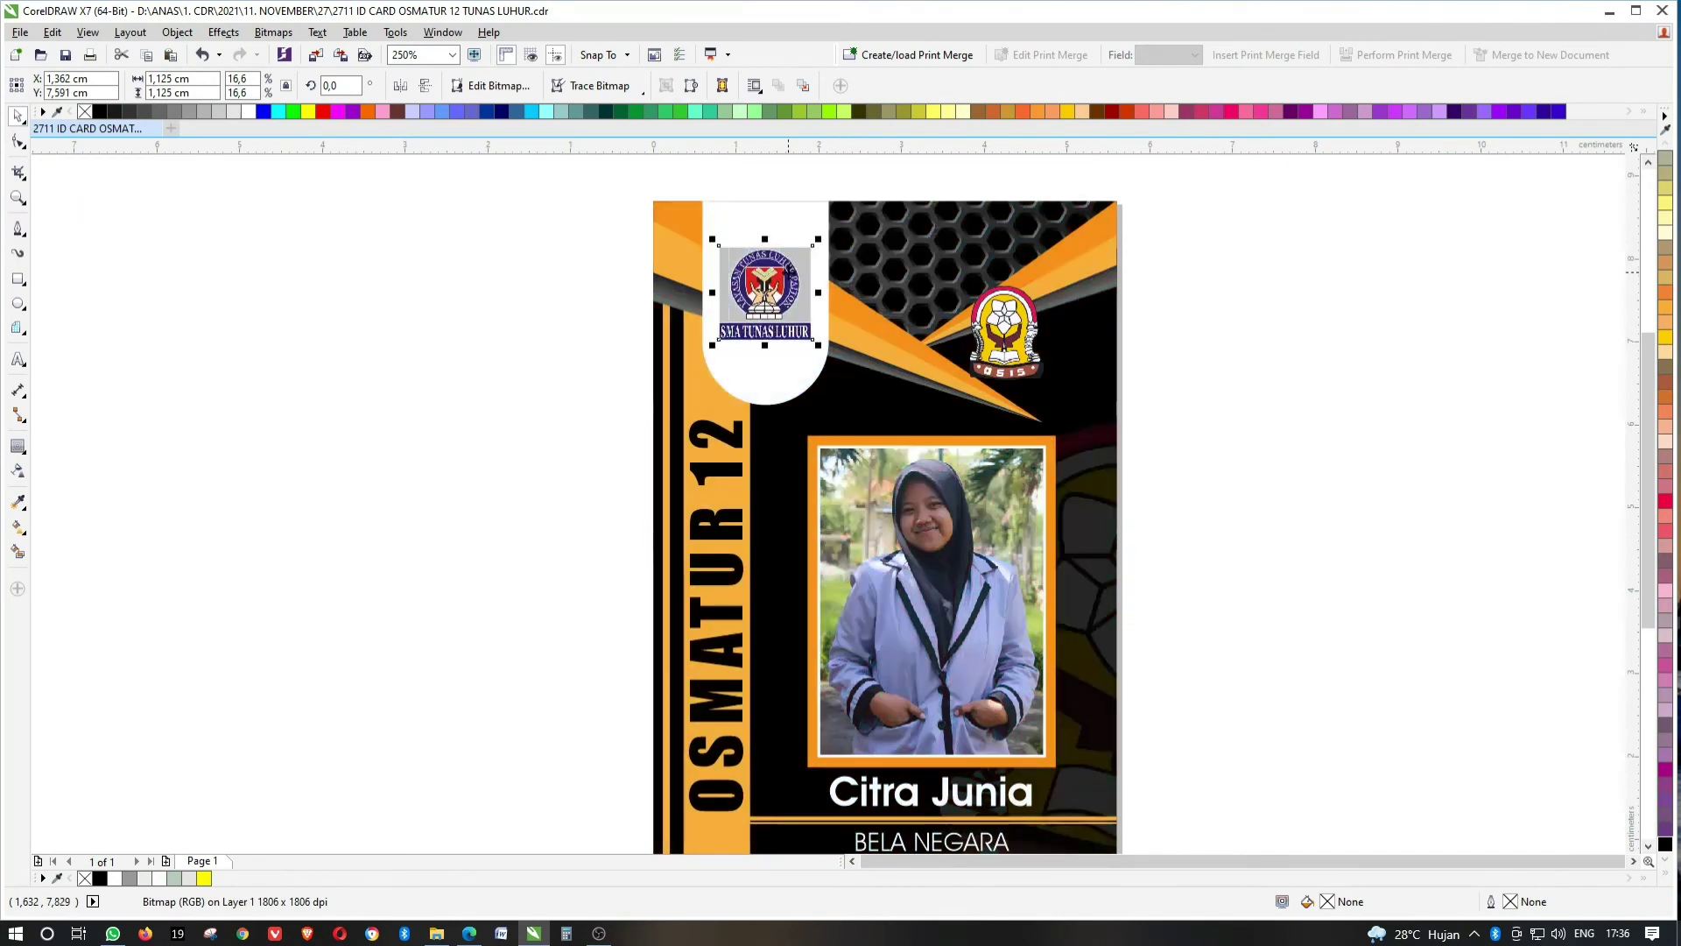
{"action": "left_click", "coordinate": [791, 360]}
{"action": "left_click", "coordinate": [791, 361], "text": "ctrl"}
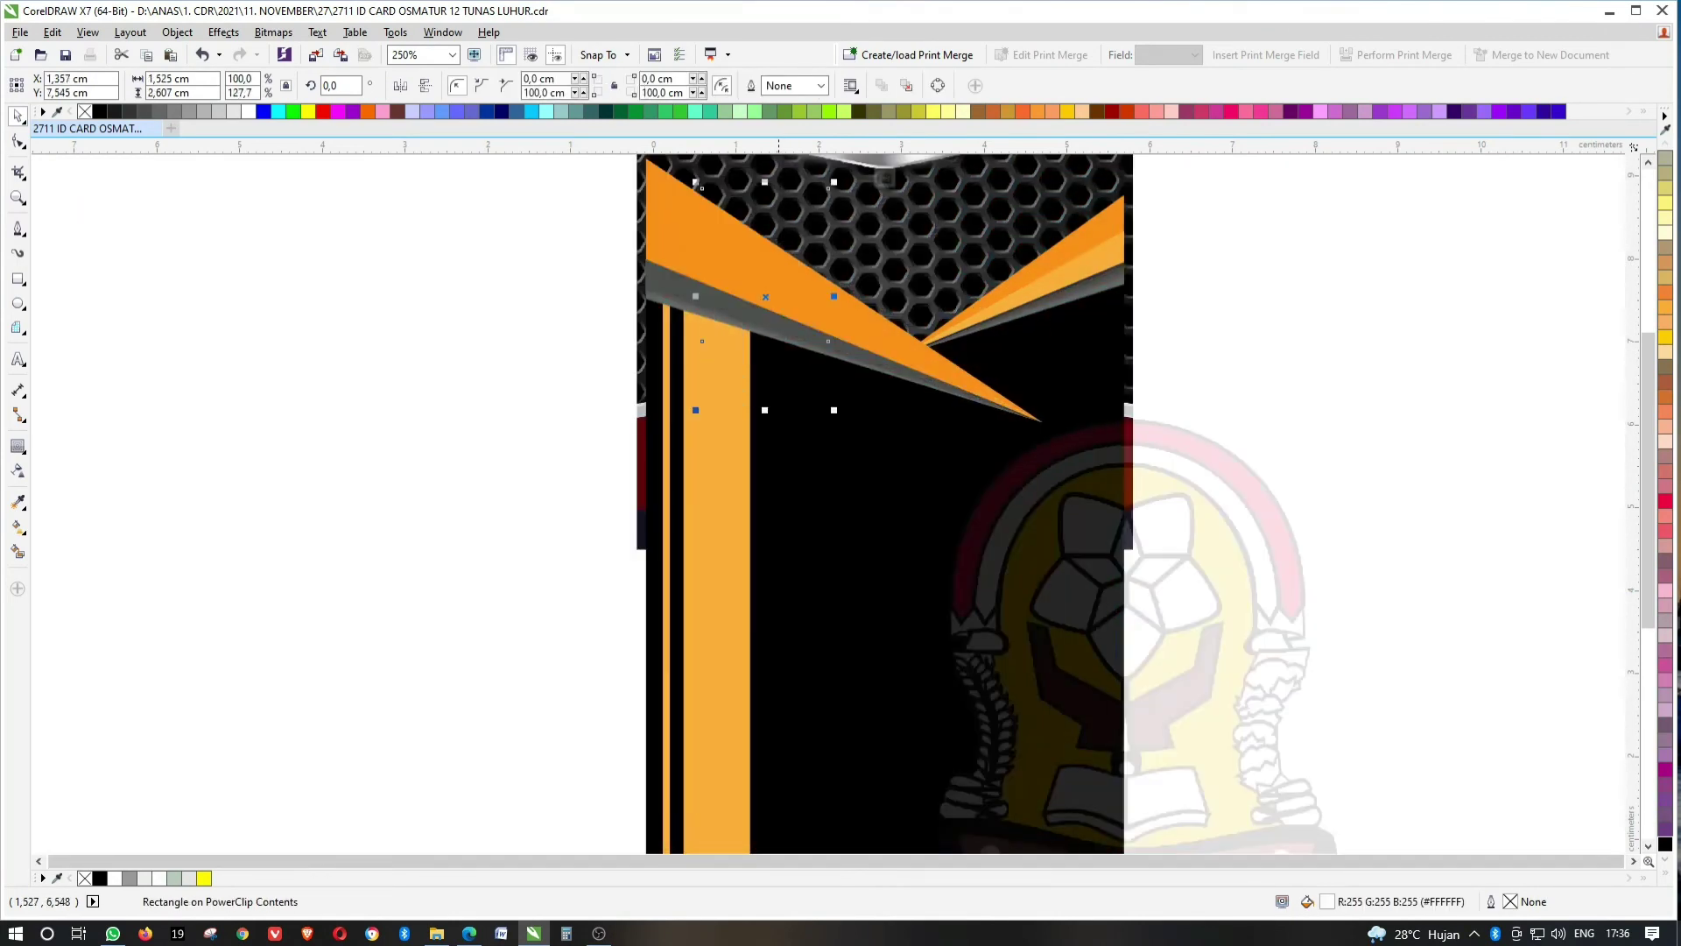
{"action": "left_click_drag", "start_coordinate": [766, 405], "coordinate": [767, 382]}
{"action": "left_click", "coordinate": [1205, 359], "text": "ctrl"}
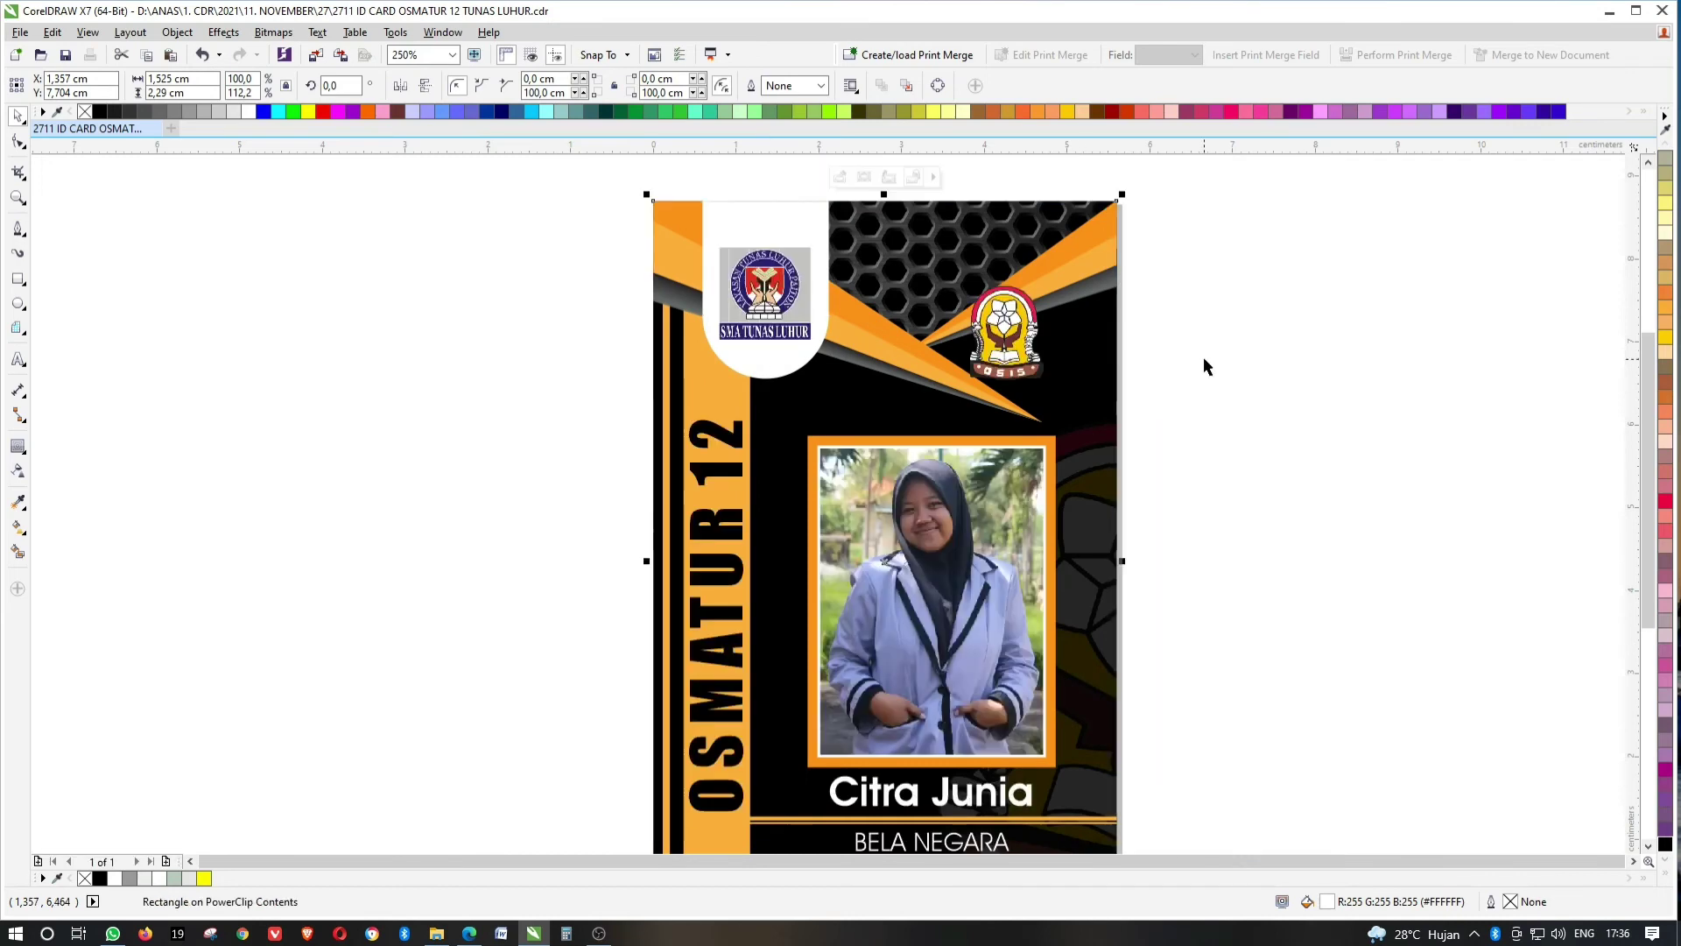
{"action": "left_click_drag", "start_coordinate": [1033, 320], "coordinate": [1087, 347]}
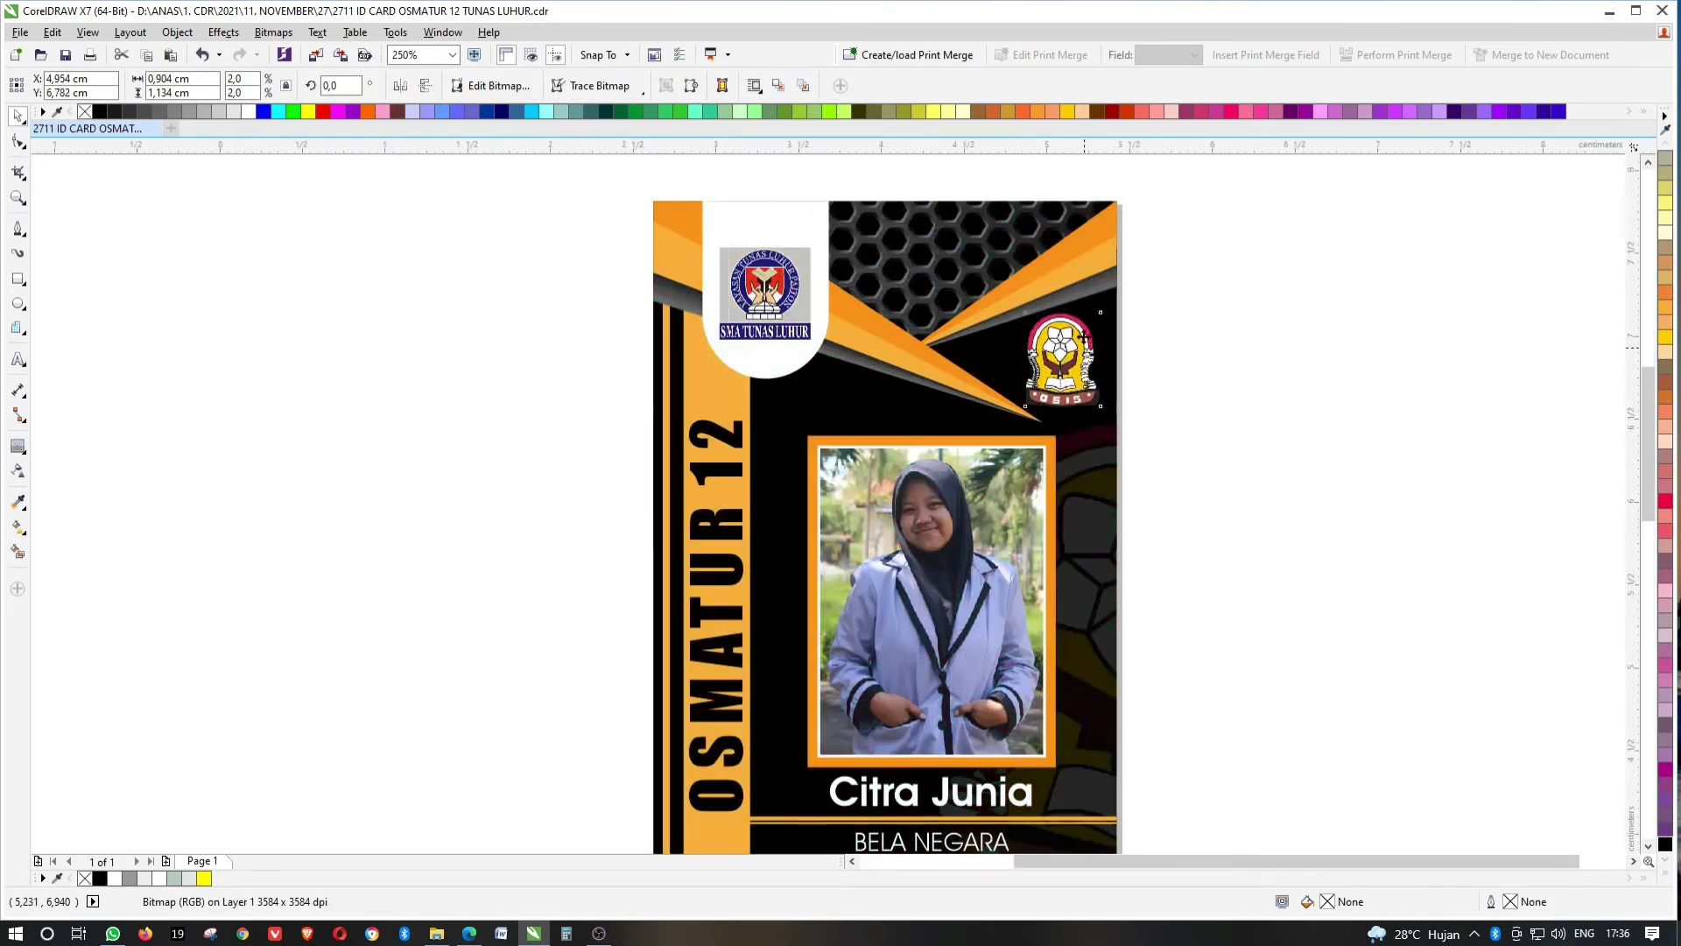
Fit the view to the card and enter its PowerClip contents to edit the white tab.
{"action": "scroll", "coordinate": [1086, 347], "scroll_direction": "up", "scroll_amount": 2}
{"action": "key", "text": "Escape"}
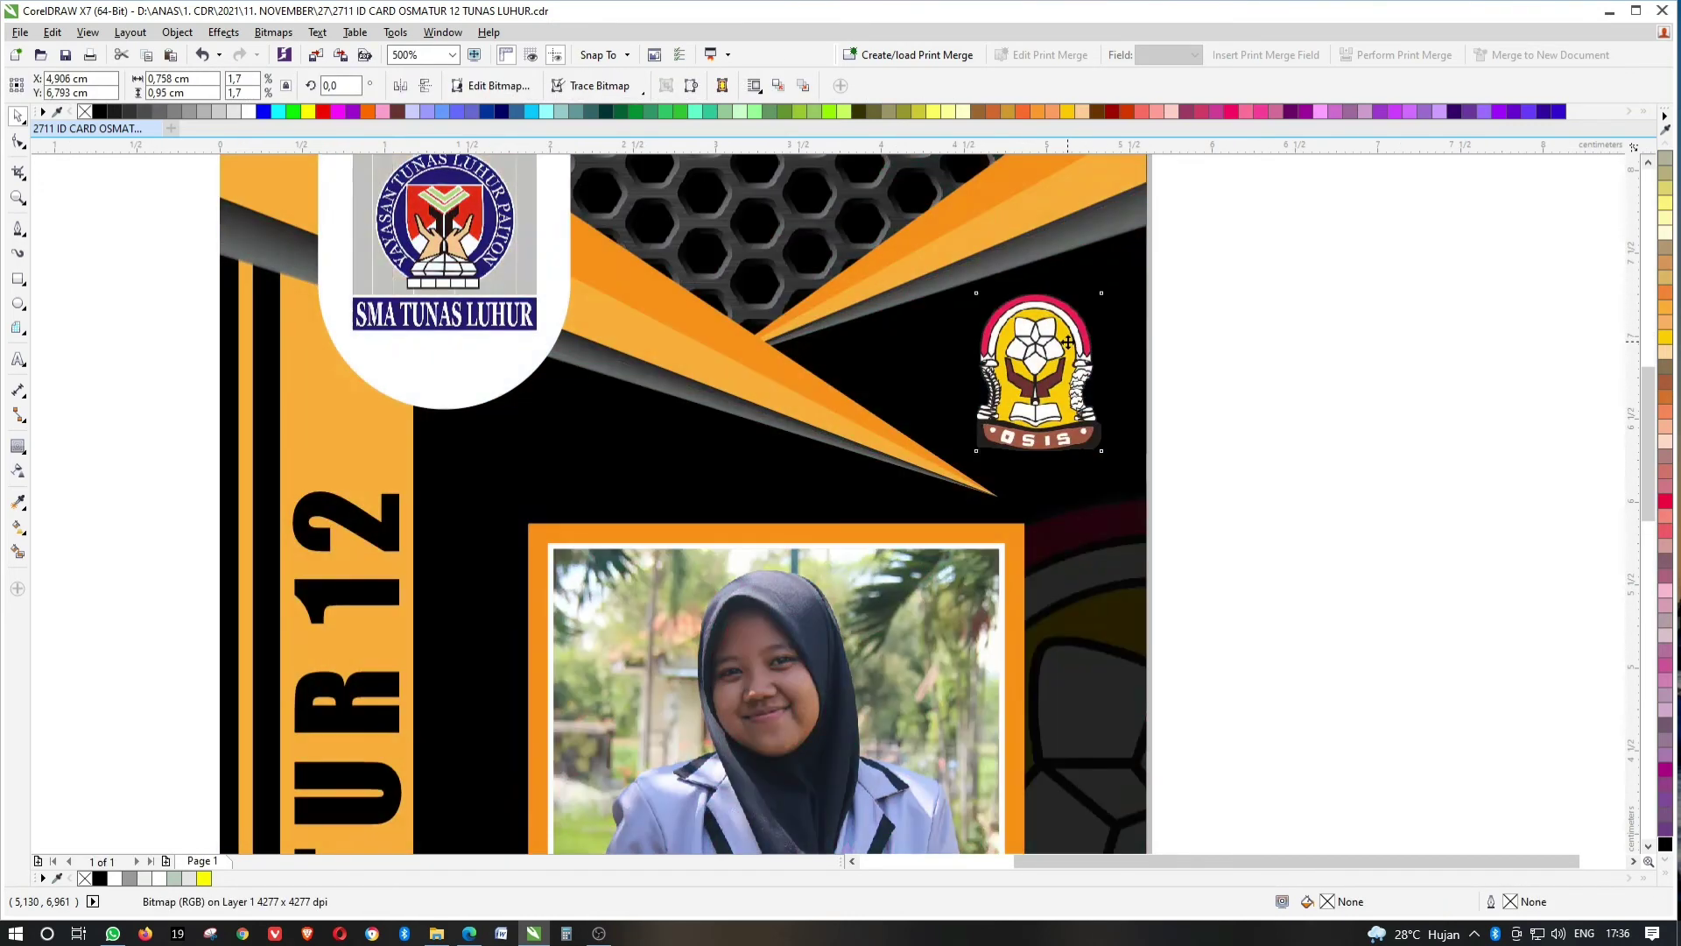
{"action": "scroll", "coordinate": [1107, 337], "scroll_direction": "down", "scroll_amount": 2}
{"action": "left_click", "coordinate": [1105, 333]}
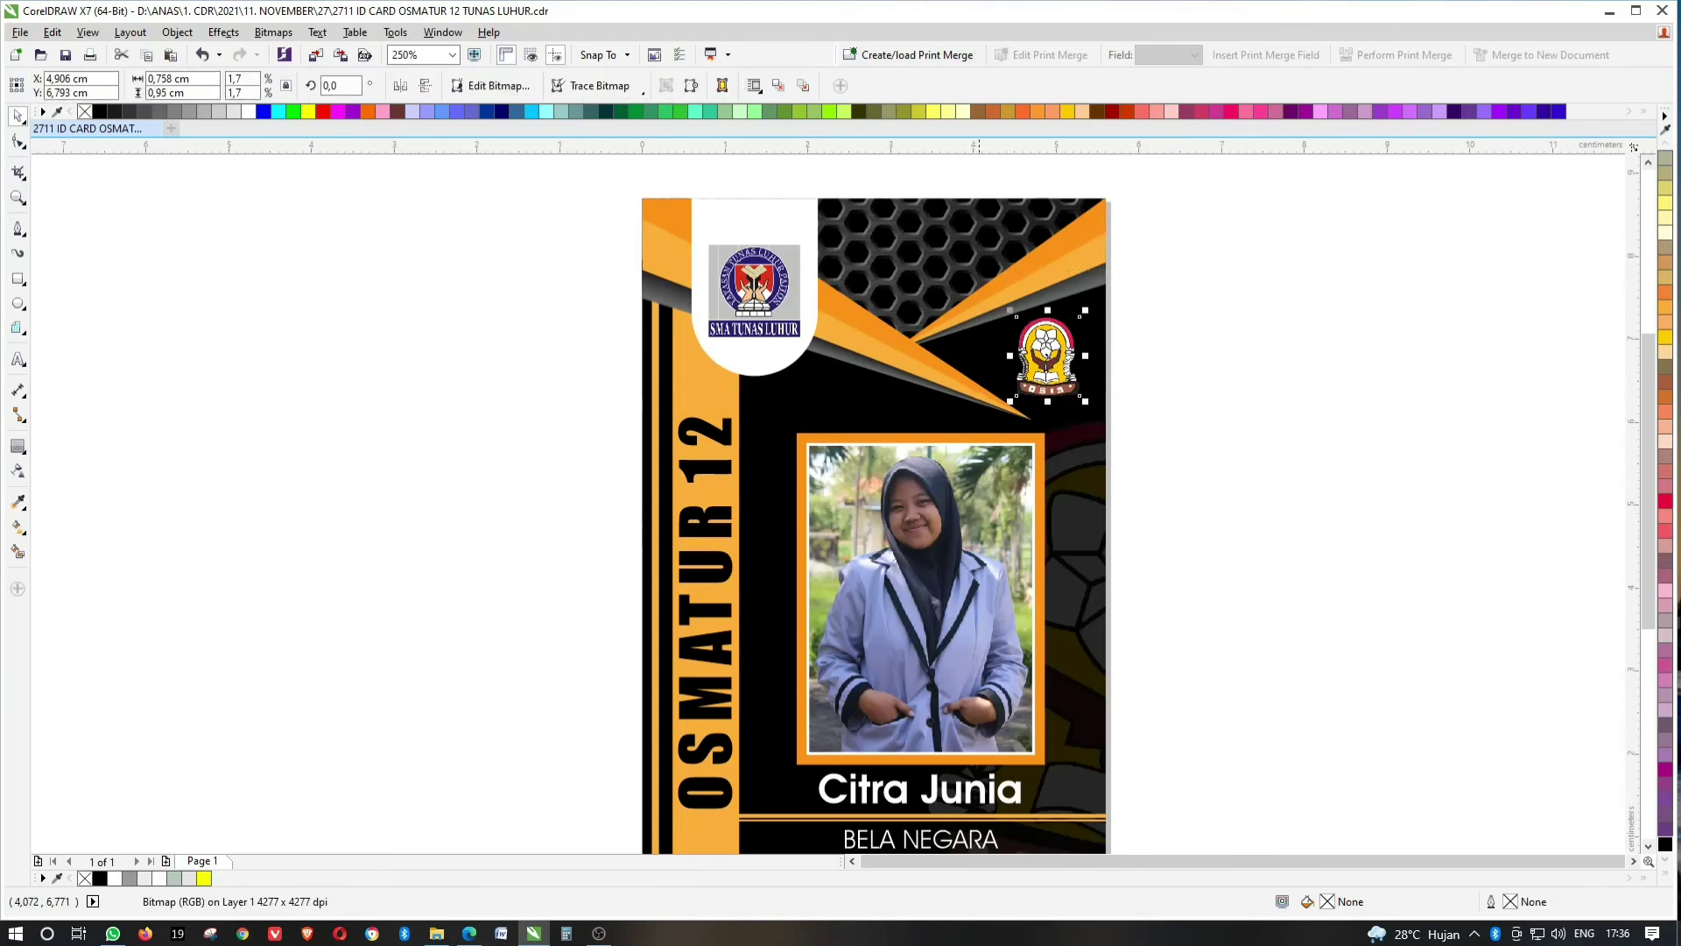
{"action": "key", "text": "shift+F2"}
{"action": "left_click", "coordinate": [761, 230]}
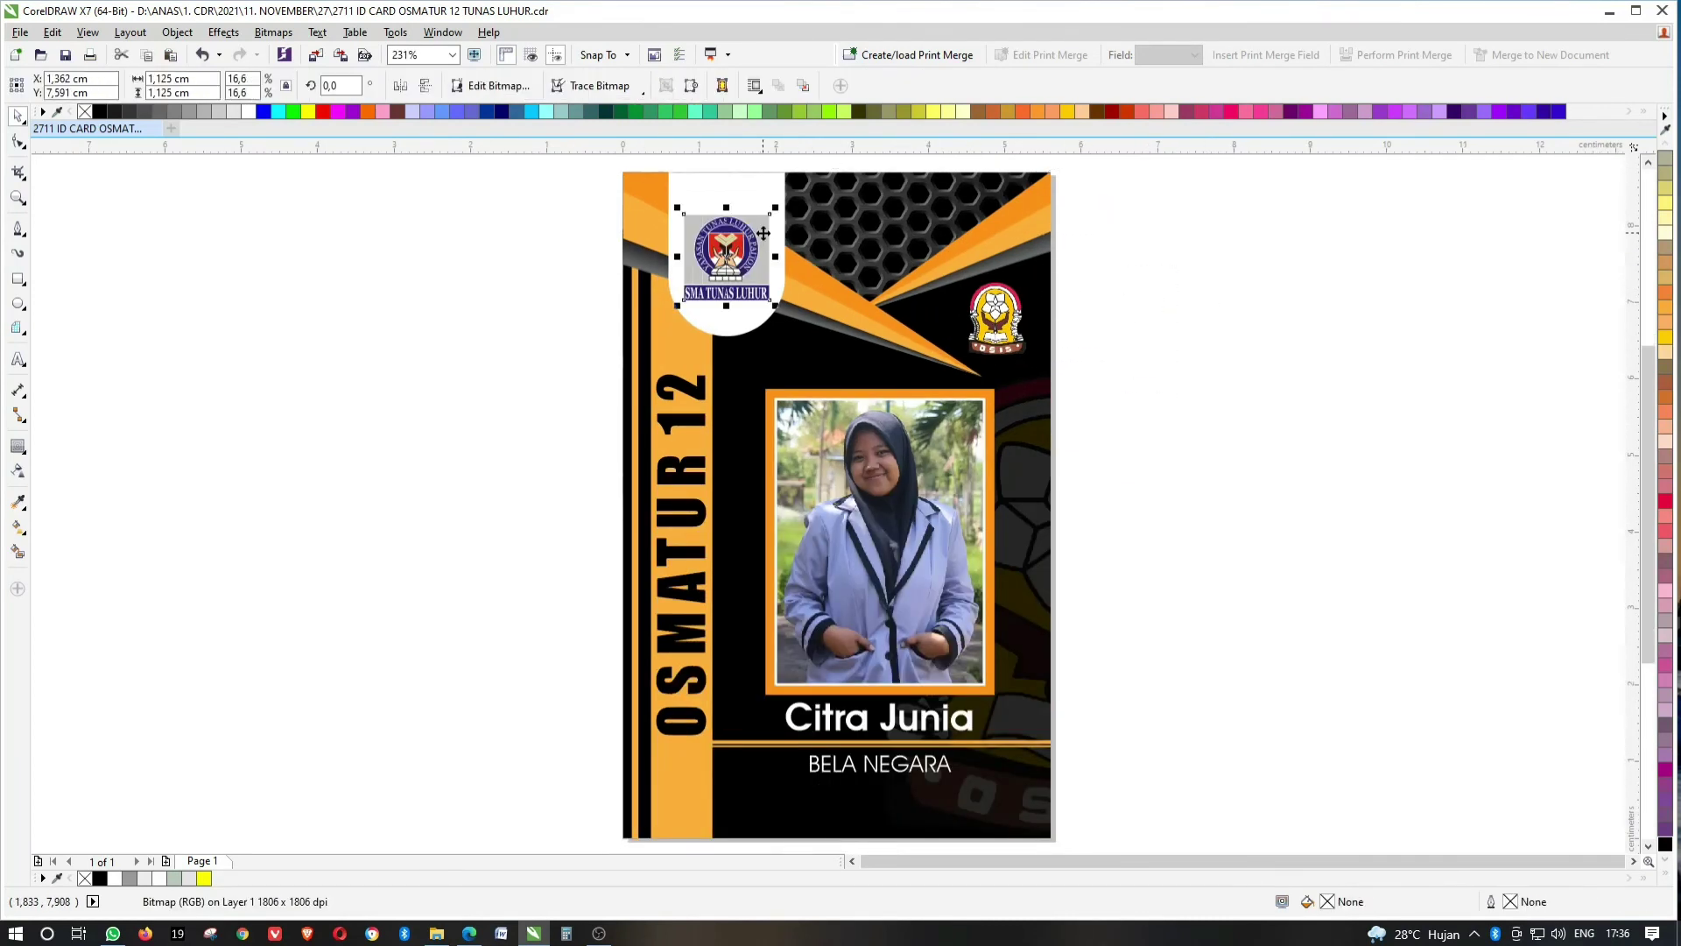
{"action": "left_click", "coordinate": [1372, 344]}
{"action": "left_click", "coordinate": [705, 388]}
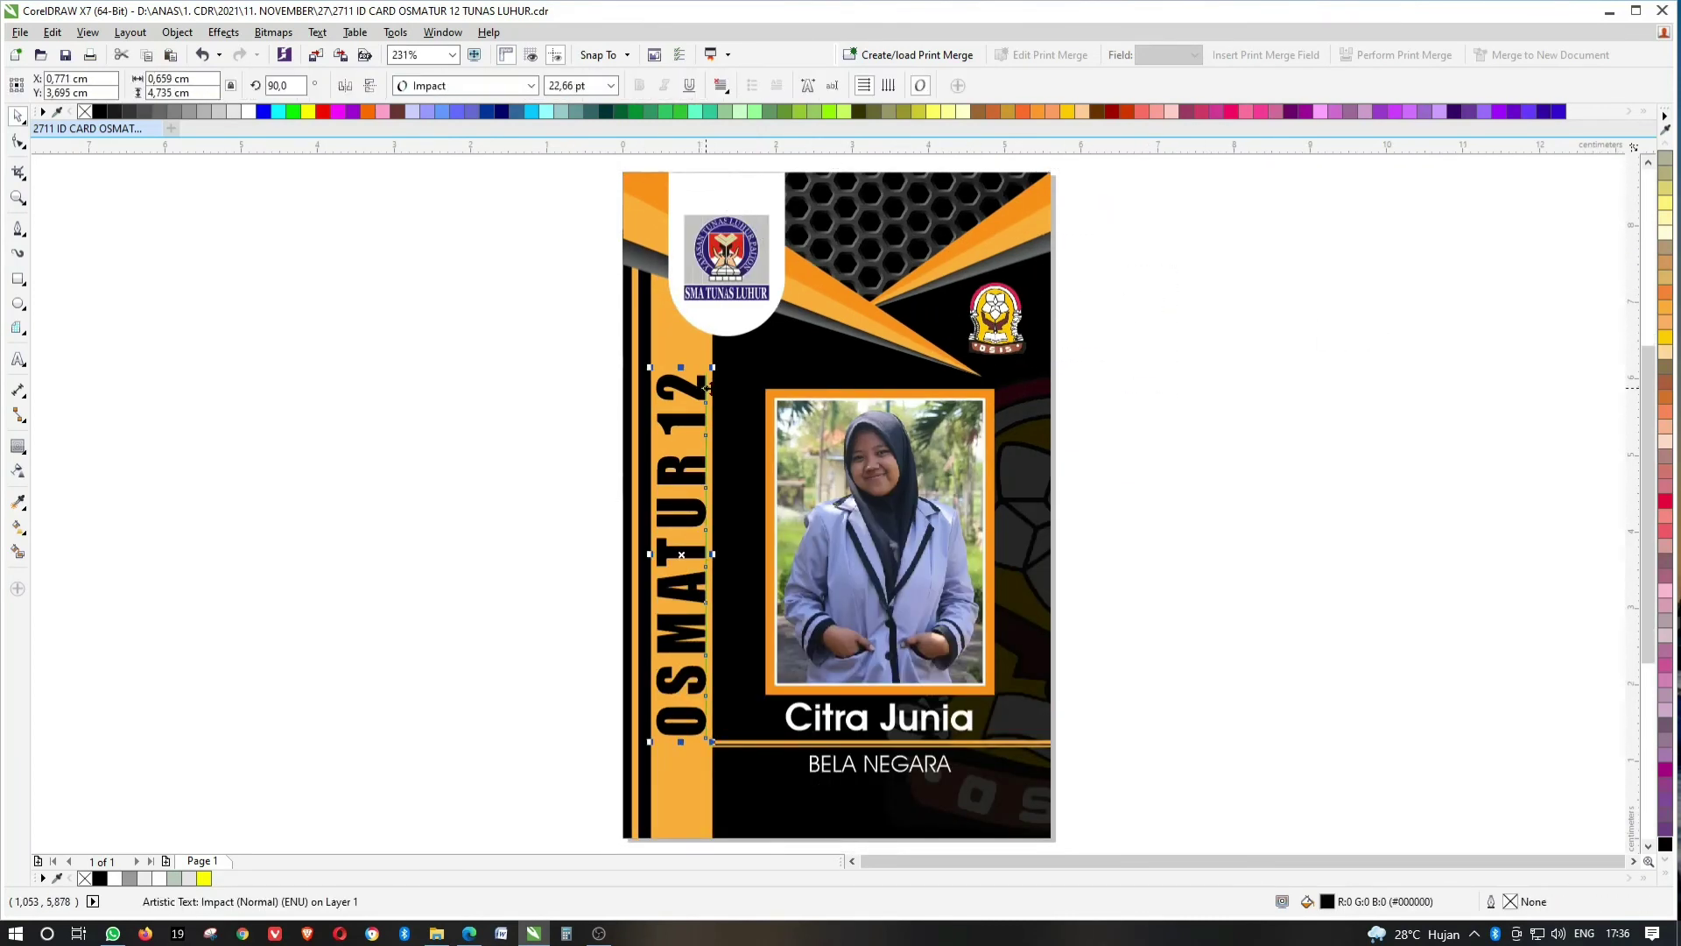
{"action": "left_click", "coordinate": [1259, 361]}
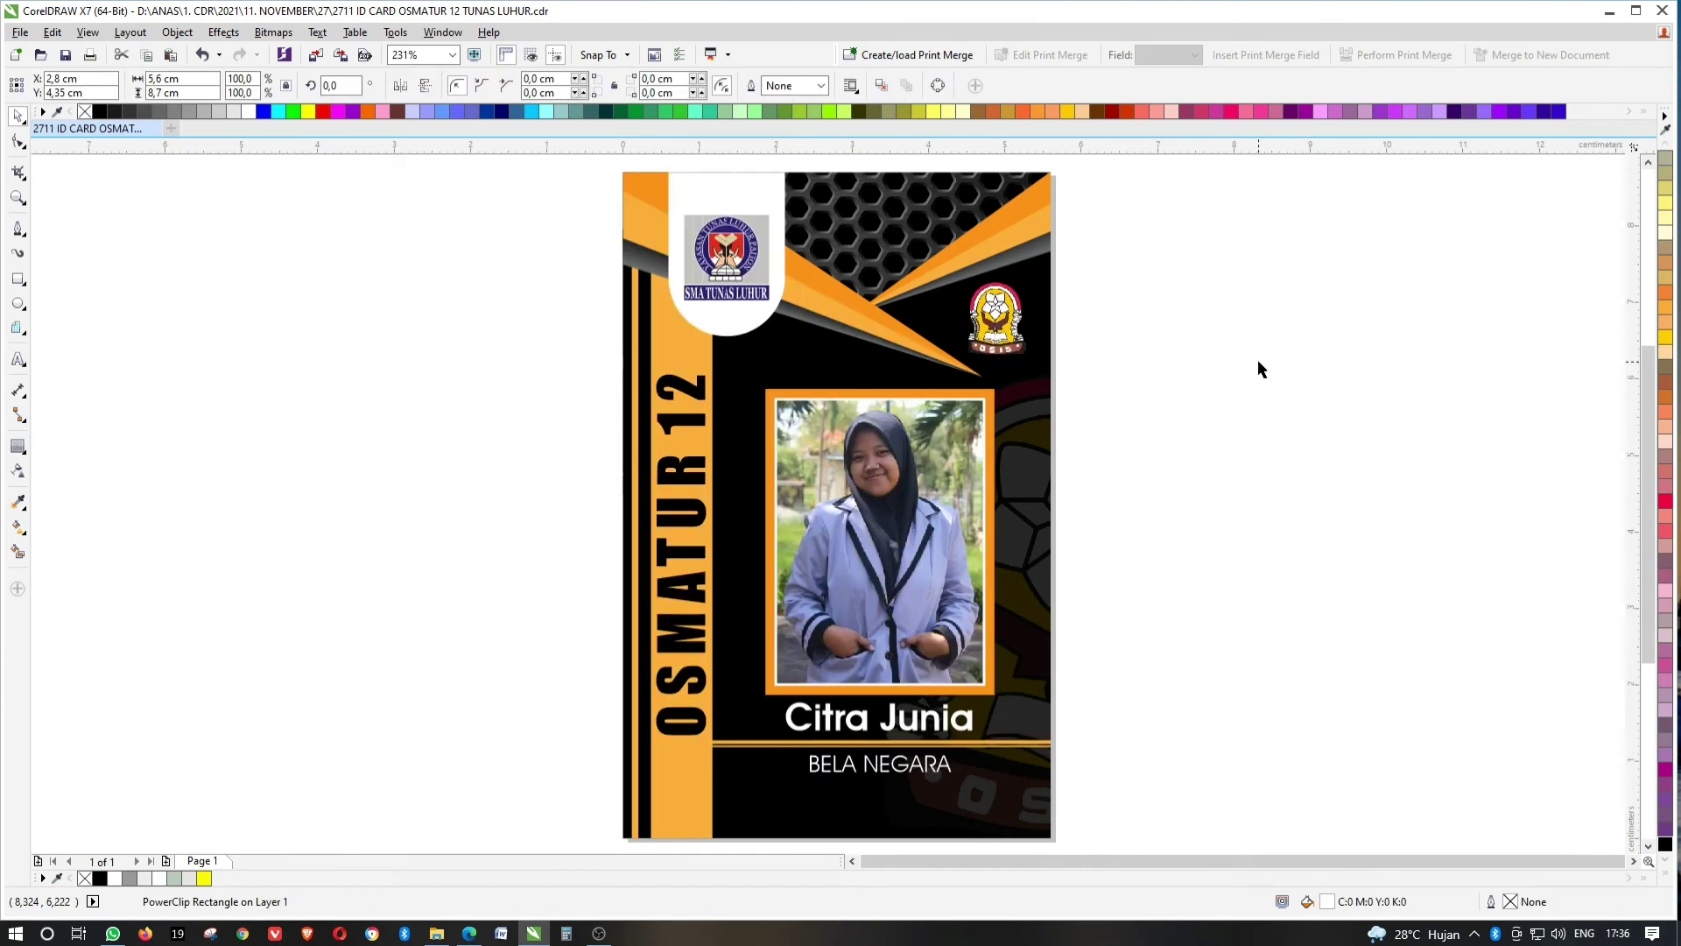
{"action": "left_click", "coordinate": [748, 182]}
{"action": "left_click", "coordinate": [747, 177], "text": "ctrl"}
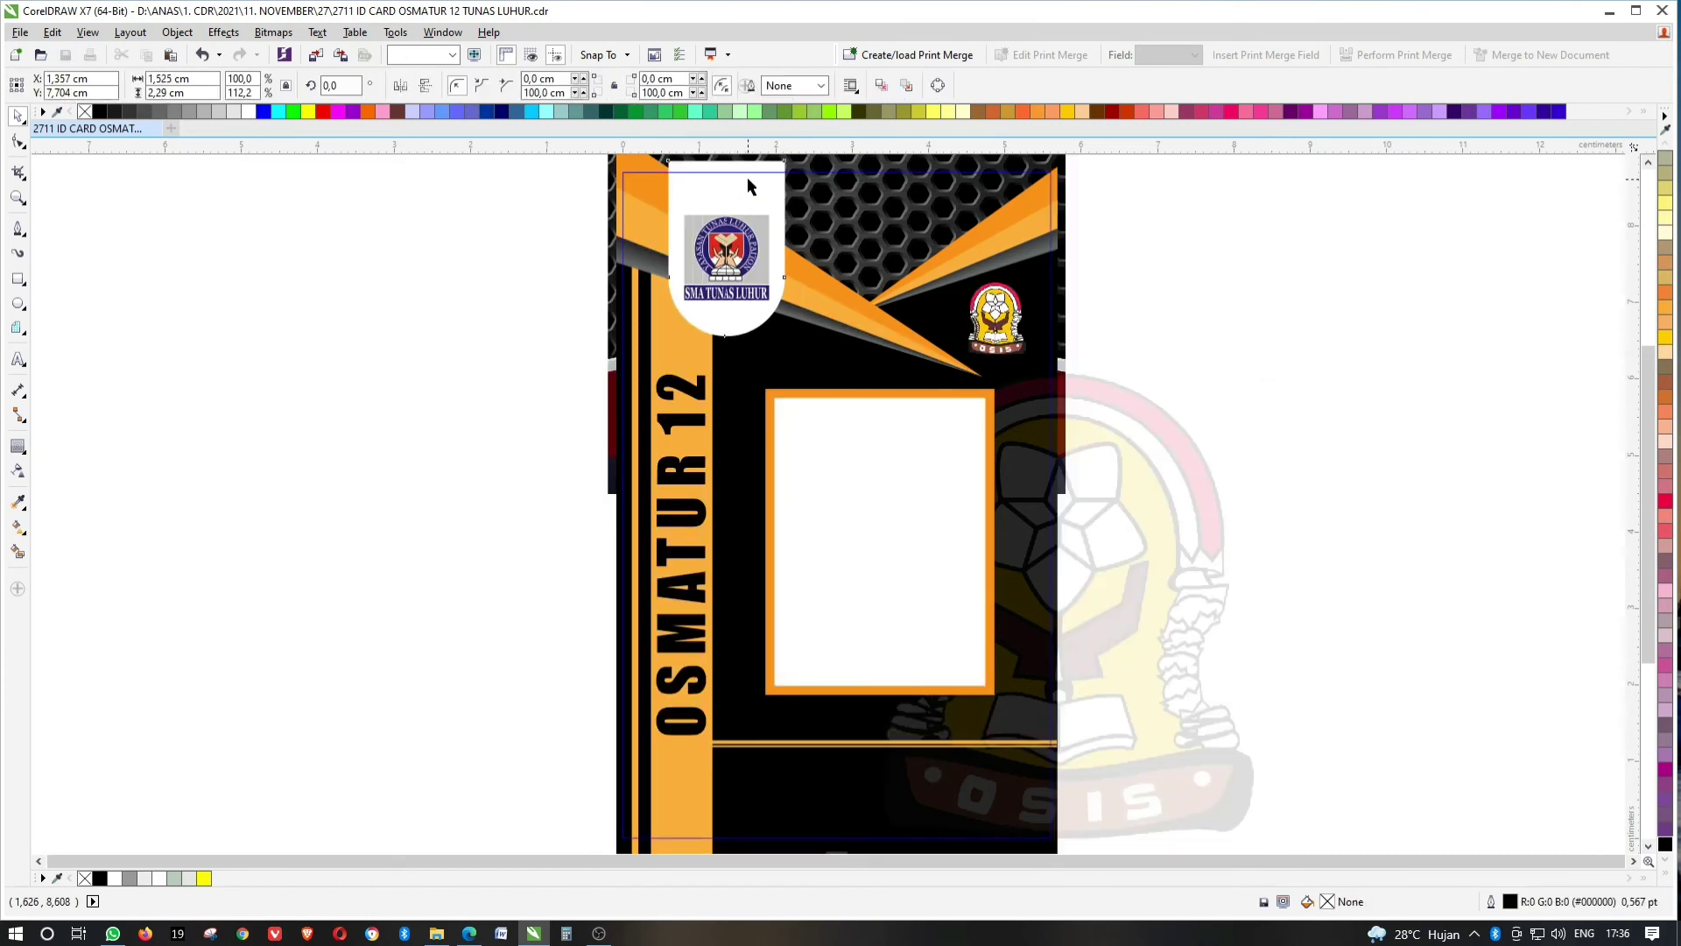
Add a 0,08 cm contour around the white tab and give it a grey gradient fill.
{"action": "left_click", "coordinate": [18, 447]}
{"action": "scroll", "coordinate": [772, 240], "scroll_direction": "up", "scroll_amount": 2}
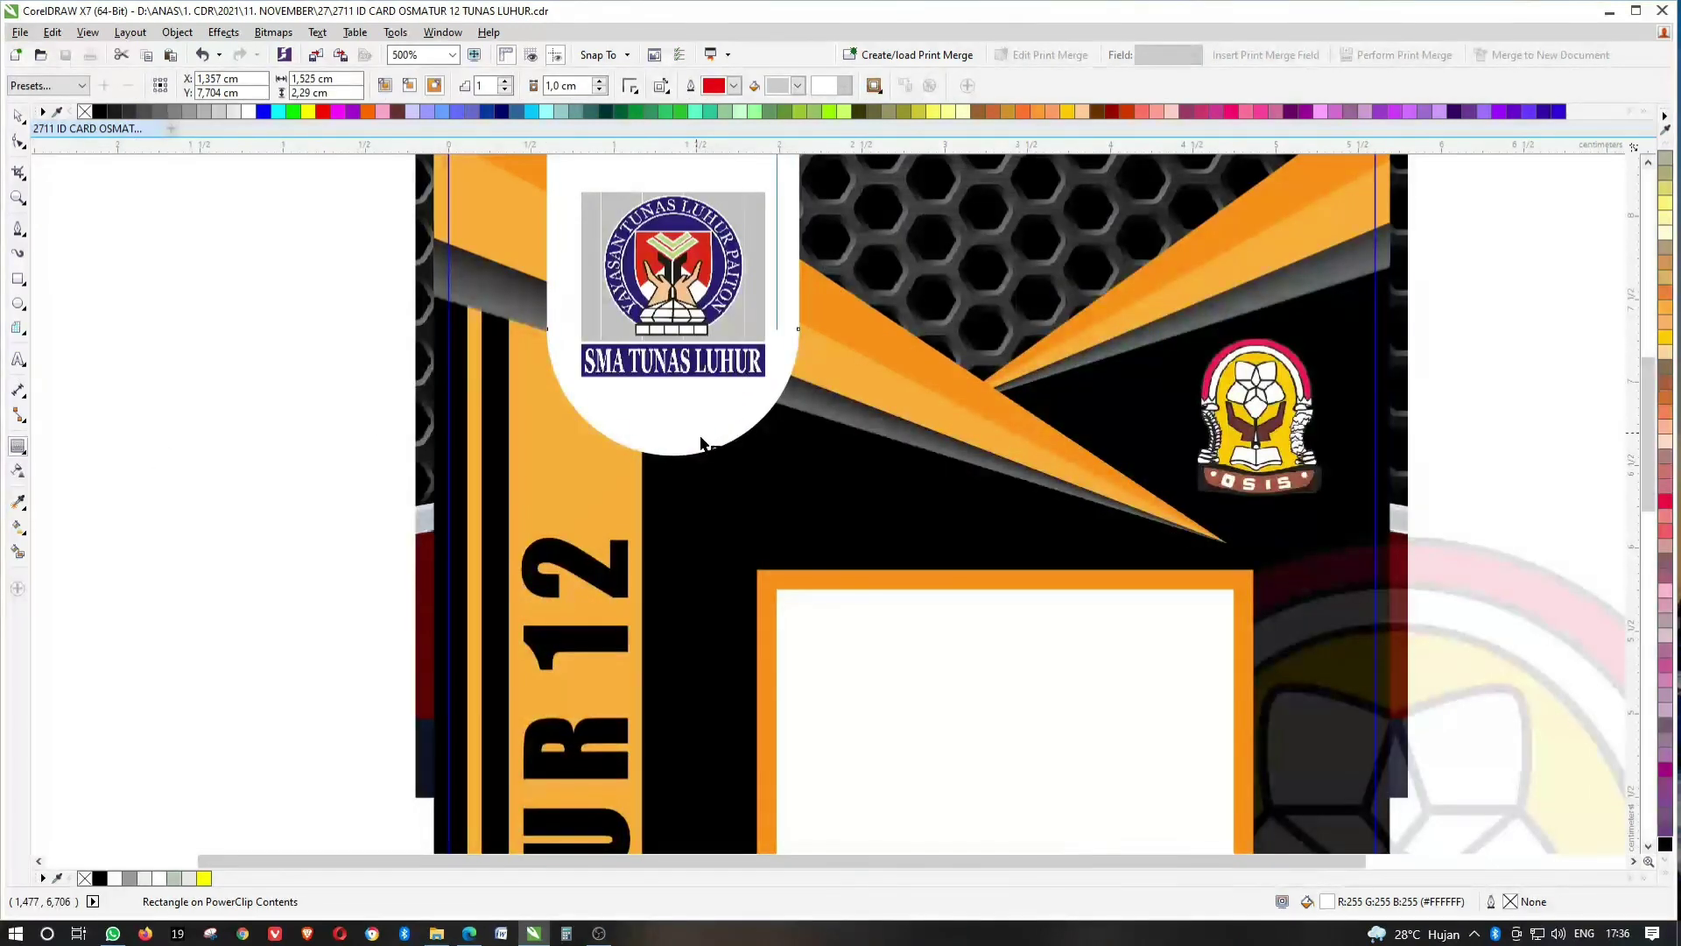
{"action": "left_click_drag", "start_coordinate": [672, 456], "coordinate": [672, 470]}
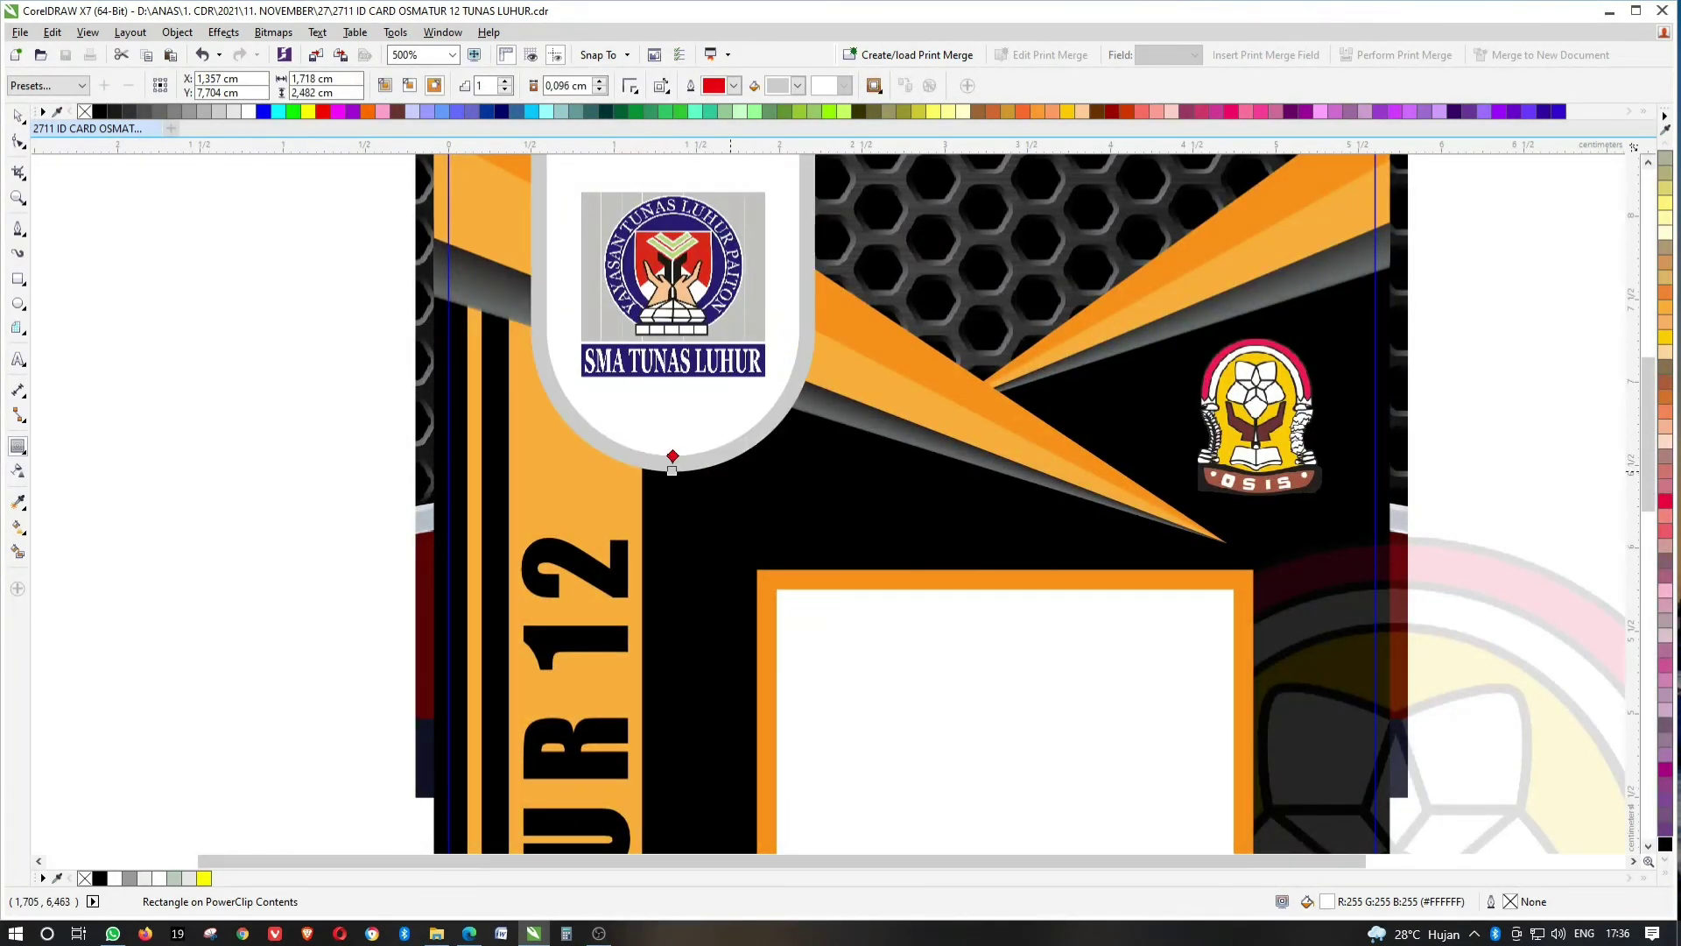
{"action": "double_click", "coordinate": [569, 85]}
{"action": "type", "text": "0,08"}
{"action": "key", "text": "Return"}
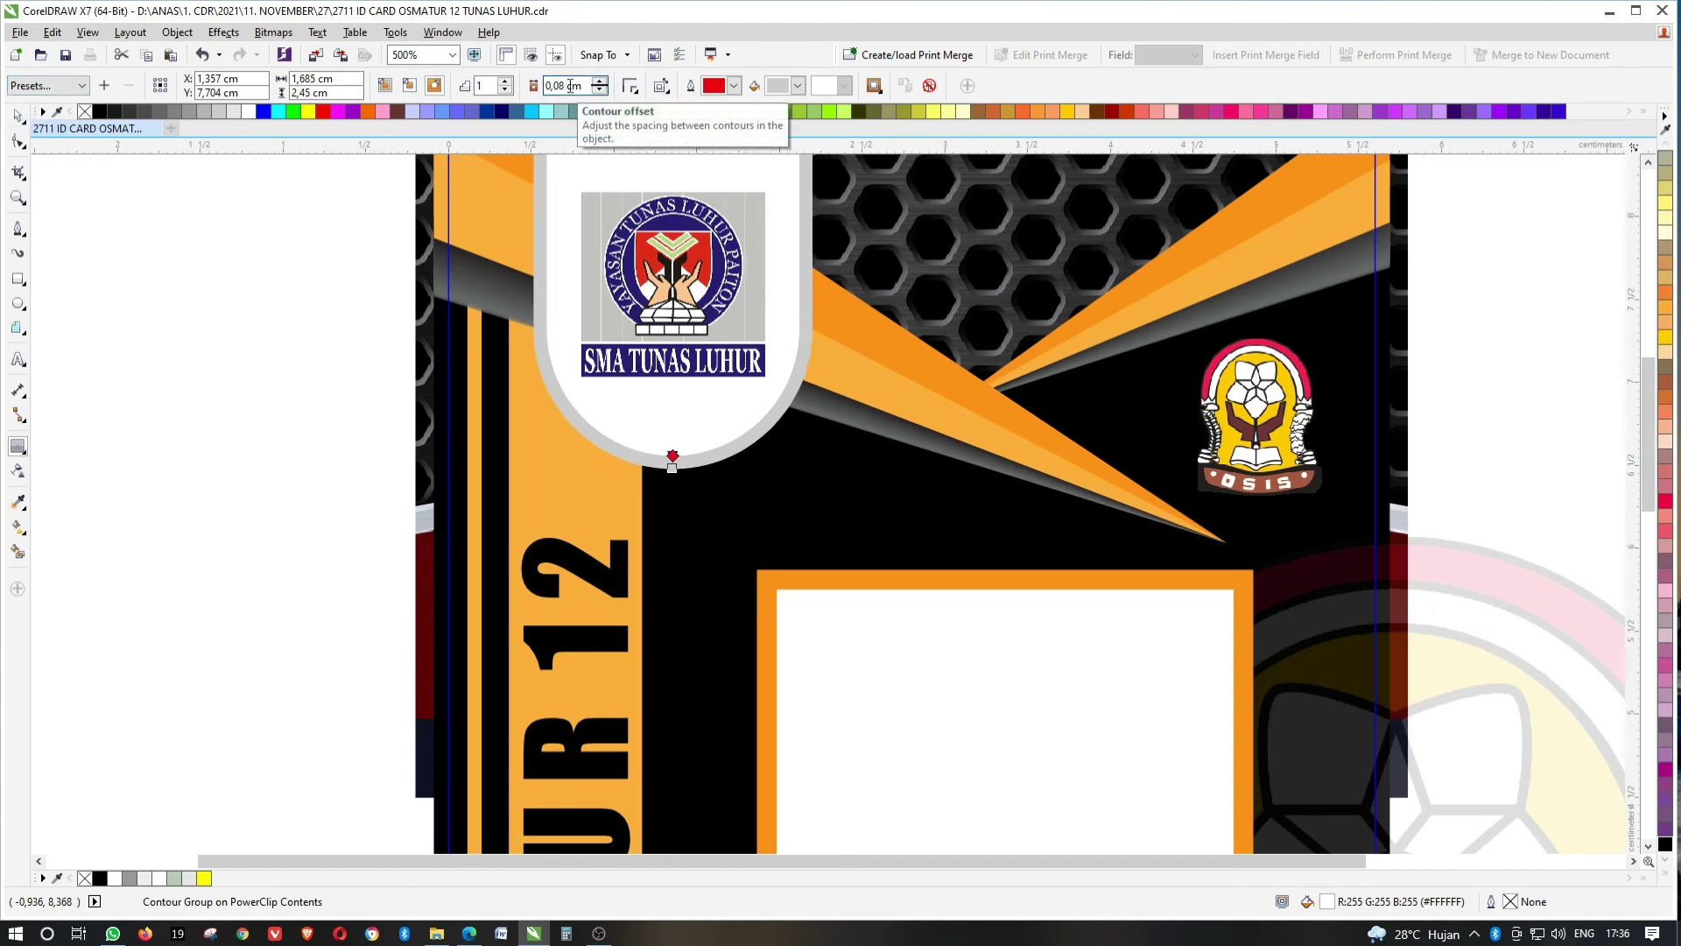
{"action": "left_click", "coordinate": [18, 114]}
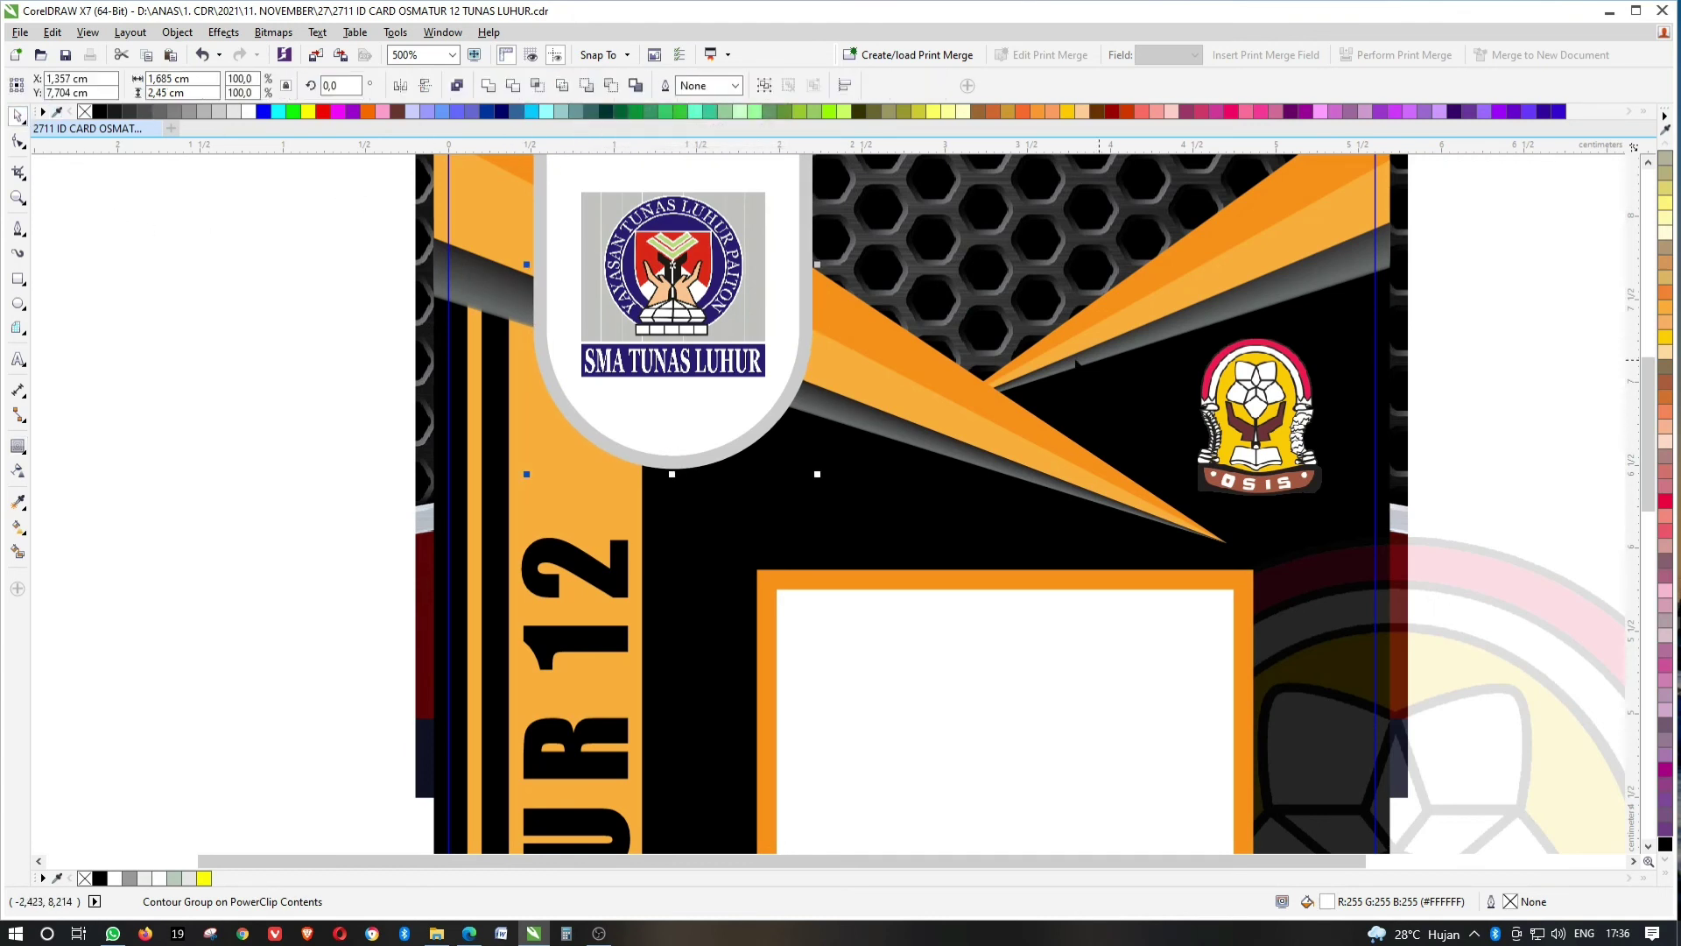
{"action": "left_click", "coordinate": [802, 389]}
{"action": "key", "text": "F11"}
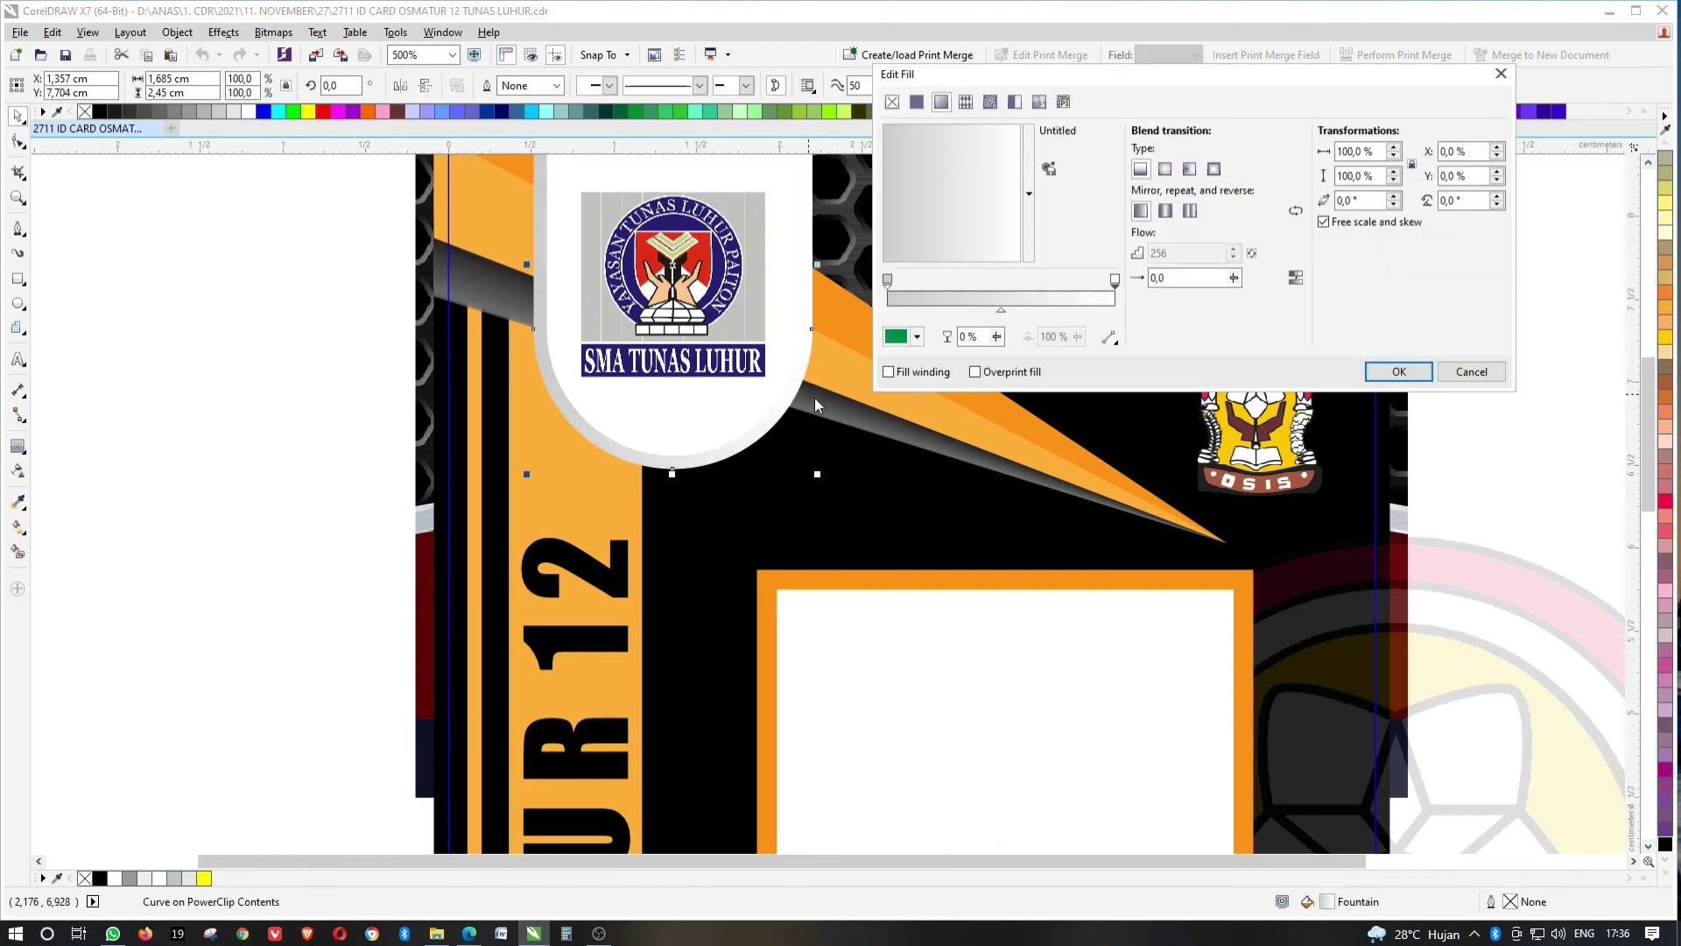
{"action": "left_click", "coordinate": [1400, 371]}
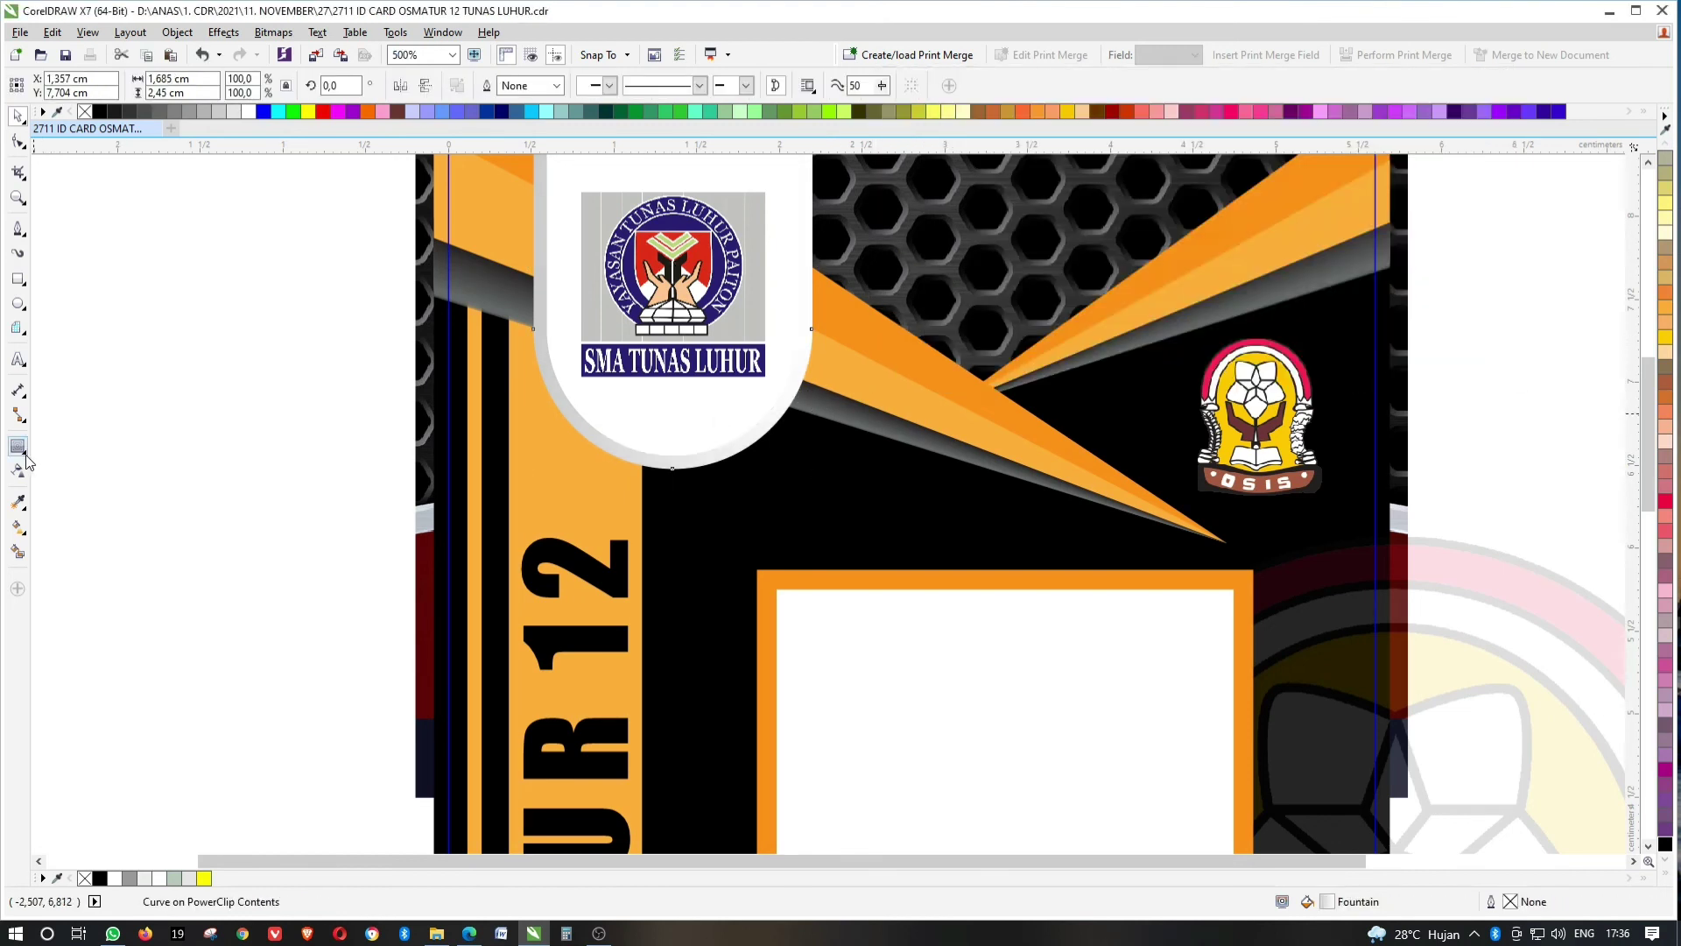
Give the tab a Flat Bottom Right drop shadow and finish editing the card contents.
{"action": "left_click", "coordinate": [23, 451]}
{"action": "left_click", "coordinate": [68, 455]}
{"action": "left_click", "coordinate": [81, 85]}
{"action": "left_click", "coordinate": [83, 118]}
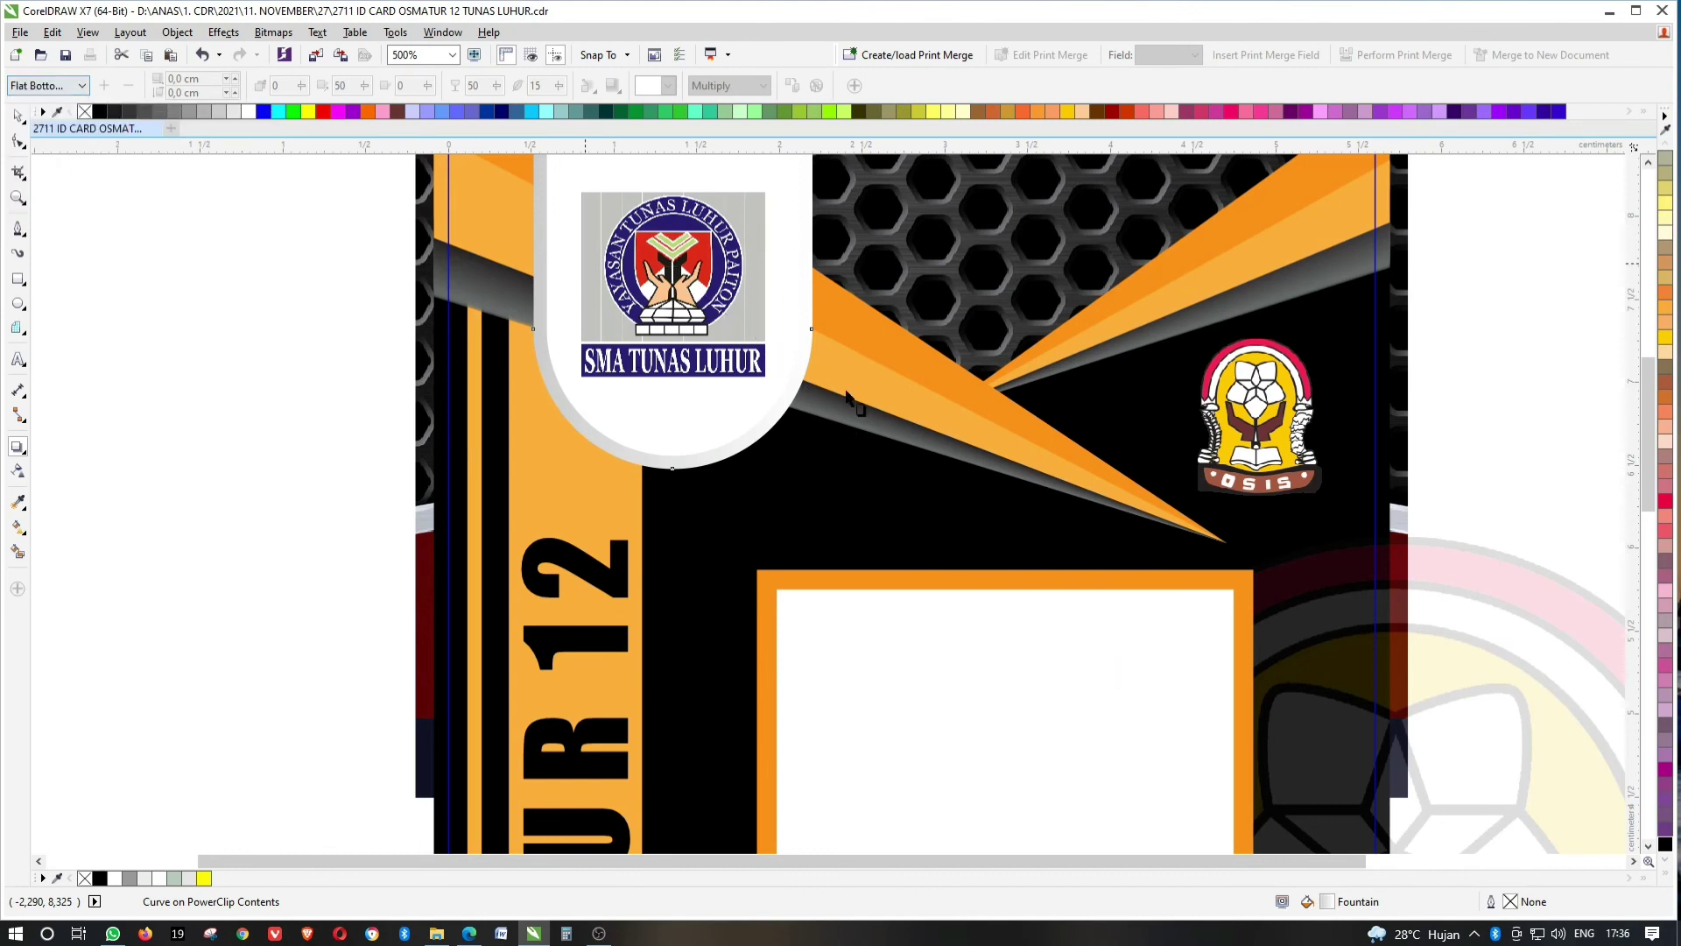
{"action": "left_click_drag", "start_coordinate": [1119, 676], "coordinate": [823, 429]}
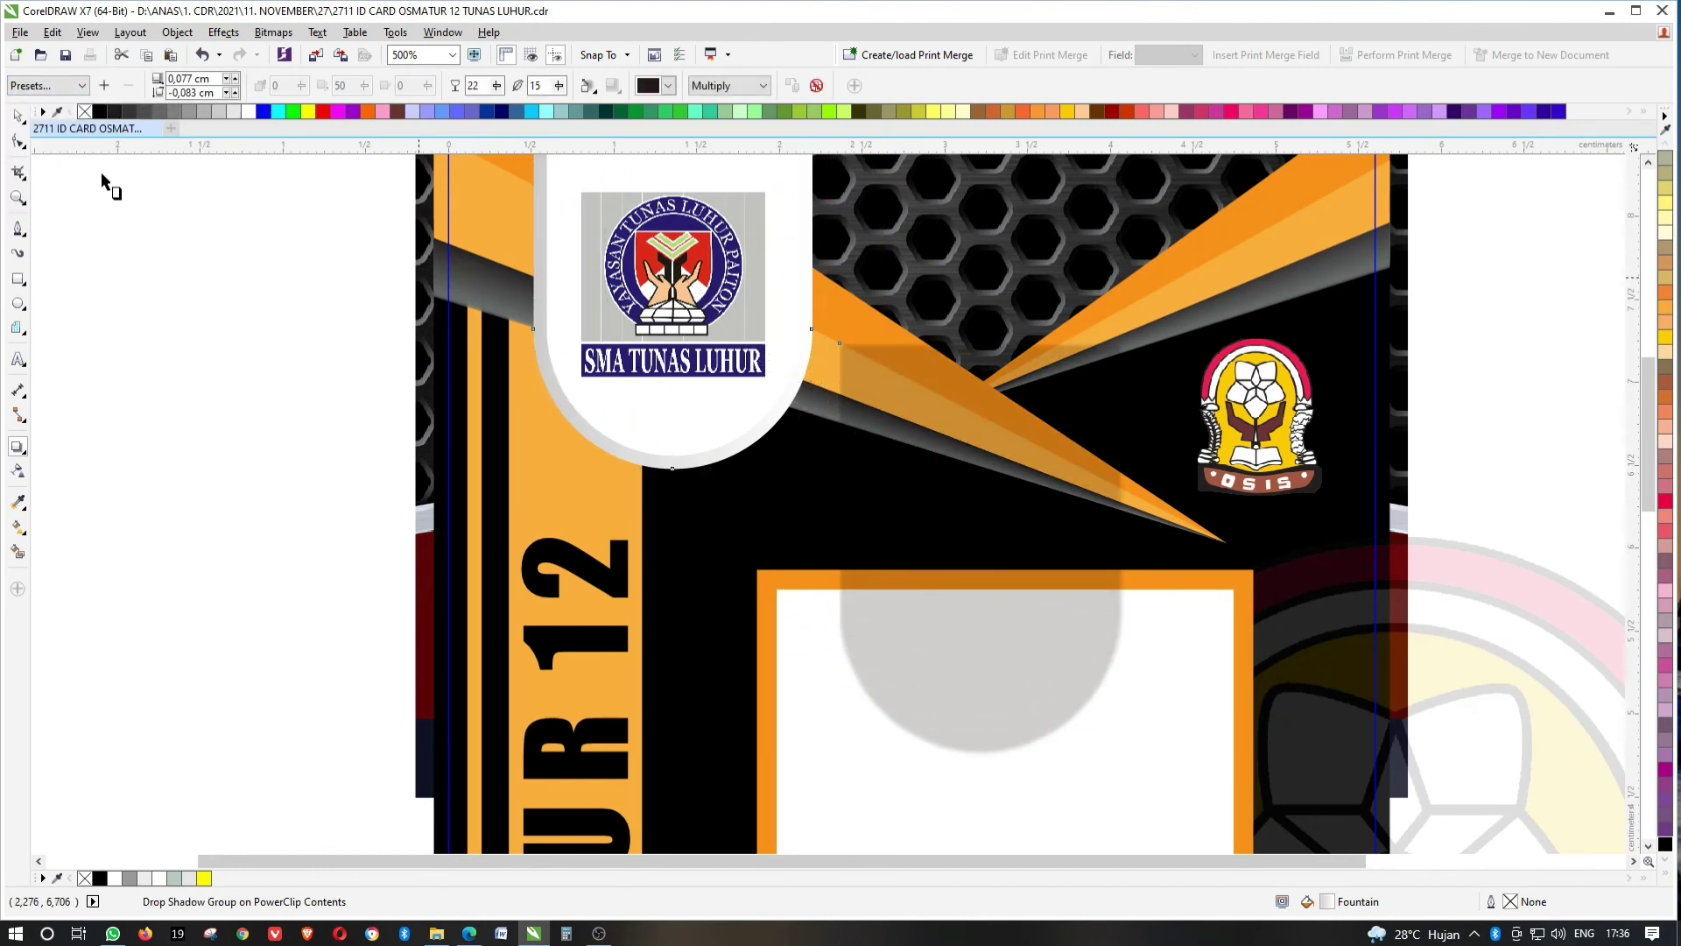
{"action": "left_click", "coordinate": [17, 115]}
{"action": "left_click", "coordinate": [298, 339], "text": "ctrl"}
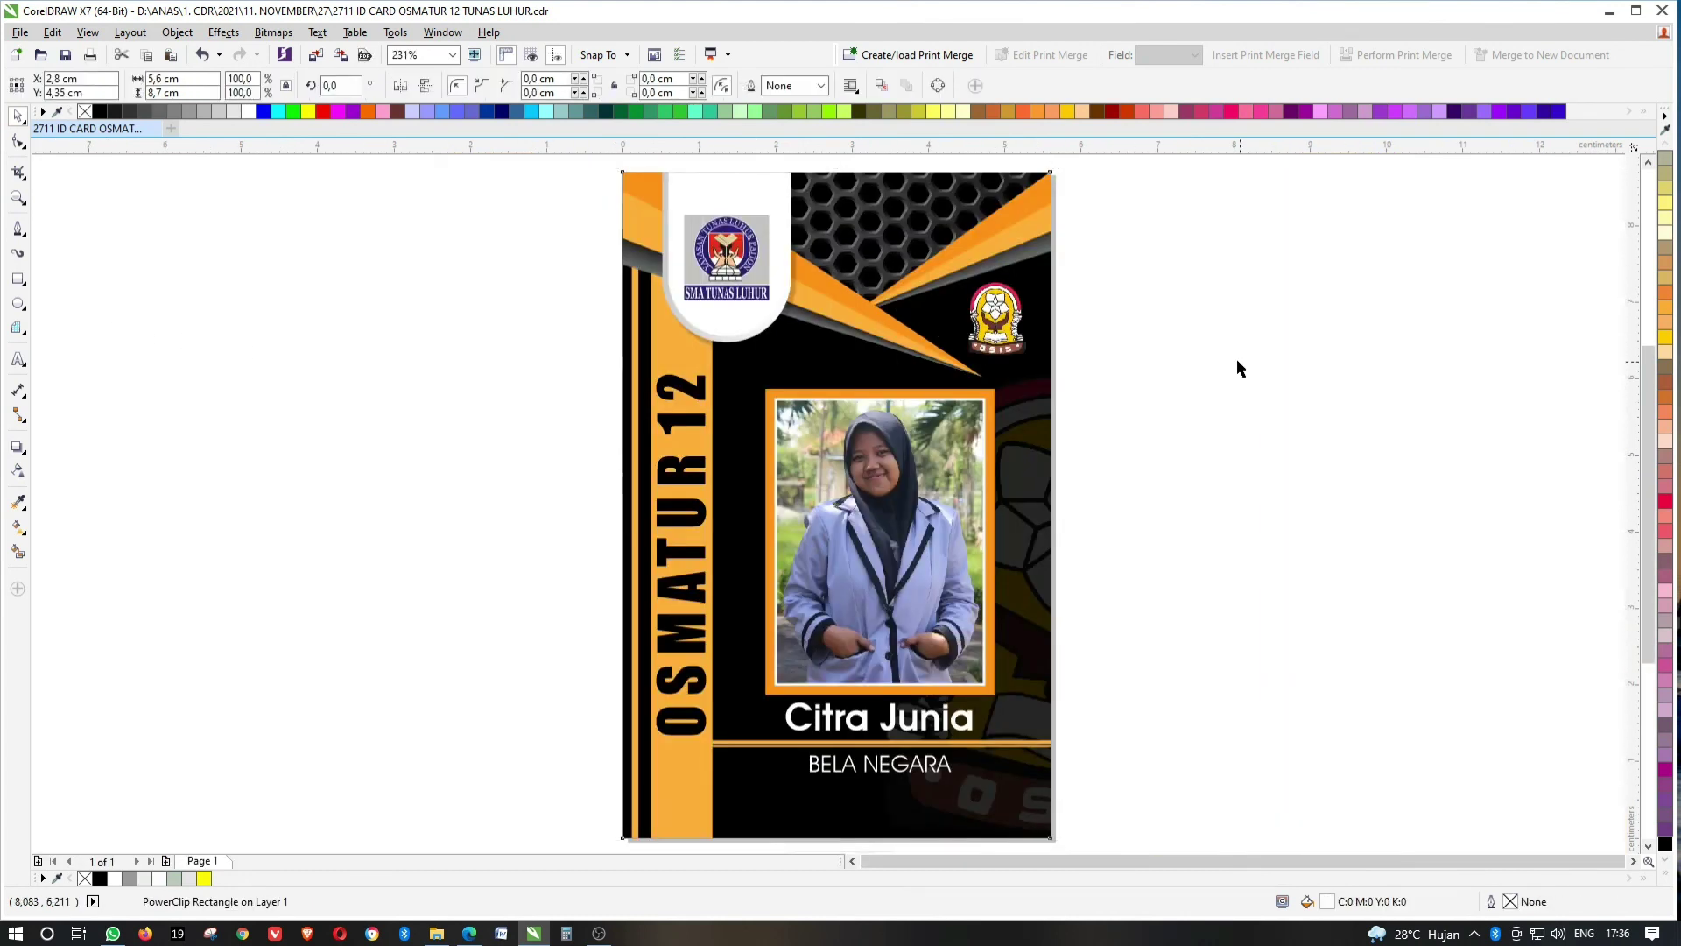
Deselect everything and view the finished ID card in full-screen preview (F9).
{"action": "left_click", "coordinate": [1237, 359]}
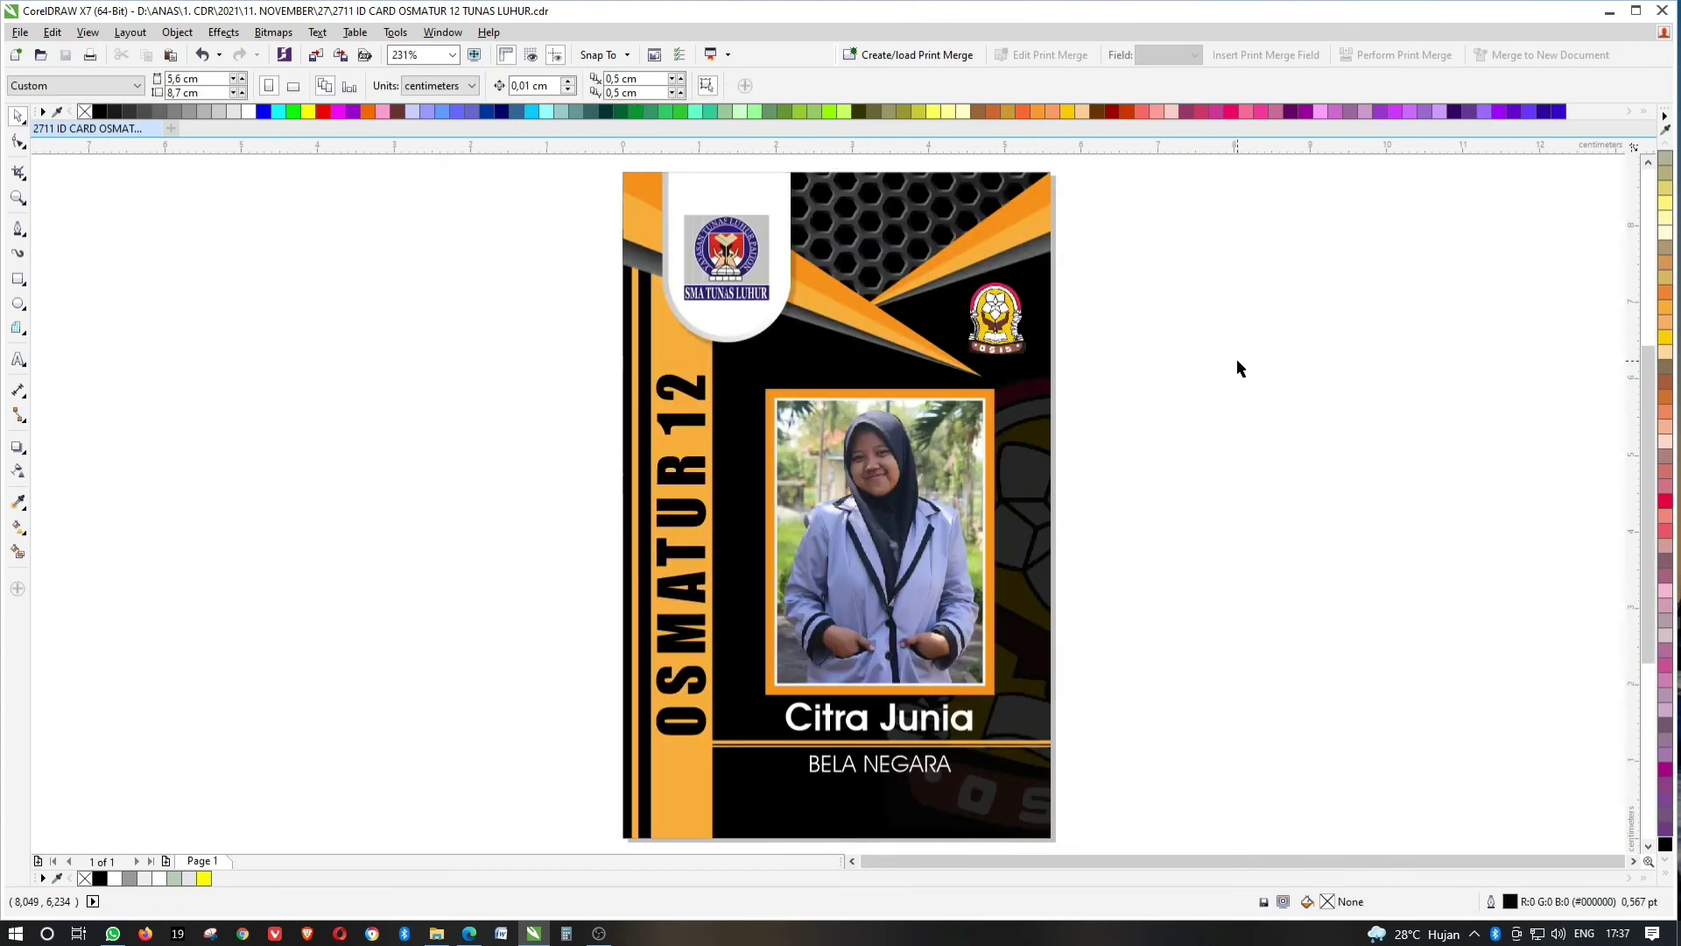
{"action": "key", "text": "F9"}
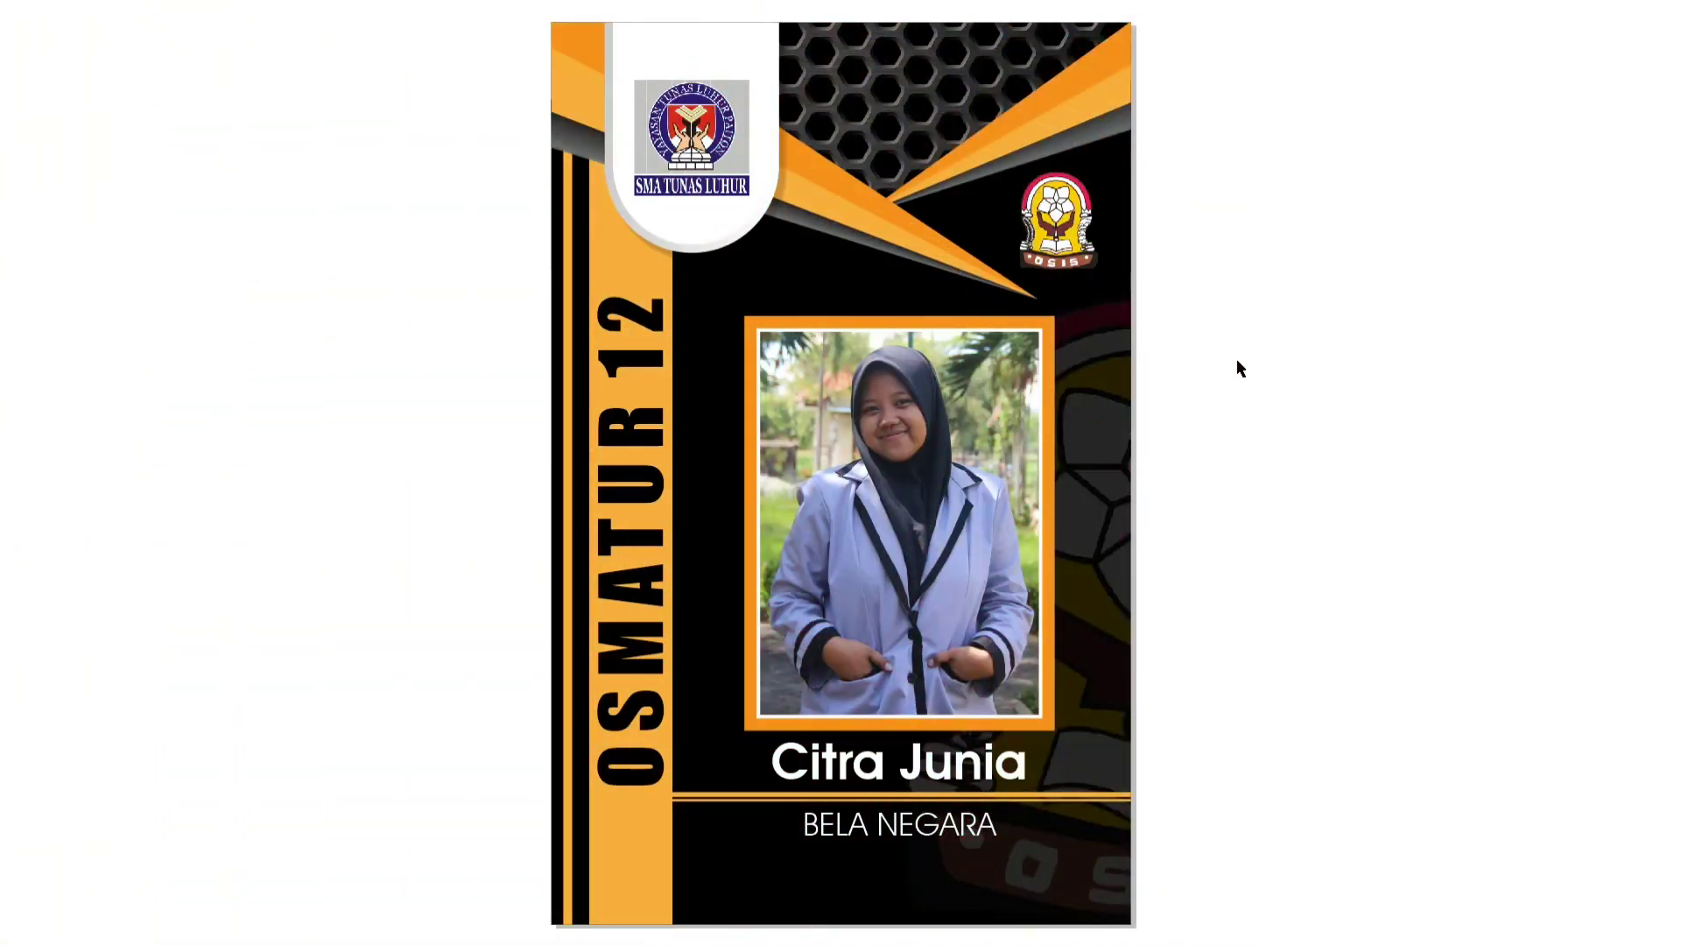